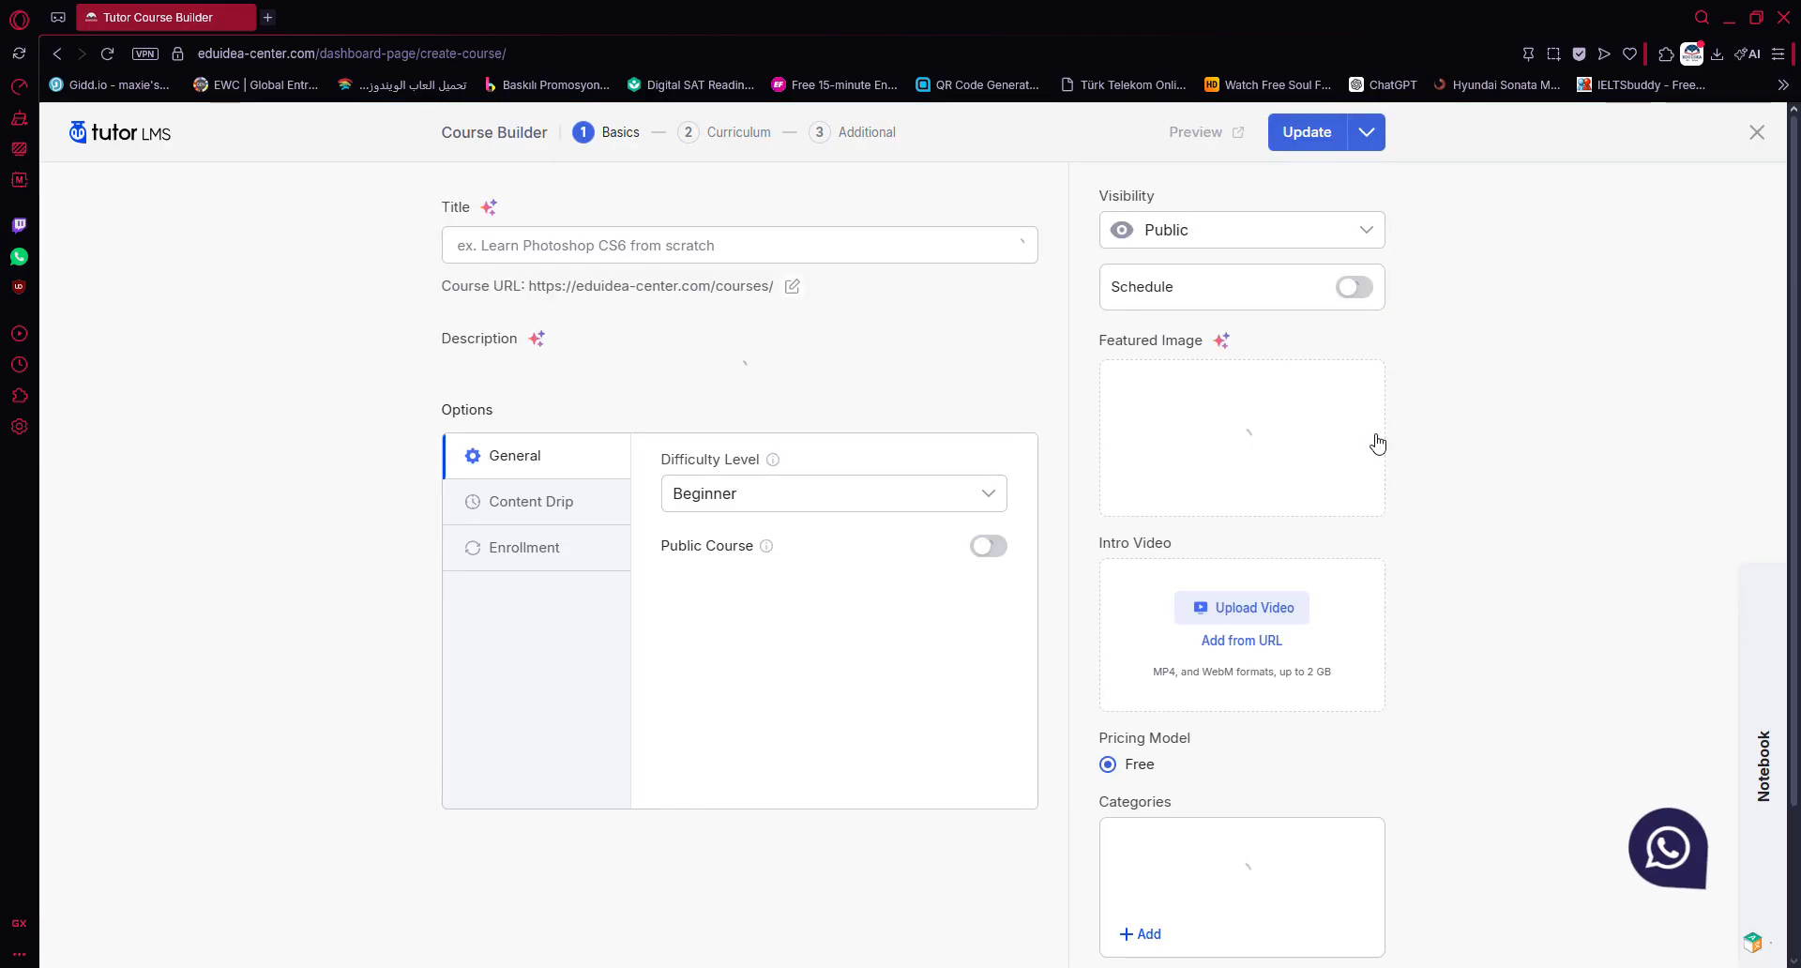
Step: Replace the default course title with "Test" and place the cursor in the description
left_click_drag(593, 256, 352, 257)
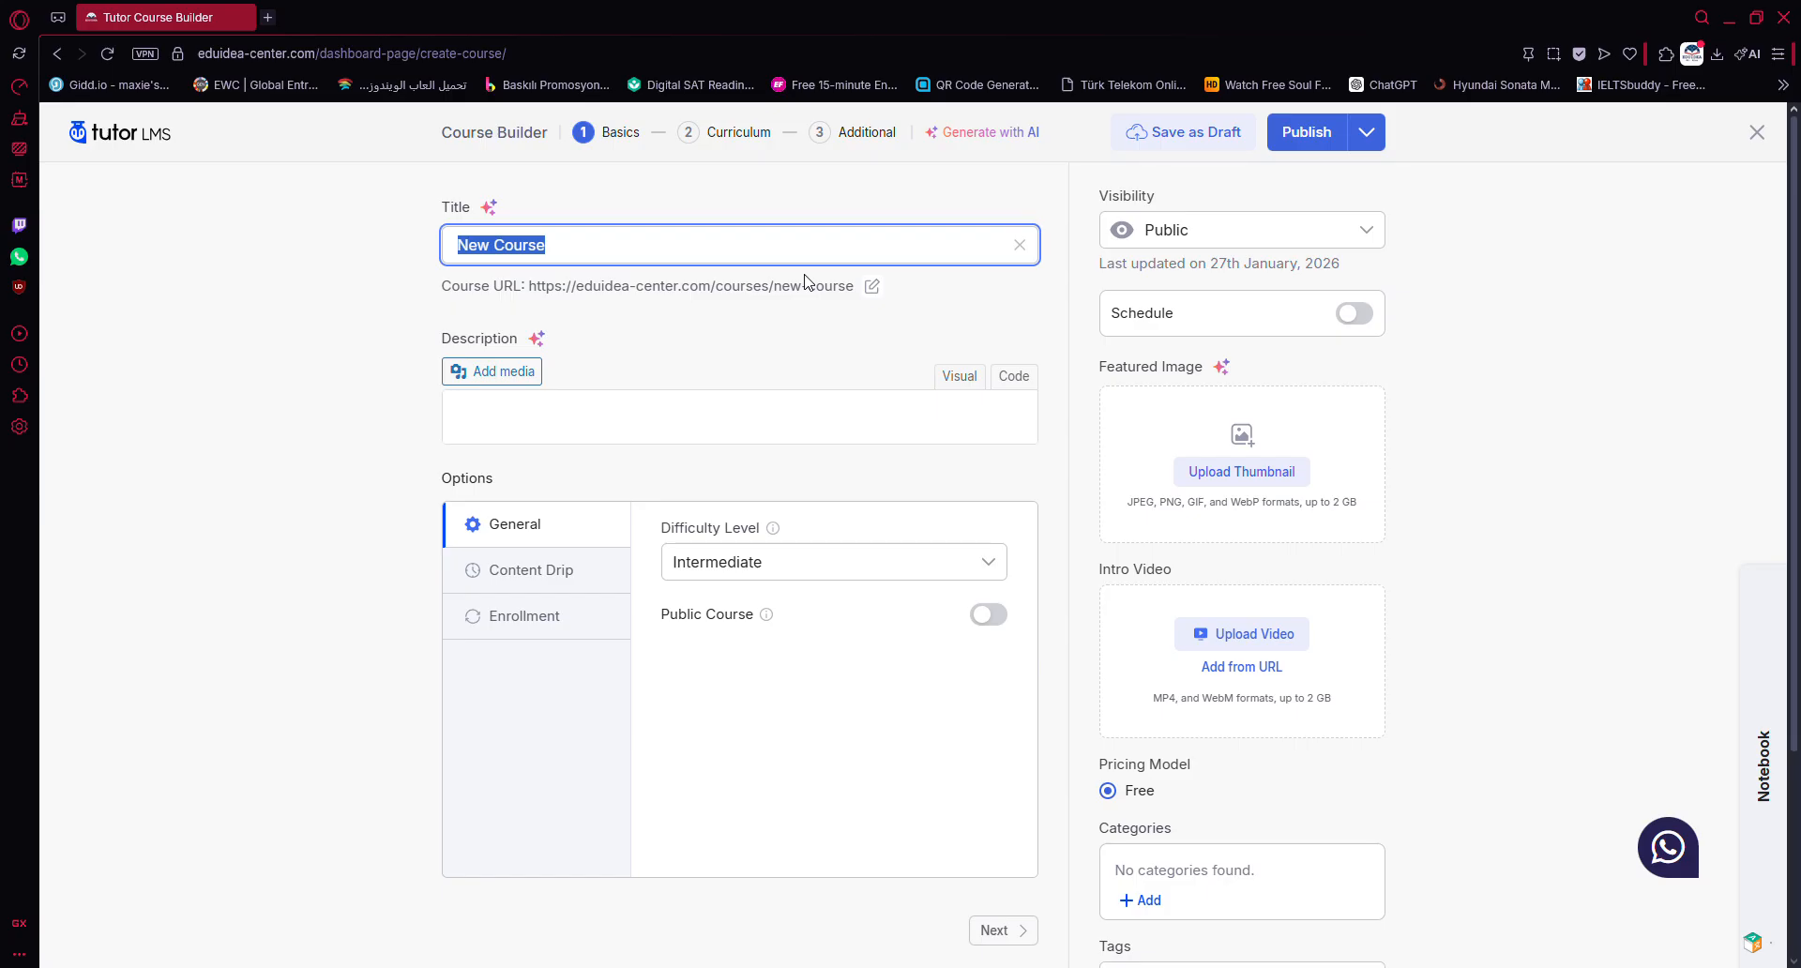
type("Test")
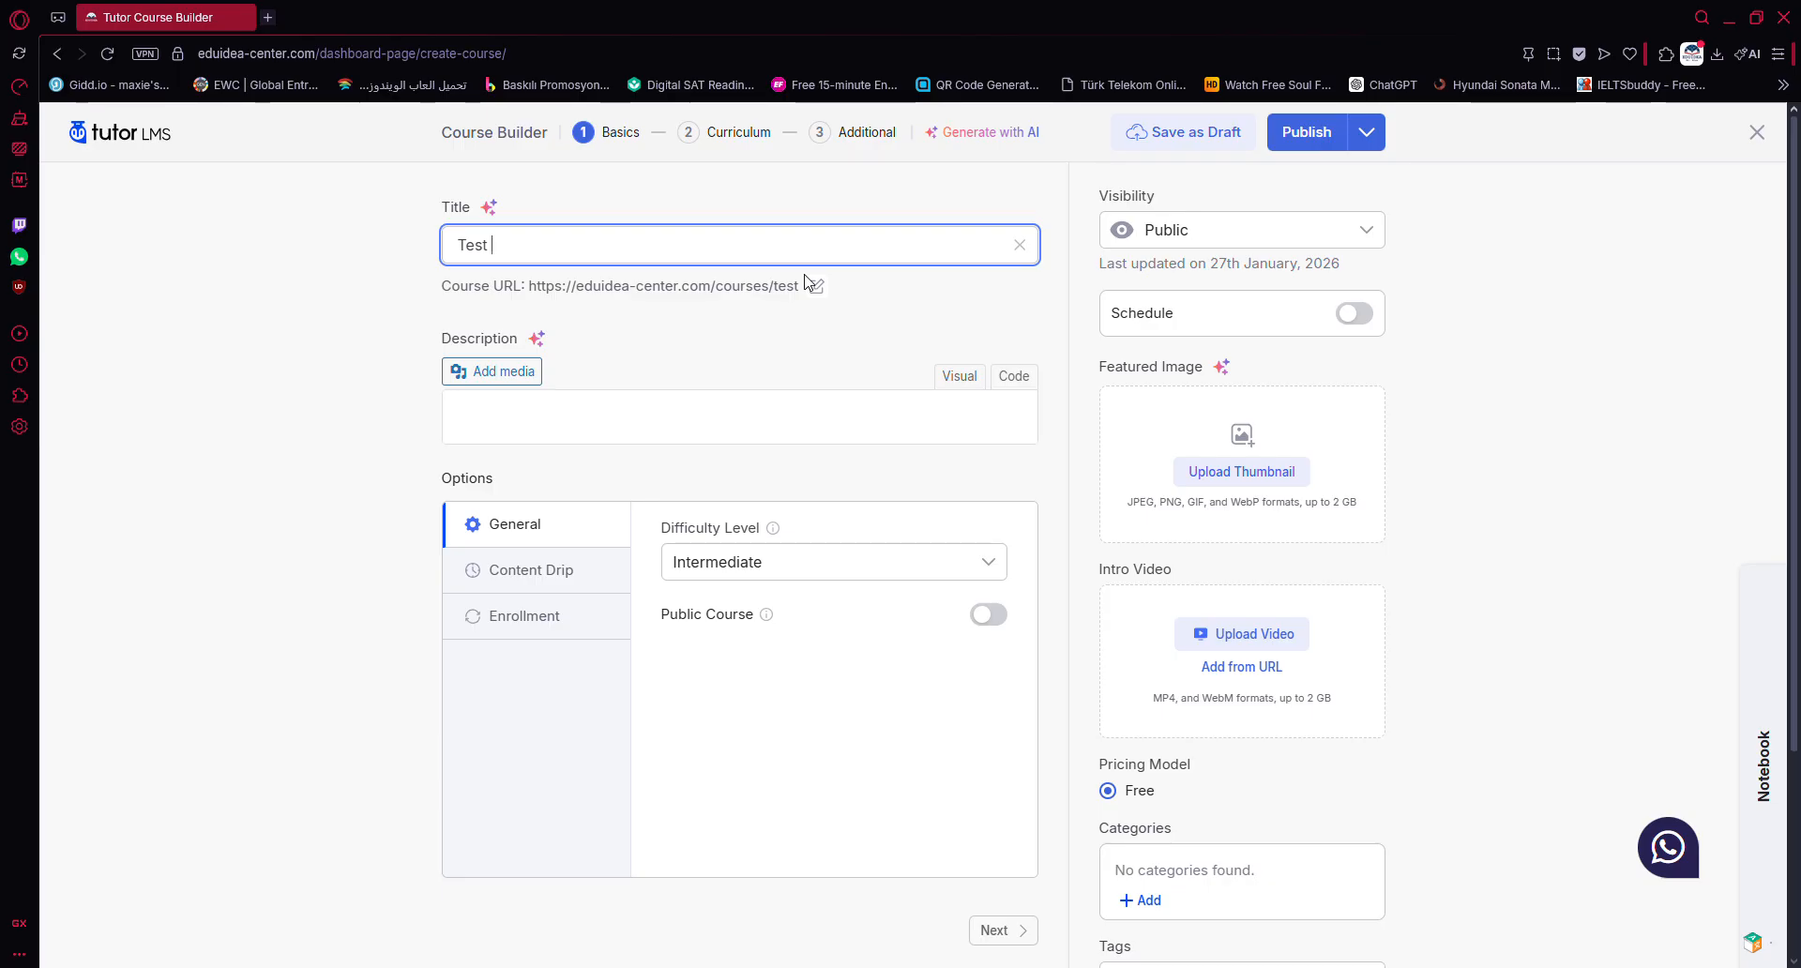
left_click(564, 428)
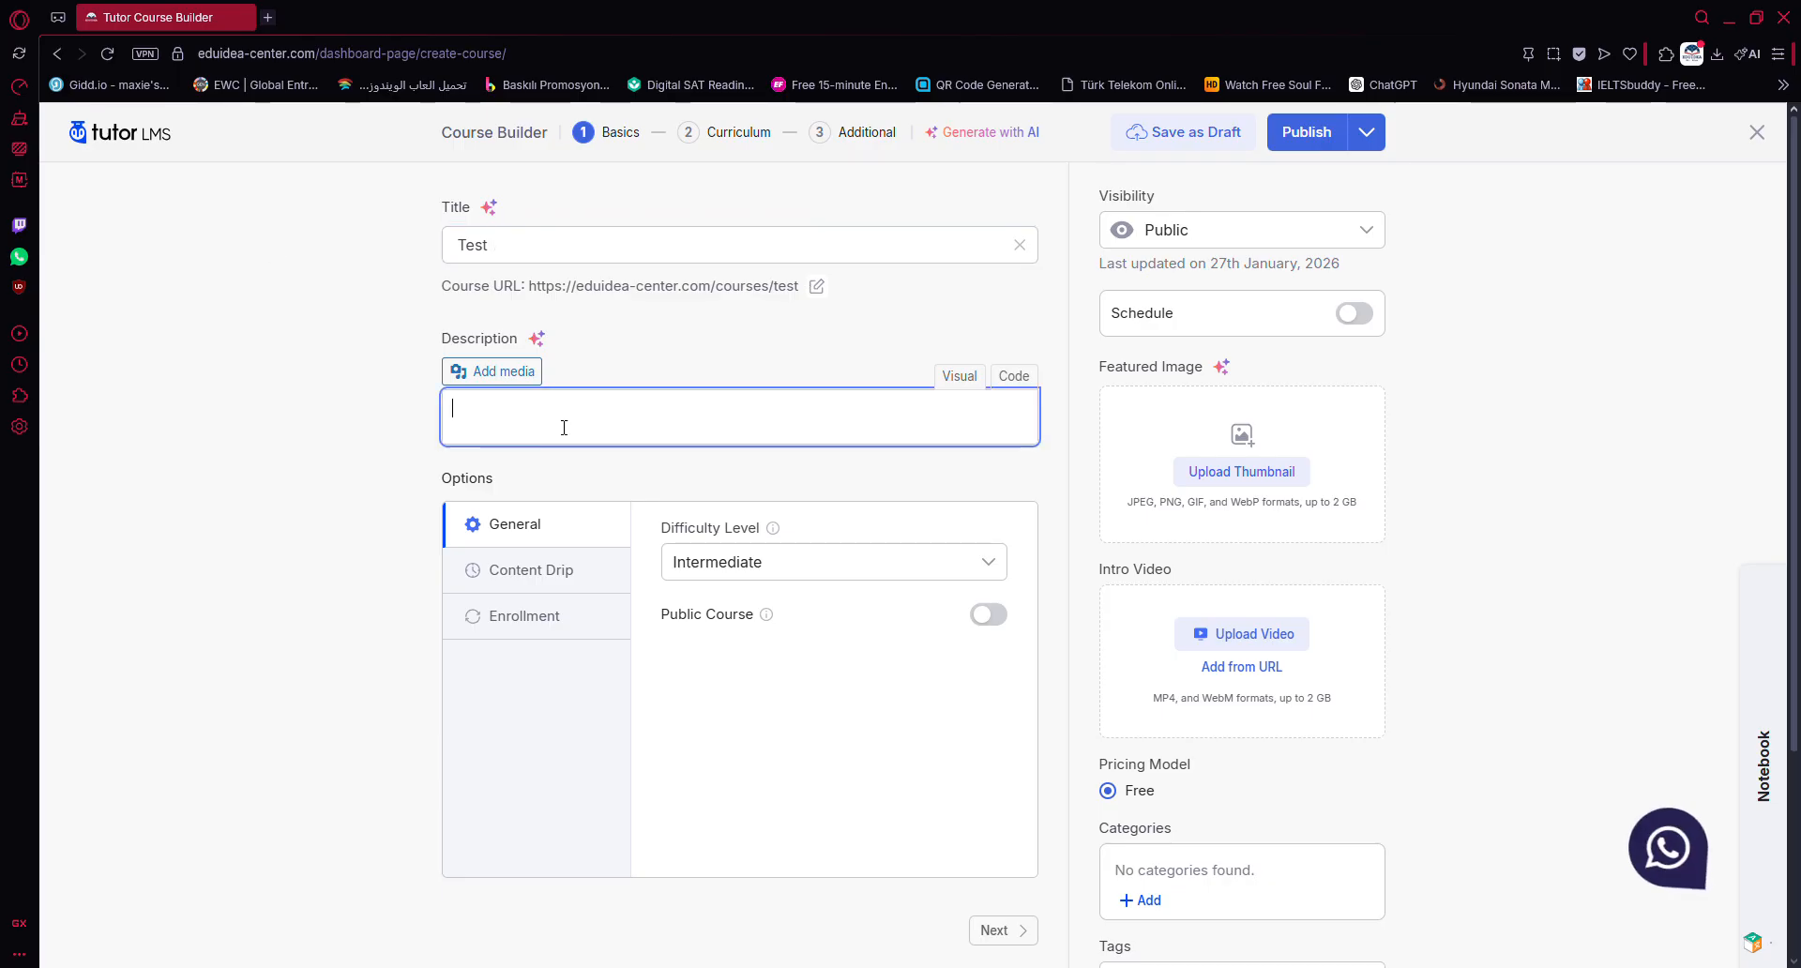
Step: Look through the difficulty levels, then turn the Public Course option on and back off
left_click(740, 563)
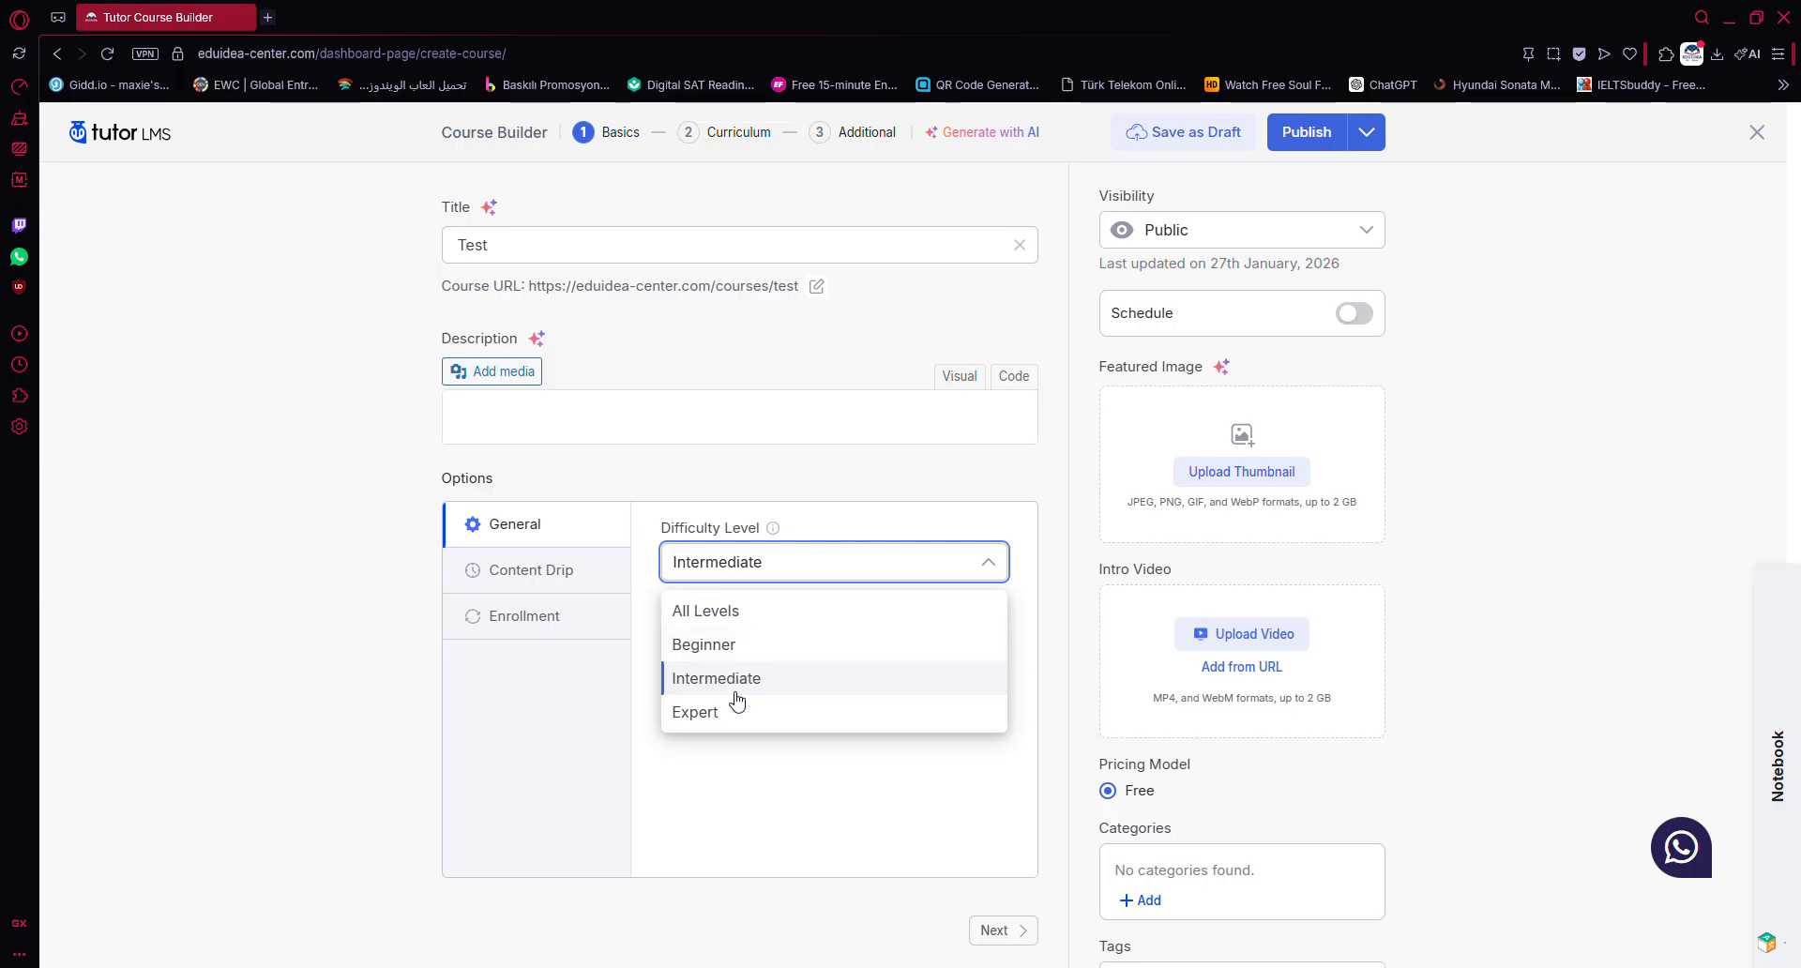
left_click(816, 564)
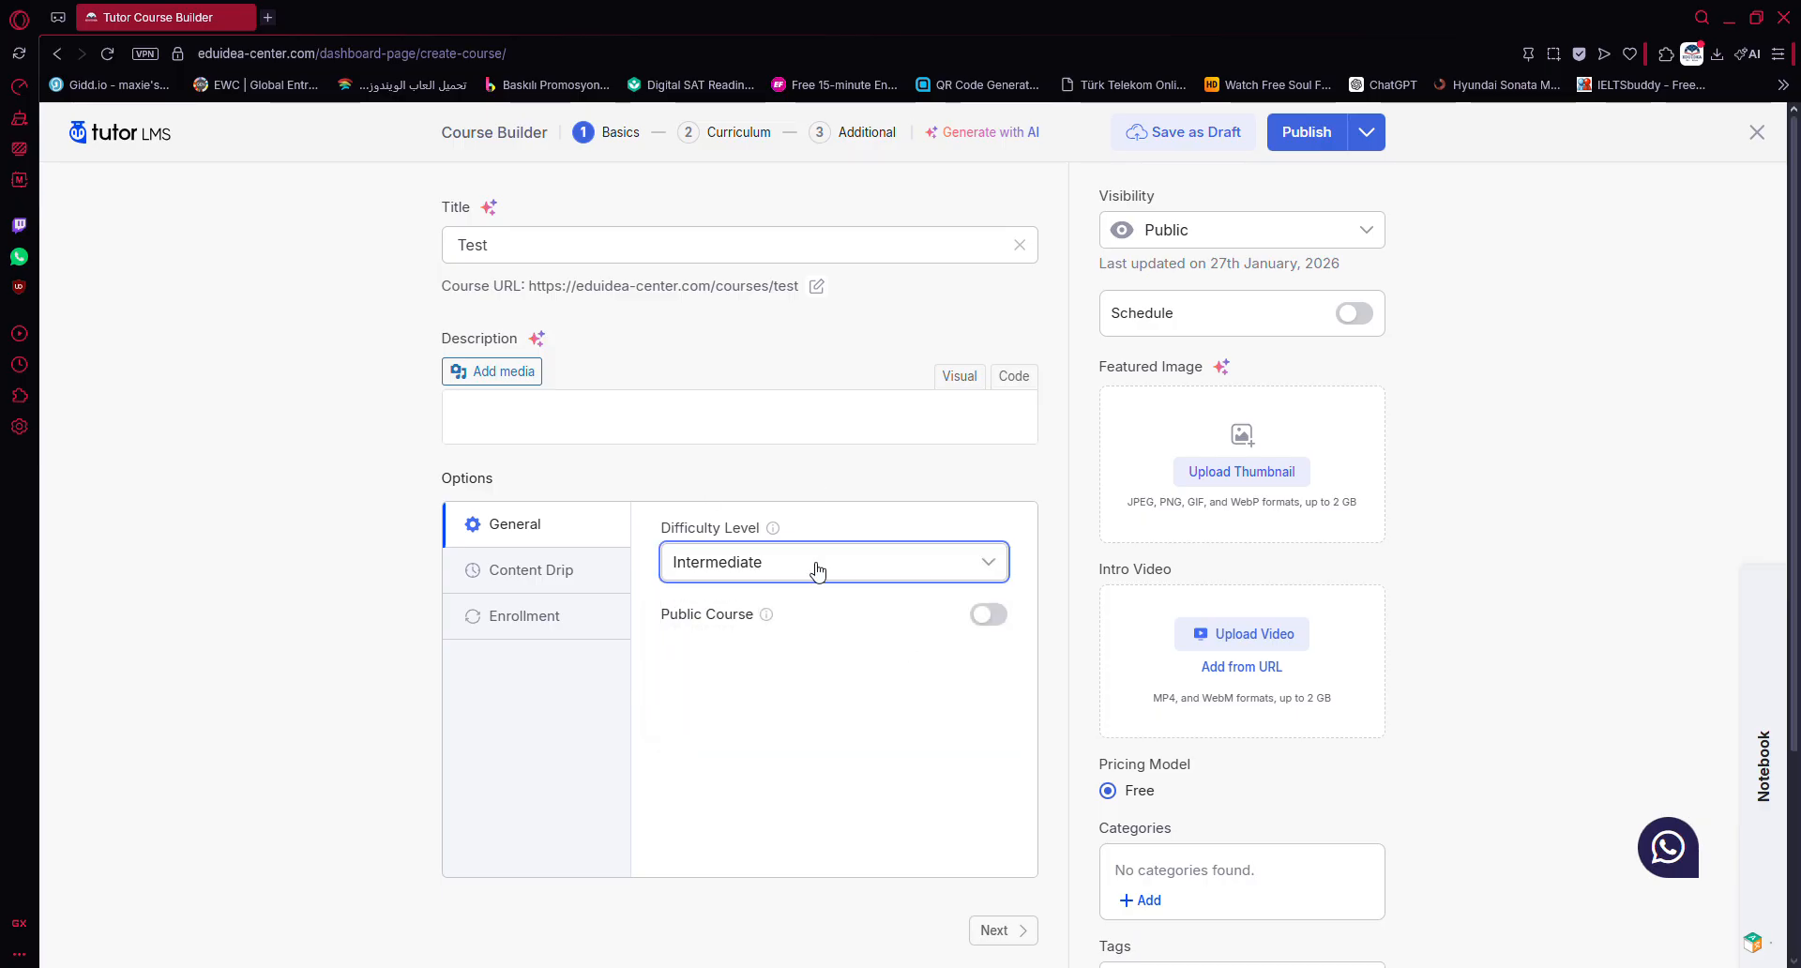
left_click(987, 629)
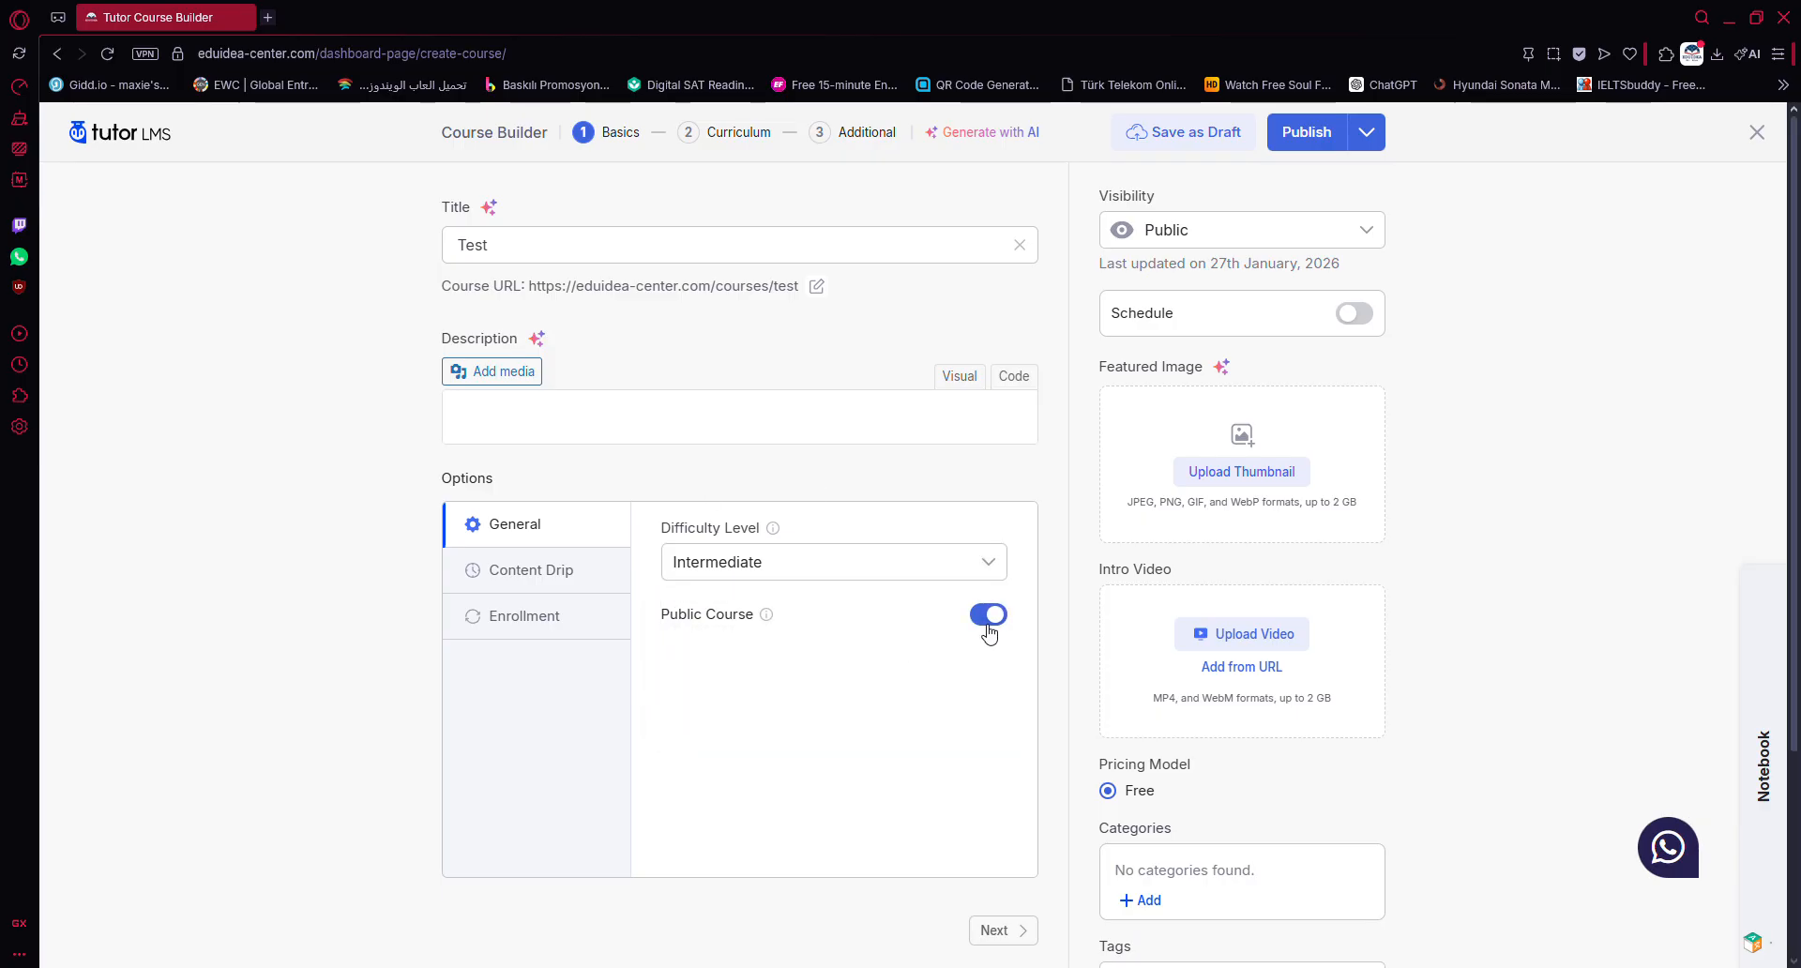
left_click(987, 627)
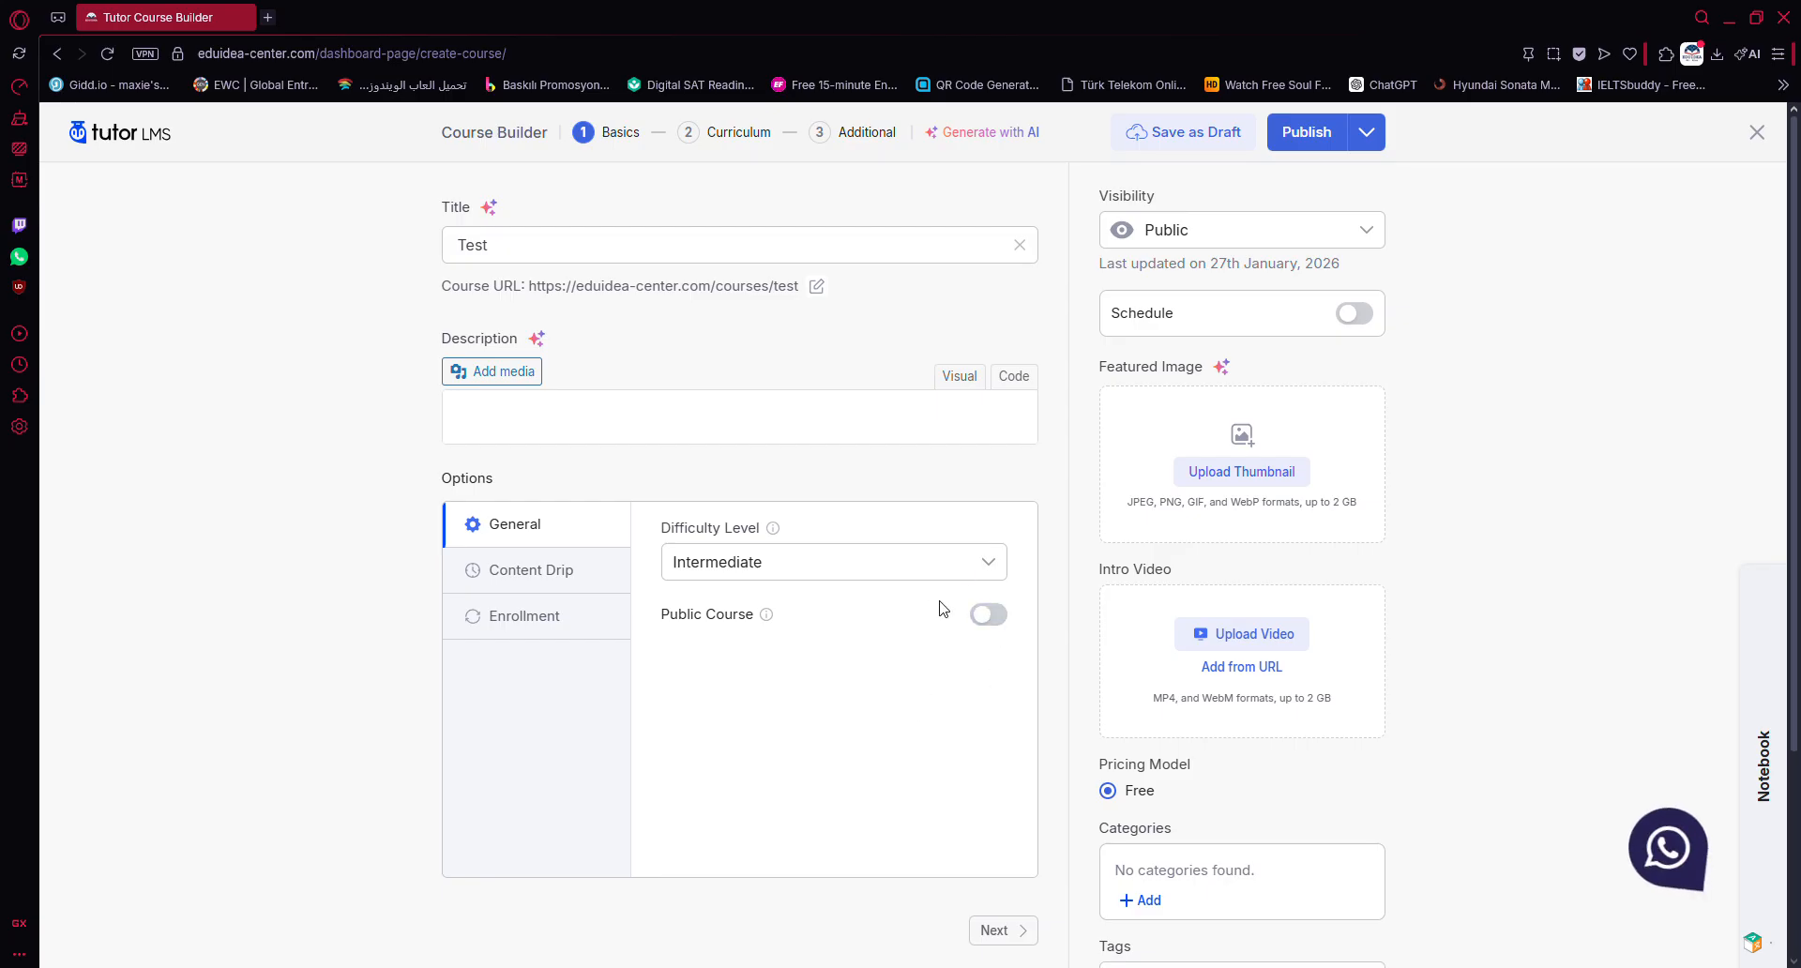
Step: Try each Content Drip type in turn, finishing with None selected
left_click(566, 591)
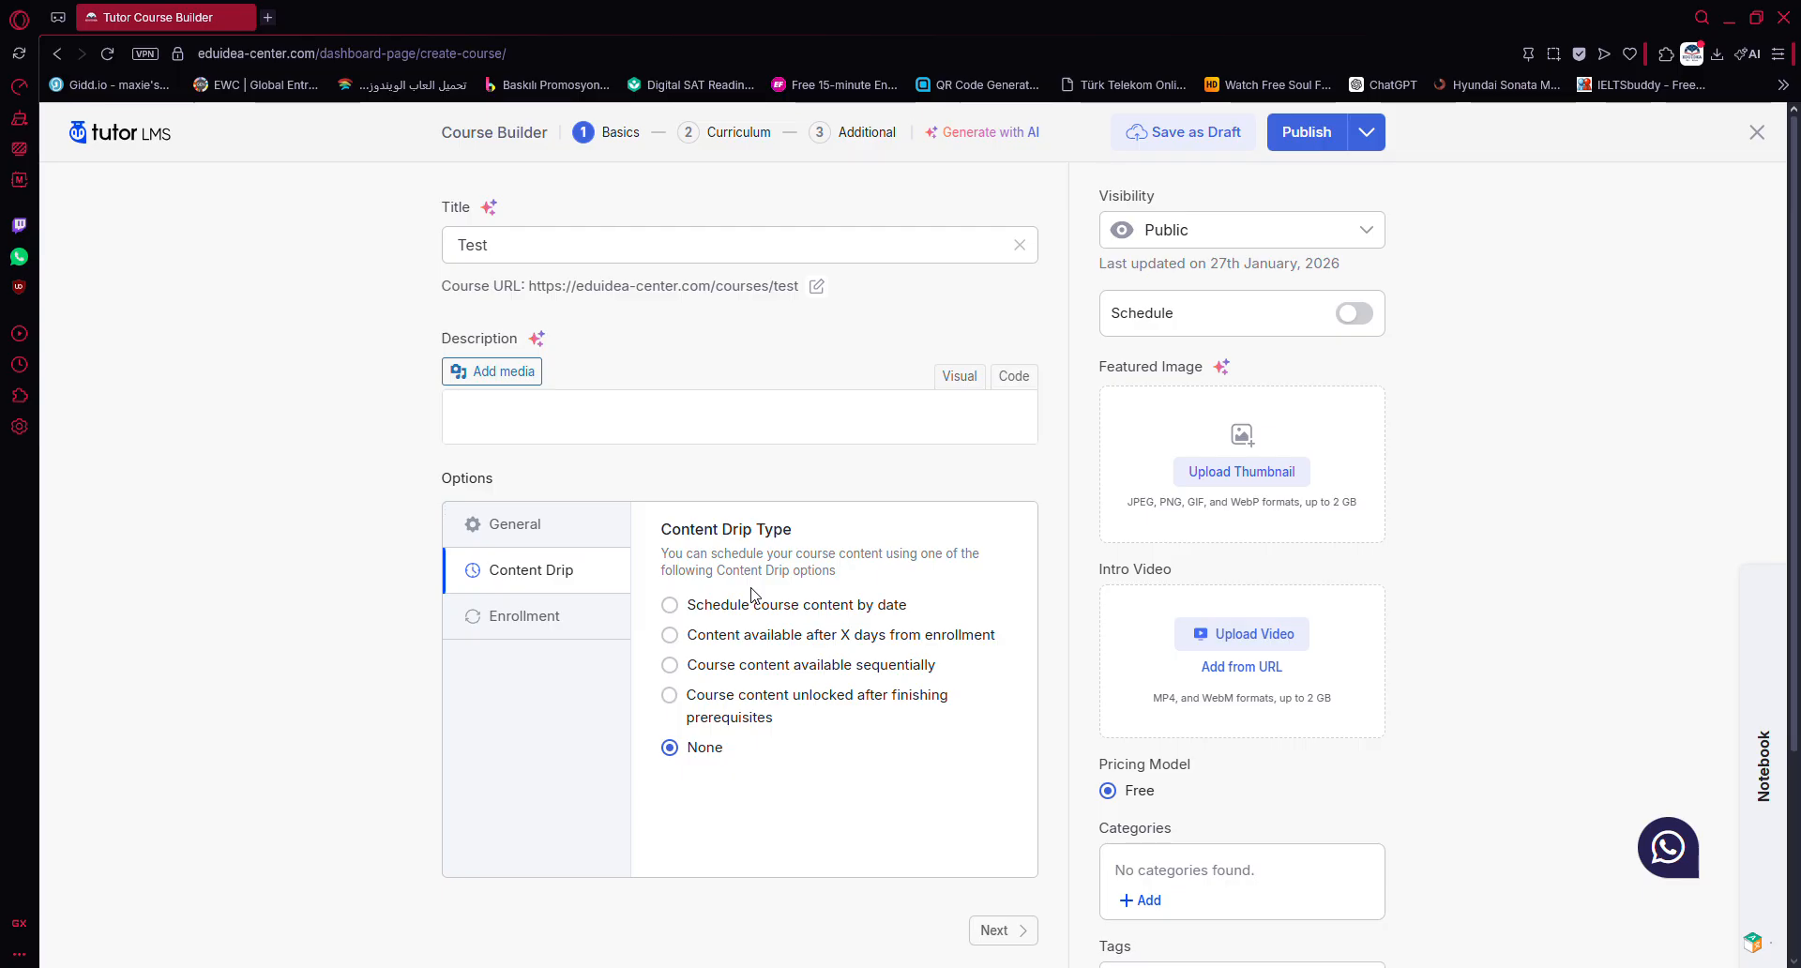
left_click(670, 605)
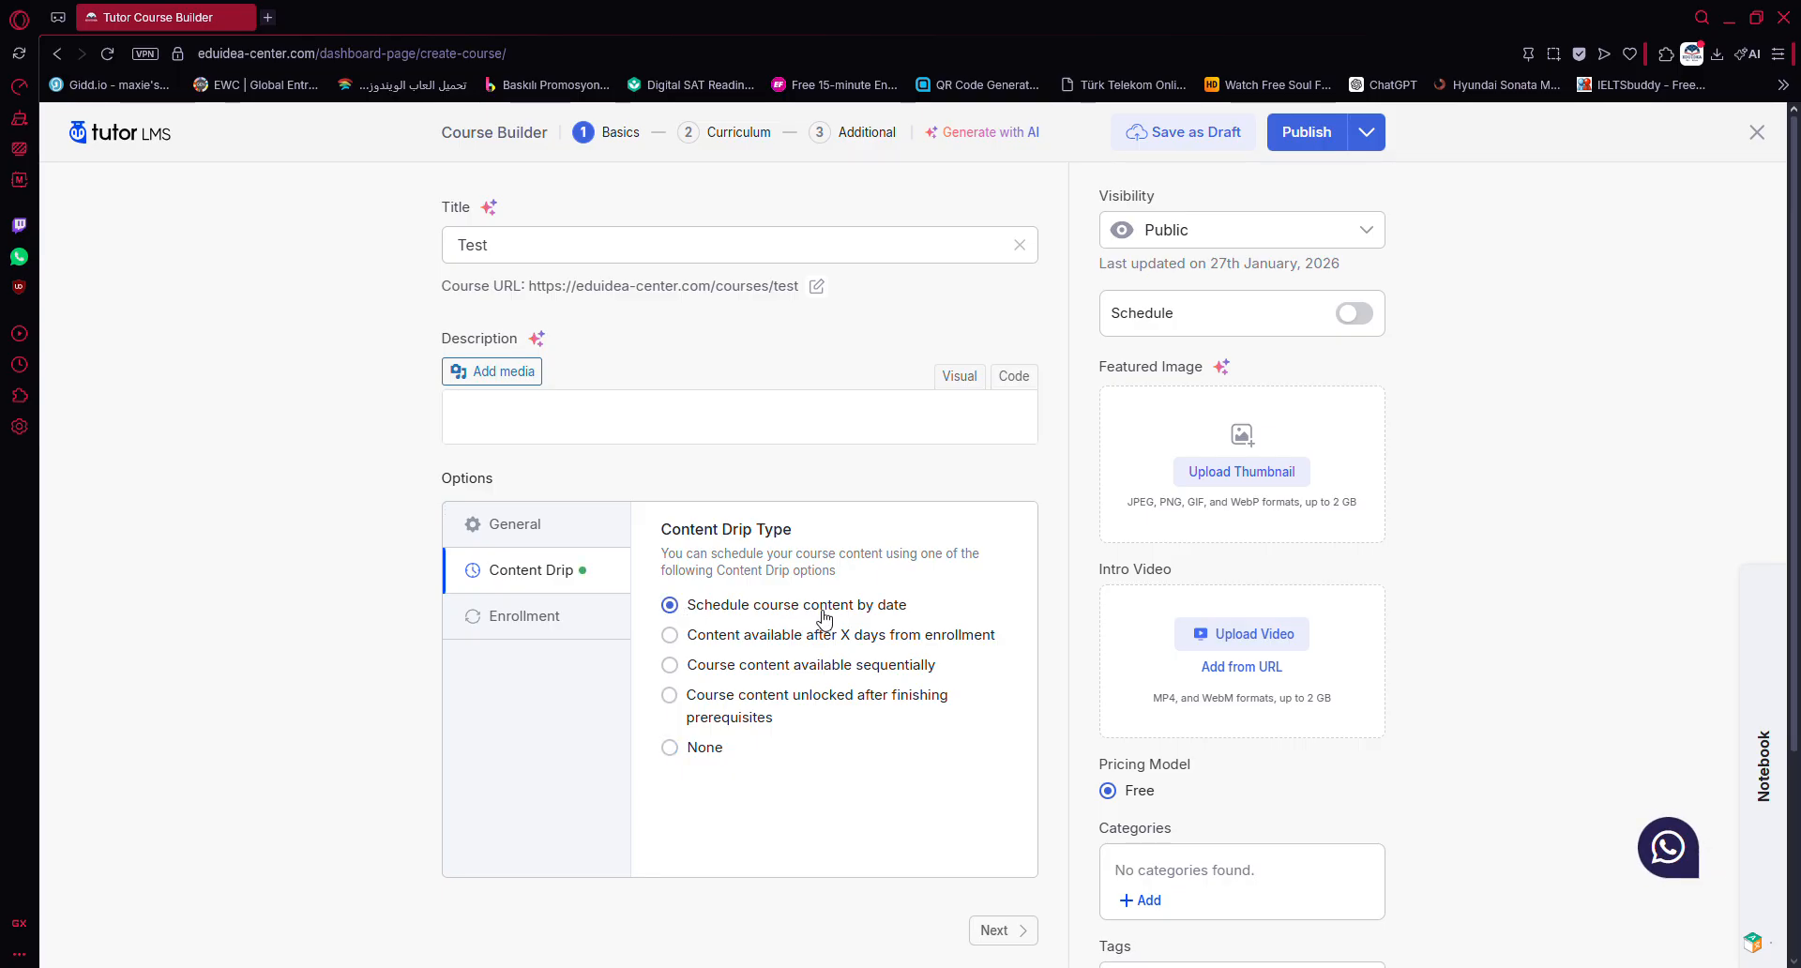
left_click(705, 638)
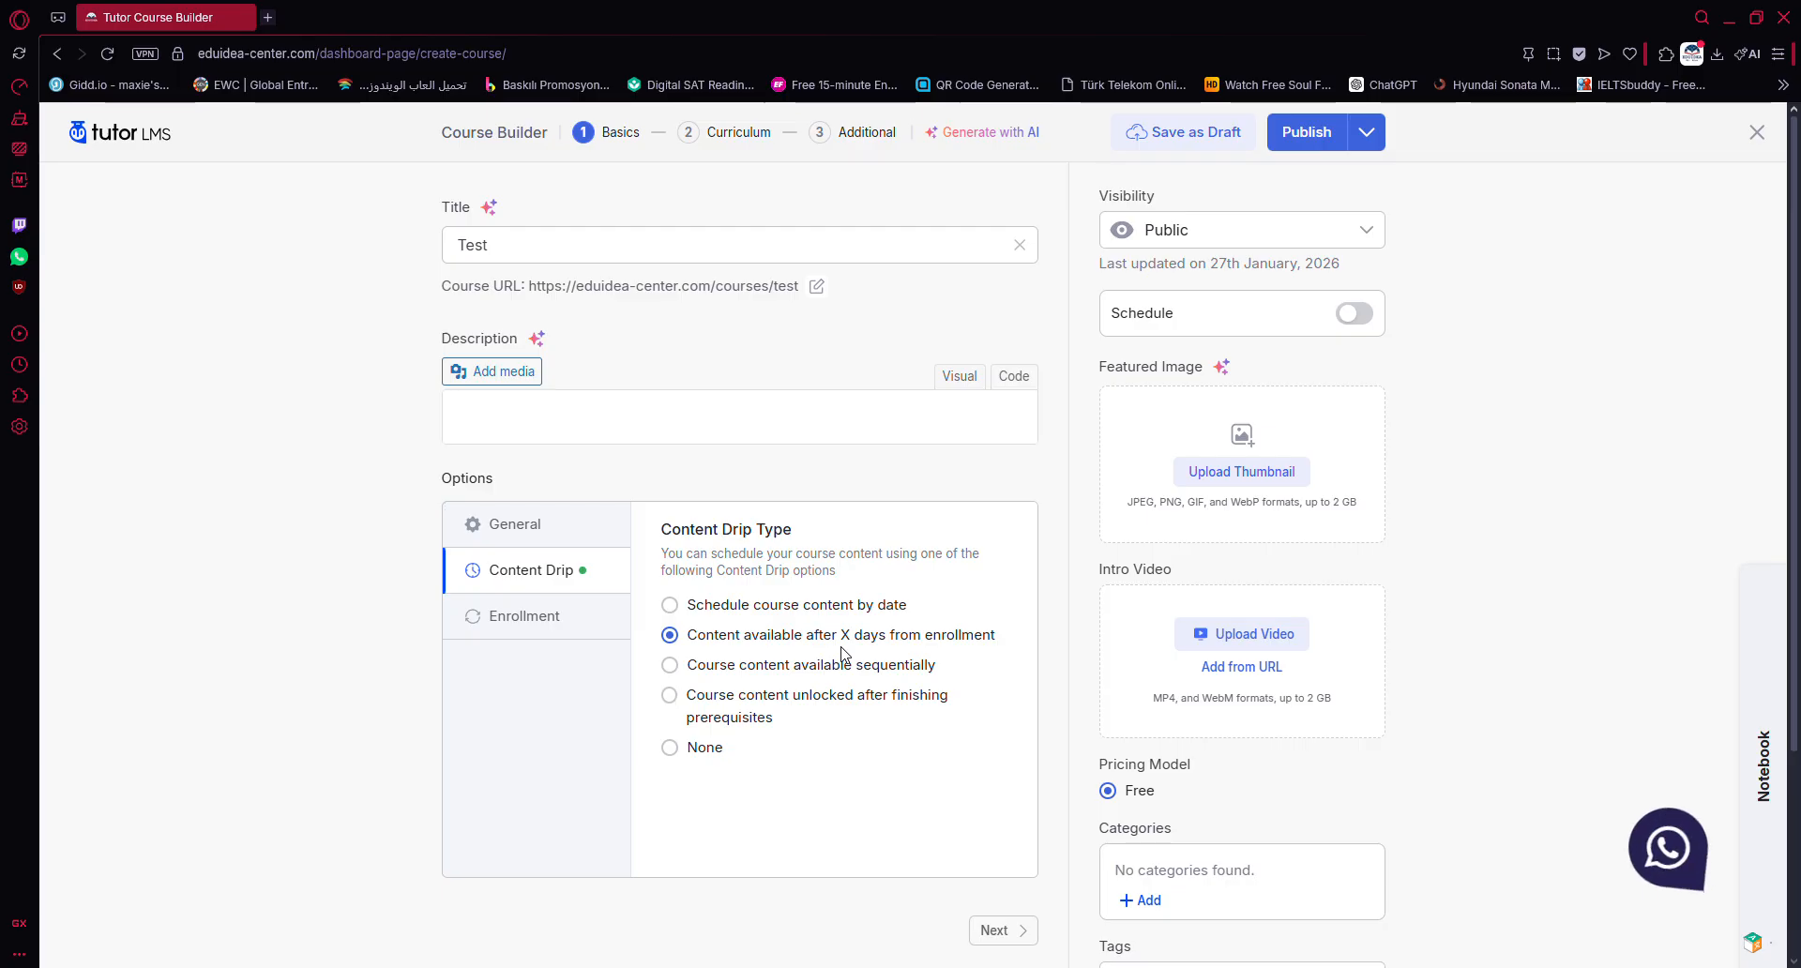
left_click(687, 668)
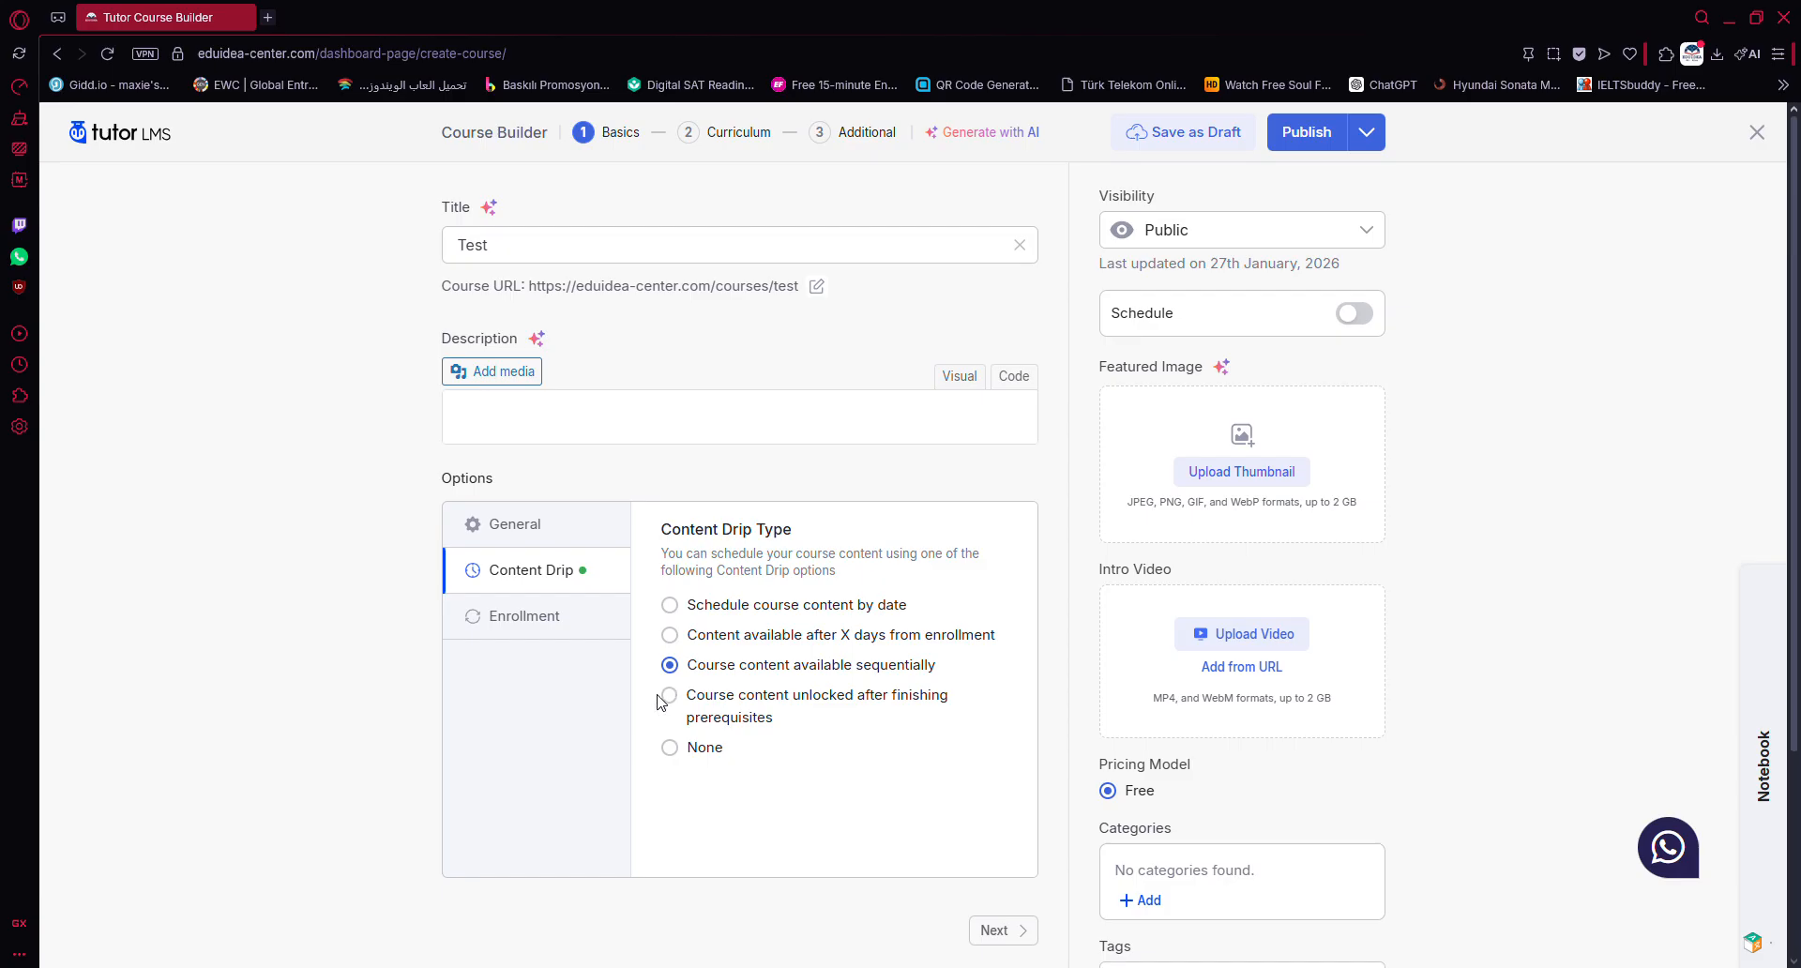
left_click(720, 726)
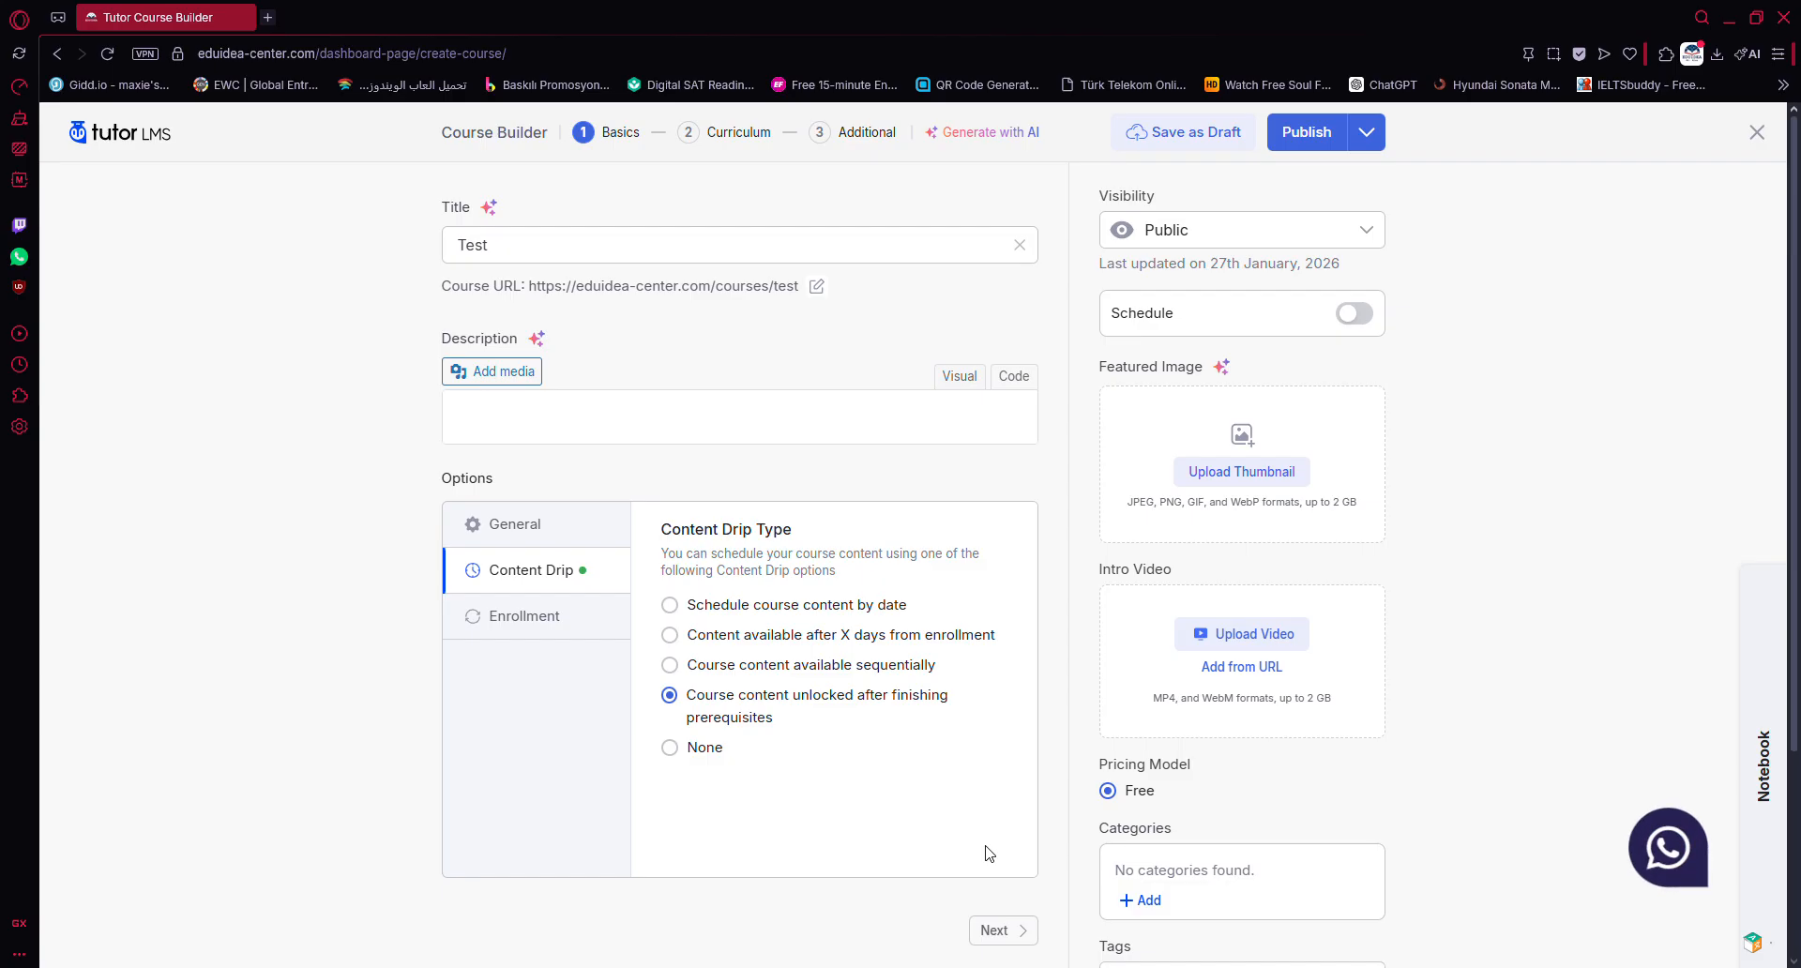
left_click(673, 747)
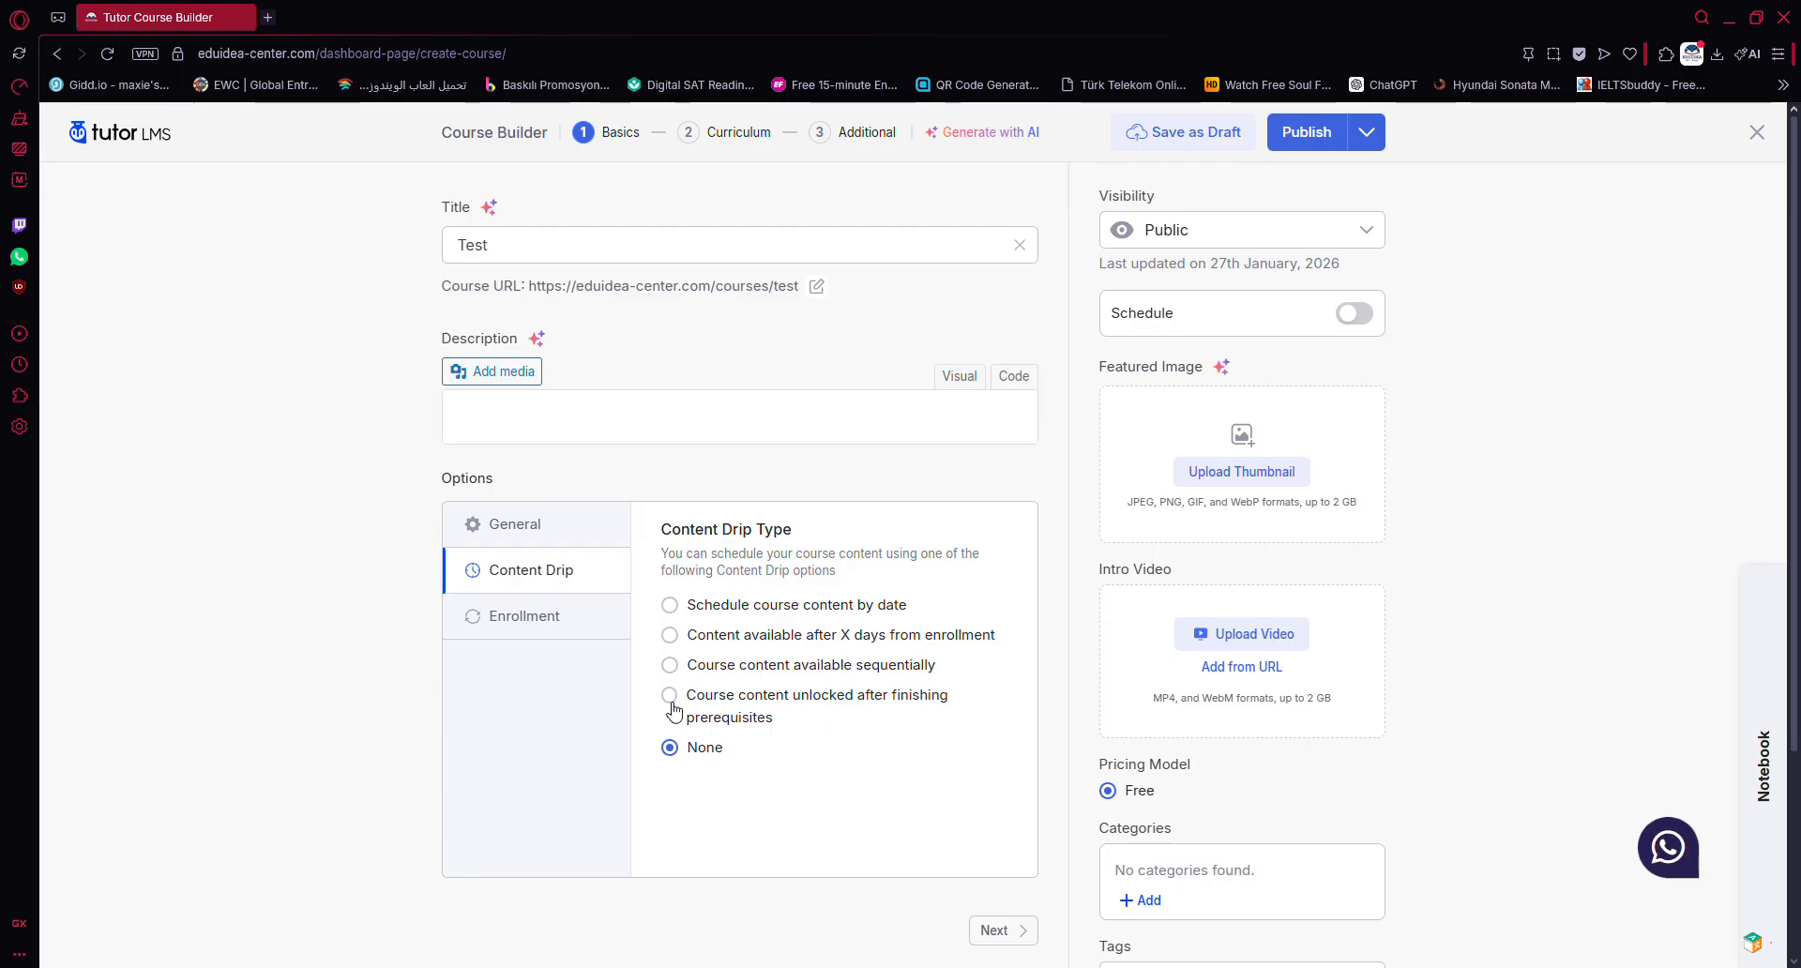
Step: Set the maximum number of students to 1 in the course's enrollment options
left_click(503, 619)
left_click(736, 574)
left_click_drag(682, 528, 824, 538)
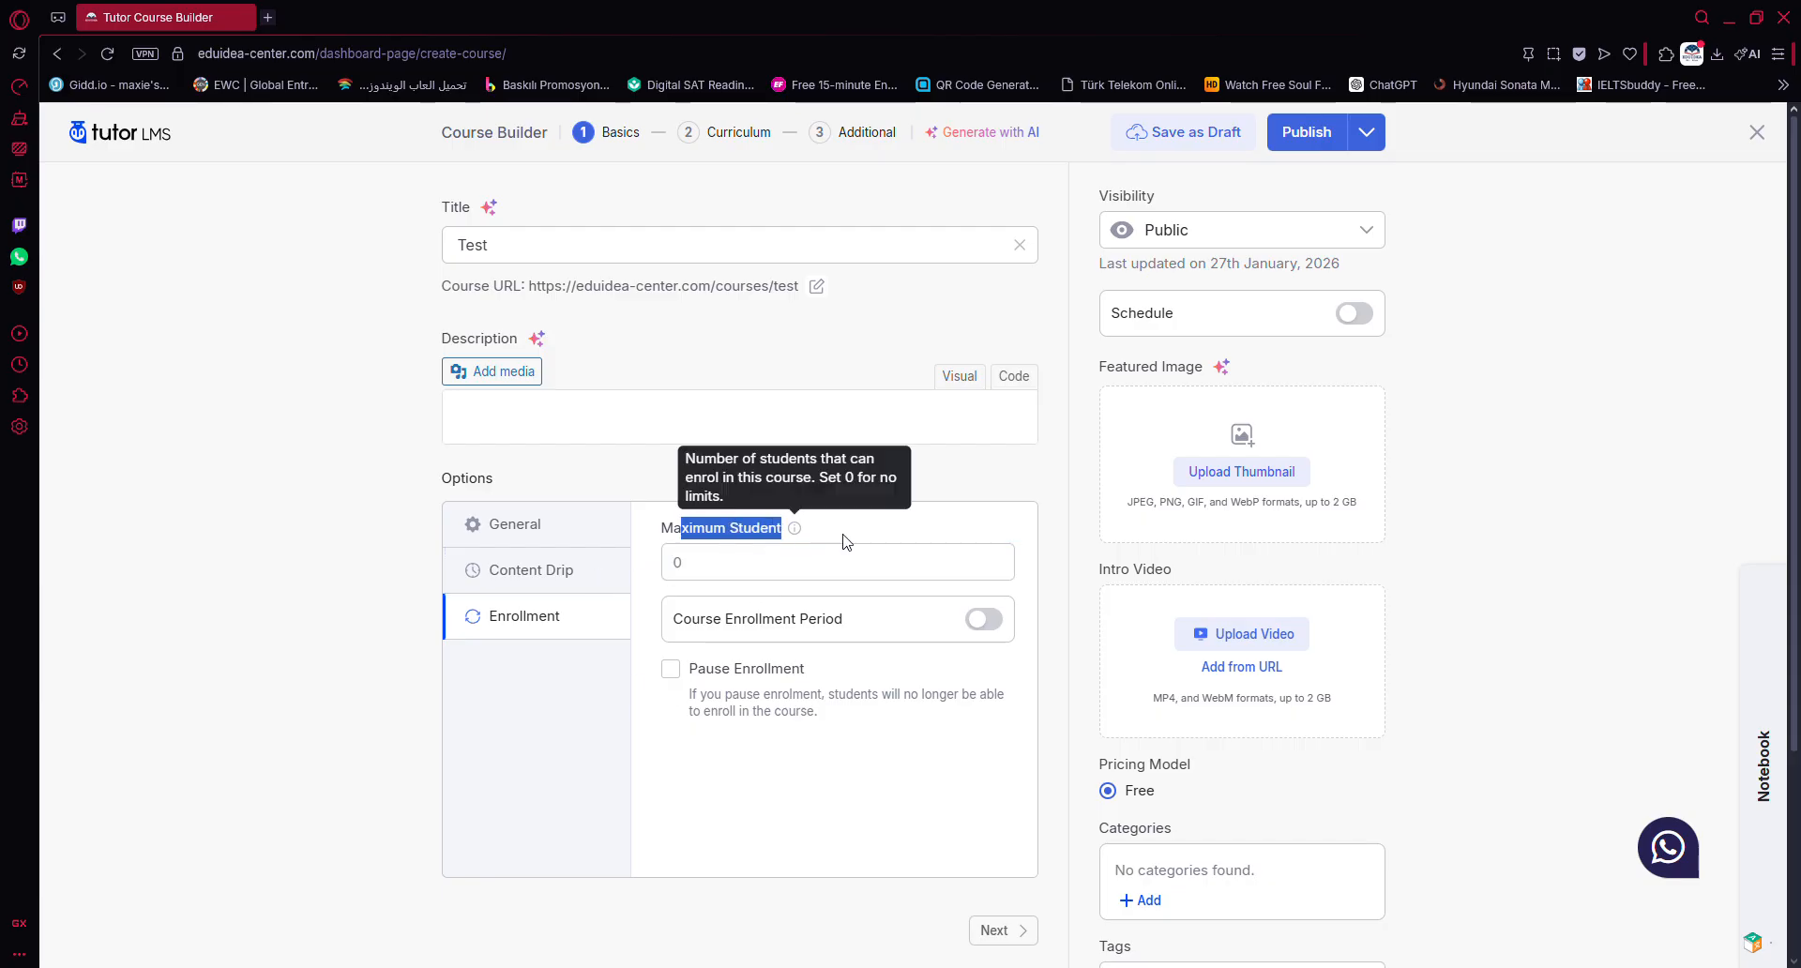
left_click(772, 576)
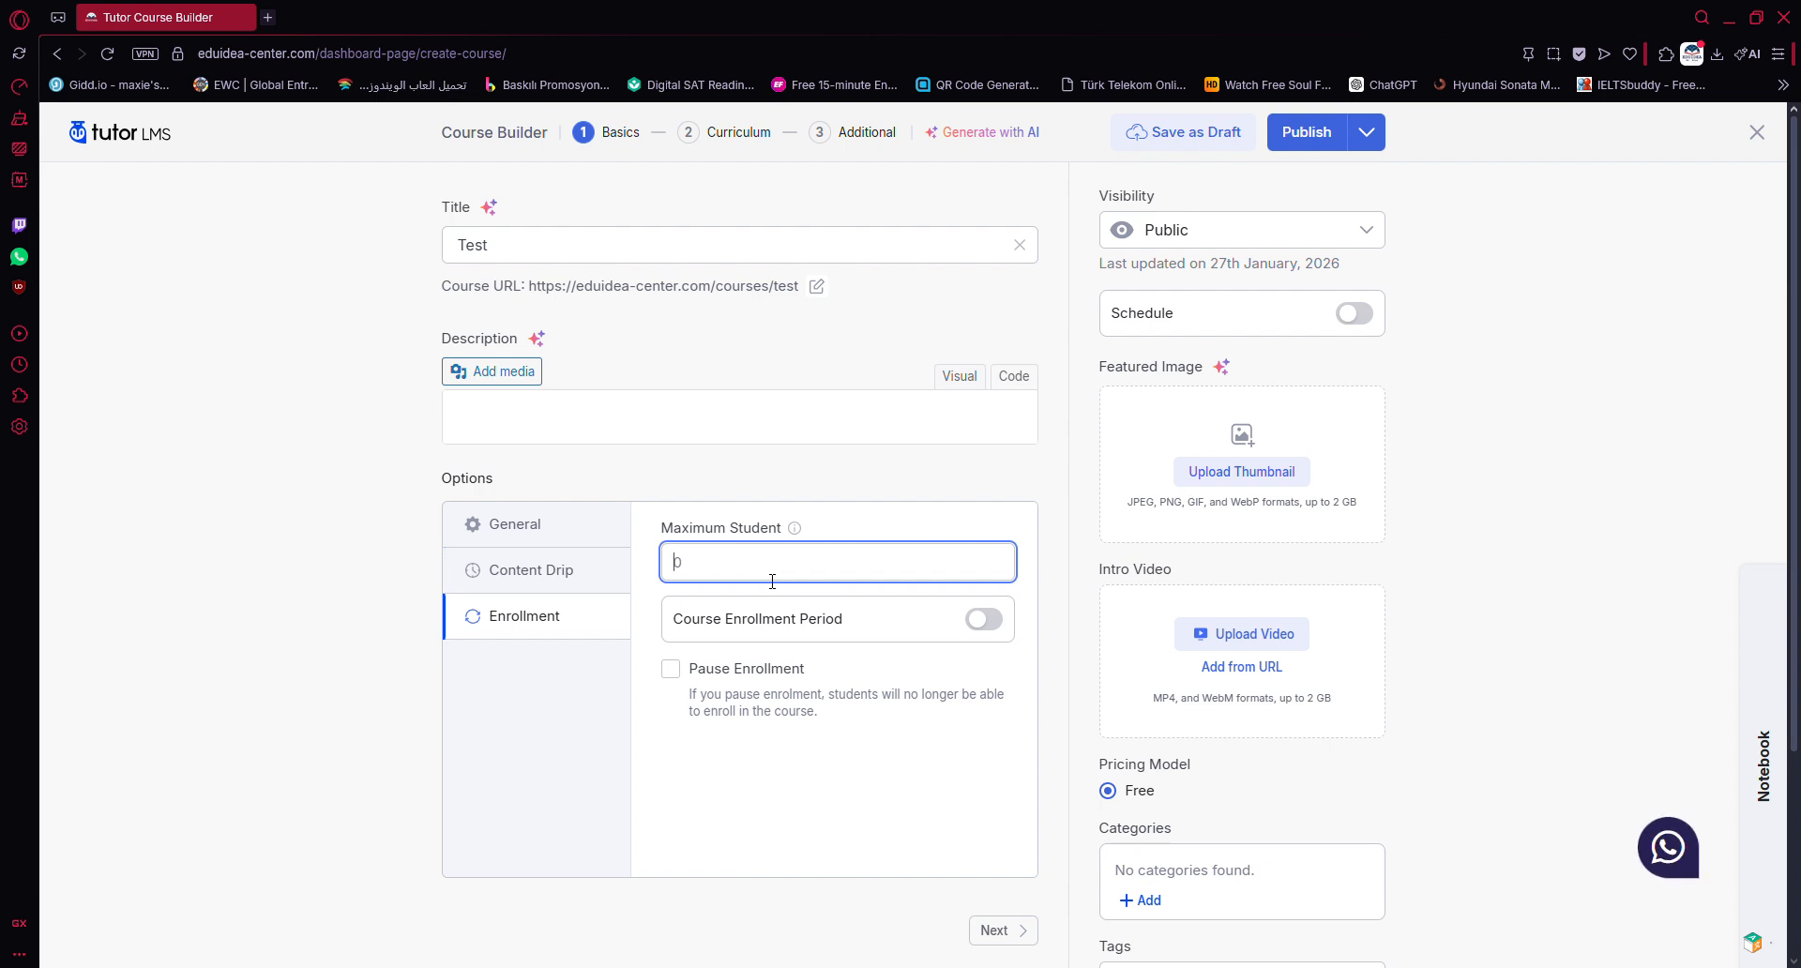
left_click(922, 751)
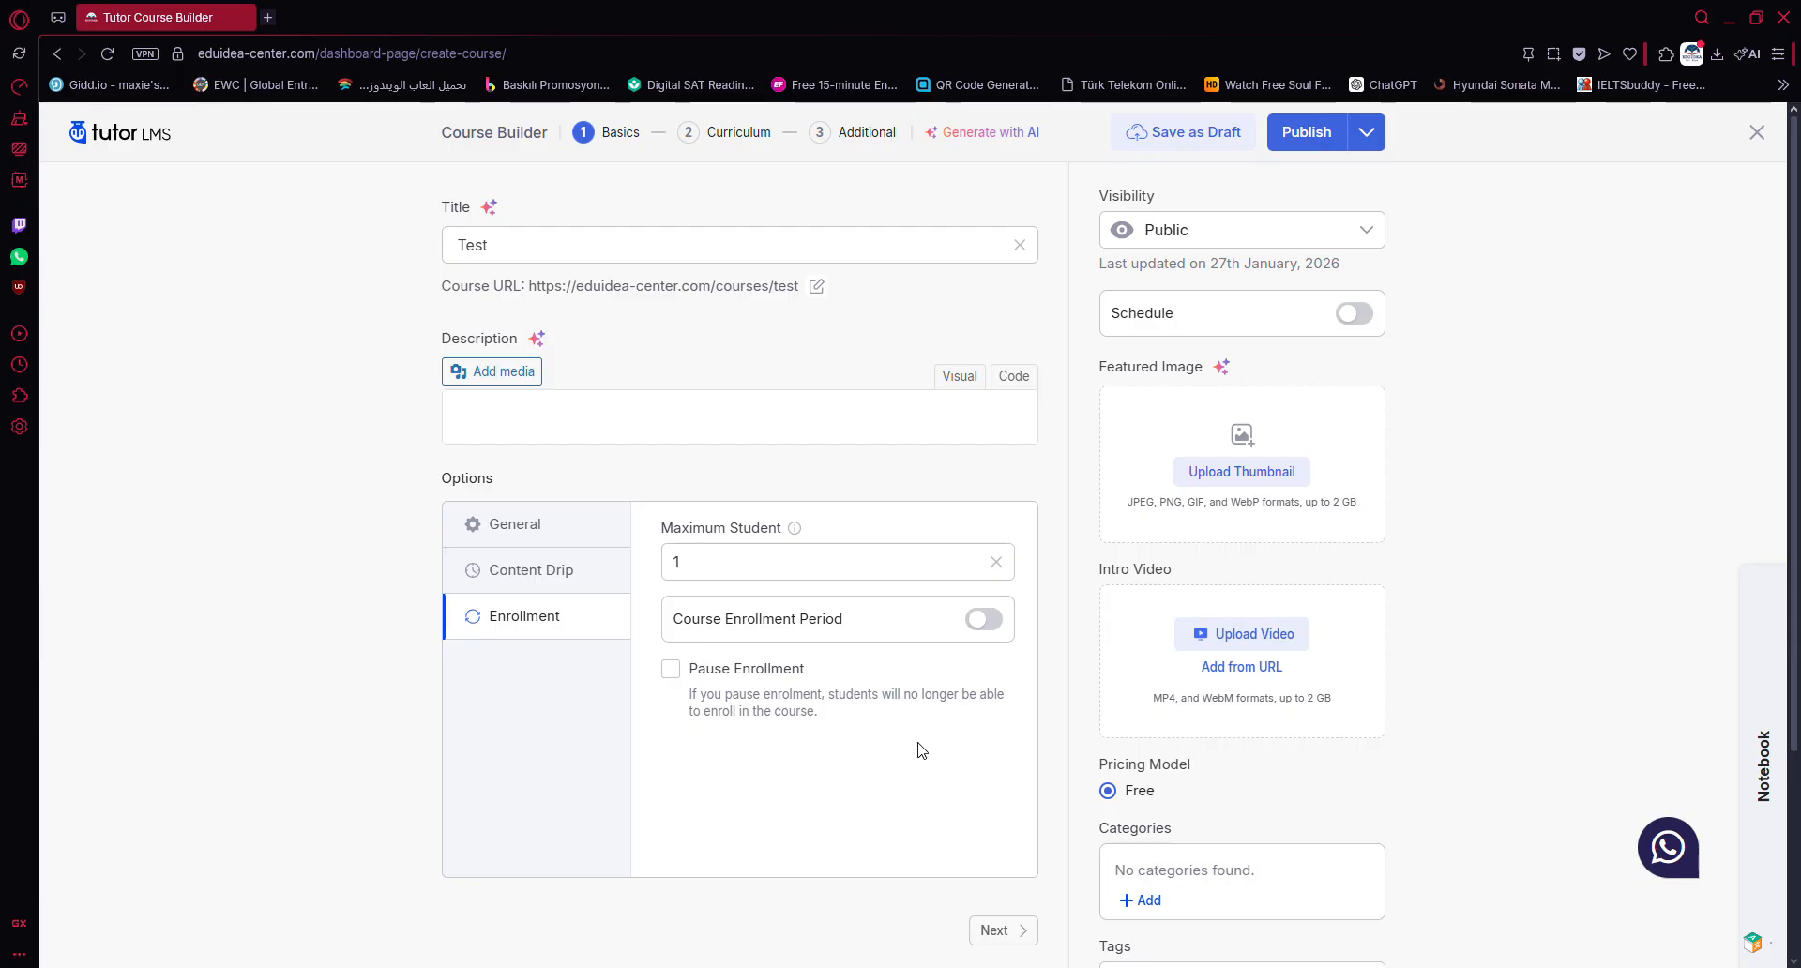
Step: Look over the visibility choices, then turn course scheduling on, view its date picker and turn it back off
left_click(1223, 243)
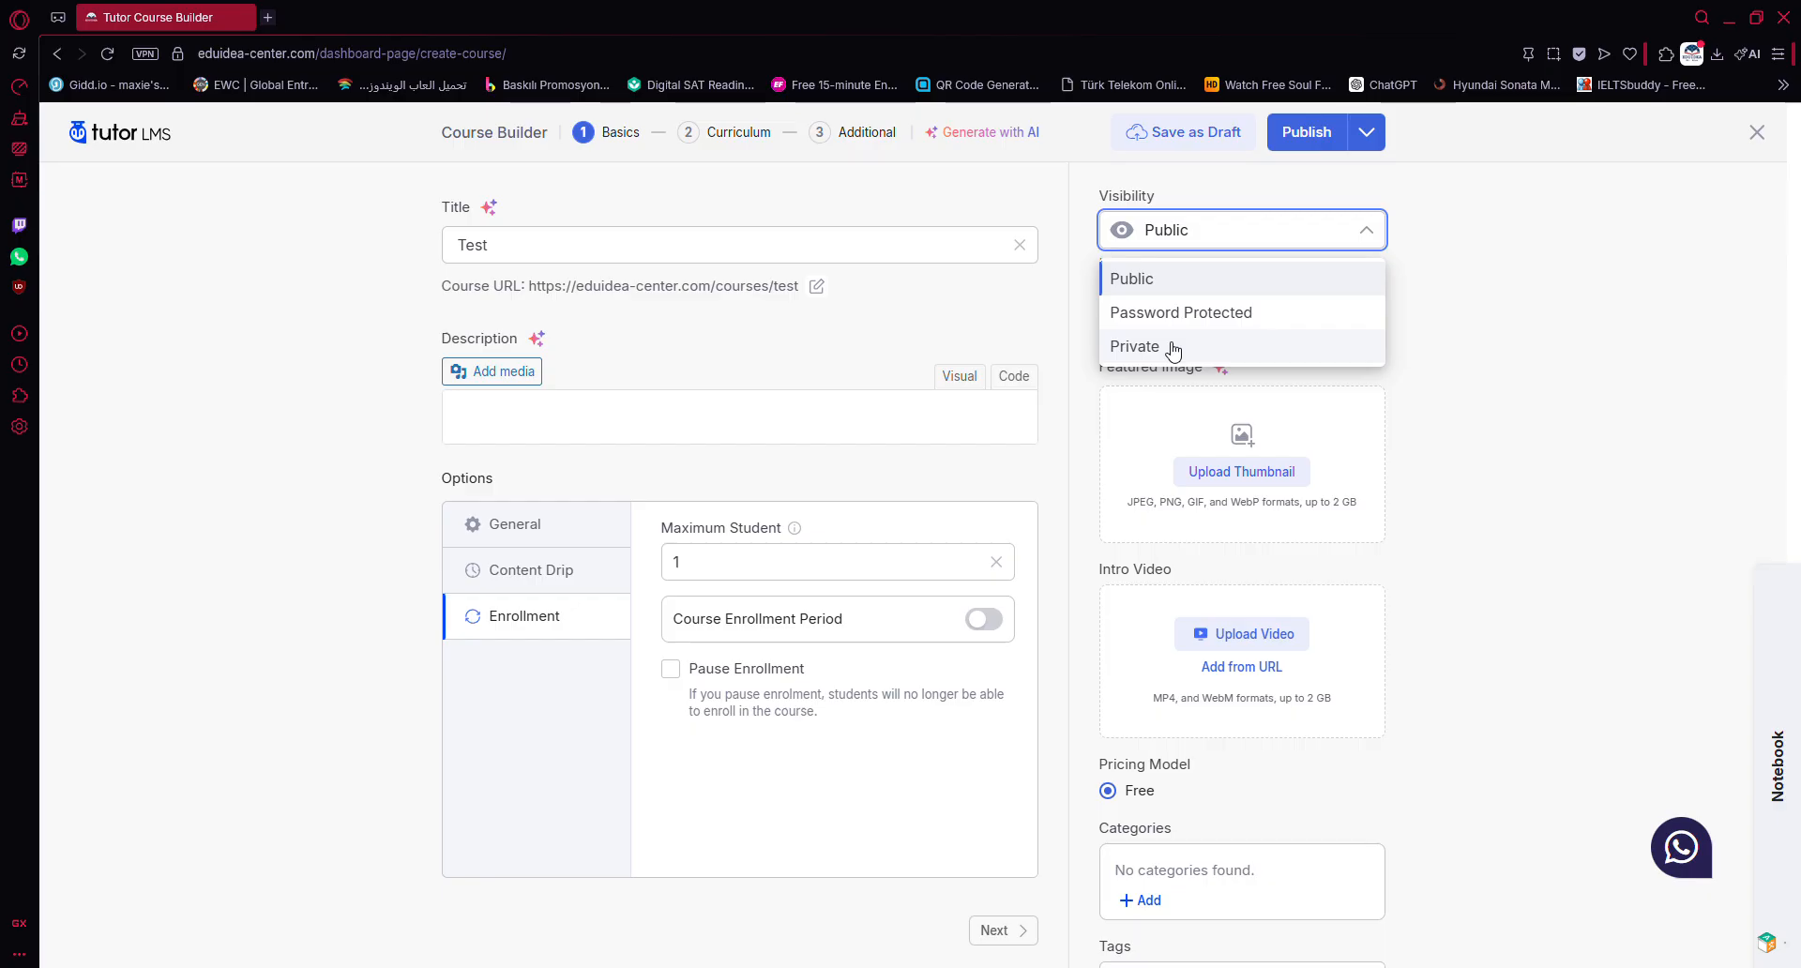
left_click(1385, 225)
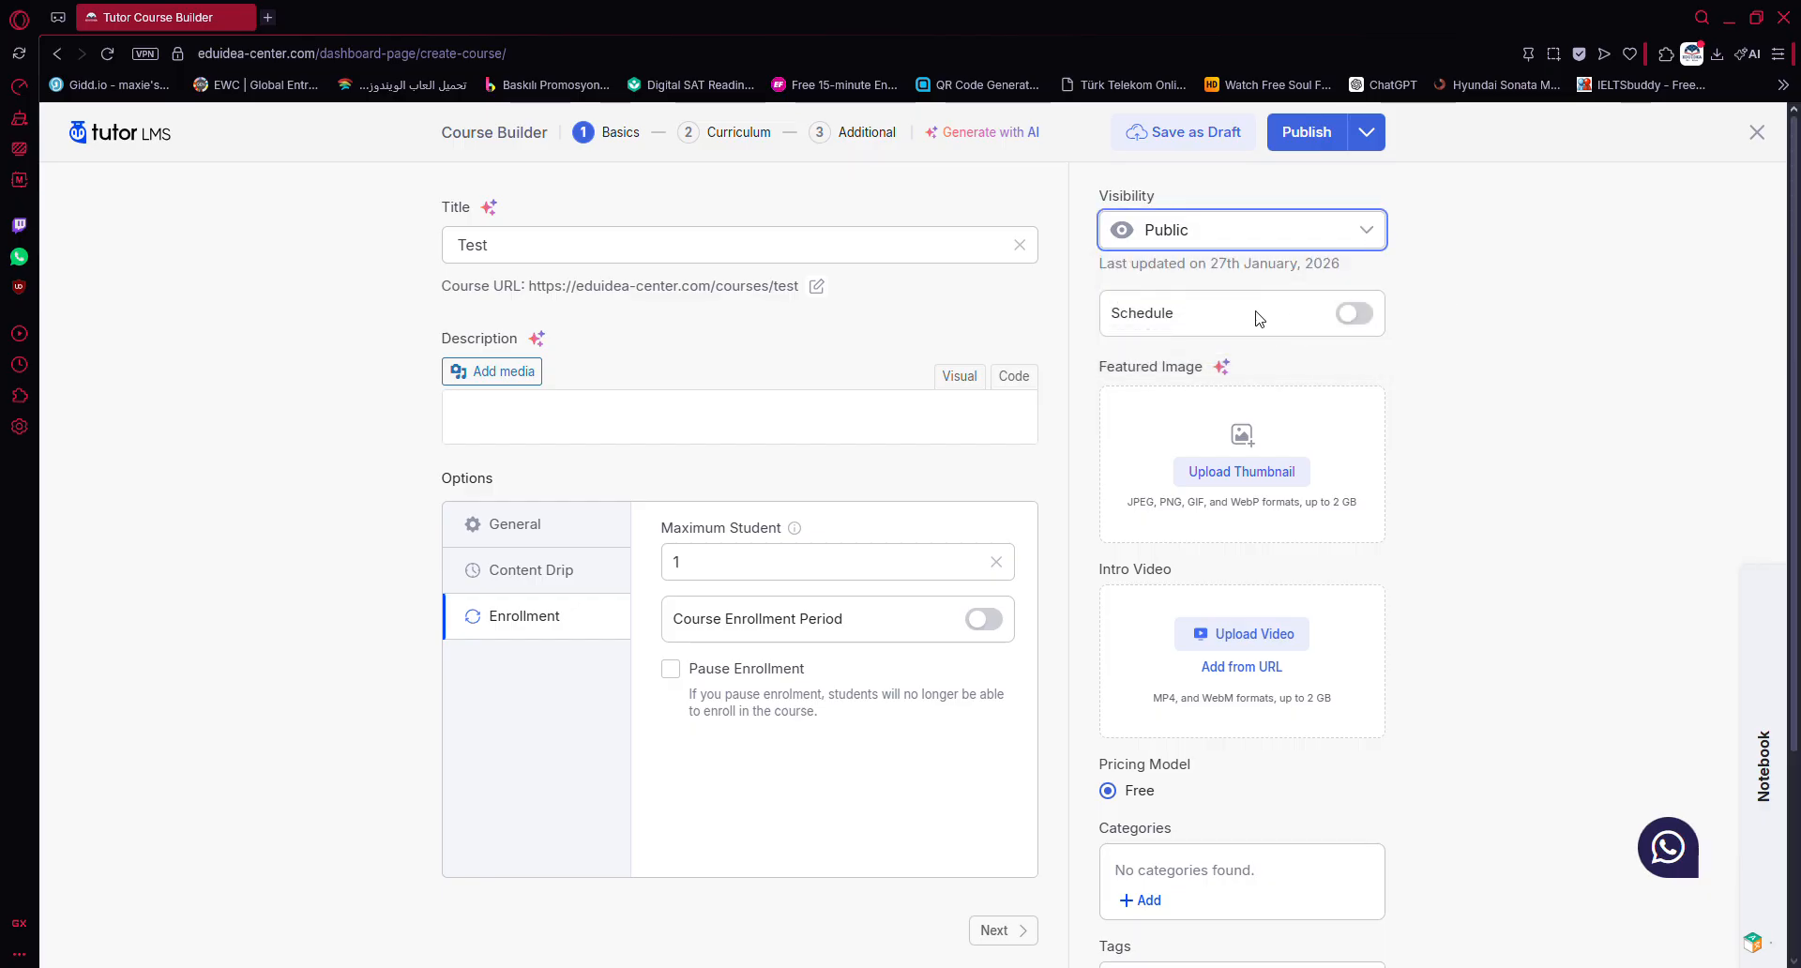
left_click(1352, 317)
left_click(1207, 370)
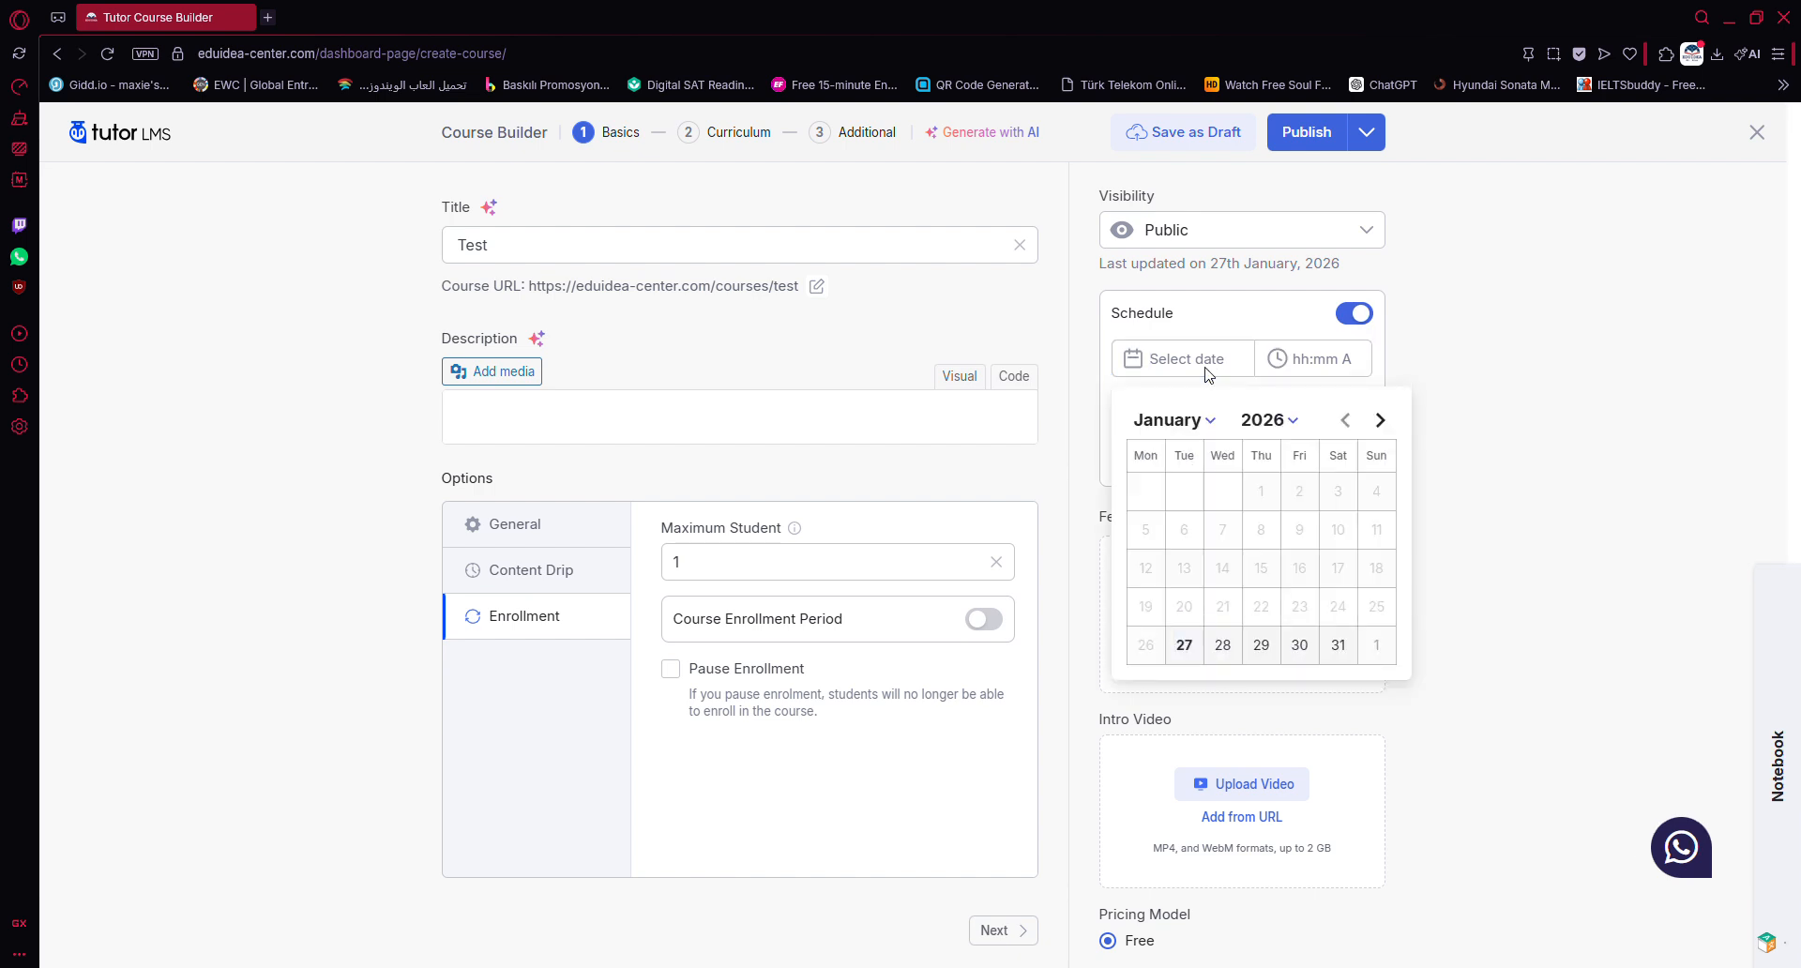
left_click(1355, 317)
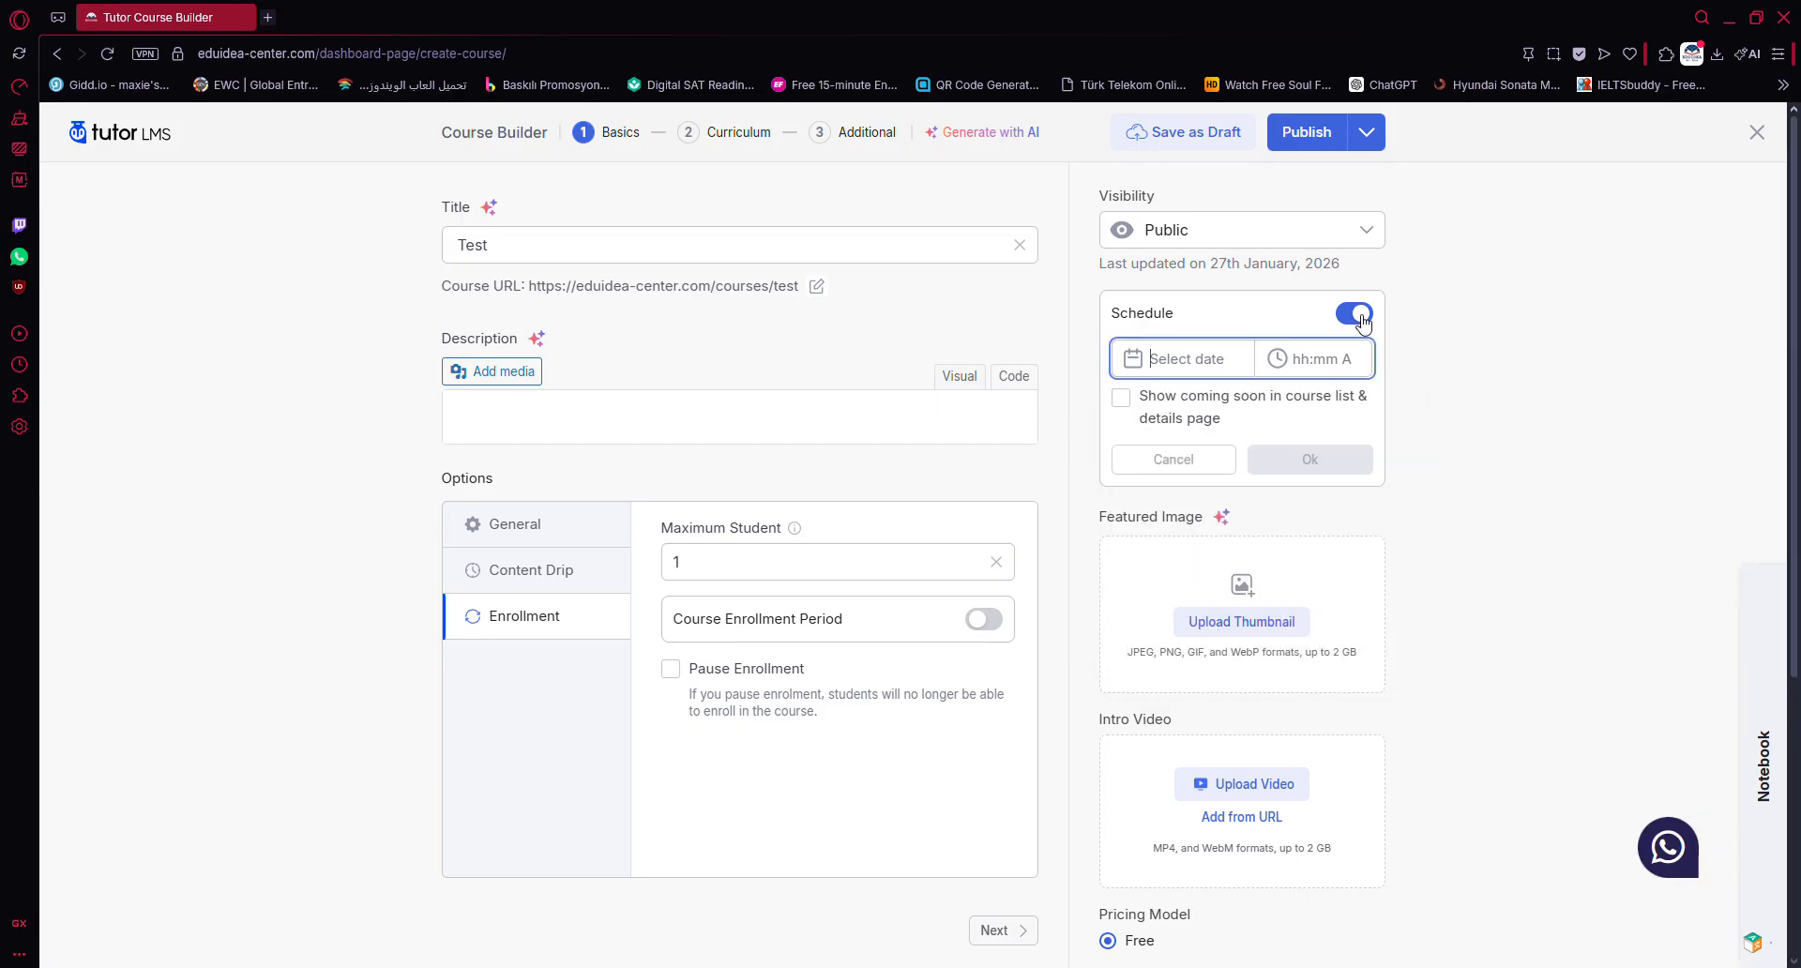
left_click(1357, 319)
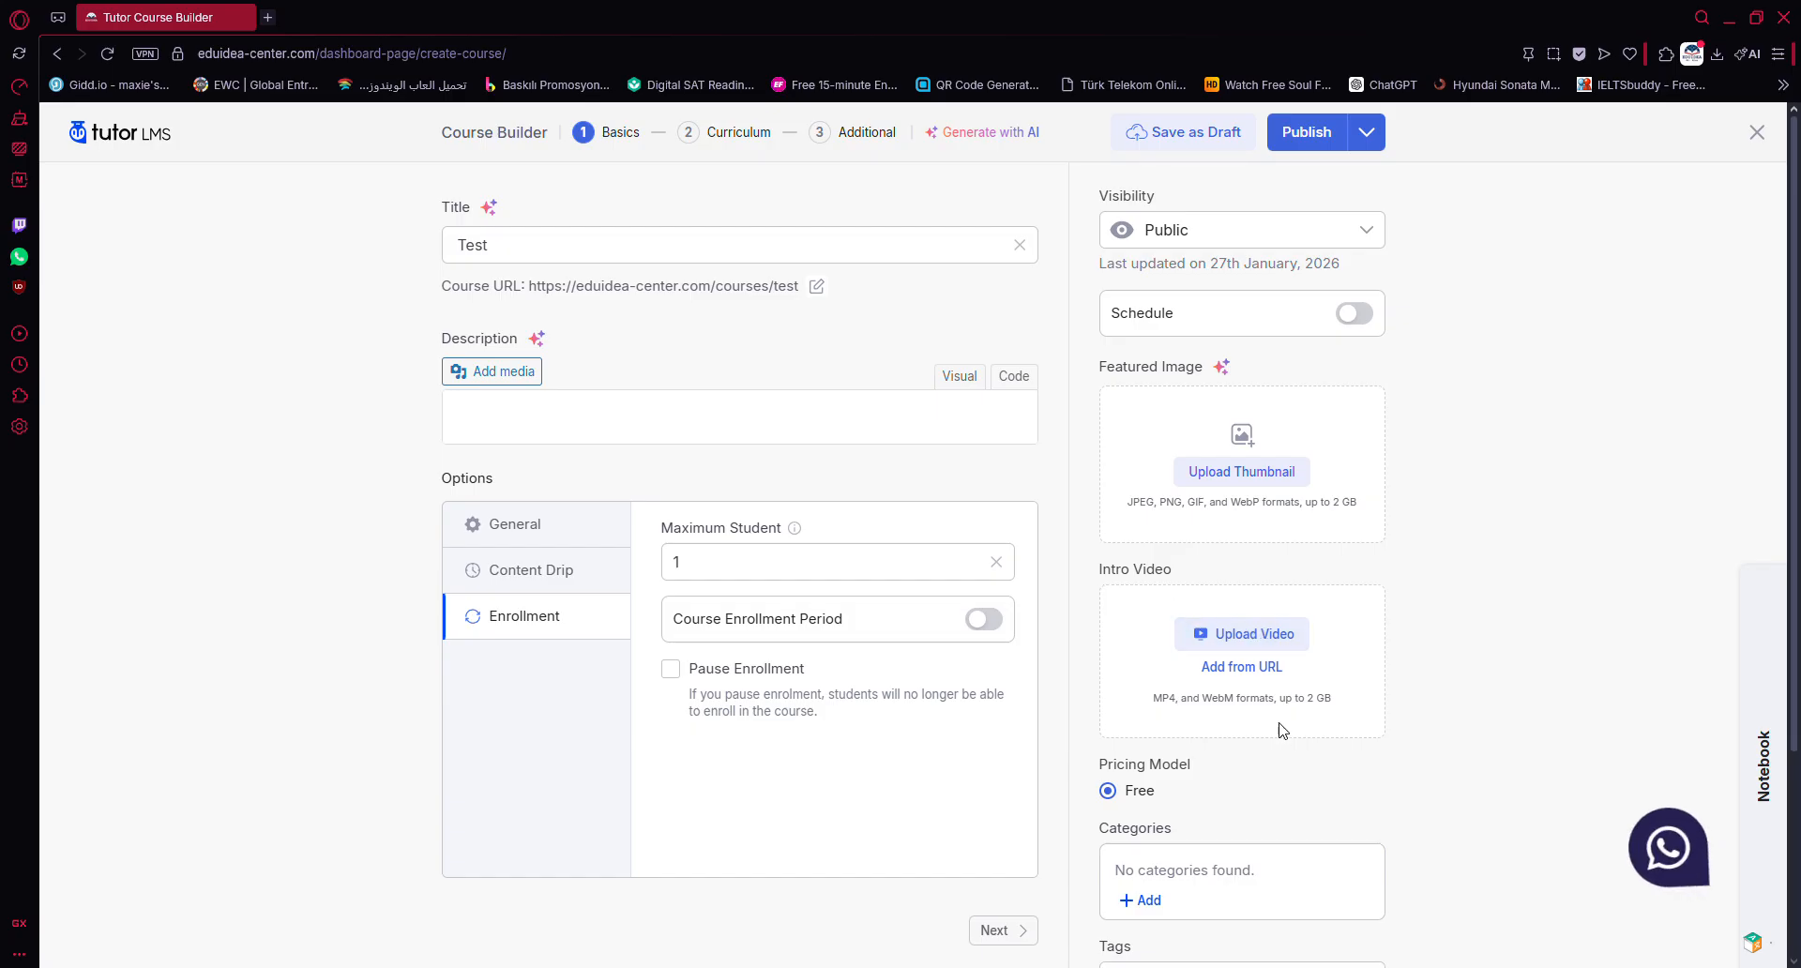
Step: Browse the available instructors and pick one for the course
scroll(1282, 730, "down", 3)
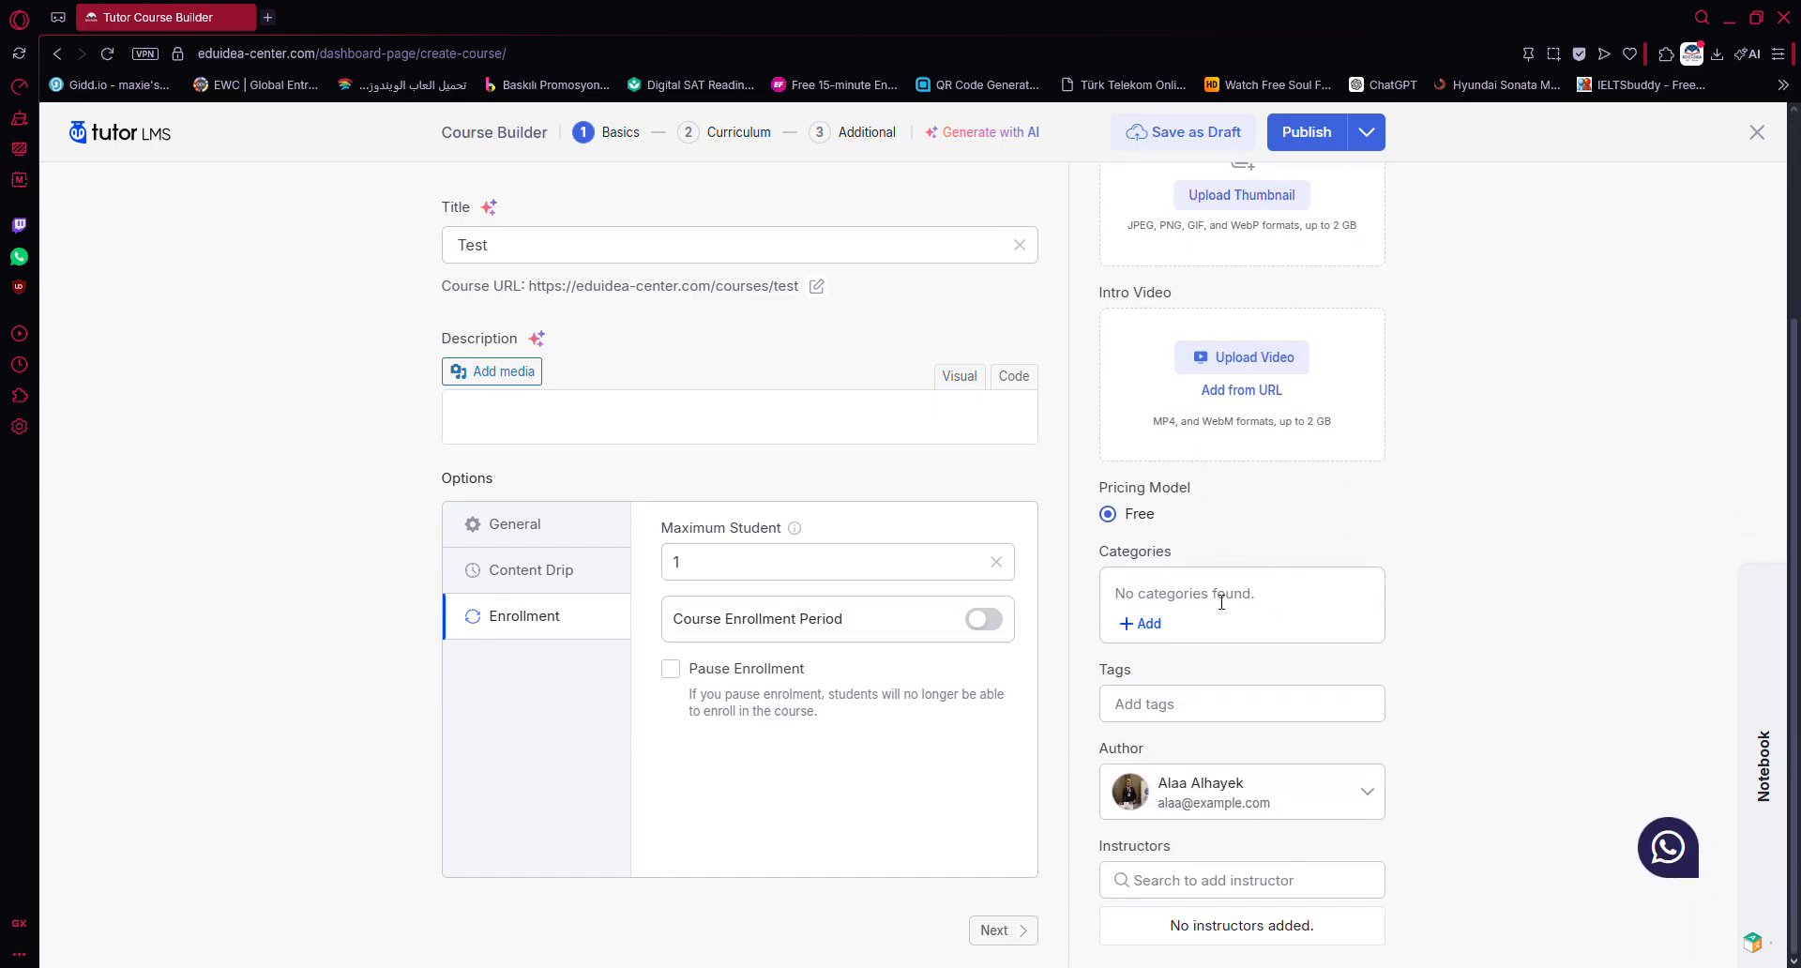
left_click(1221, 879)
left_click(1442, 872)
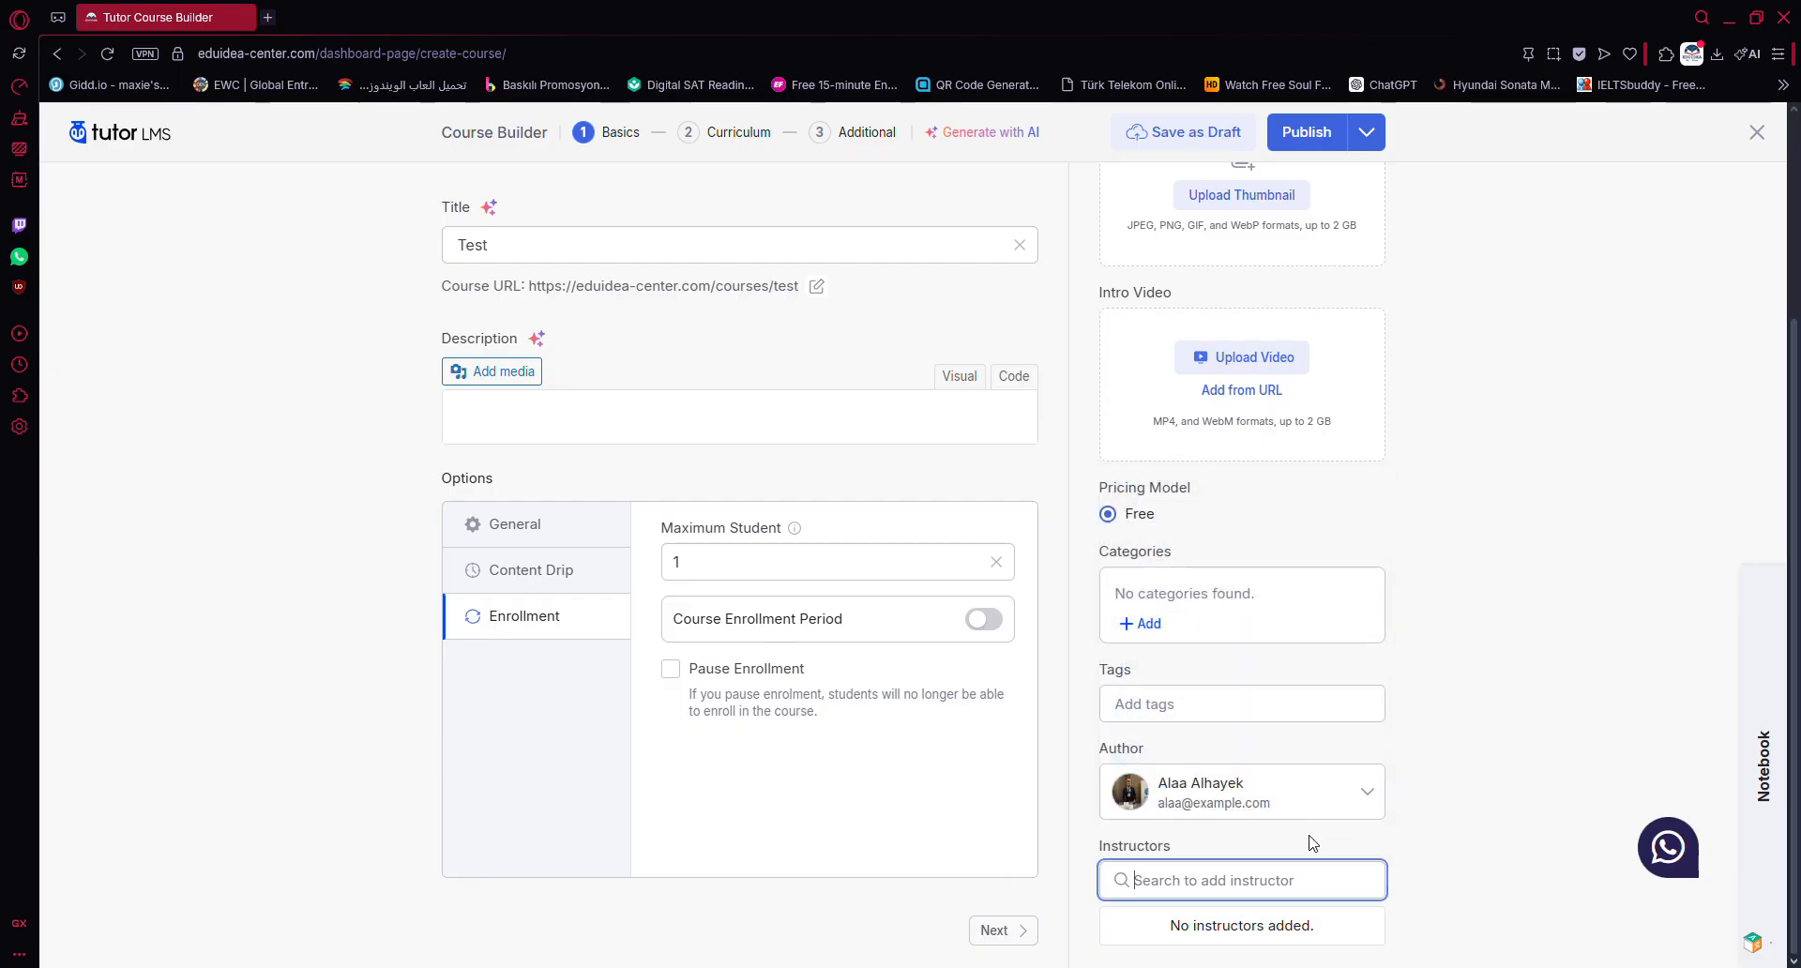
left_click(1202, 880)
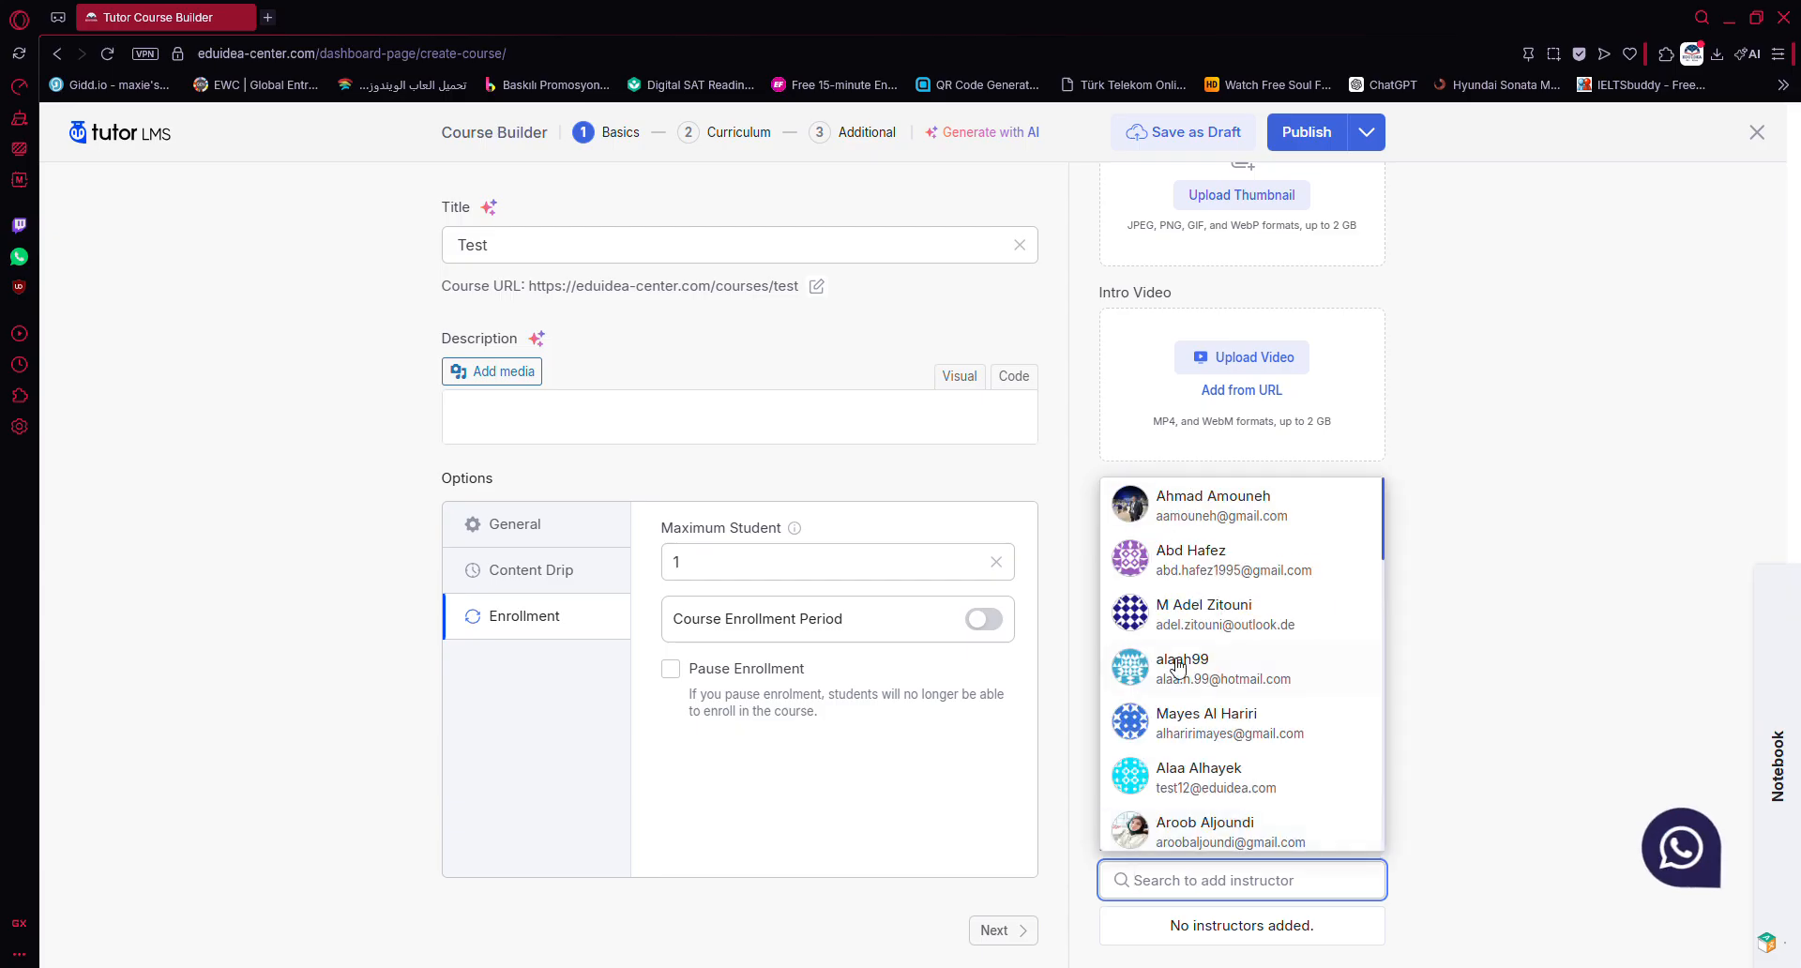
scroll(1236, 692, "down", 1)
scroll(1236, 693, "down", 3)
scroll(1299, 683, "up", 3)
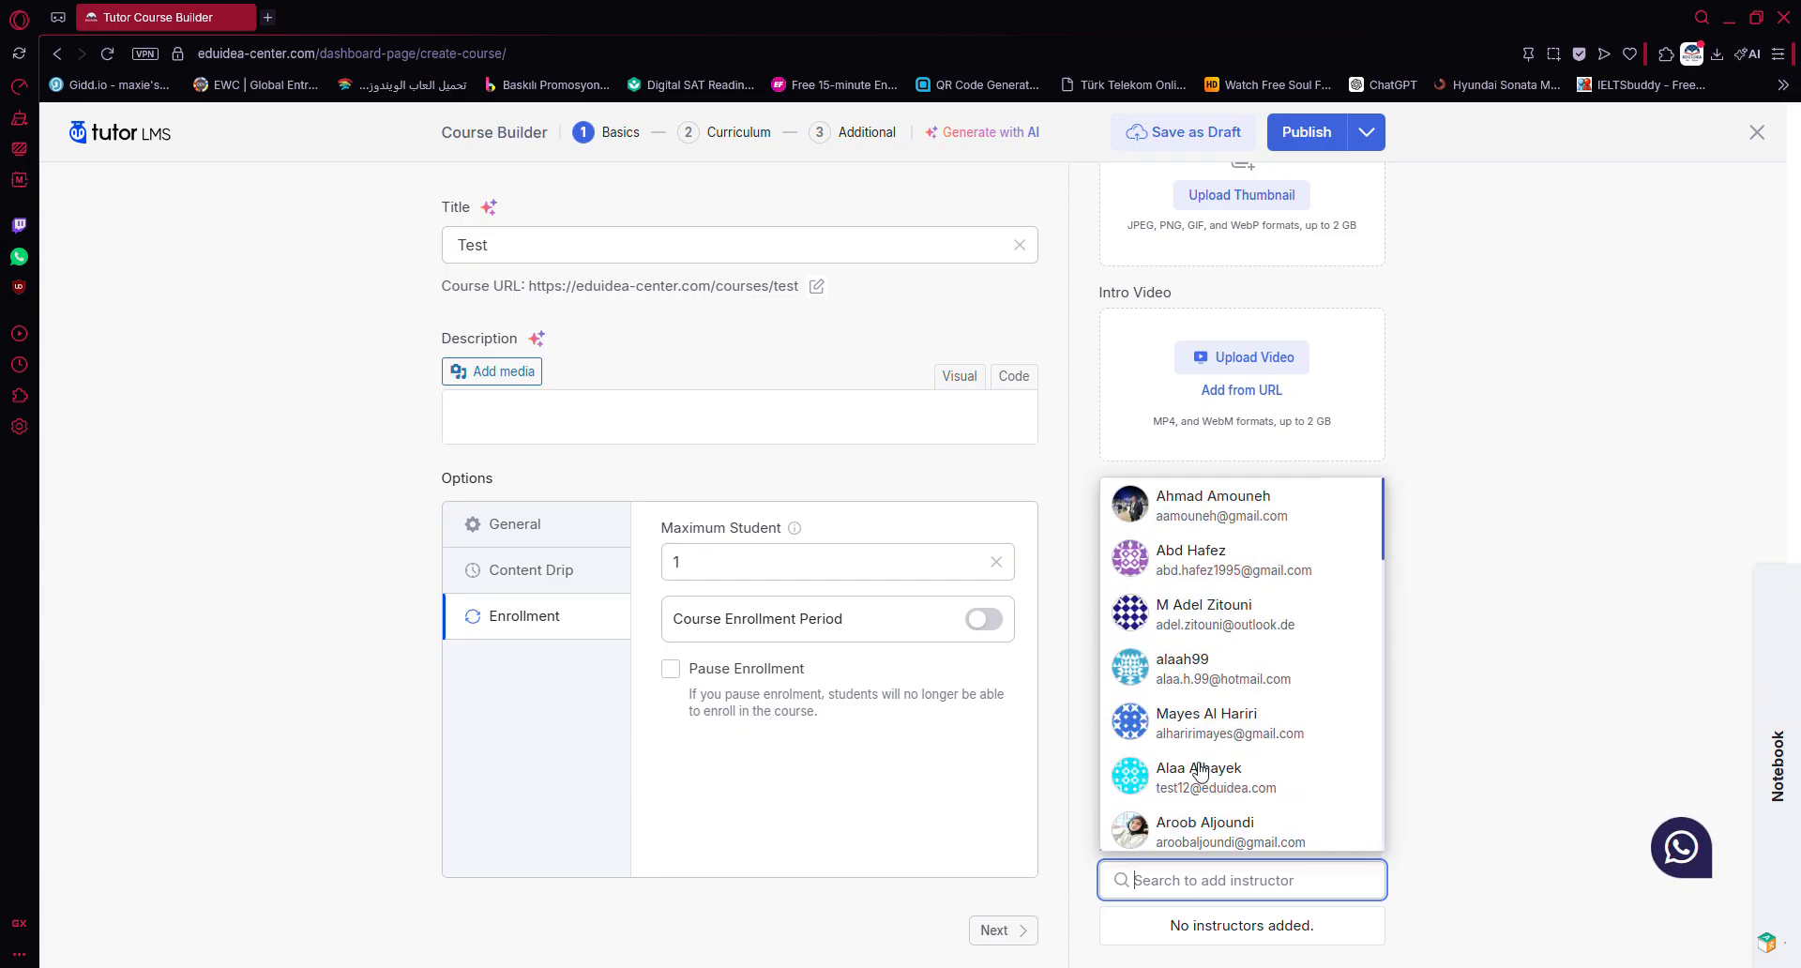
left_click(1201, 687)
scroll(1495, 672, "up", 2)
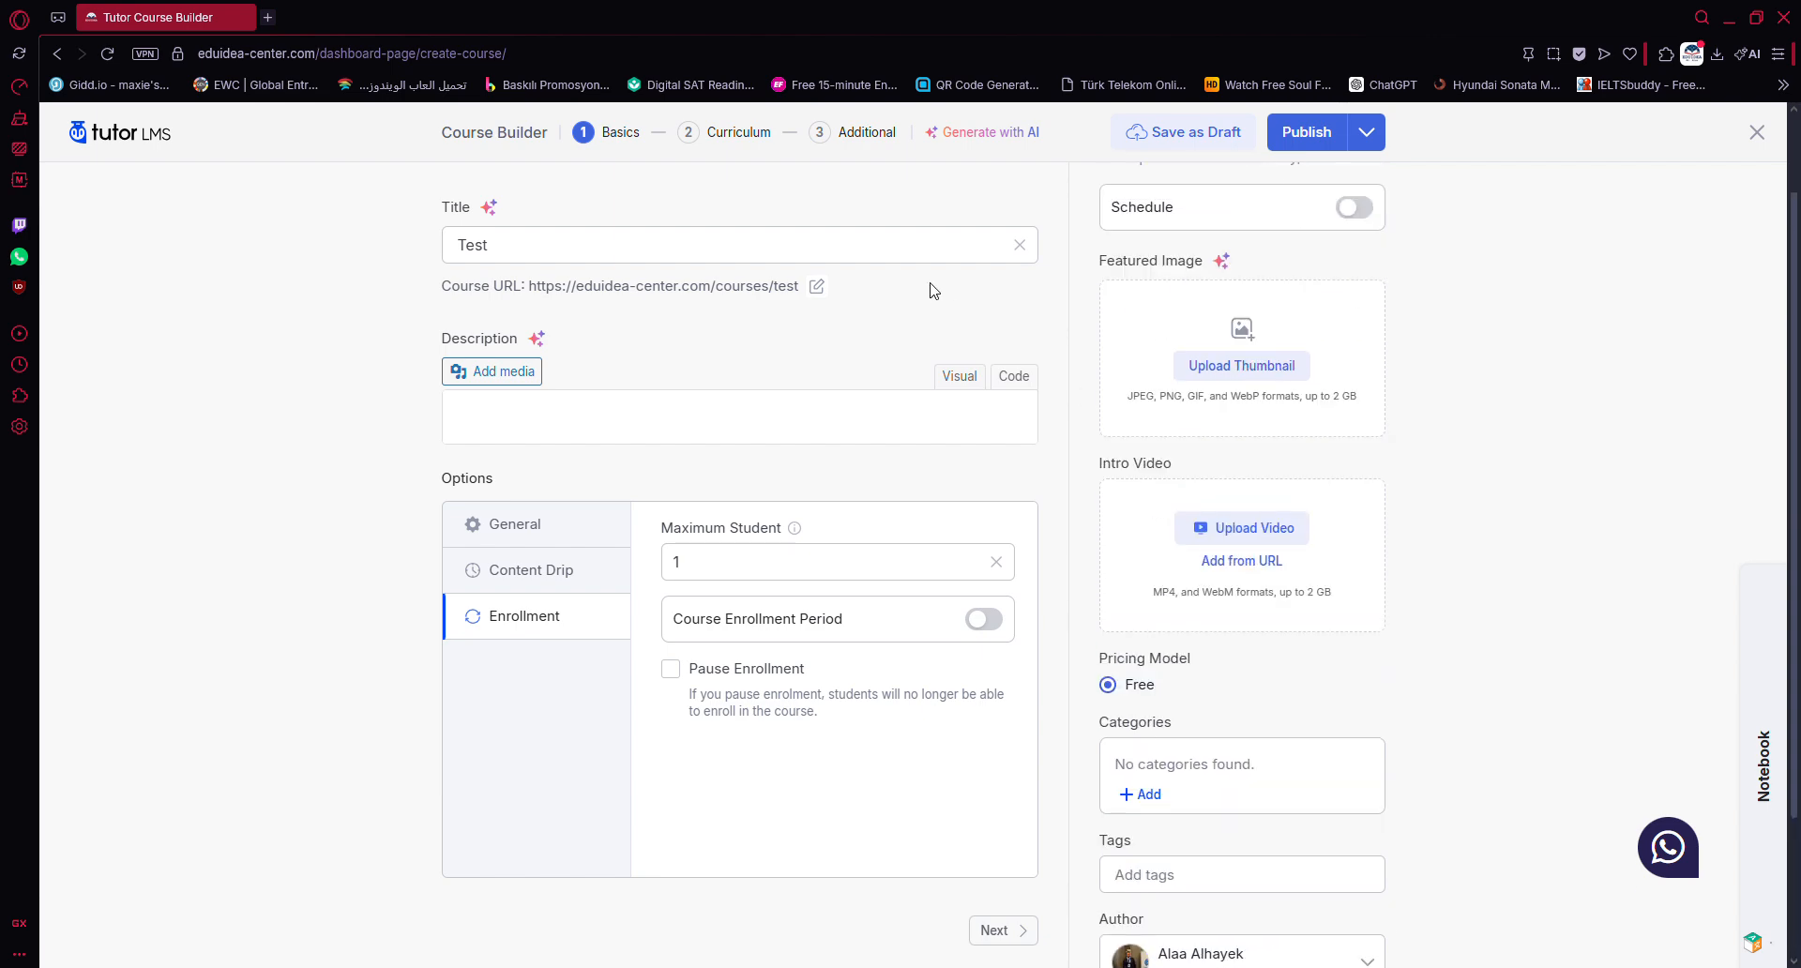
Step: Add a curriculum topic titled "Lesson 1" without a summary
left_click(713, 143)
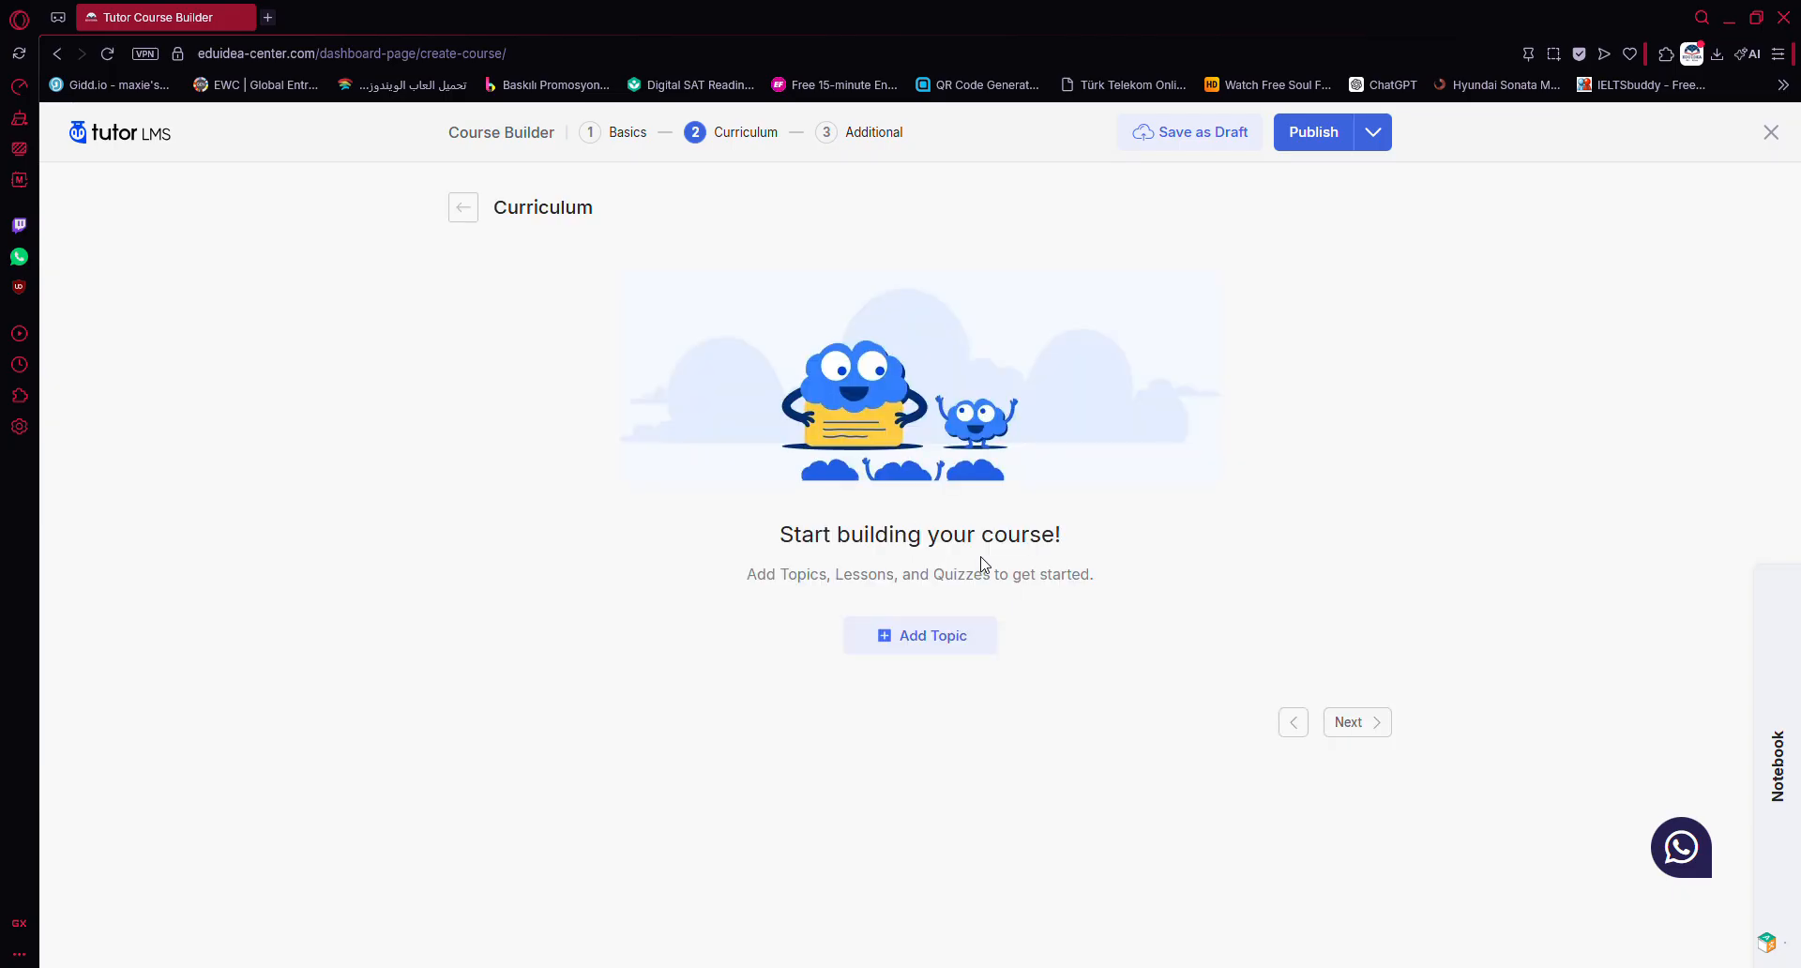
left_click(917, 650)
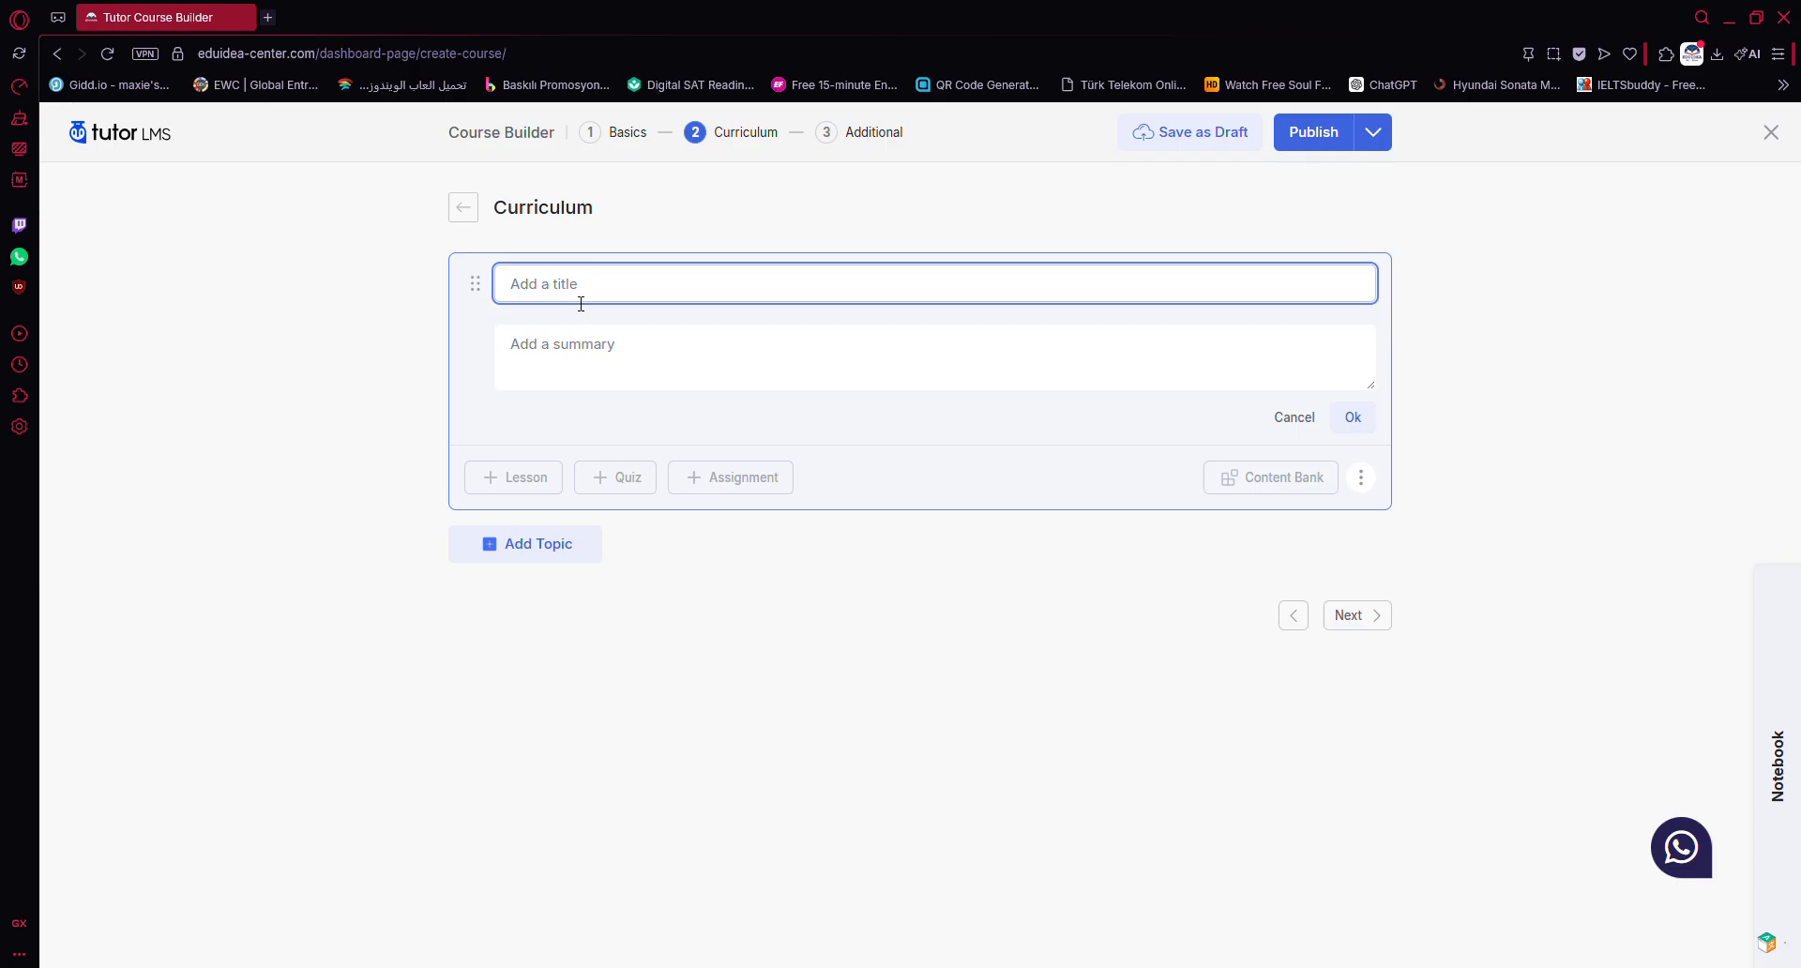
type("Lesson 1")
left_click(573, 334)
left_click(1351, 418)
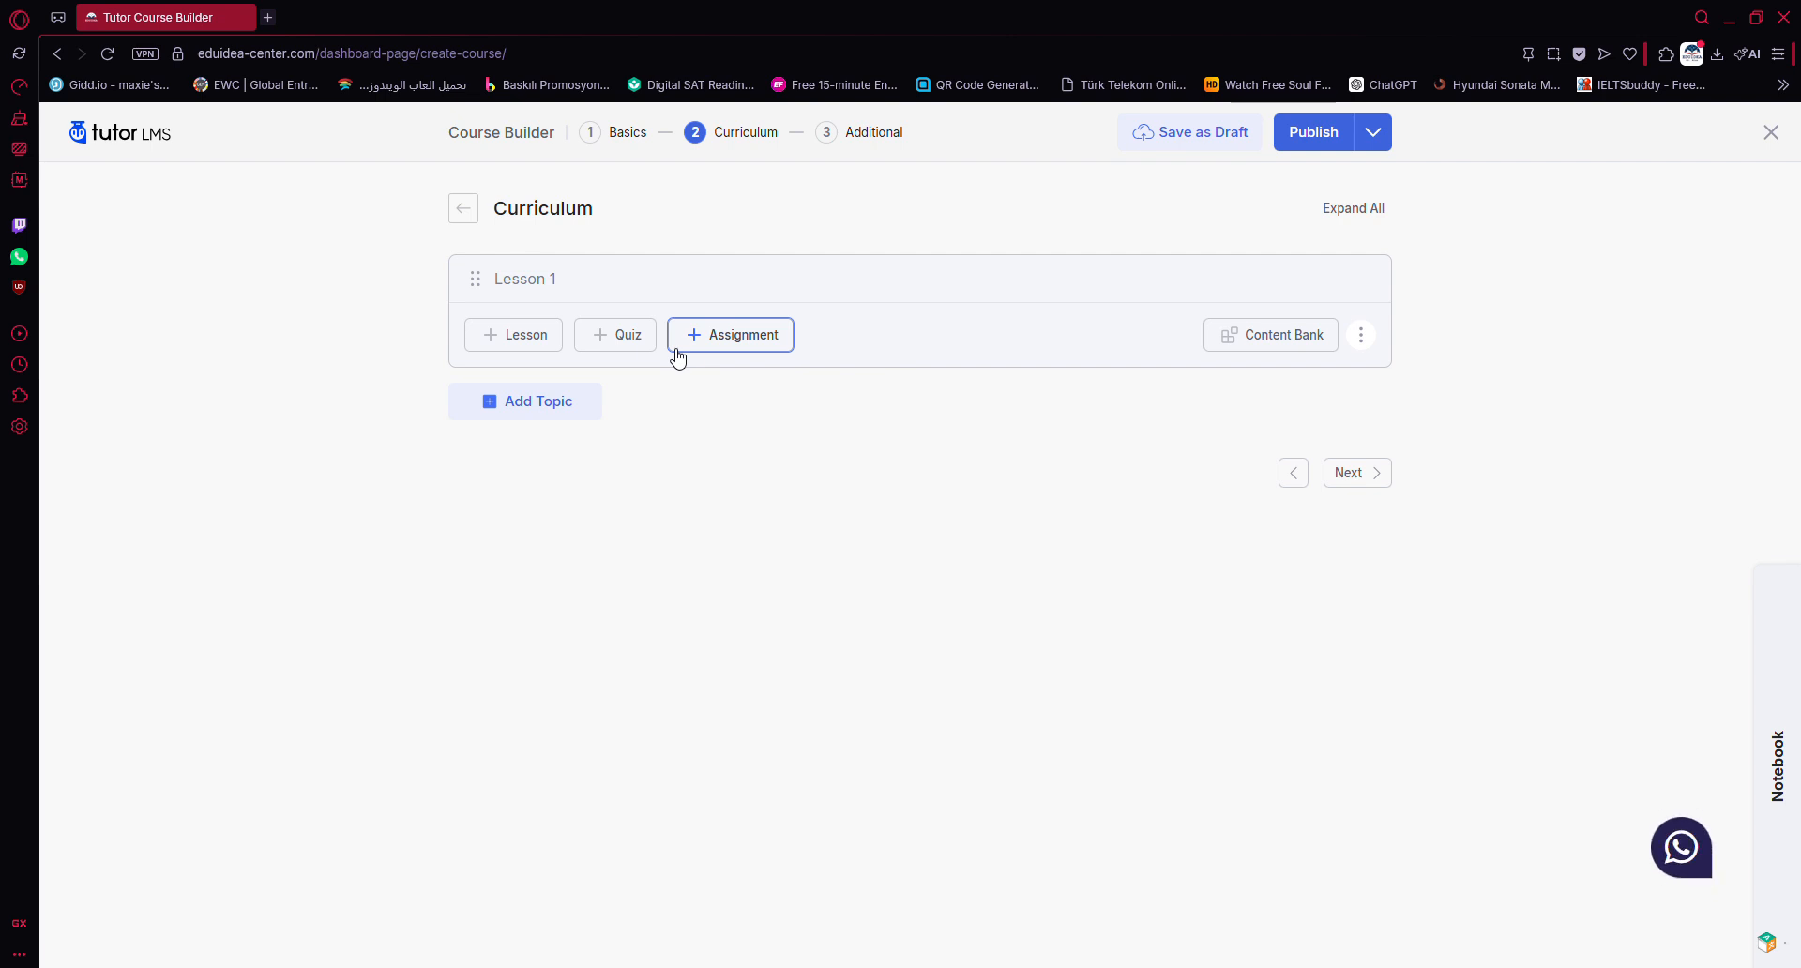
Step: Create a quiz titled "Lesson 1" in the Lesson 1 topic, leaving its summary empty
left_click(626, 345)
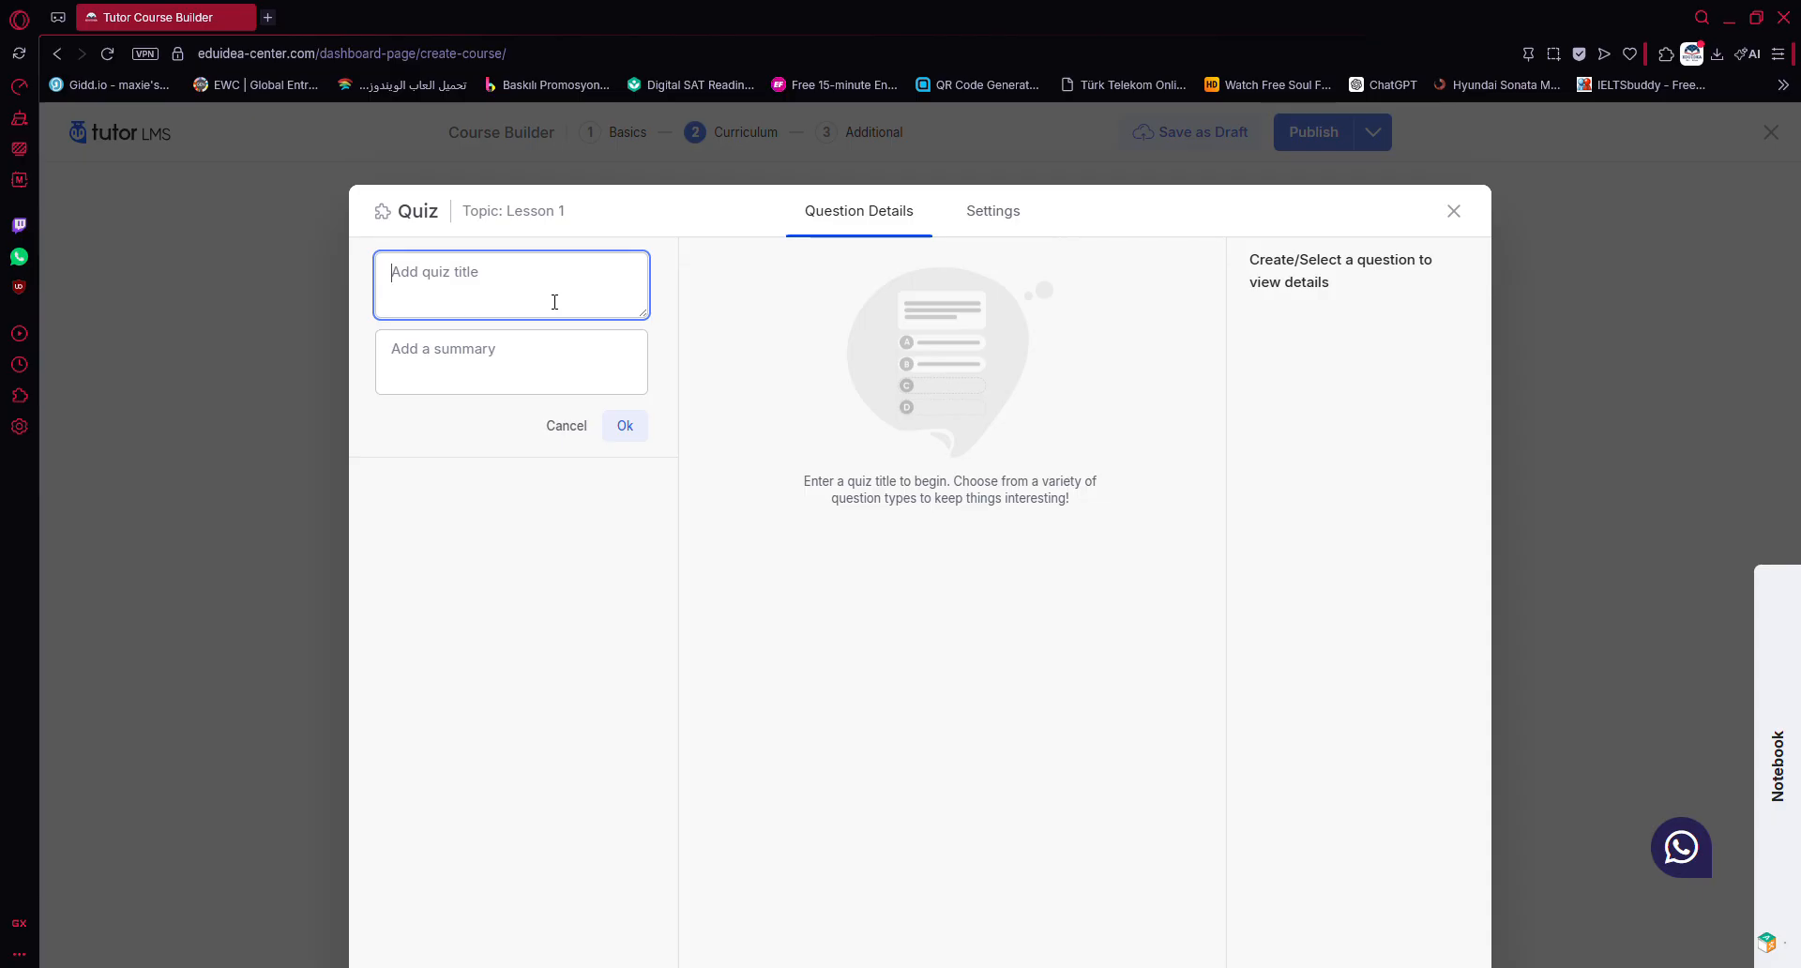
type("Lesson 1")
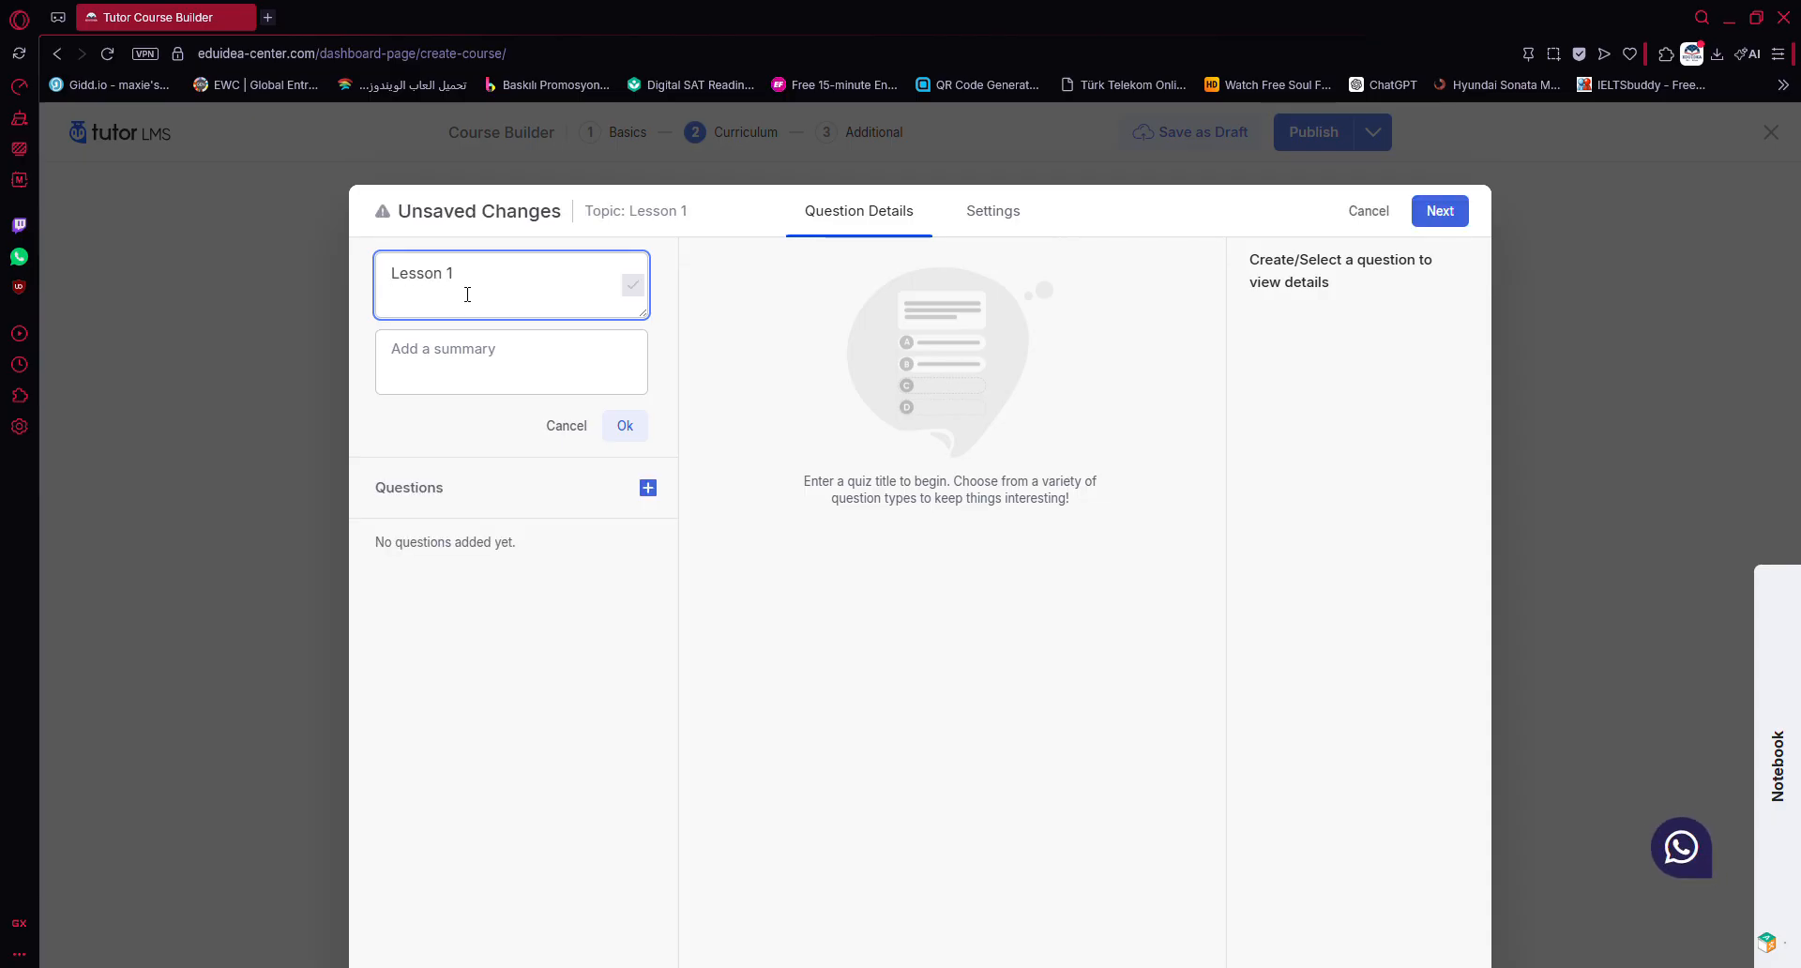
key("Tab")
left_click(623, 424)
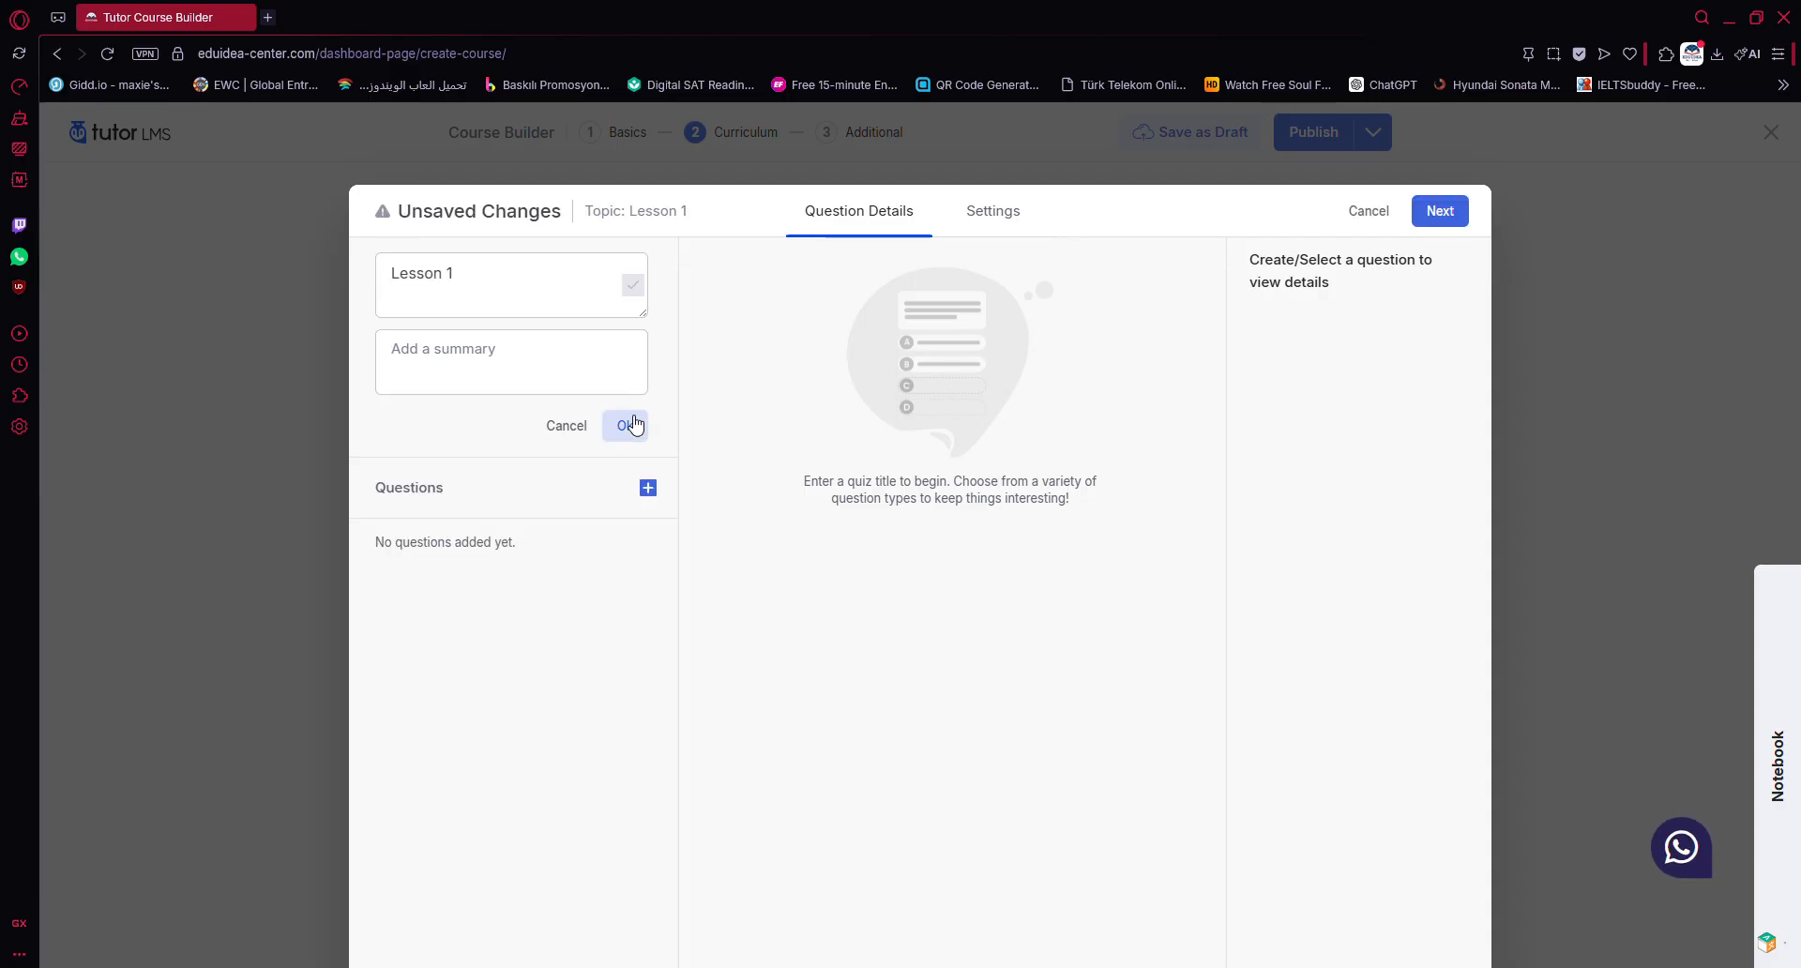
Step: Add a True/False question titled "sdfasdf" to the quiz
left_click(648, 337)
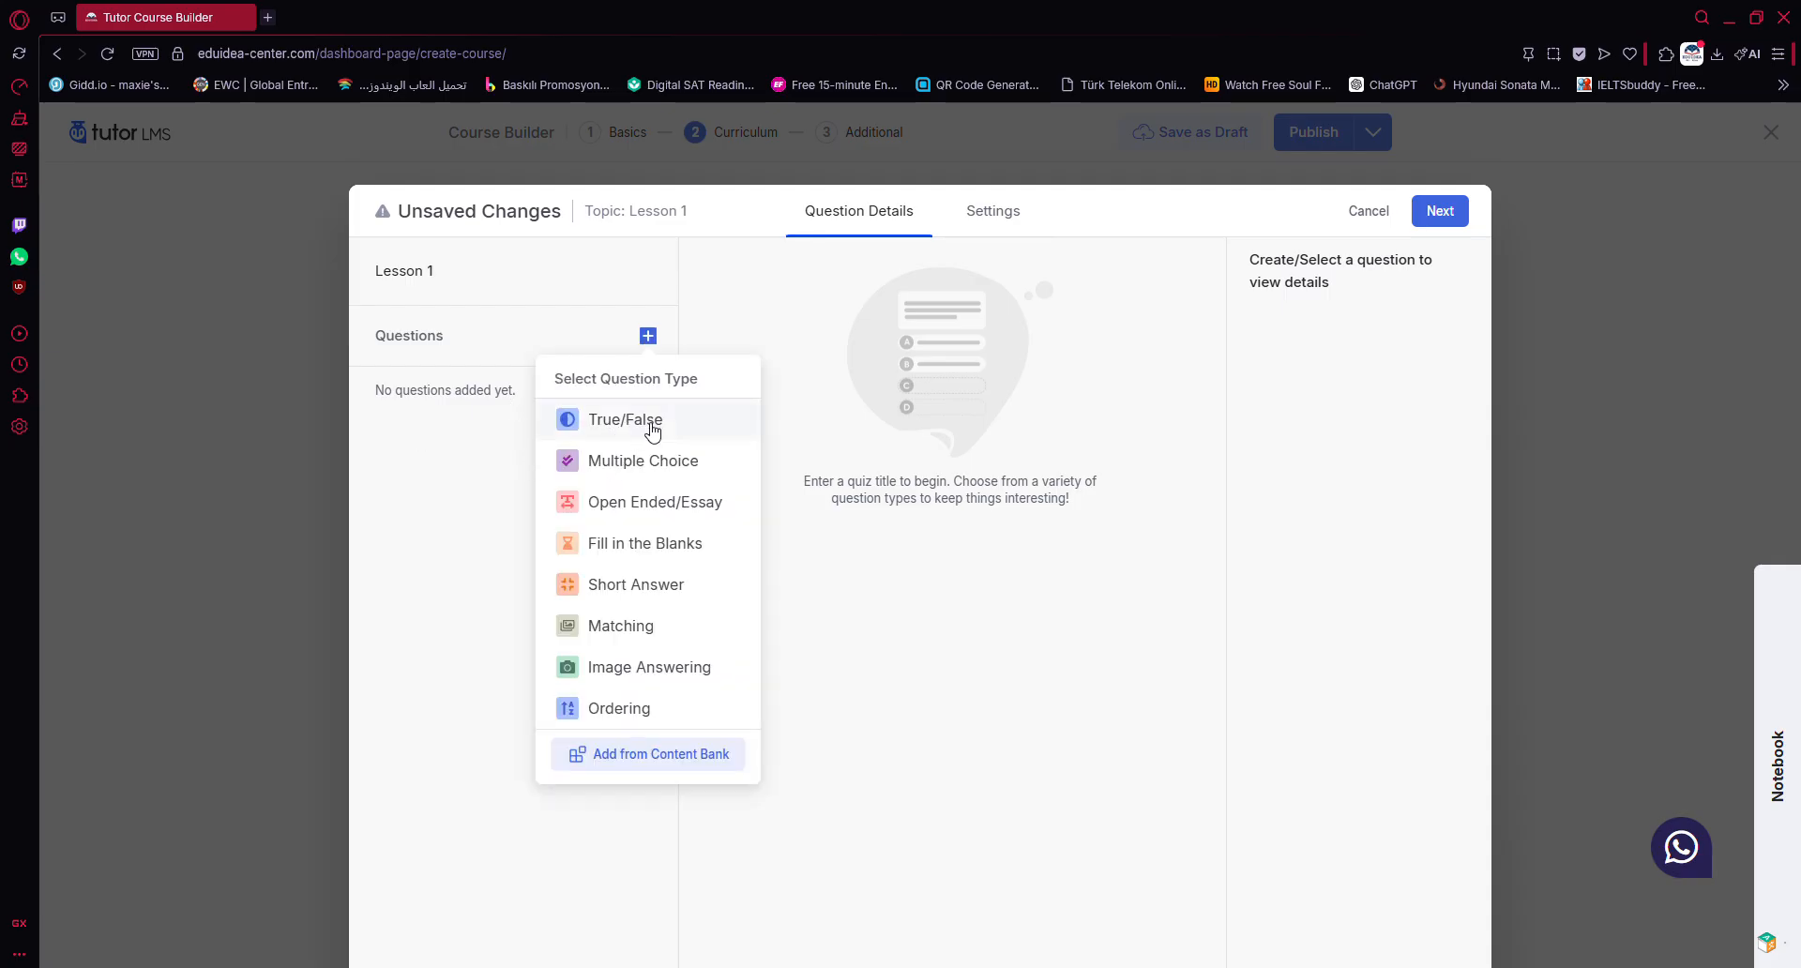
left_click(603, 424)
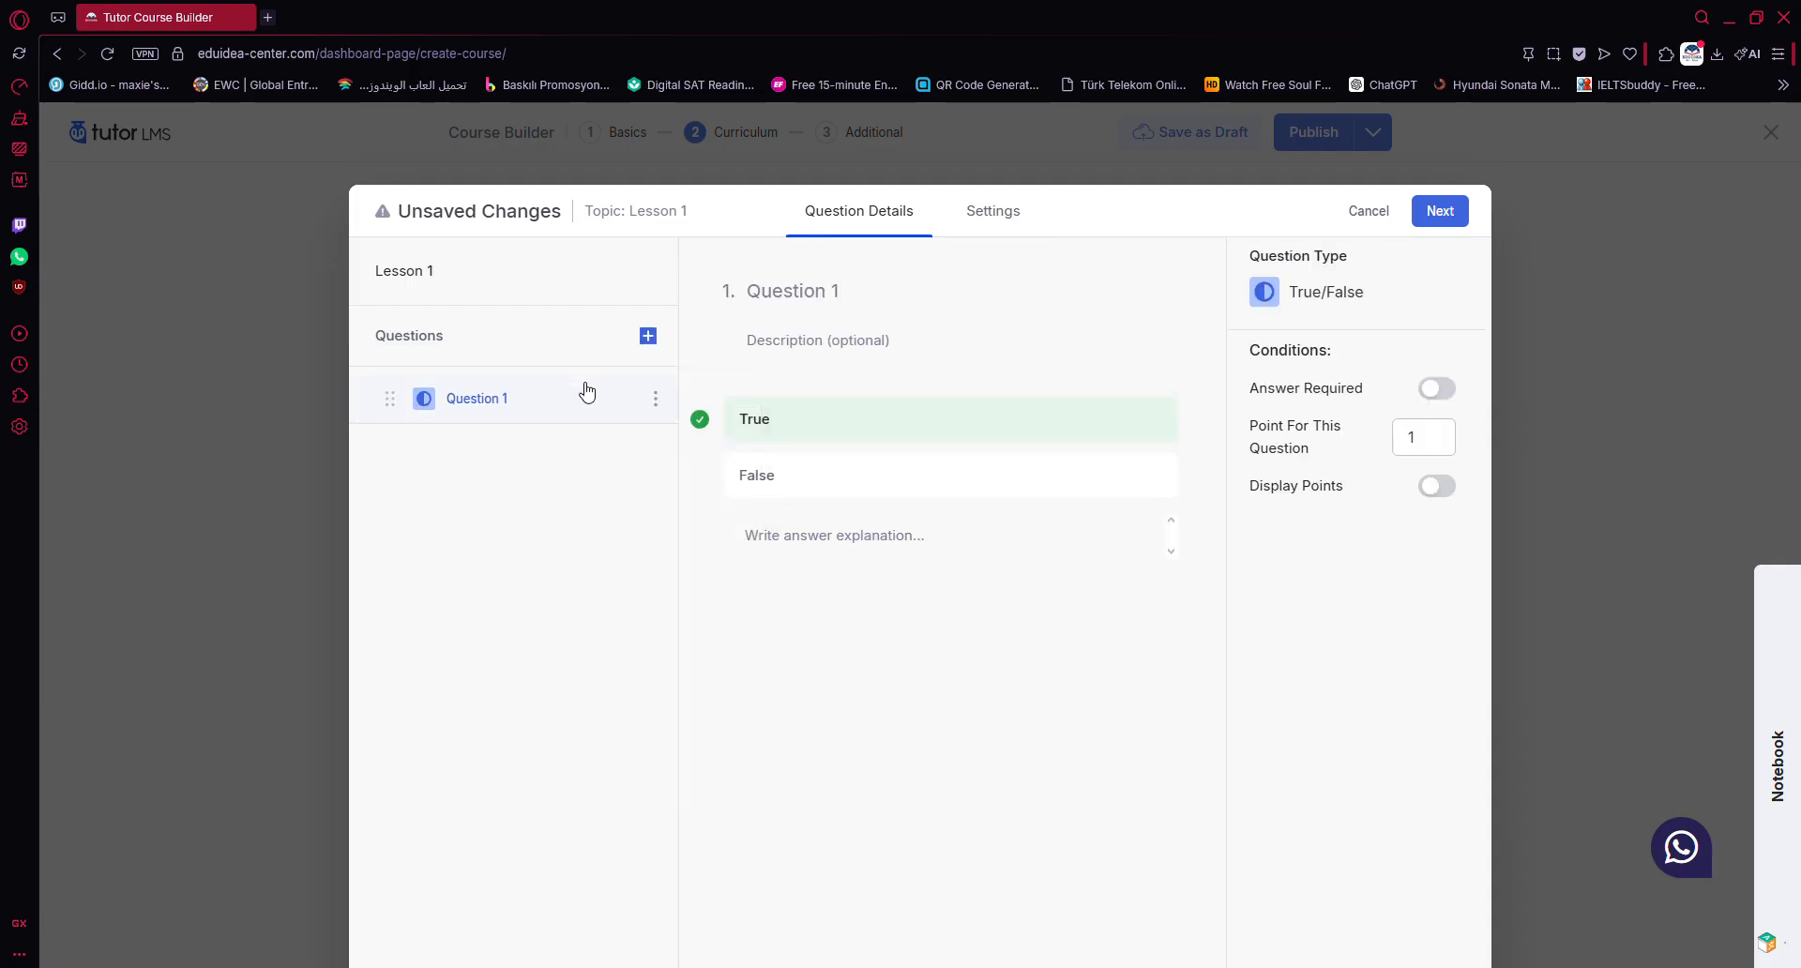
left_click(832, 294)
type("sdfasdf")
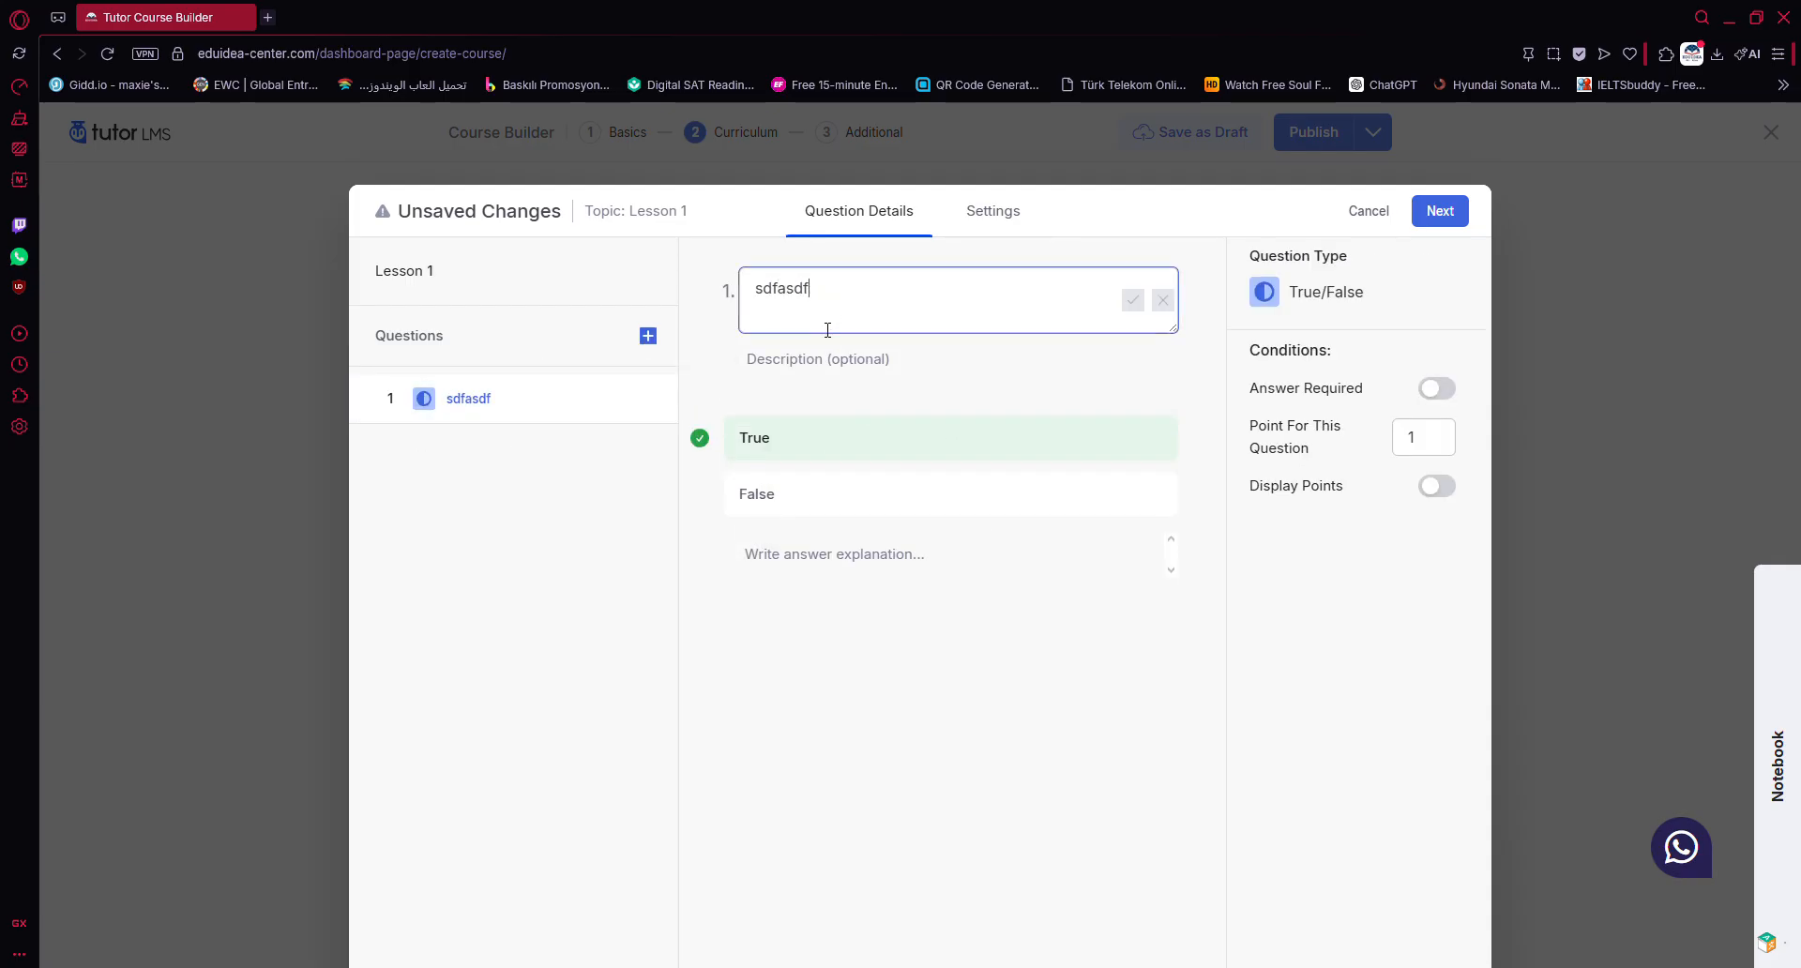
Step: Open the answer explanation editor of the True/False question and close it without entering an explanation
left_click(790, 448)
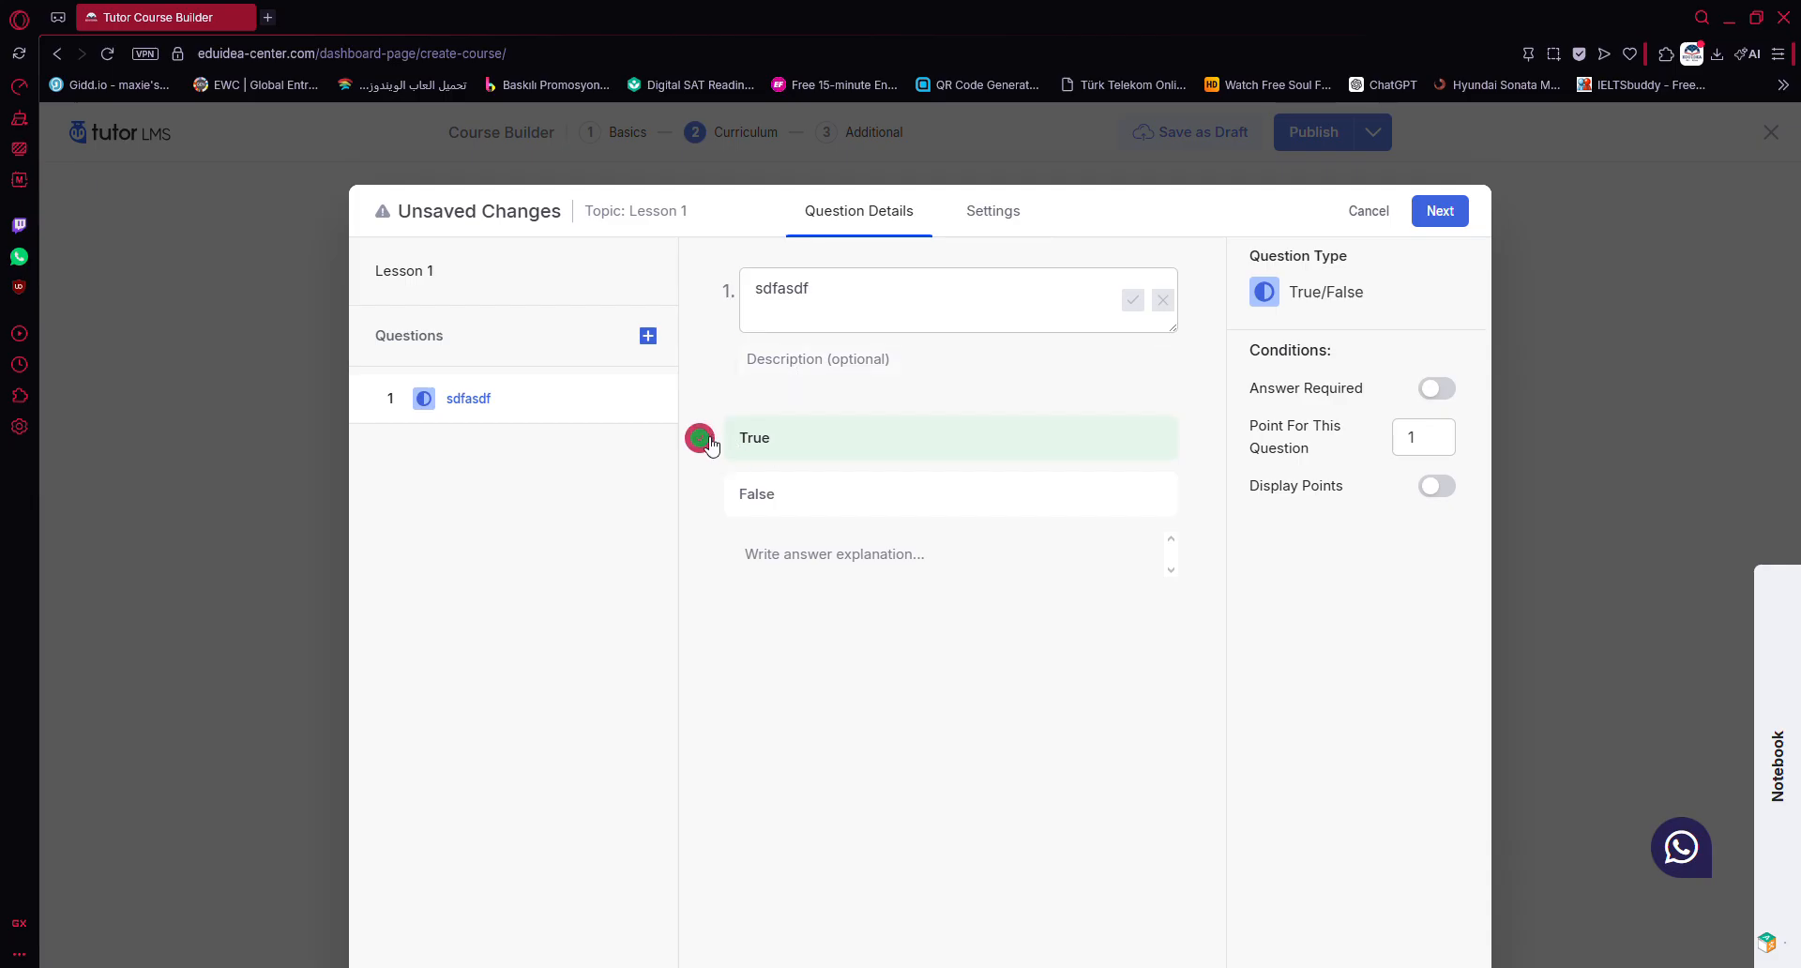
mouse_move(956, 506)
left_mouse_down()
mouse_move(938, 425)
mouse_move(967, 502)
left_mouse_up()
left_click(816, 561)
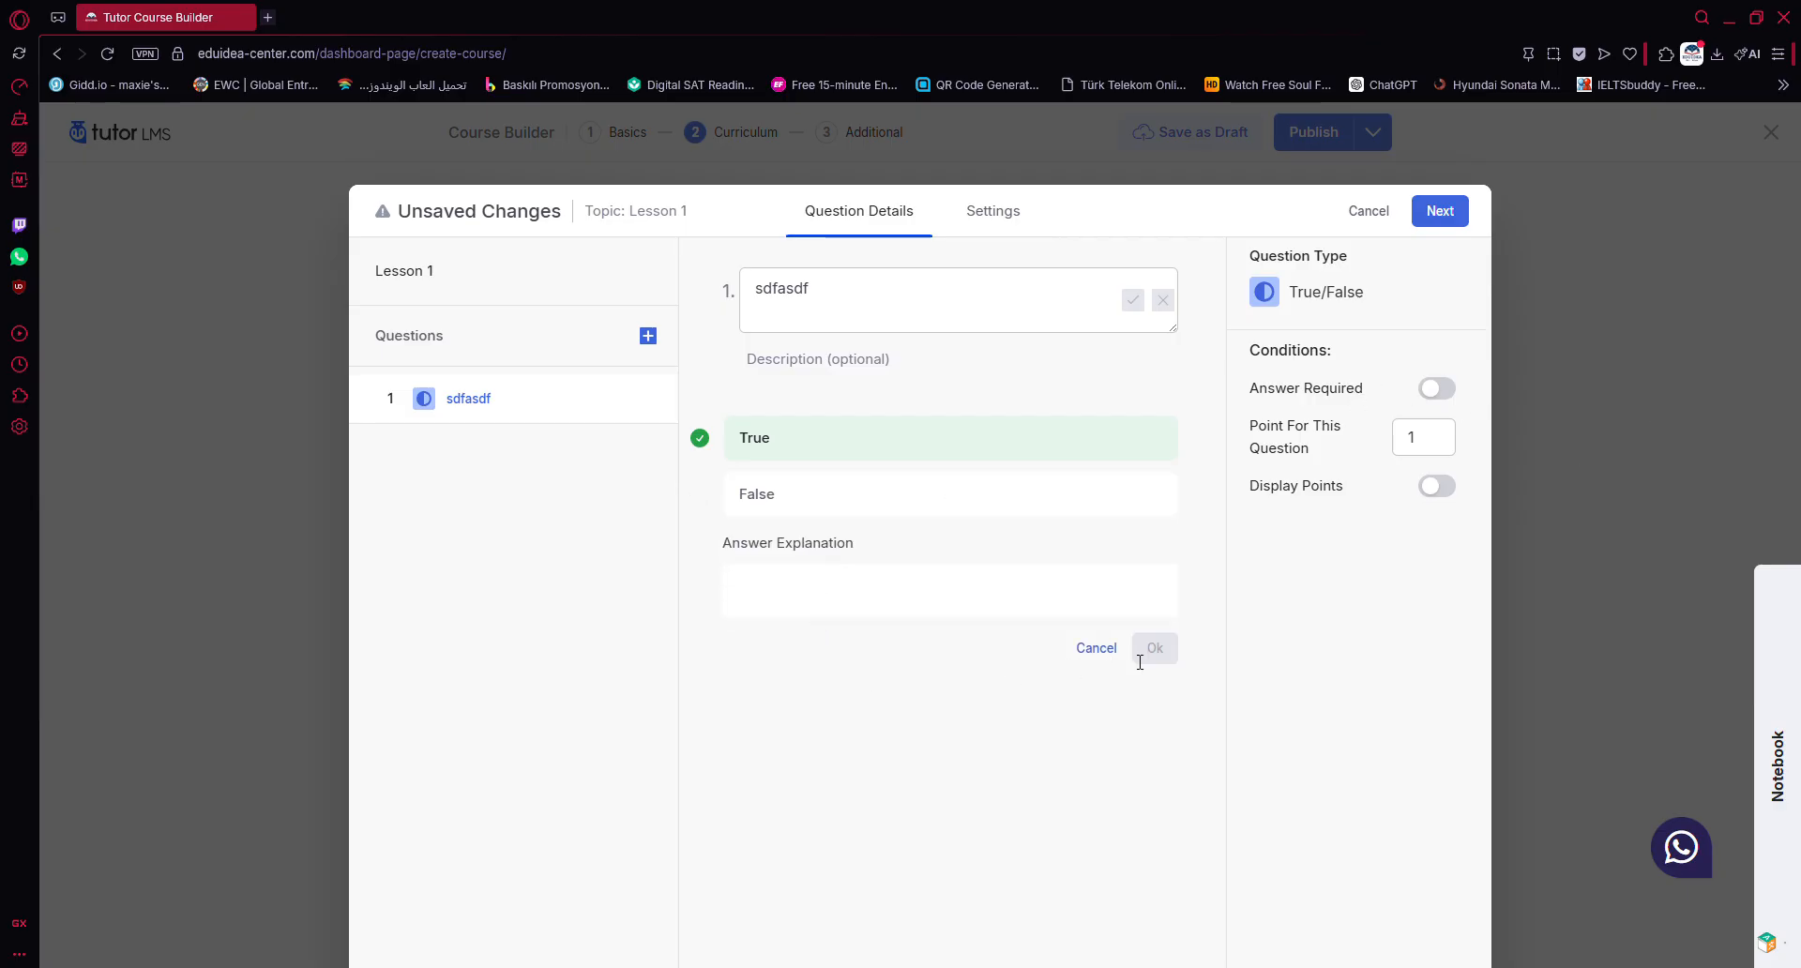
left_click(1105, 649)
Step: Try the Answer Required and Display Points conditions on the True/False question, switching each back off
left_click(1415, 437)
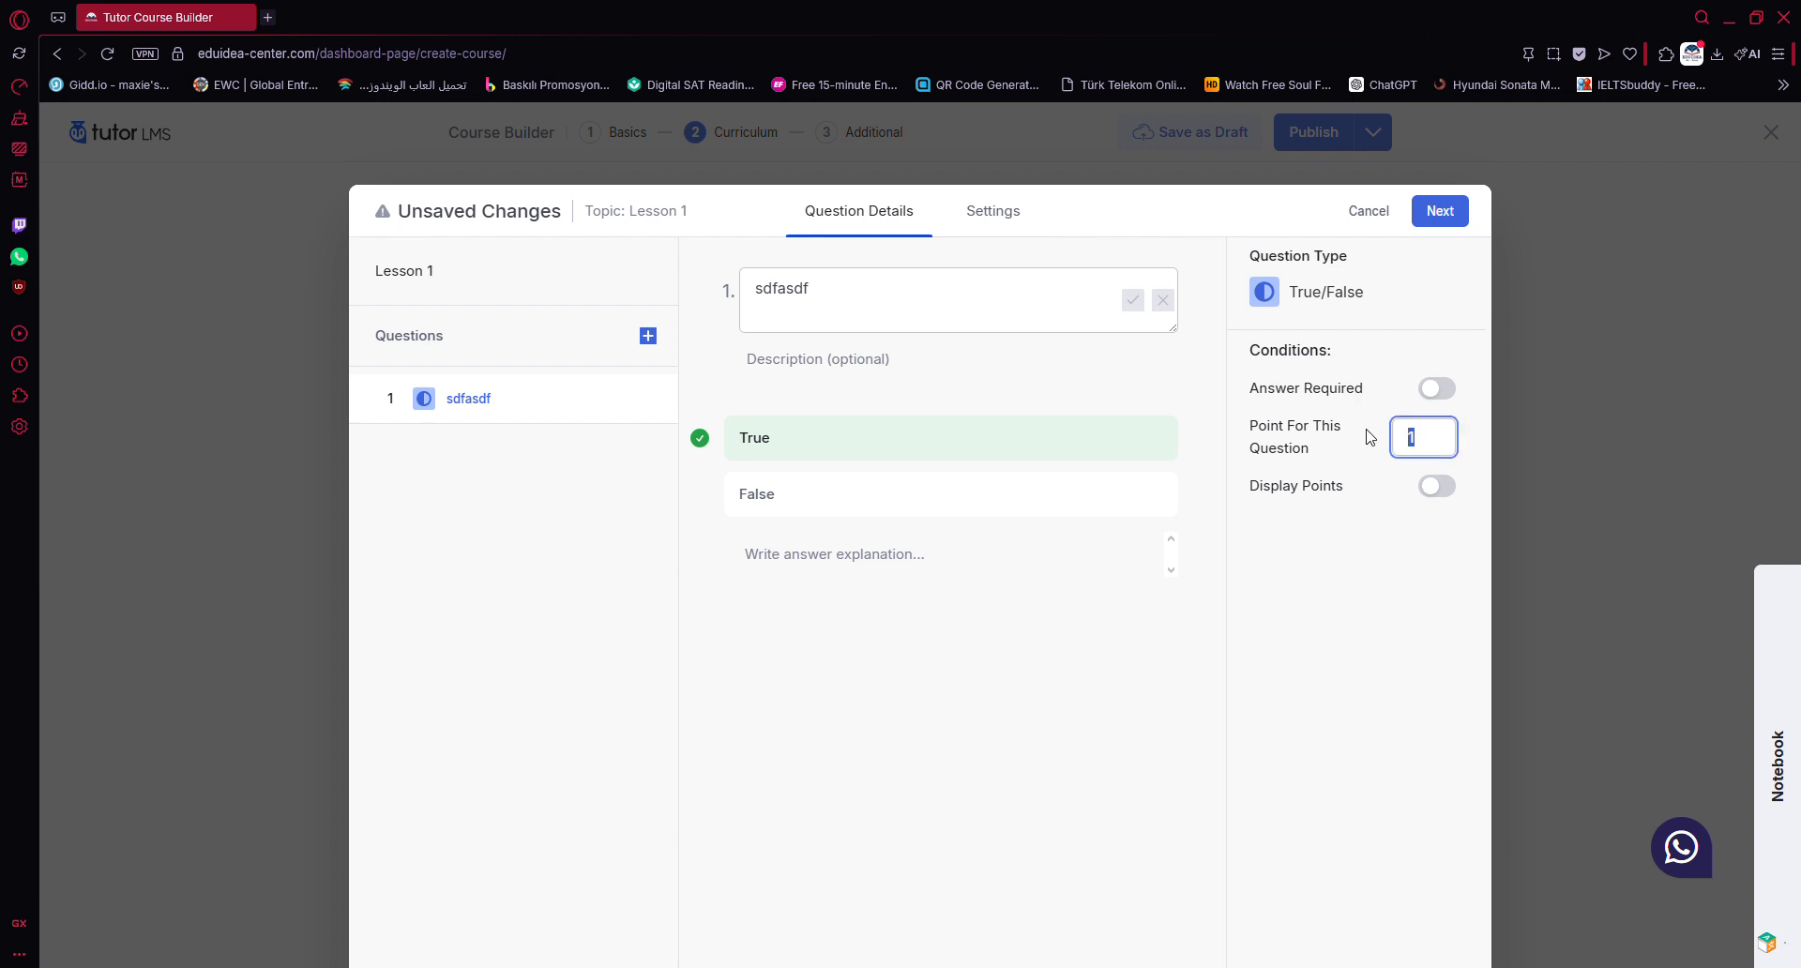
left_click(1450, 399)
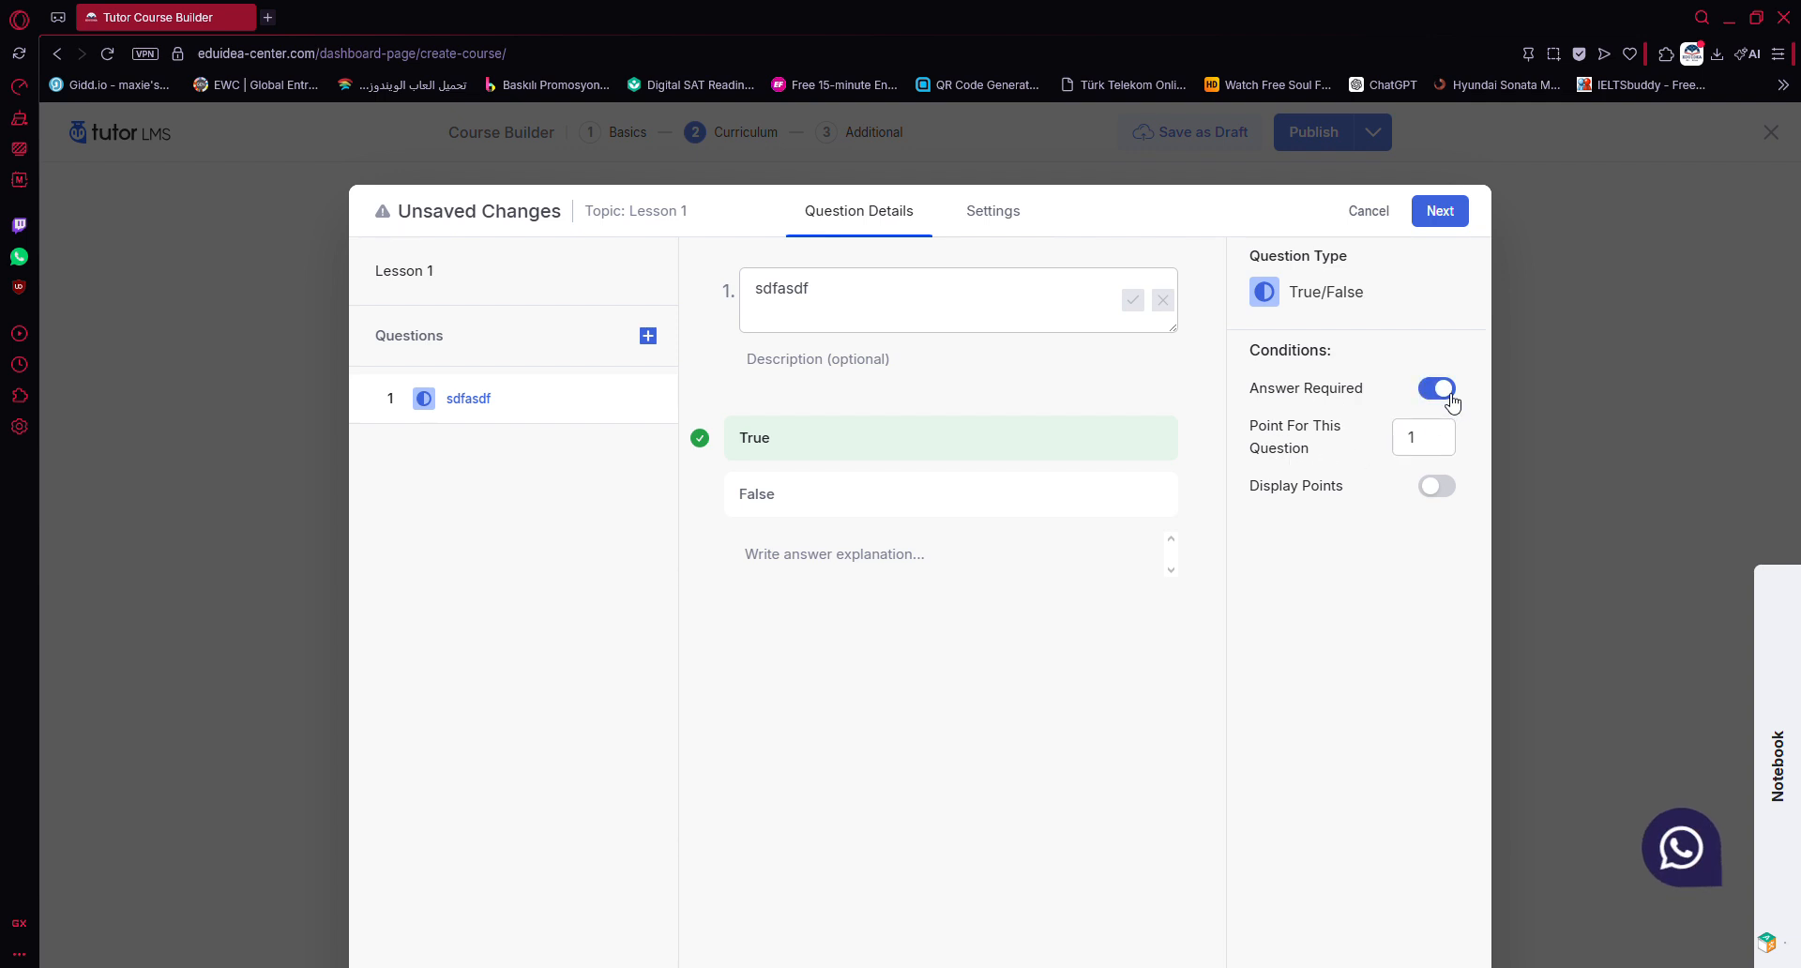
left_click(1450, 399)
left_click(1433, 492)
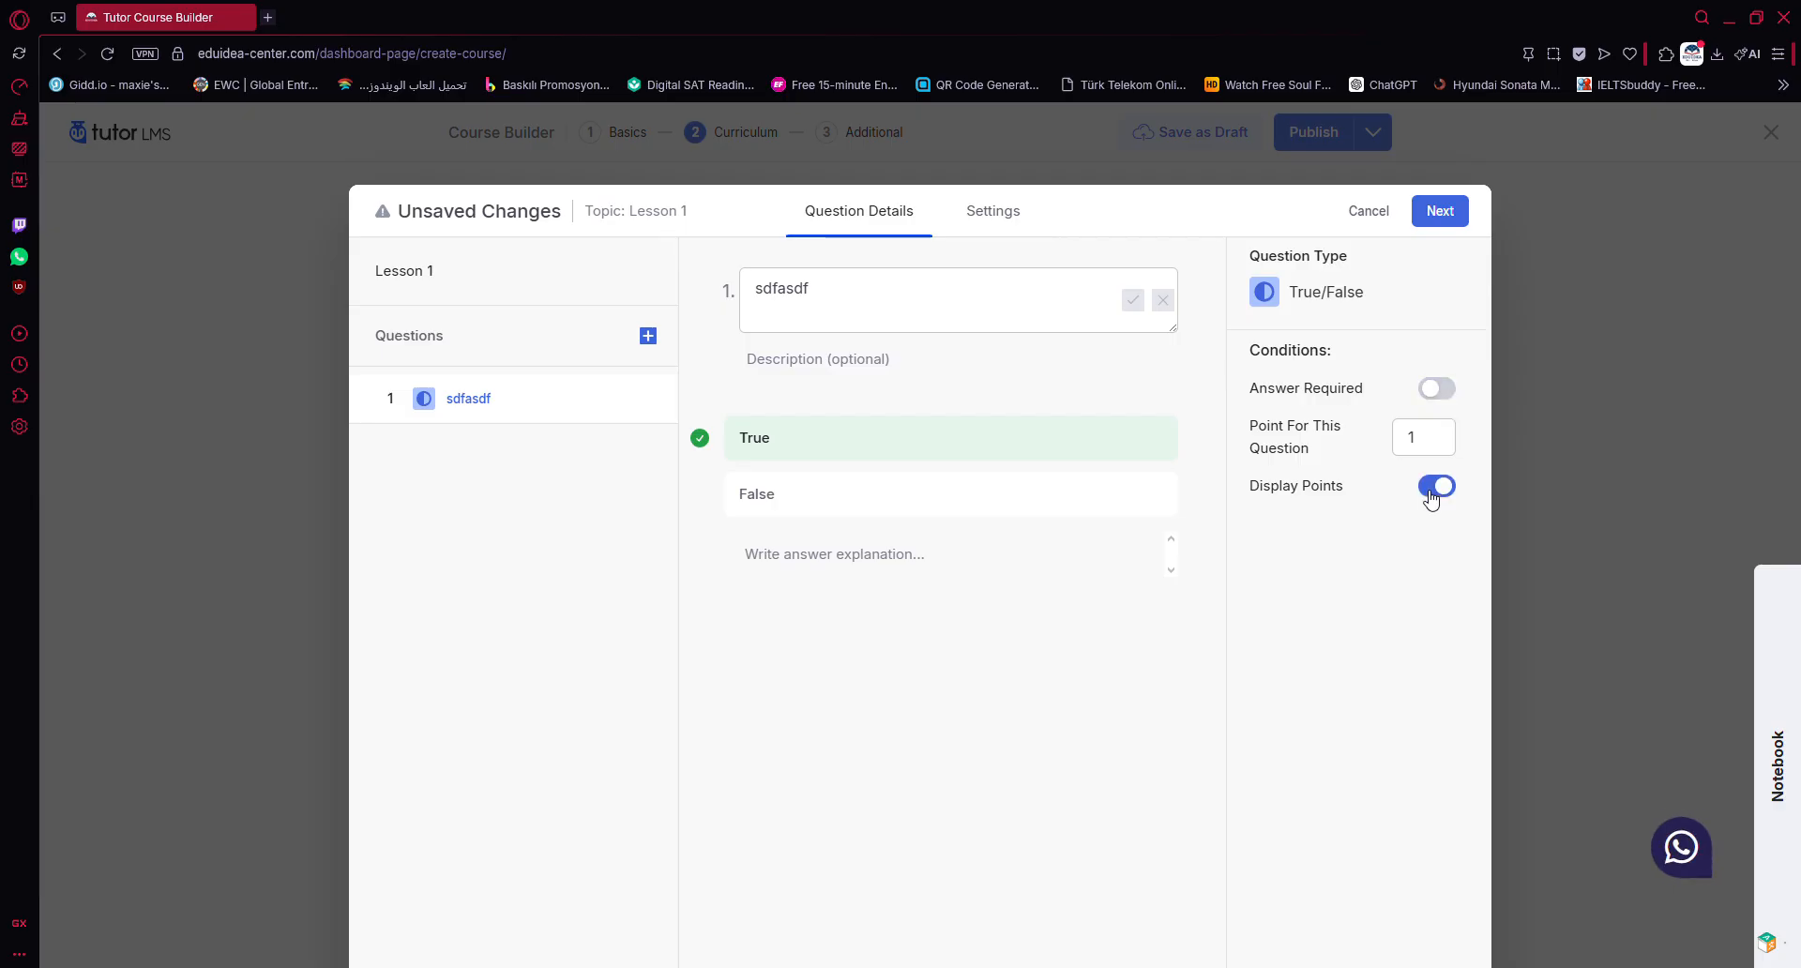
left_click(1436, 487)
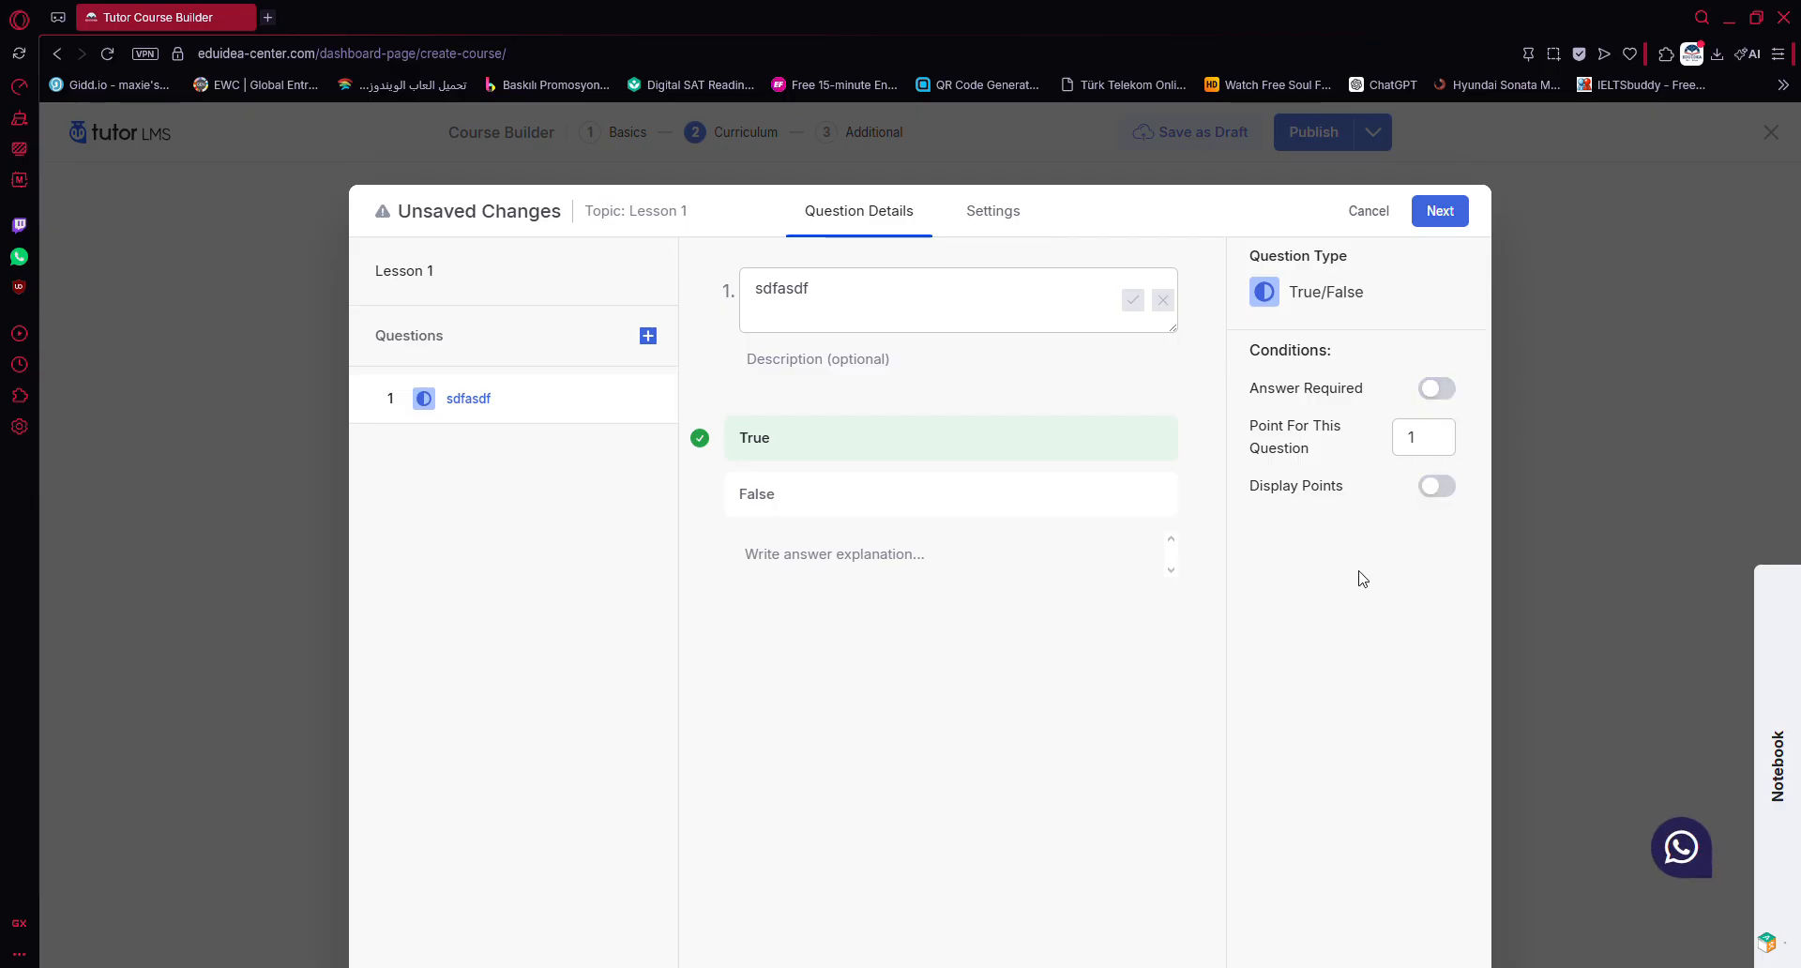
Step: Add a Multiple Choice question titled "xz\xcasd" to the quiz
left_click(647, 336)
left_click(629, 462)
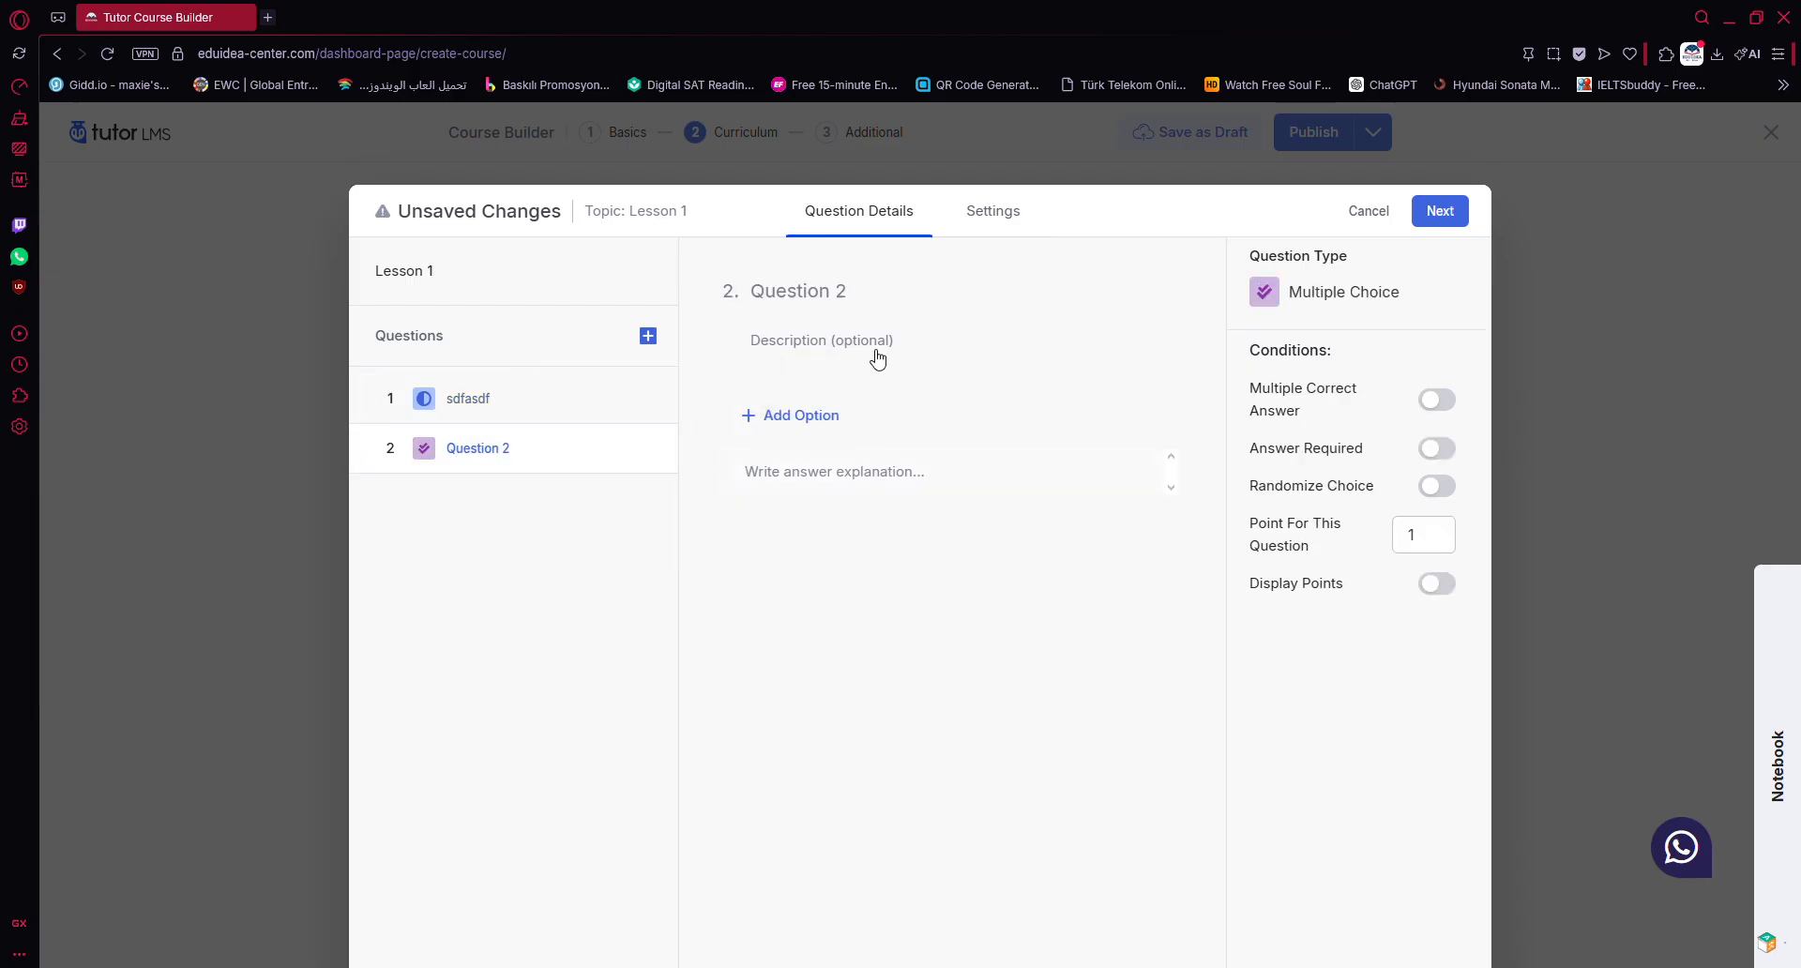
left_click(822, 302)
type("xz\\xc")
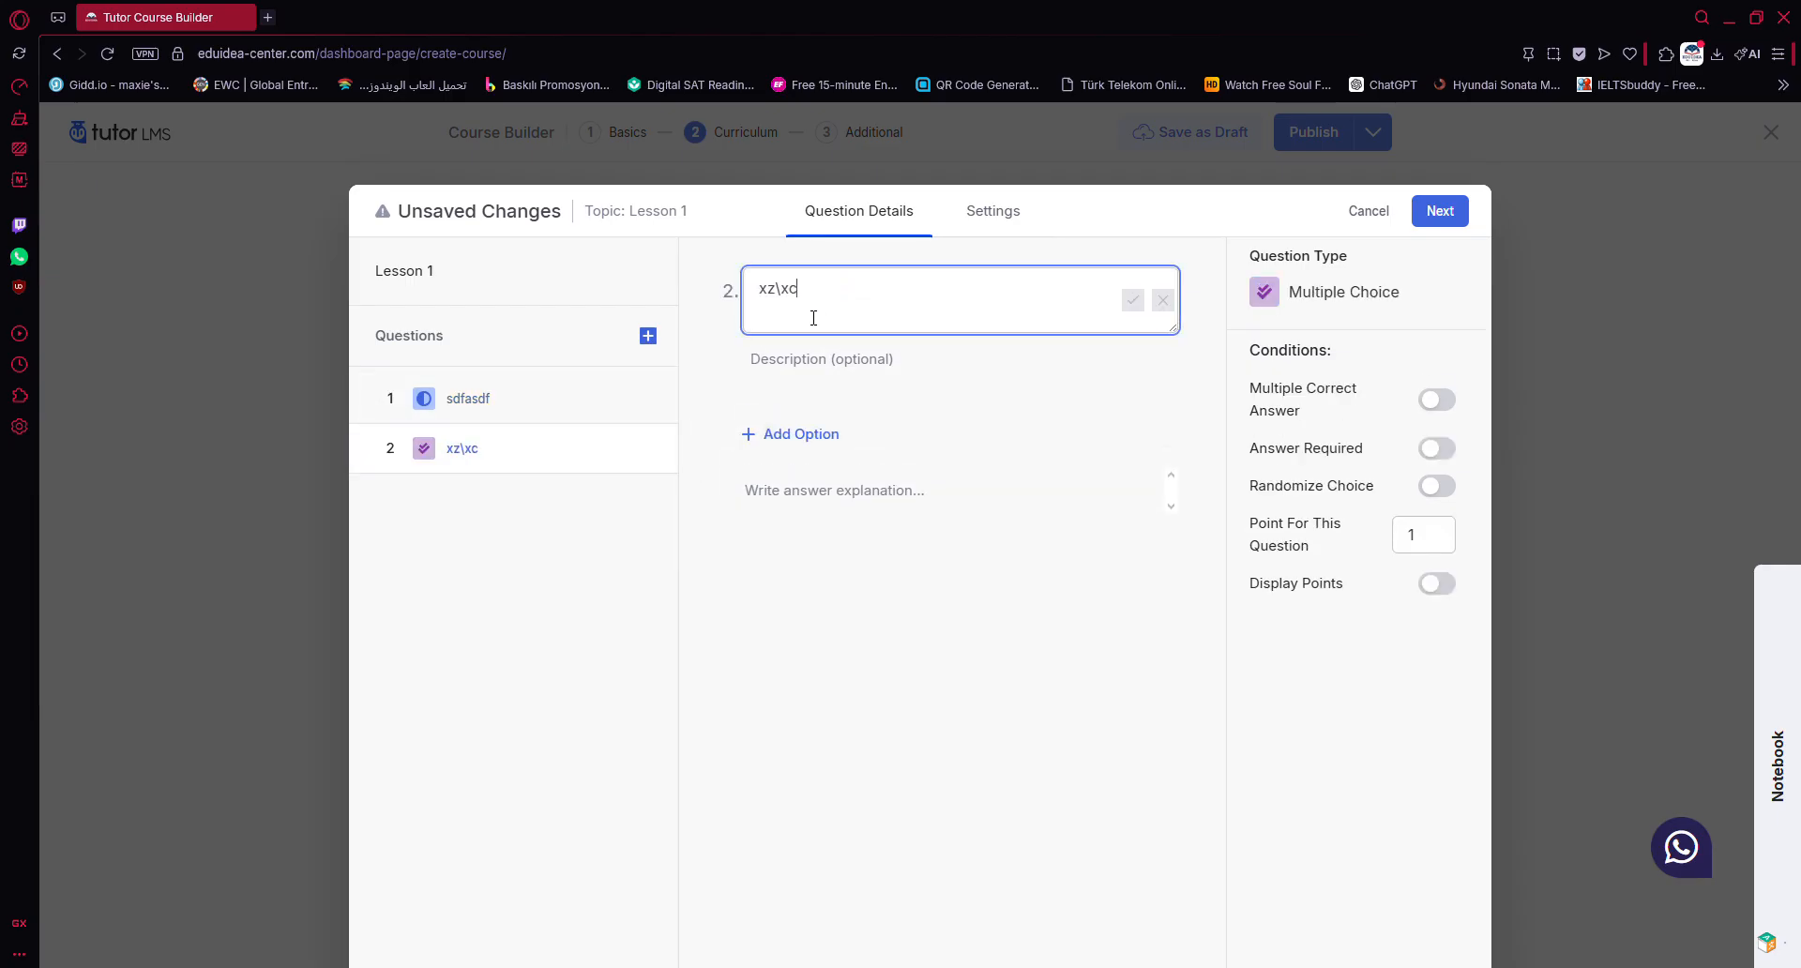
type("asd")
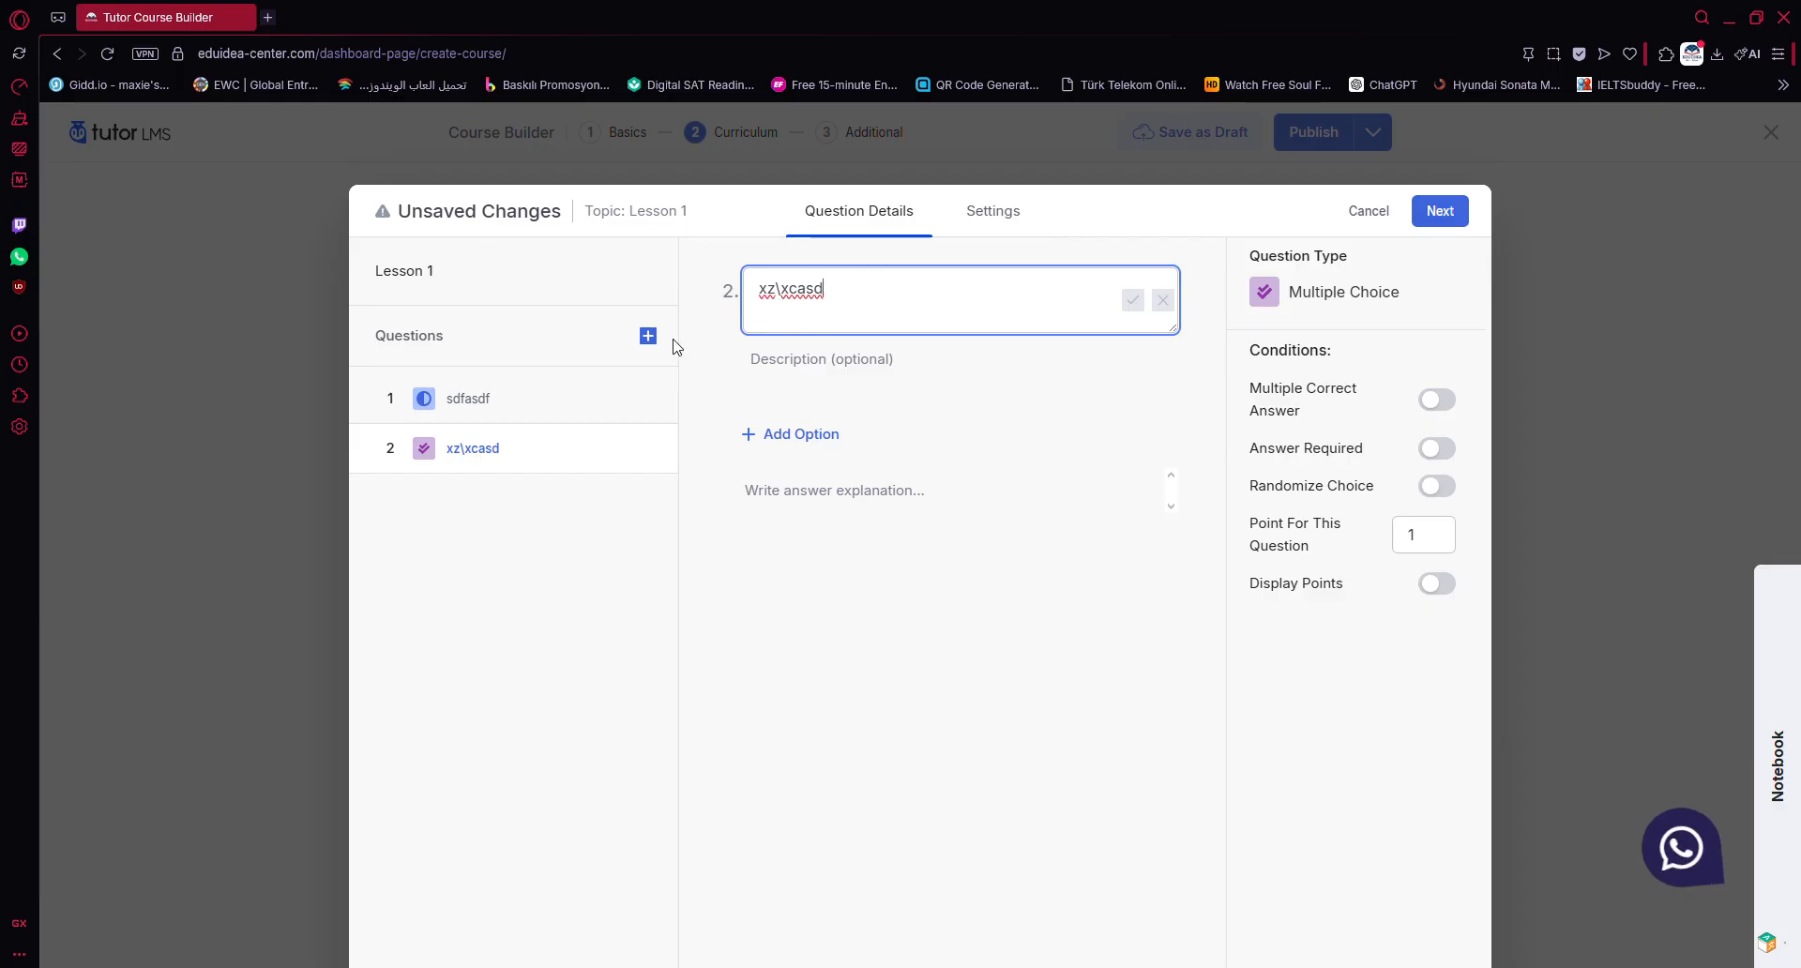
Step: Add and save three answer options, "ASD", "DSA" and "SAD", for the Multiple Choice question
left_click(793, 434)
type("ASD")
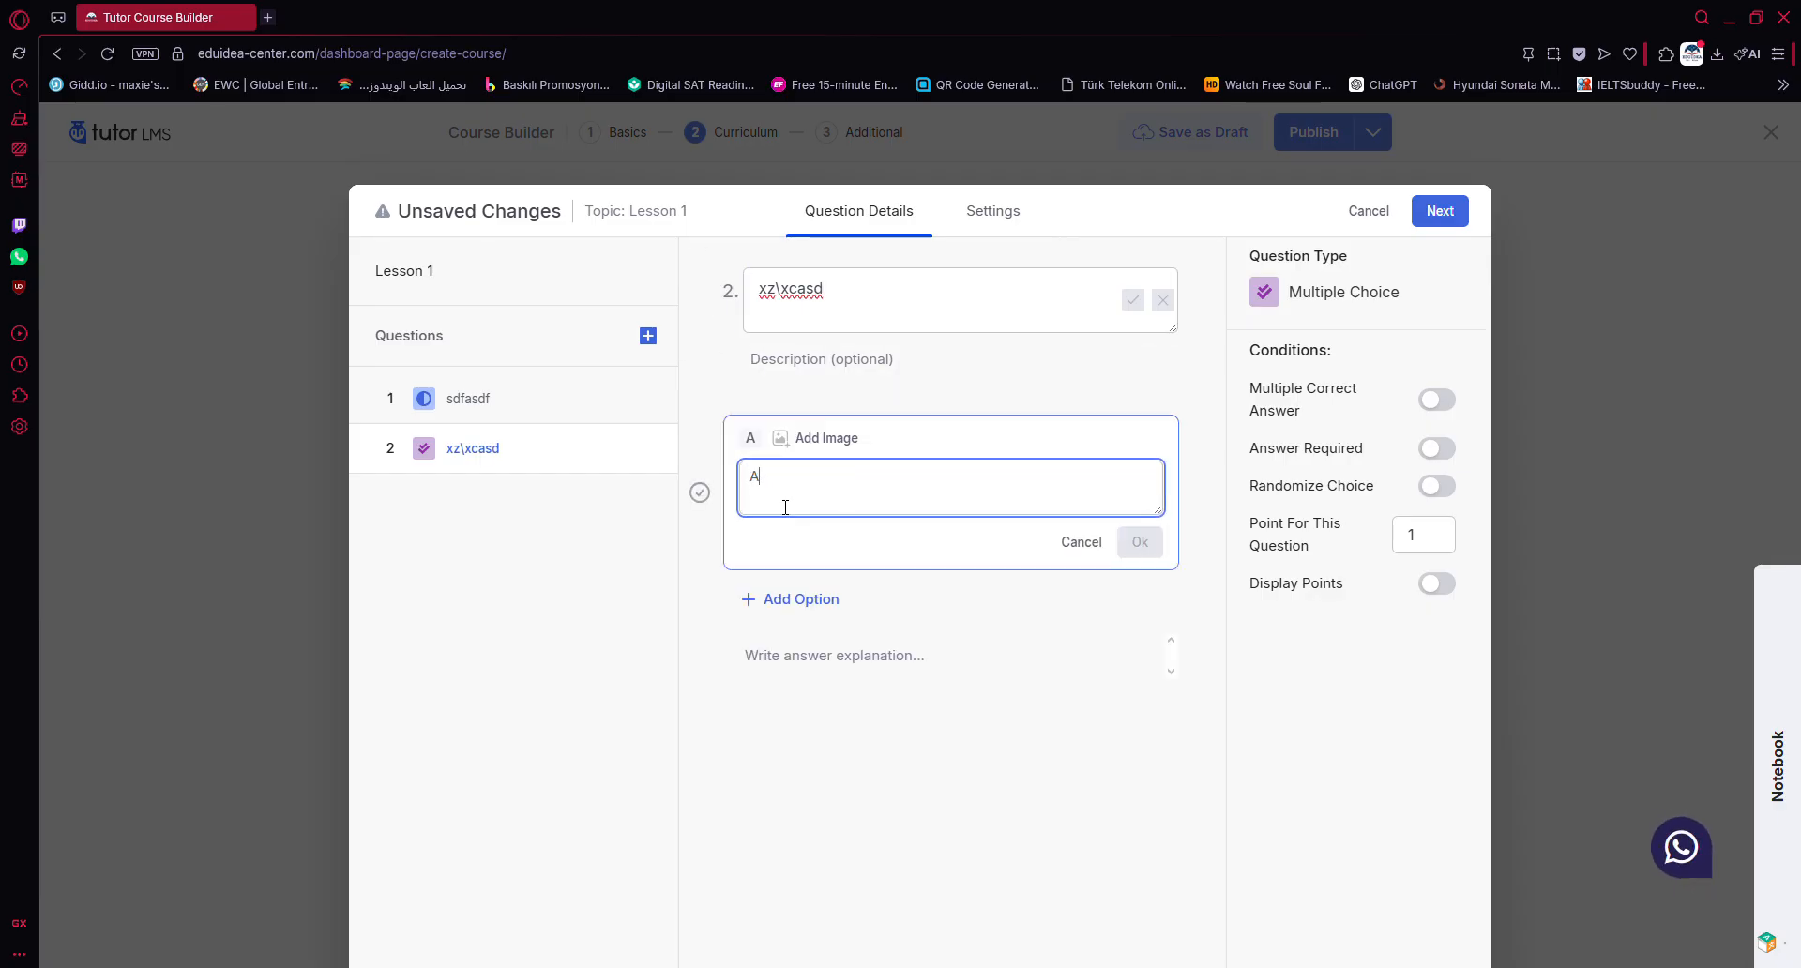
left_click(786, 592)
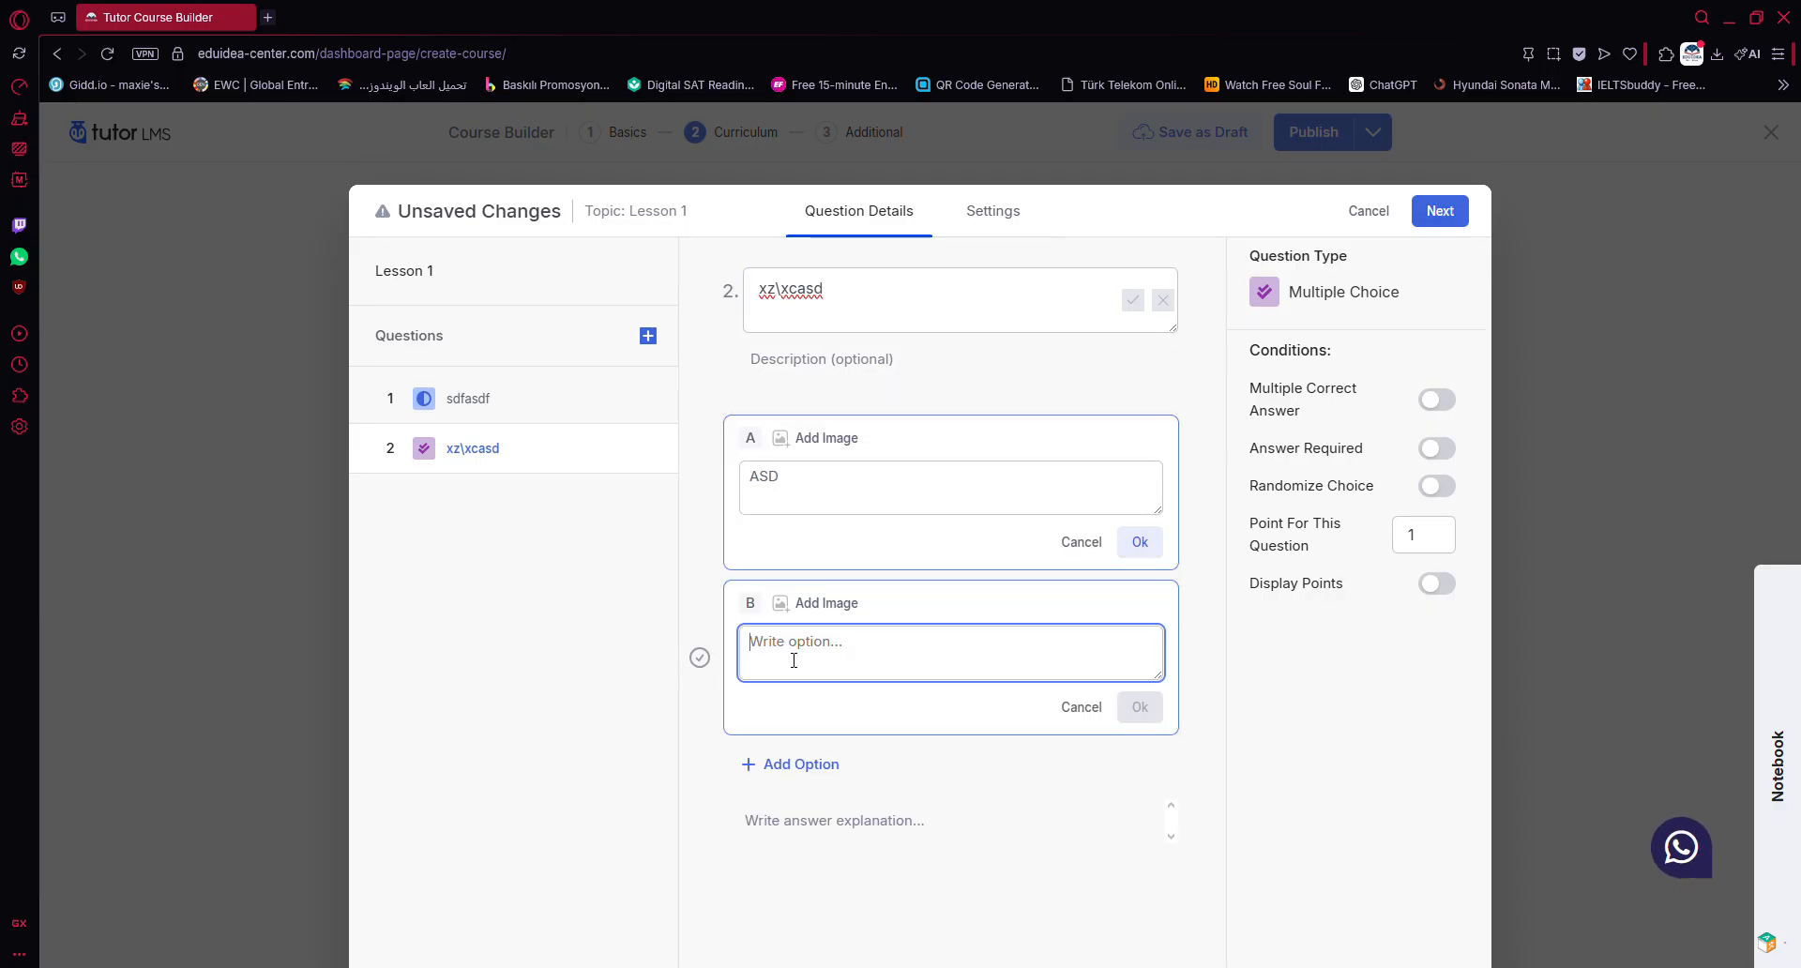
type("DSA")
left_click(788, 764)
type("SAD")
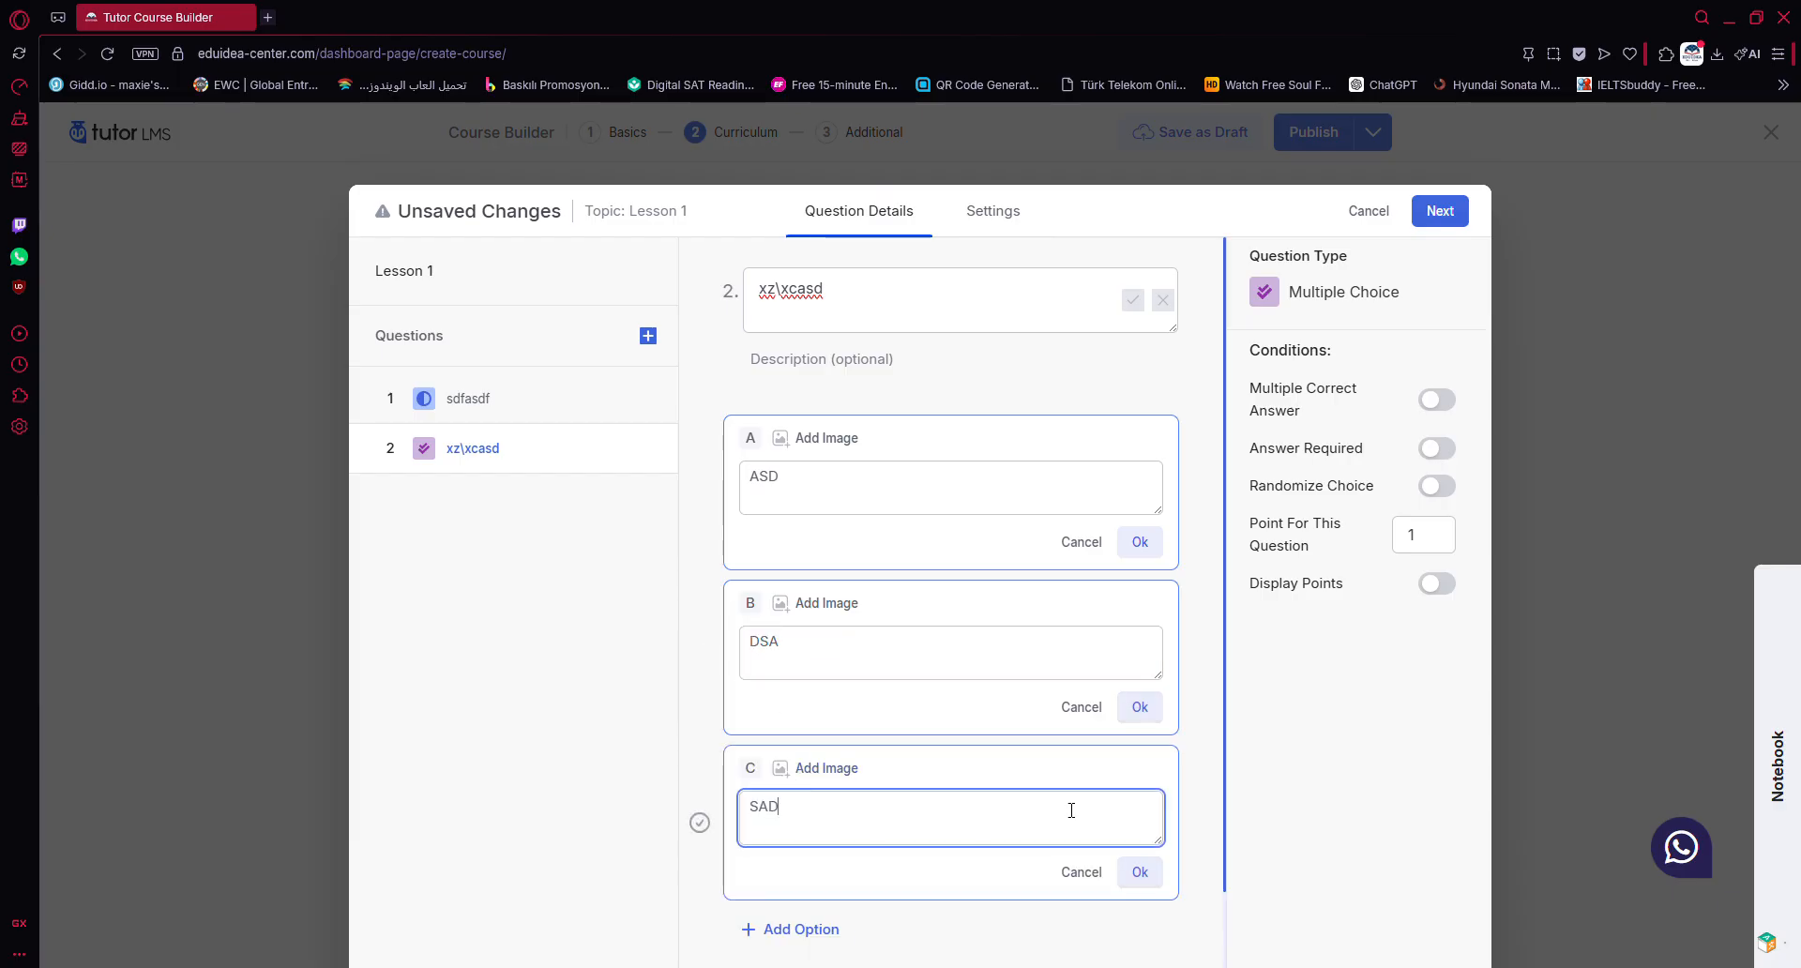
left_click(1139, 542)
left_click(1140, 642)
left_click(1138, 740)
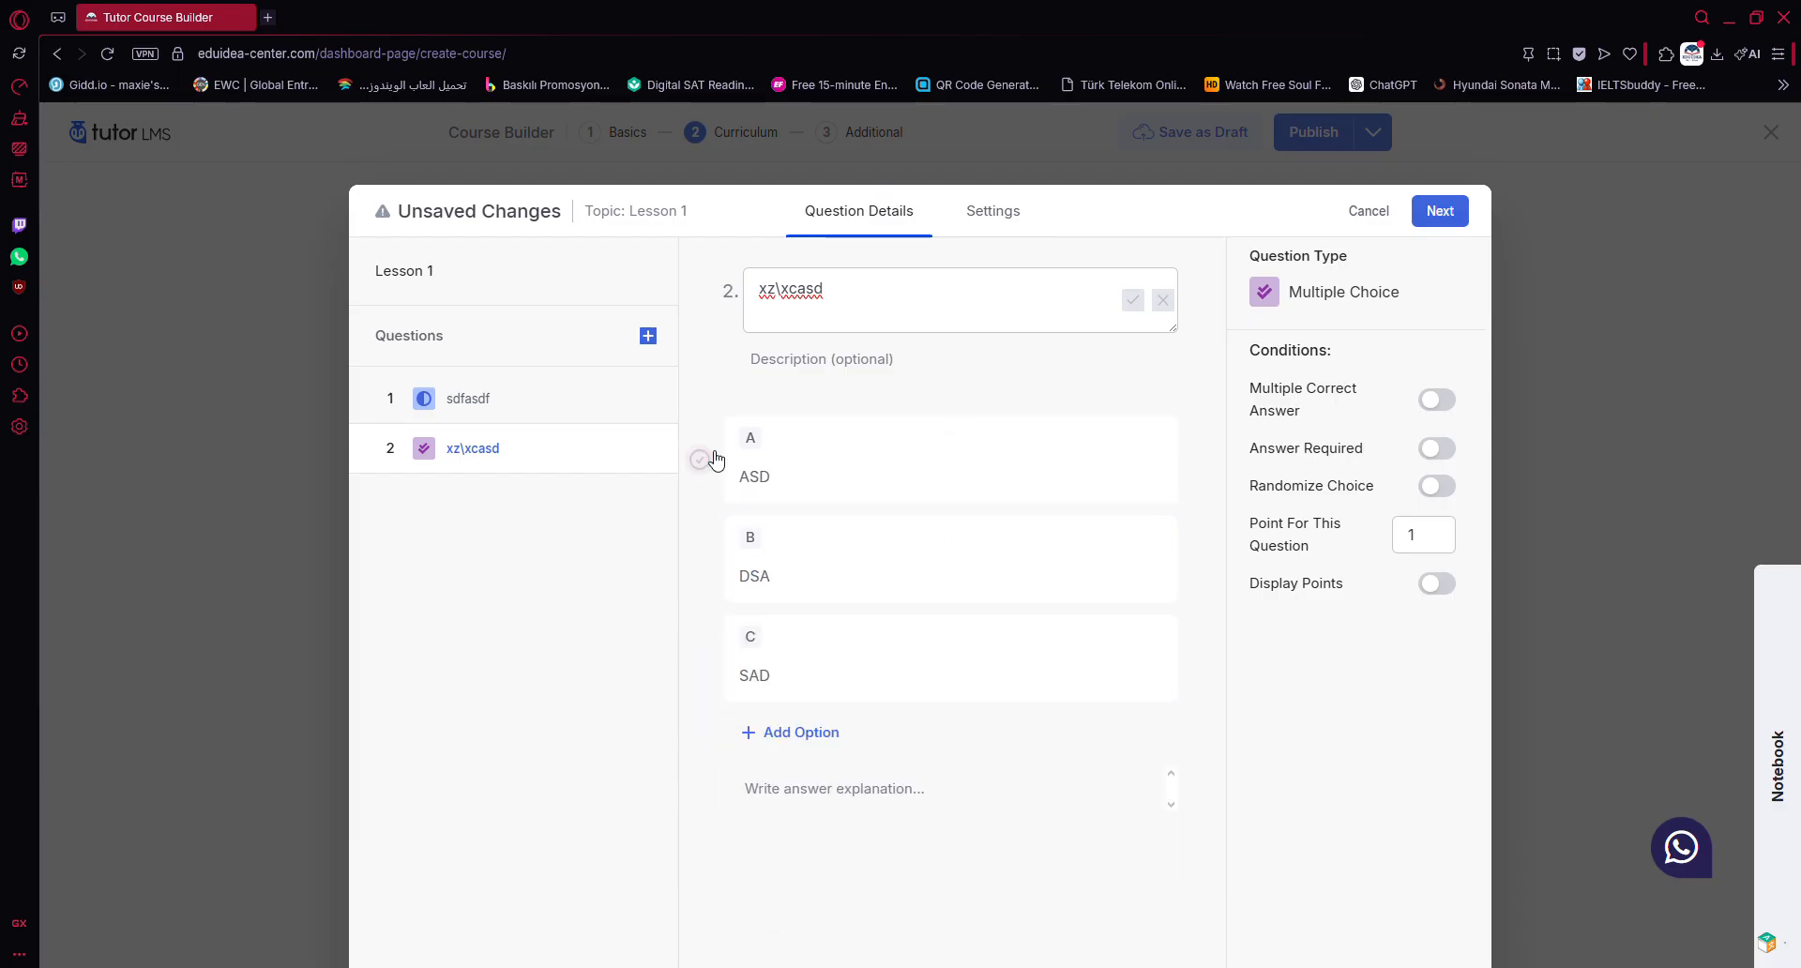
Step: Mark only option DSA as correct and enable the Multiple Correct Answer and Randomize Choice conditions
left_click(700, 559)
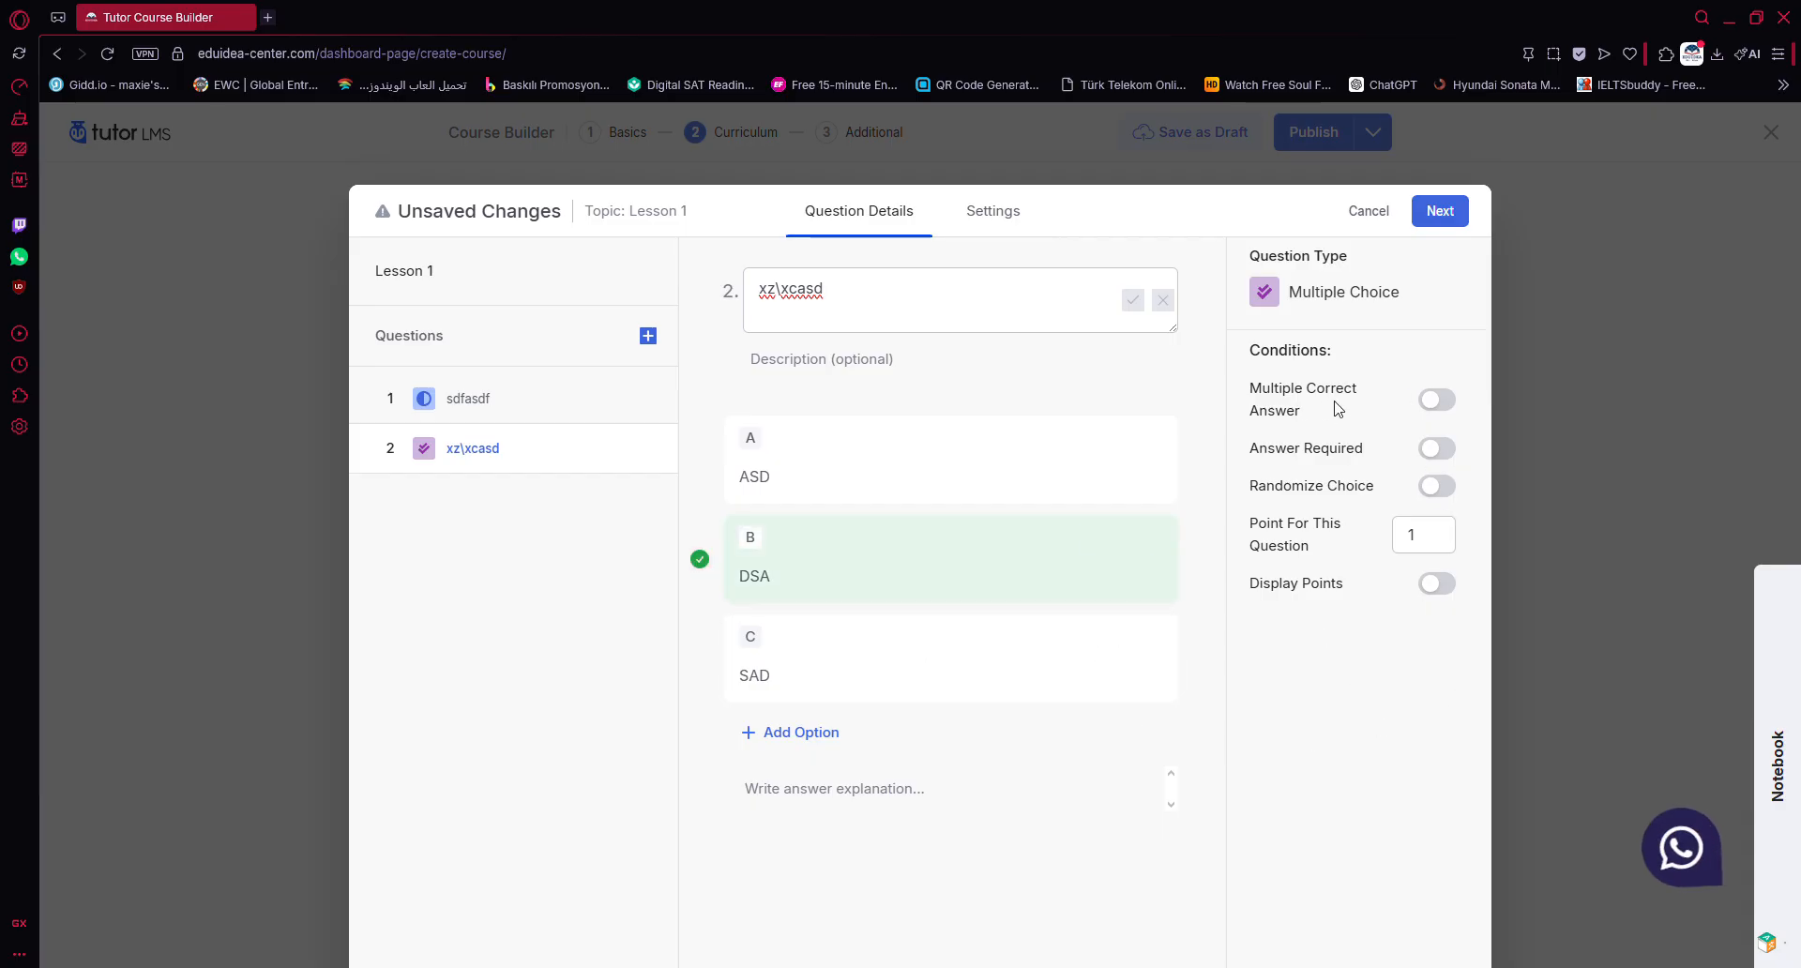
left_click(1436, 401)
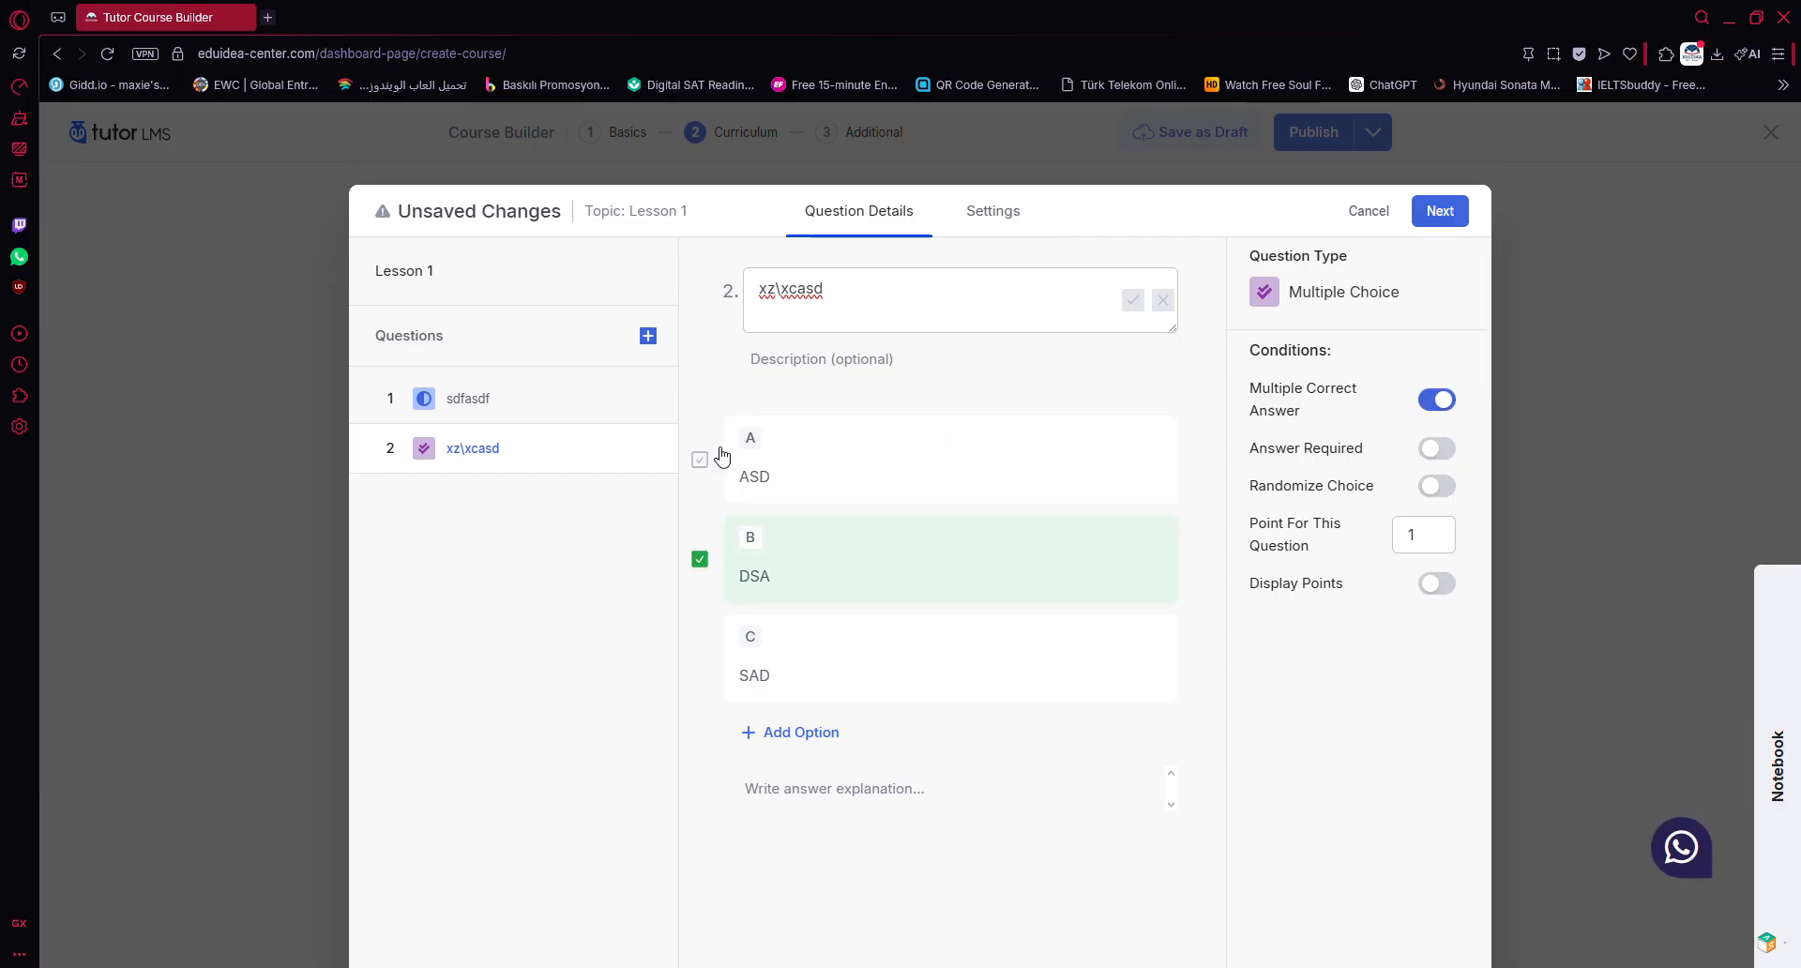
left_click(699, 460)
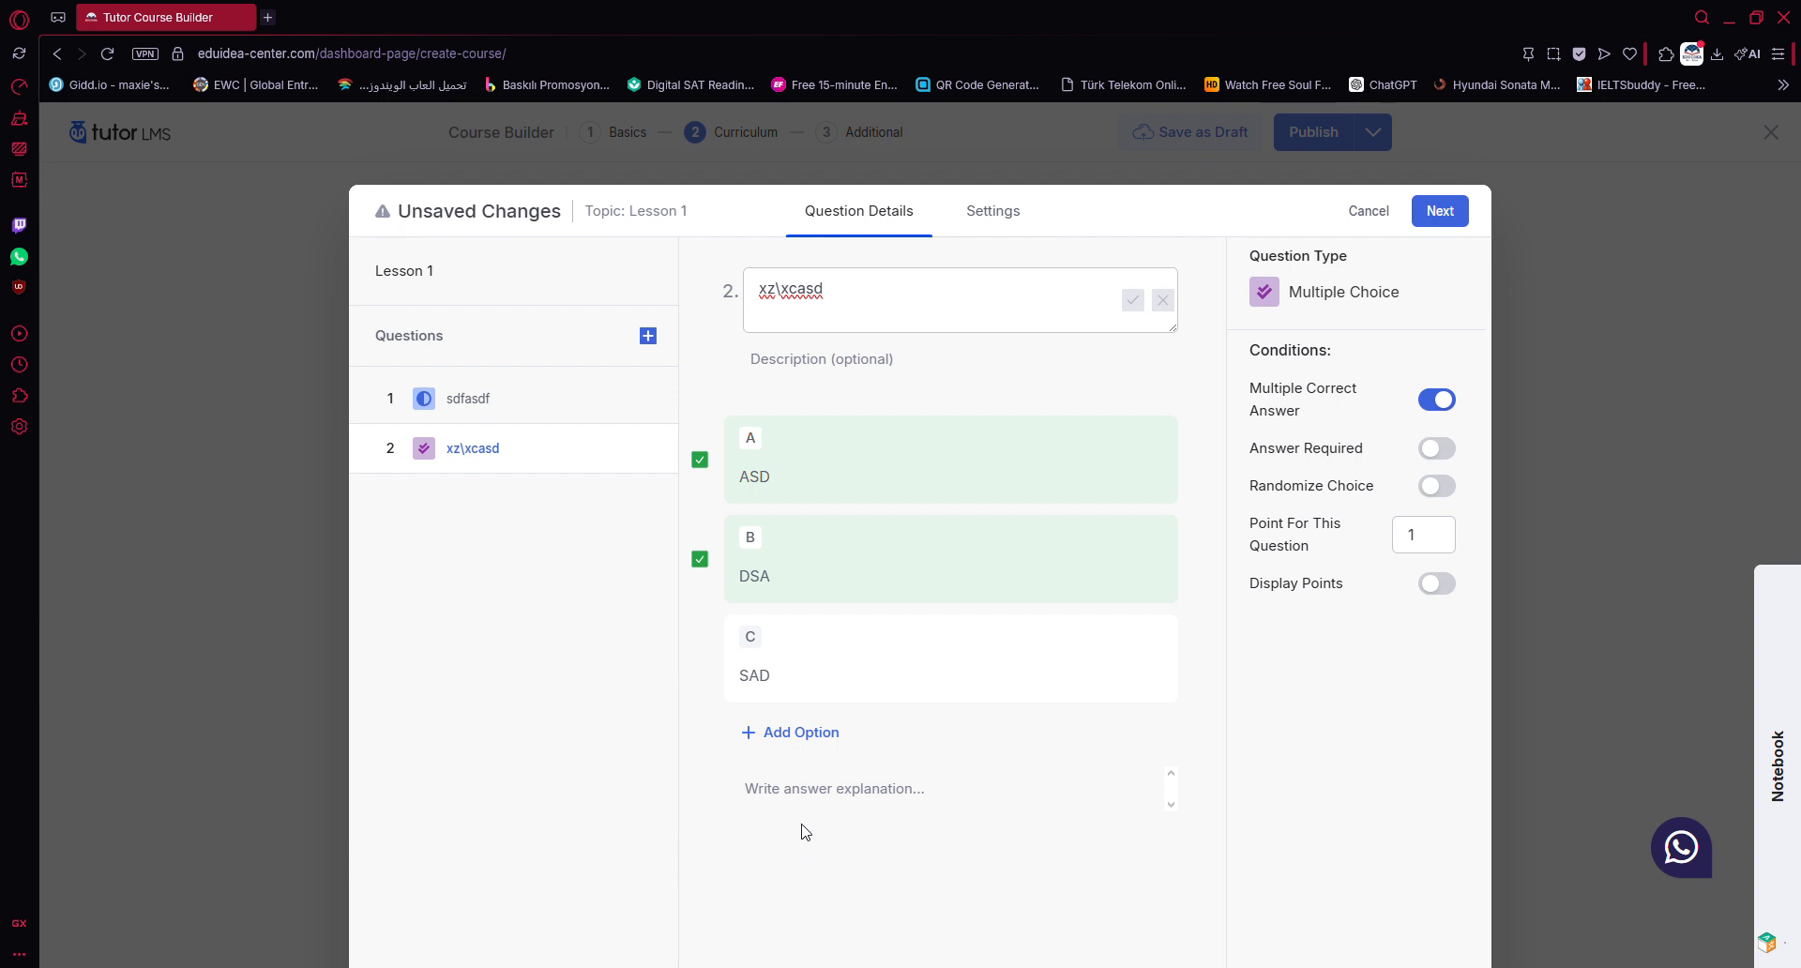
left_click(699, 460)
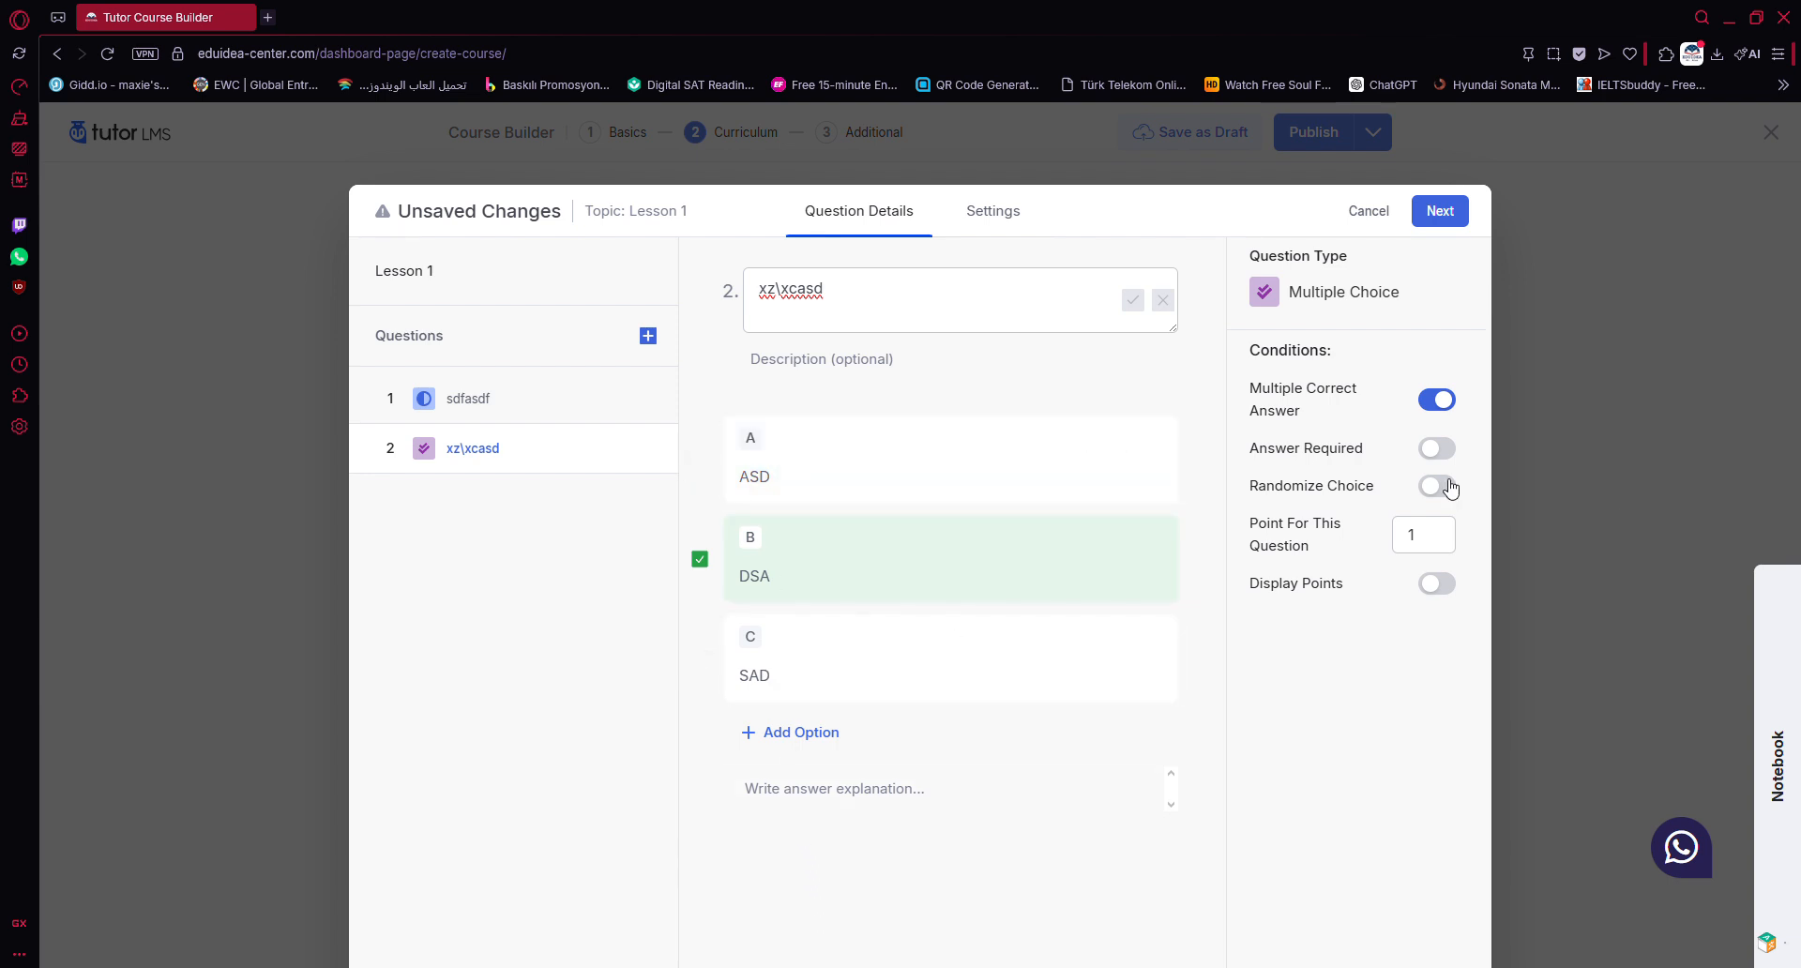
left_click(1436, 485)
mouse_move(951, 438)
left_mouse_down()
mouse_move(966, 633)
mouse_move(934, 439)
left_mouse_up()
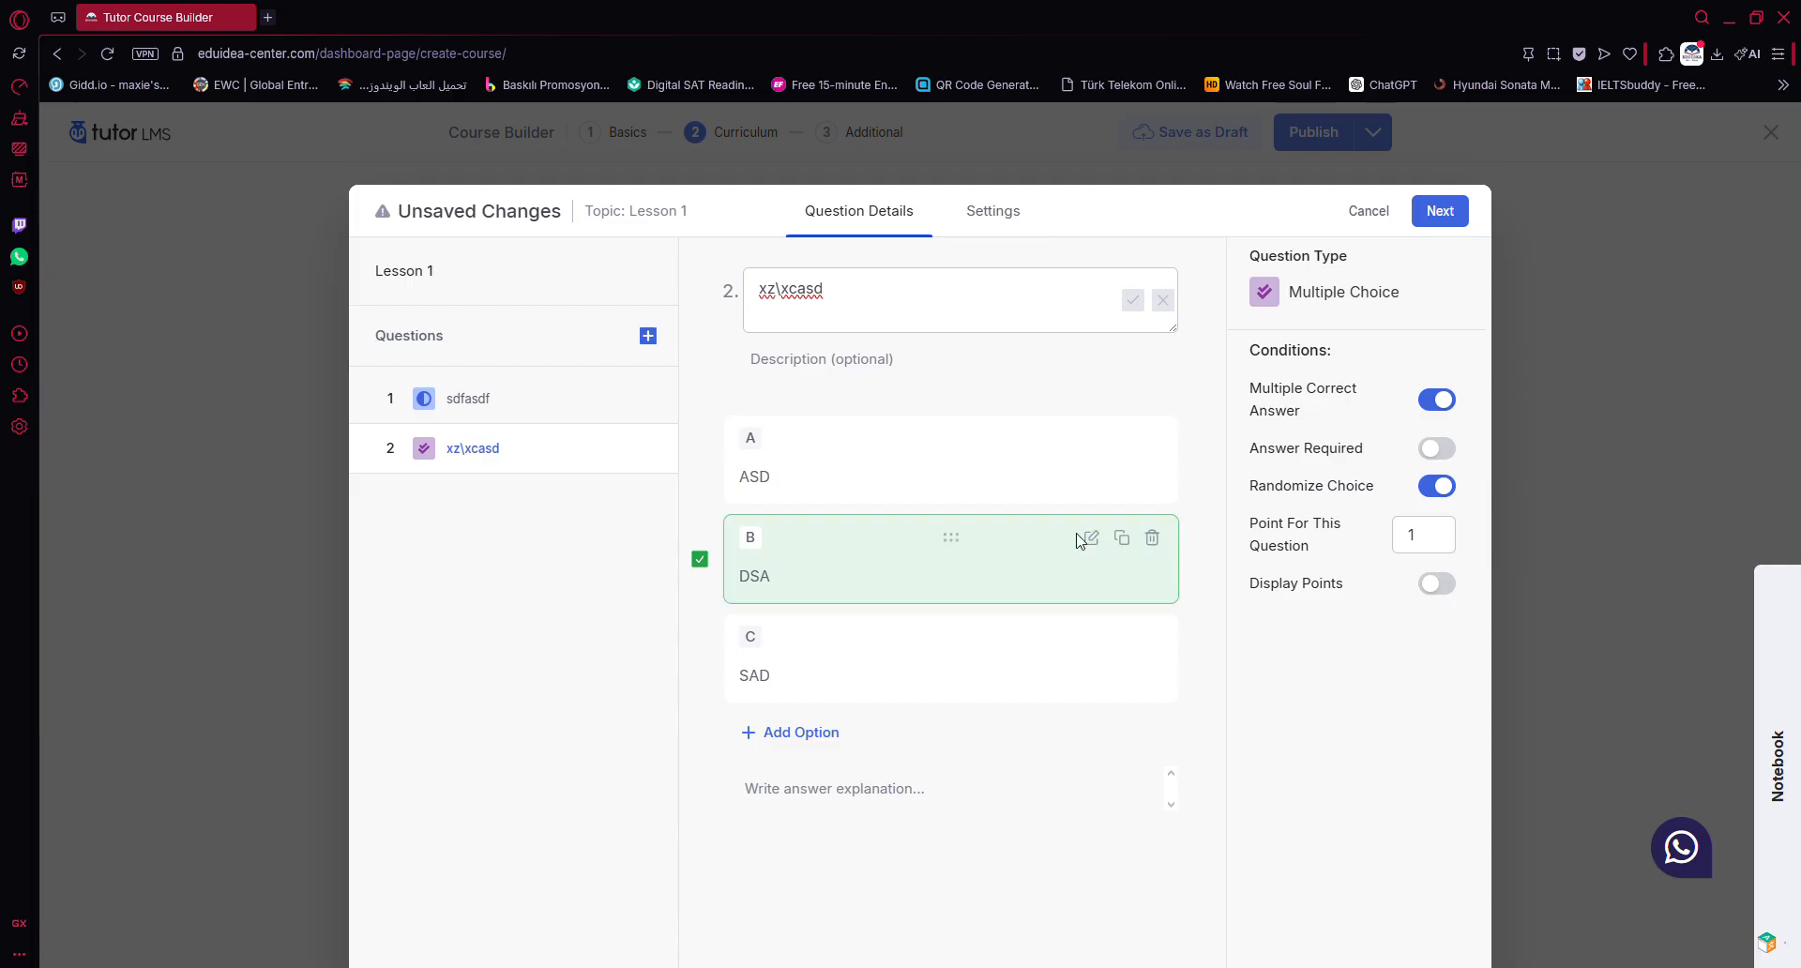
Step: Add an Open Ended/Essay question titled "a.bamsdf" to the quiz, leaving its description empty
left_click(648, 337)
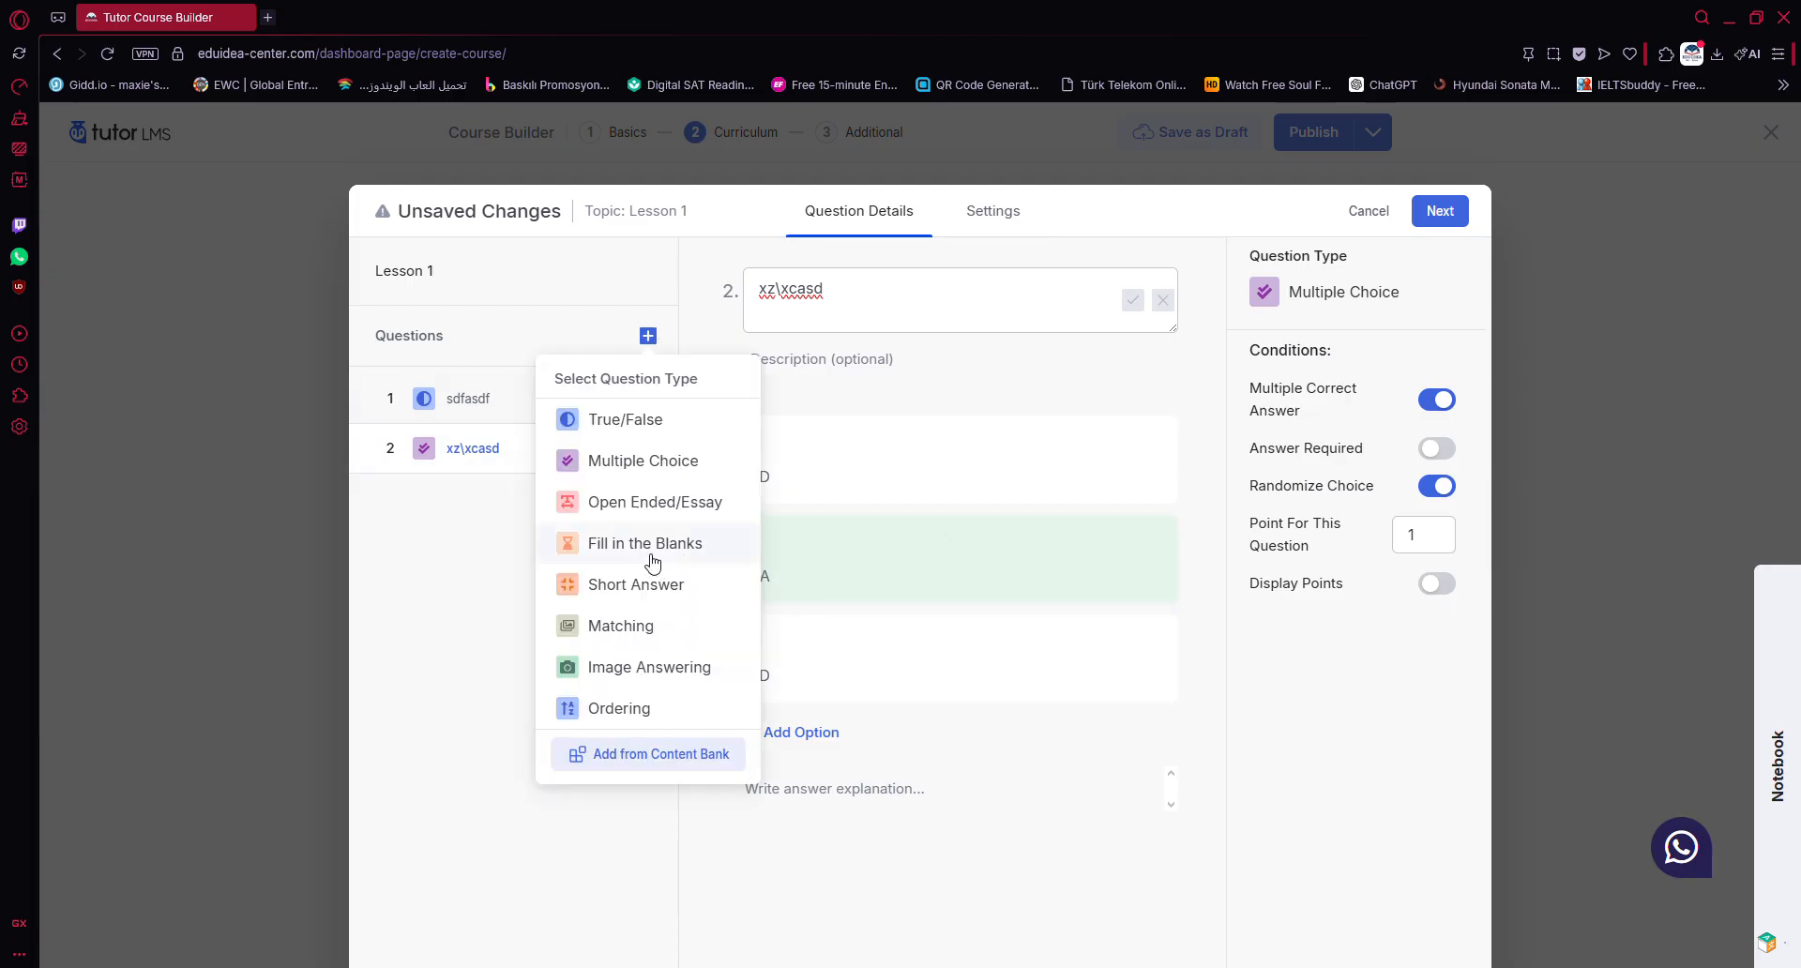
left_click(638, 511)
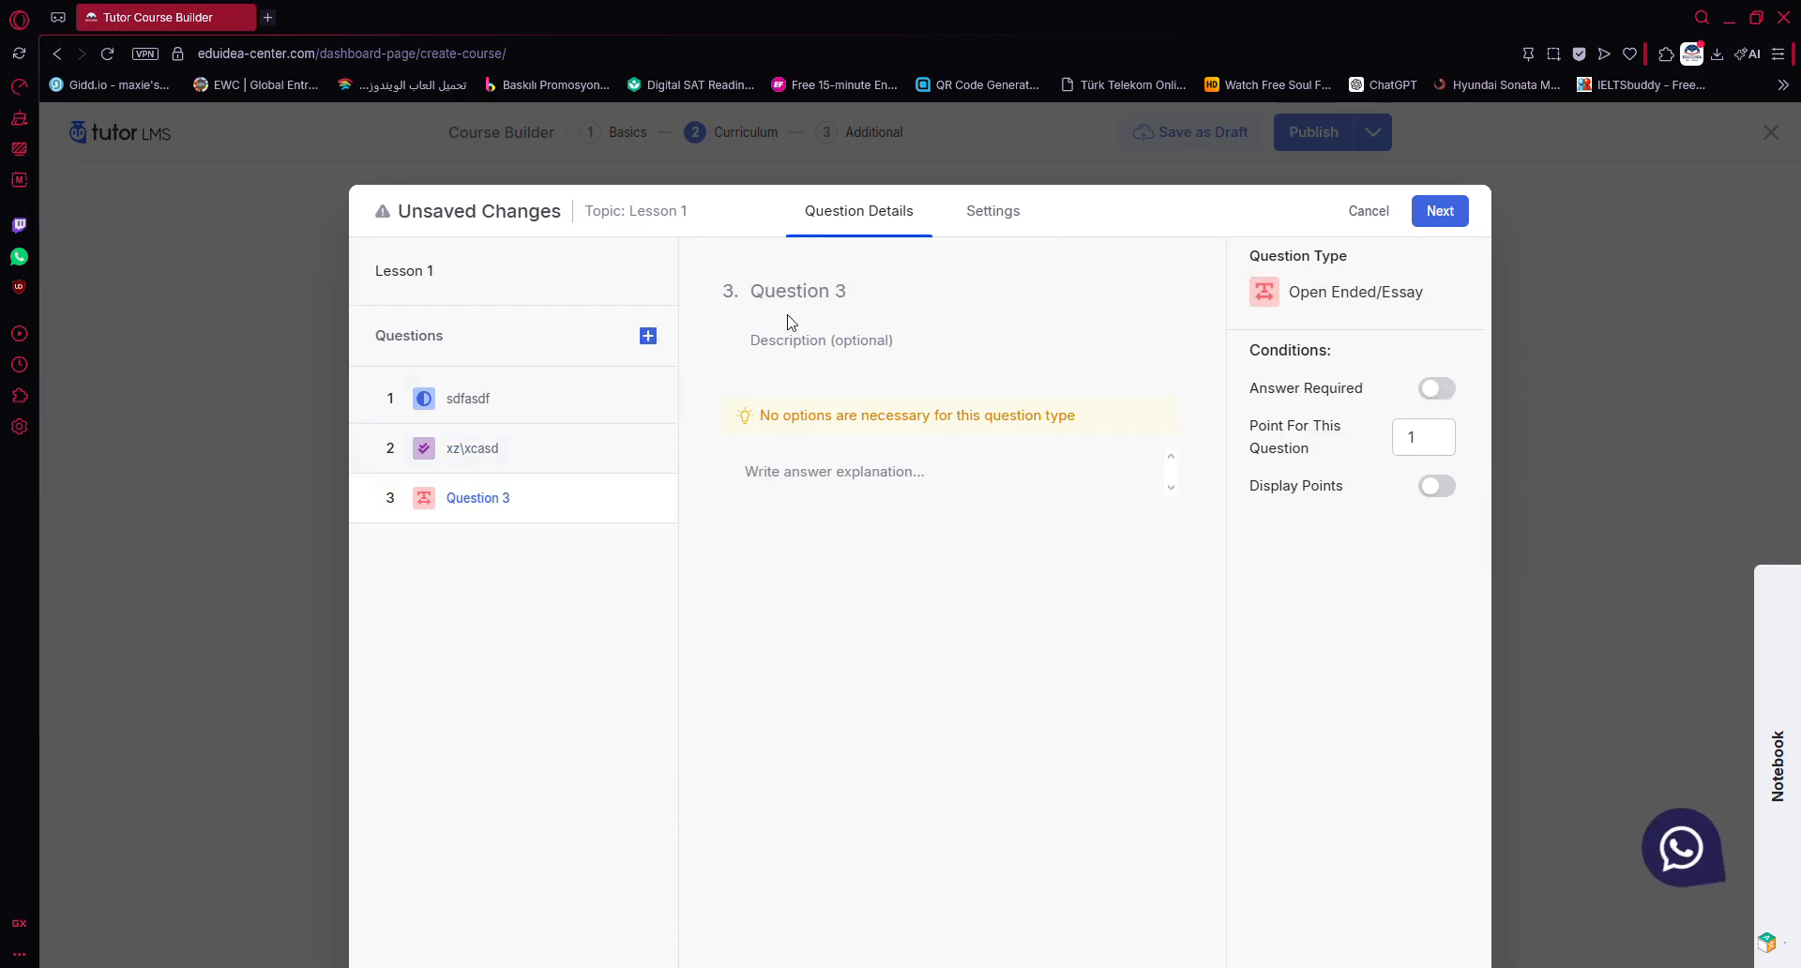
left_click(813, 293)
type("a")
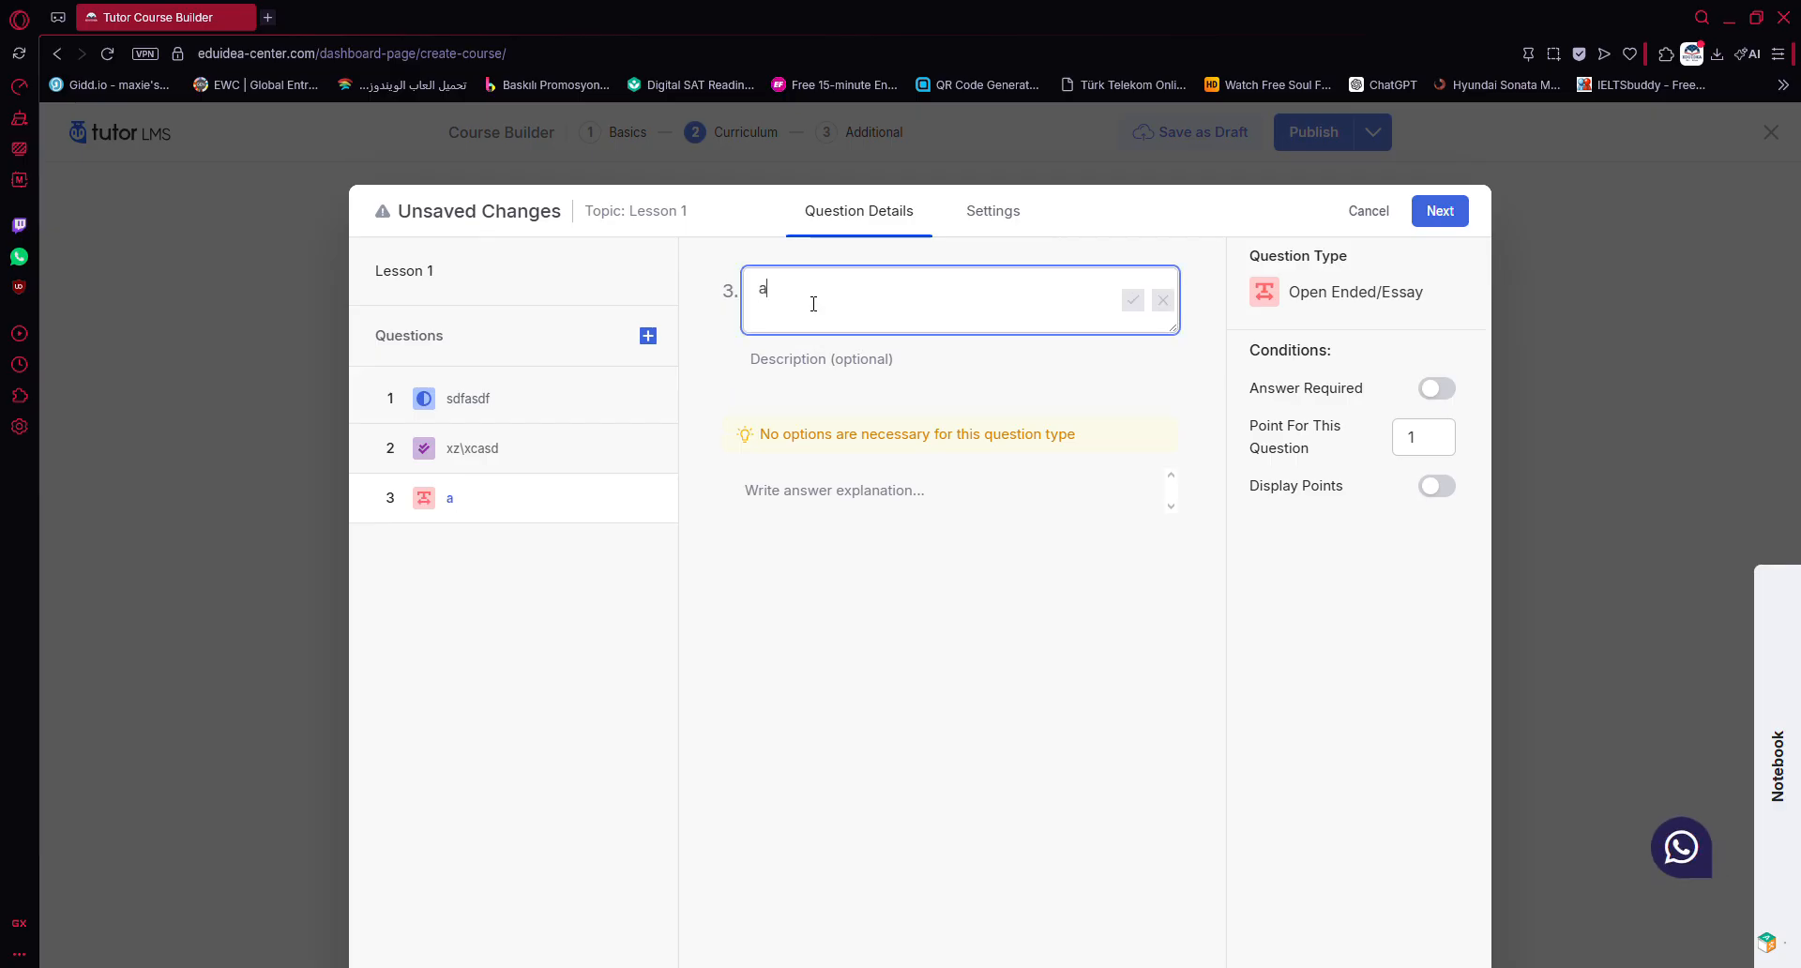
type(".bamsdf")
left_click(855, 362)
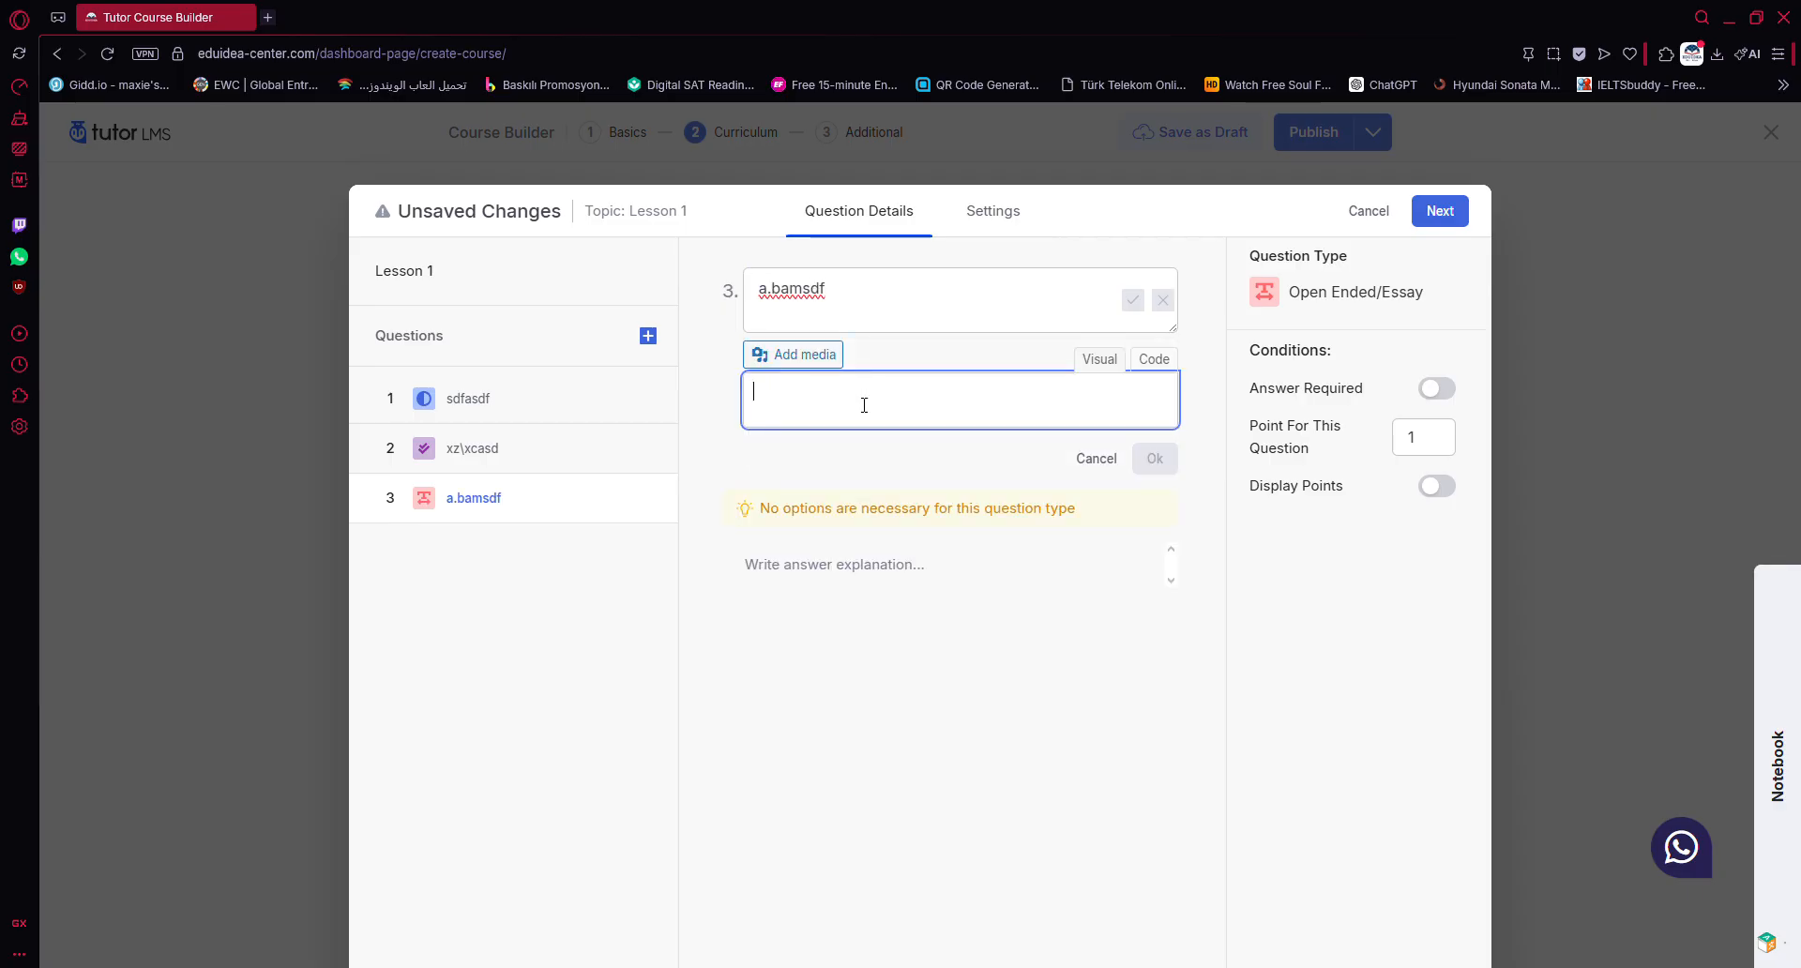
left_click(1092, 459)
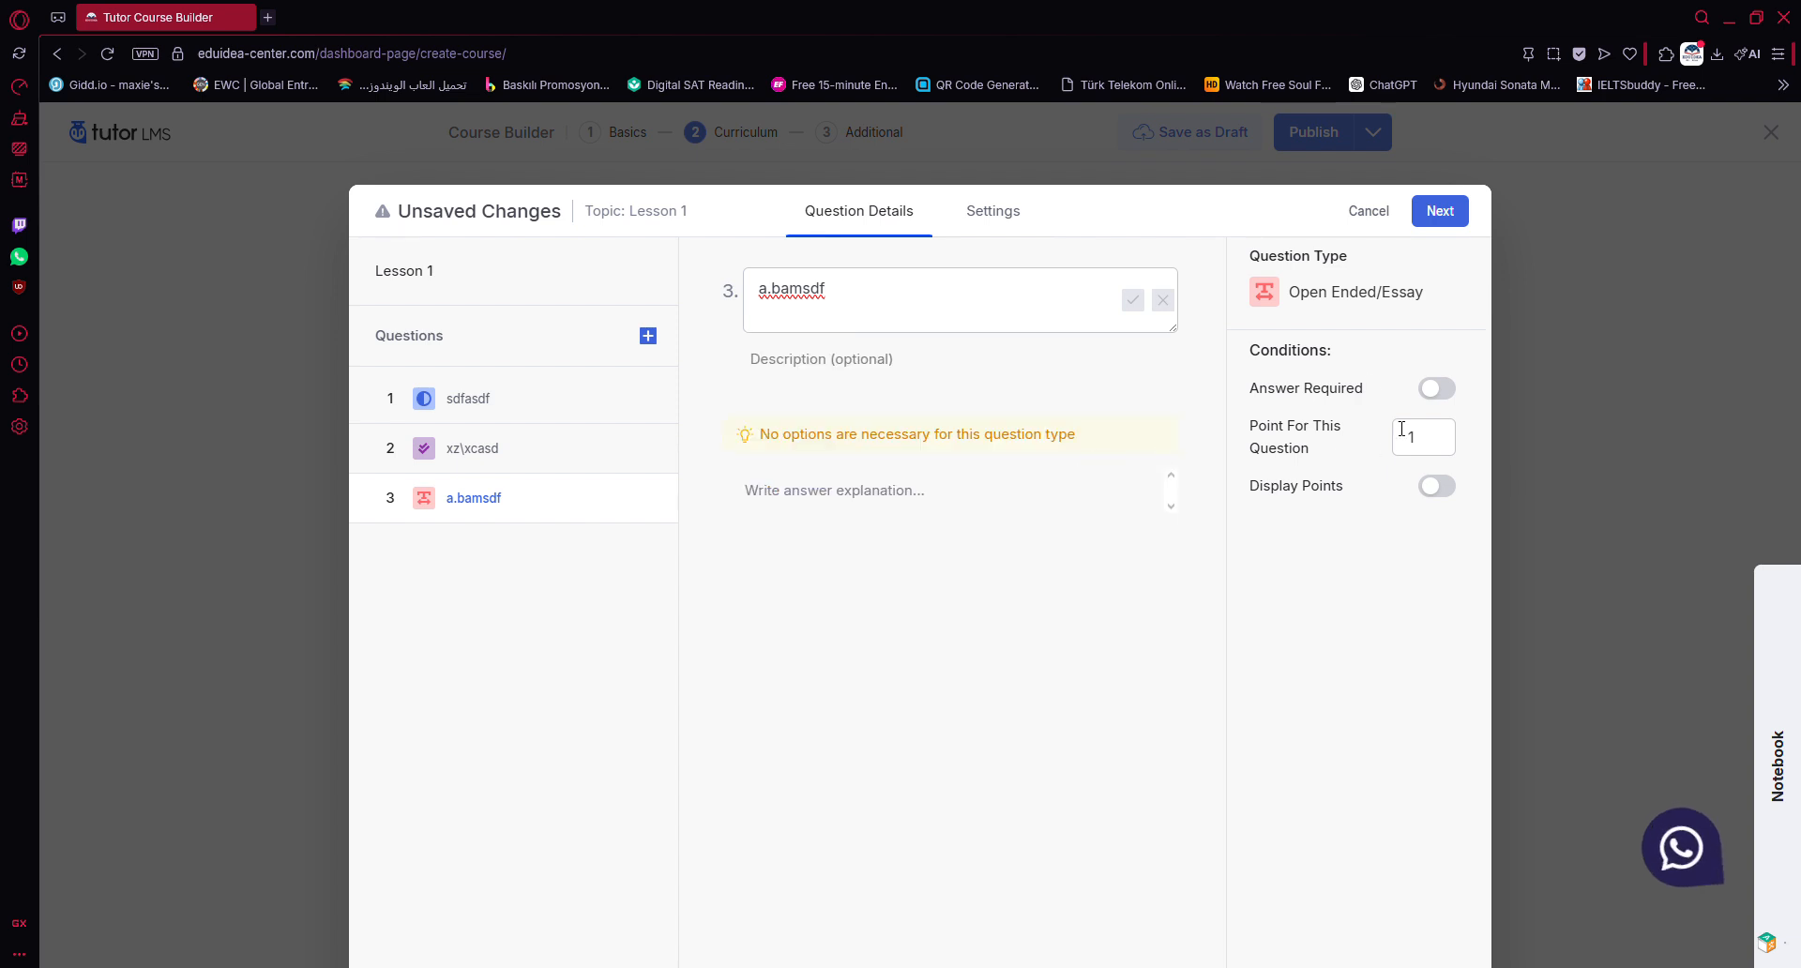
Step: Add a Fill in the Blanks question titled "adfasdfasd" to the quiz
left_click(647, 336)
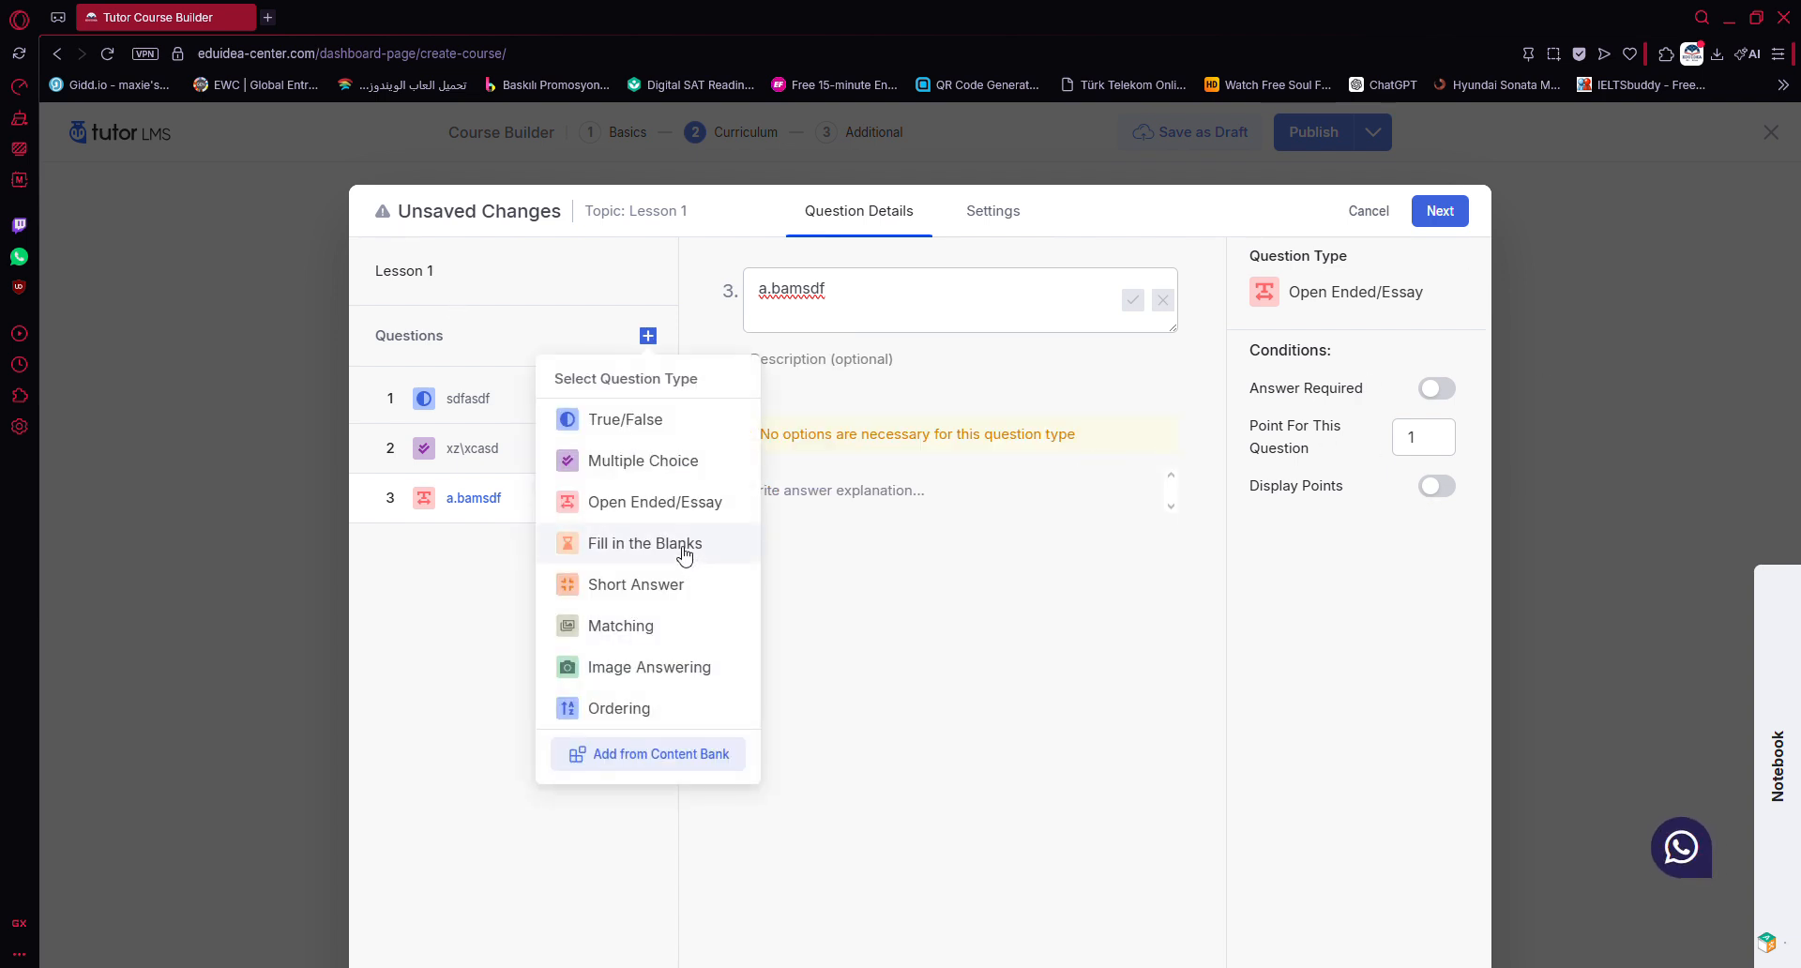
left_click(684, 553)
left_click(837, 303)
type("ad")
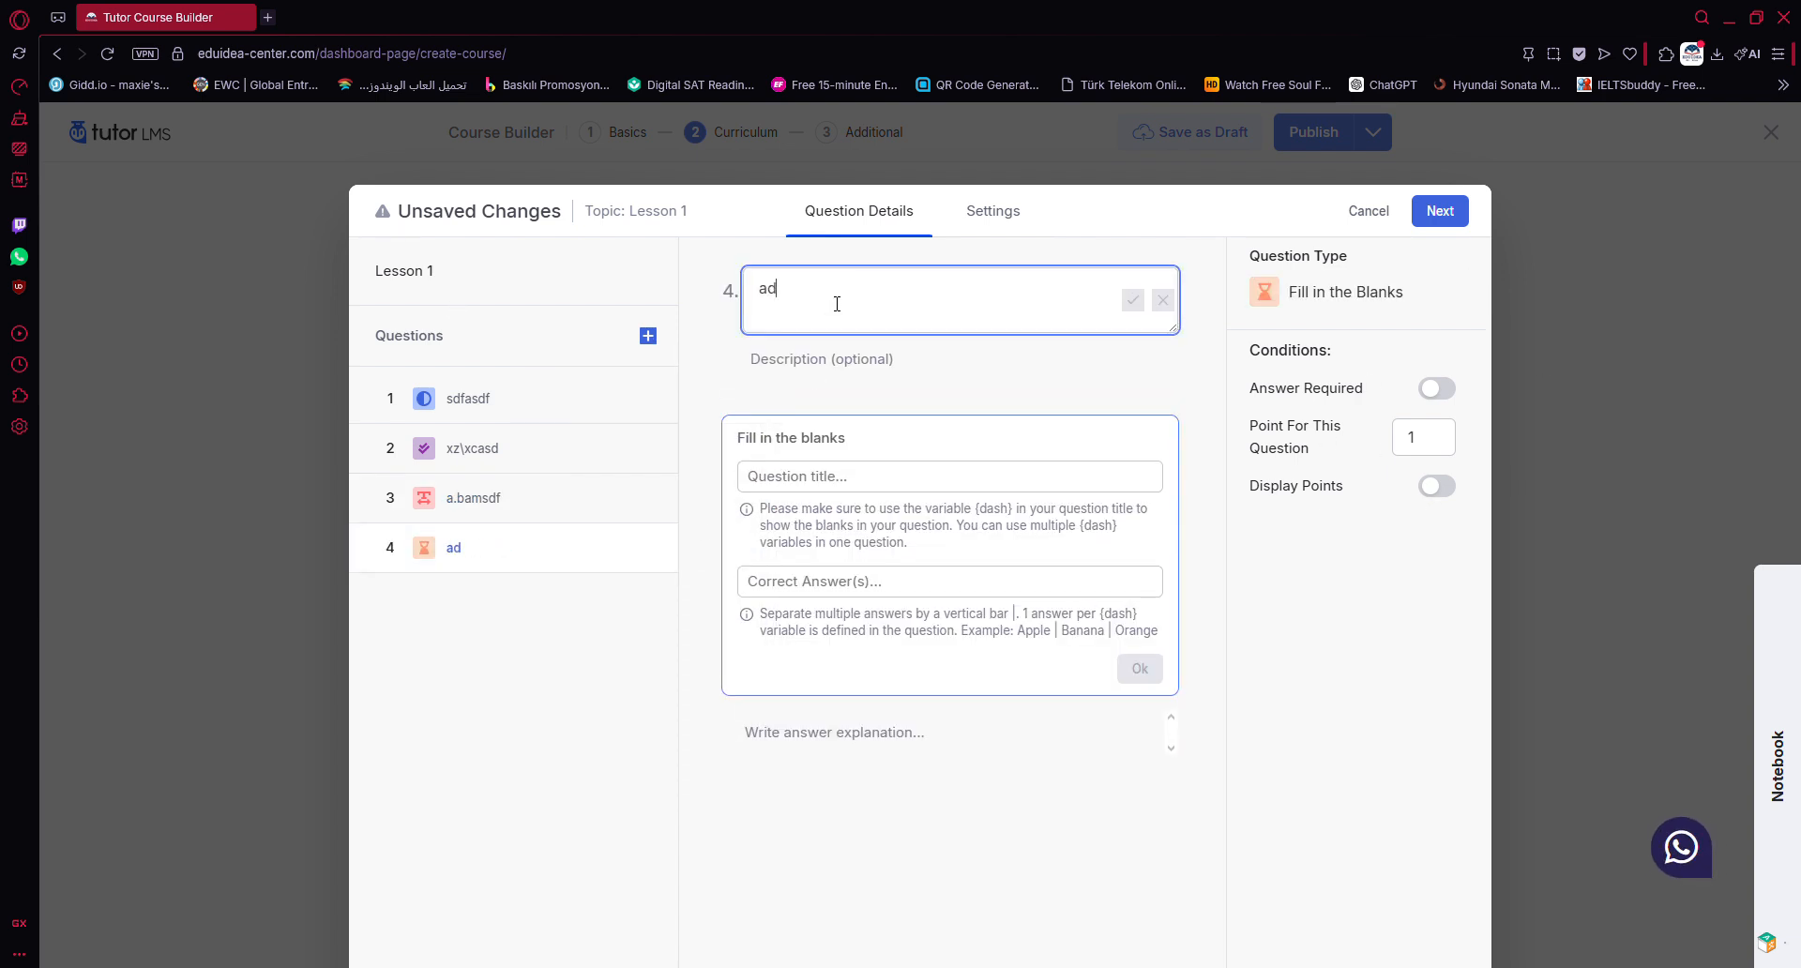
type("fasdfasd")
Step: Set the blanks sentence to "This is a {dash}" with the correct answer "test" and save it
left_click(854, 480)
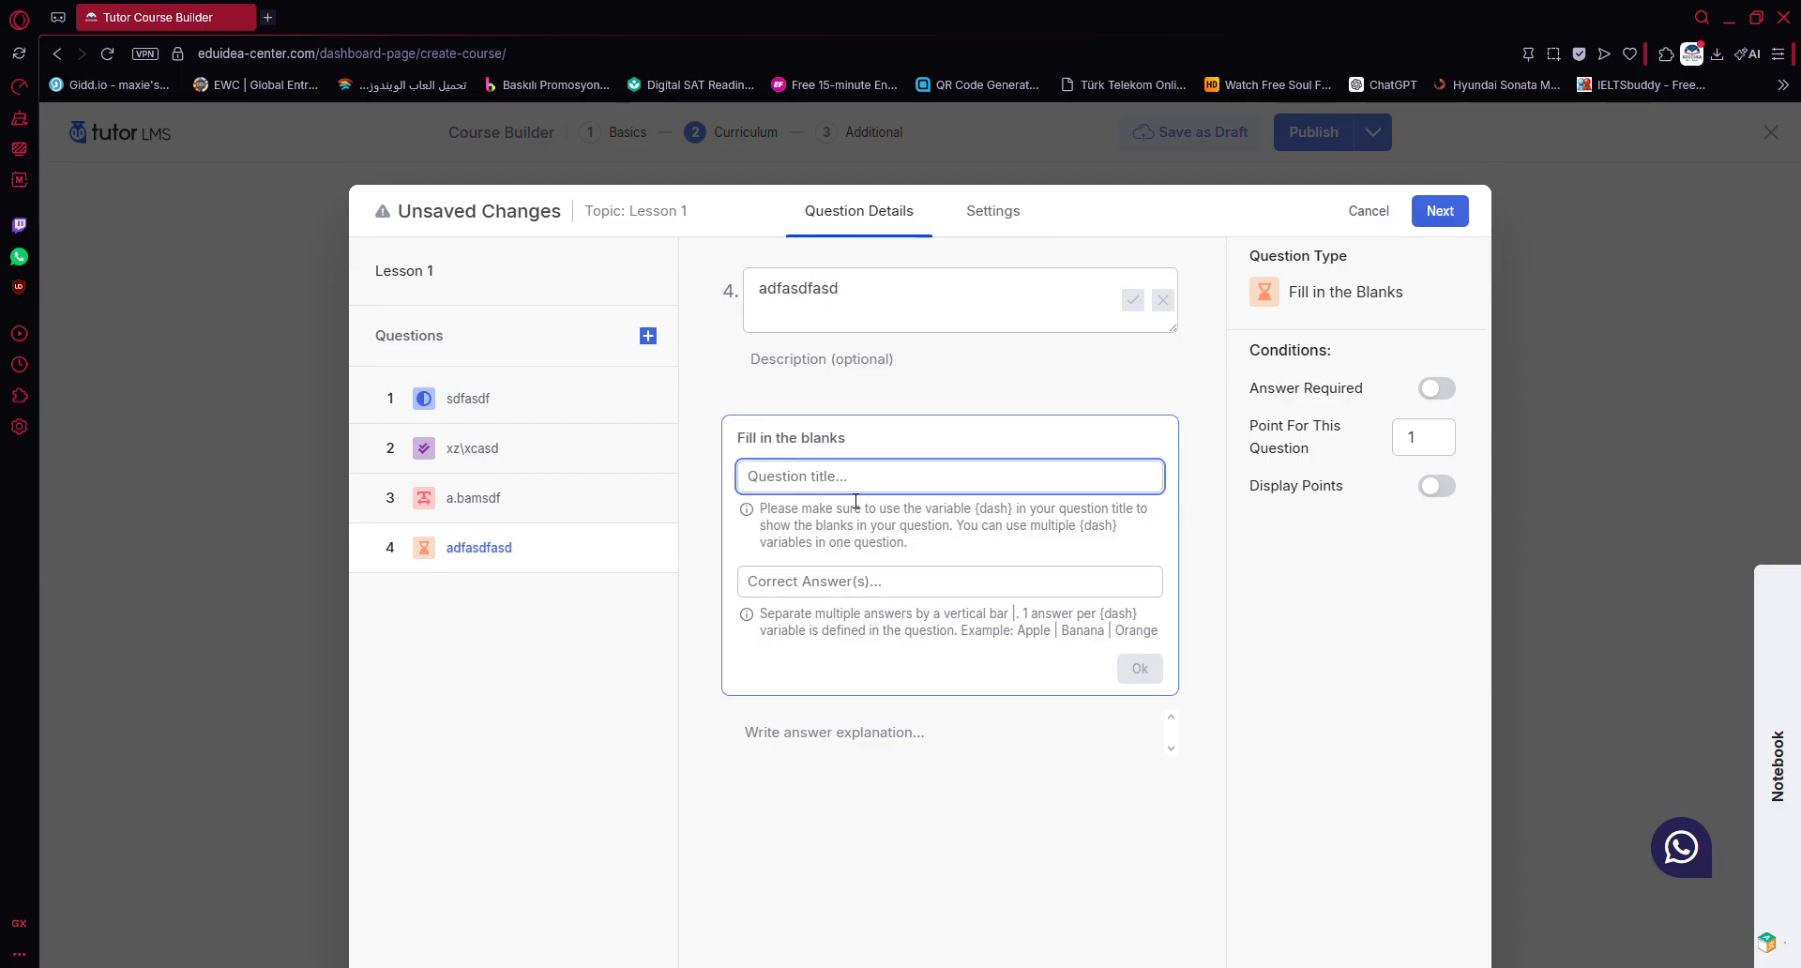
type("This is ")
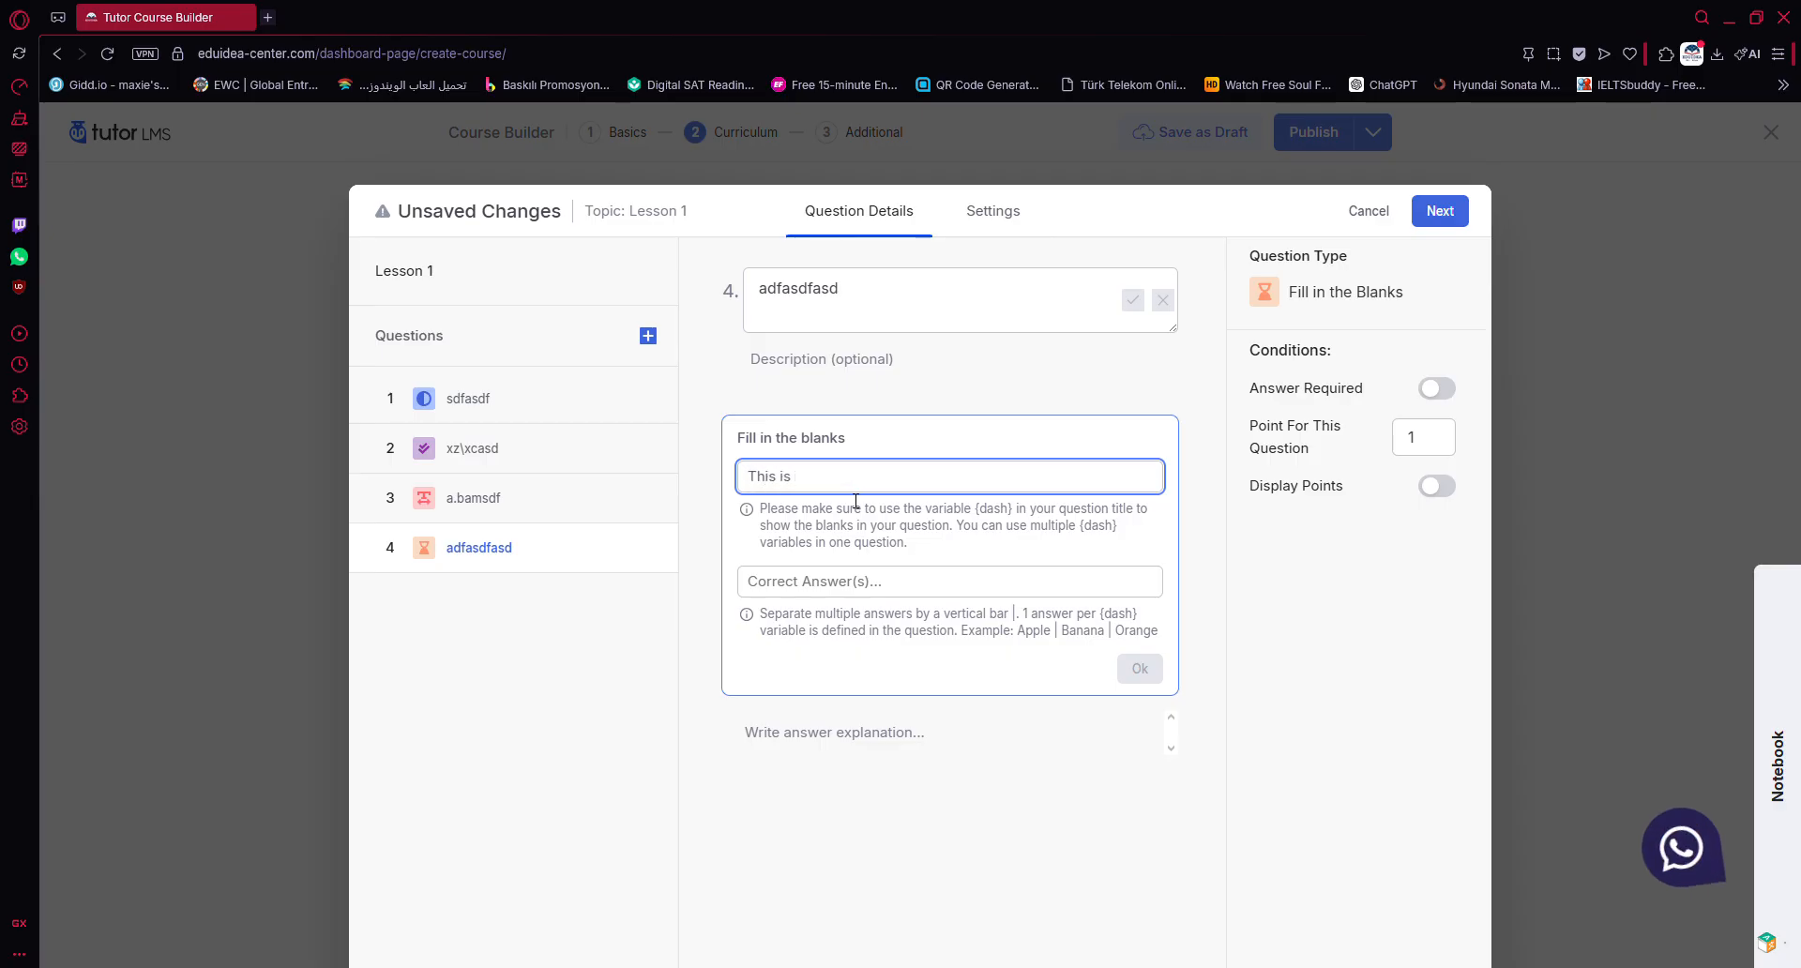
type("a {dash")
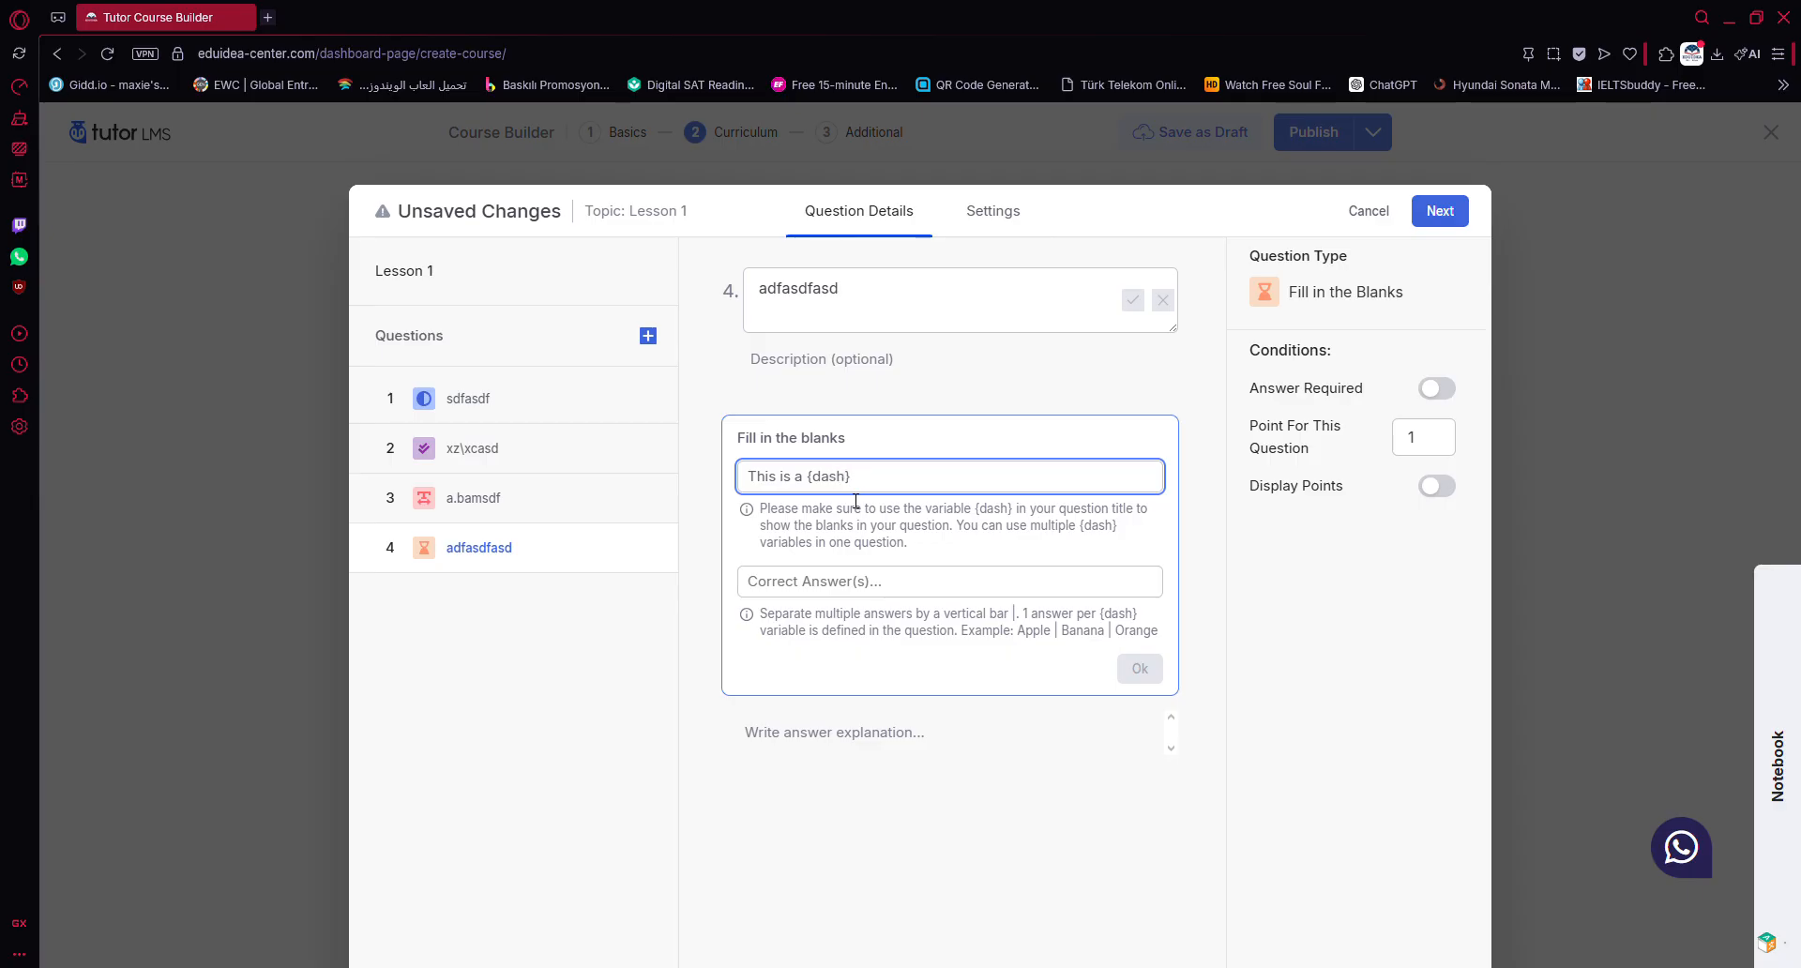
left_click(816, 589)
type("test")
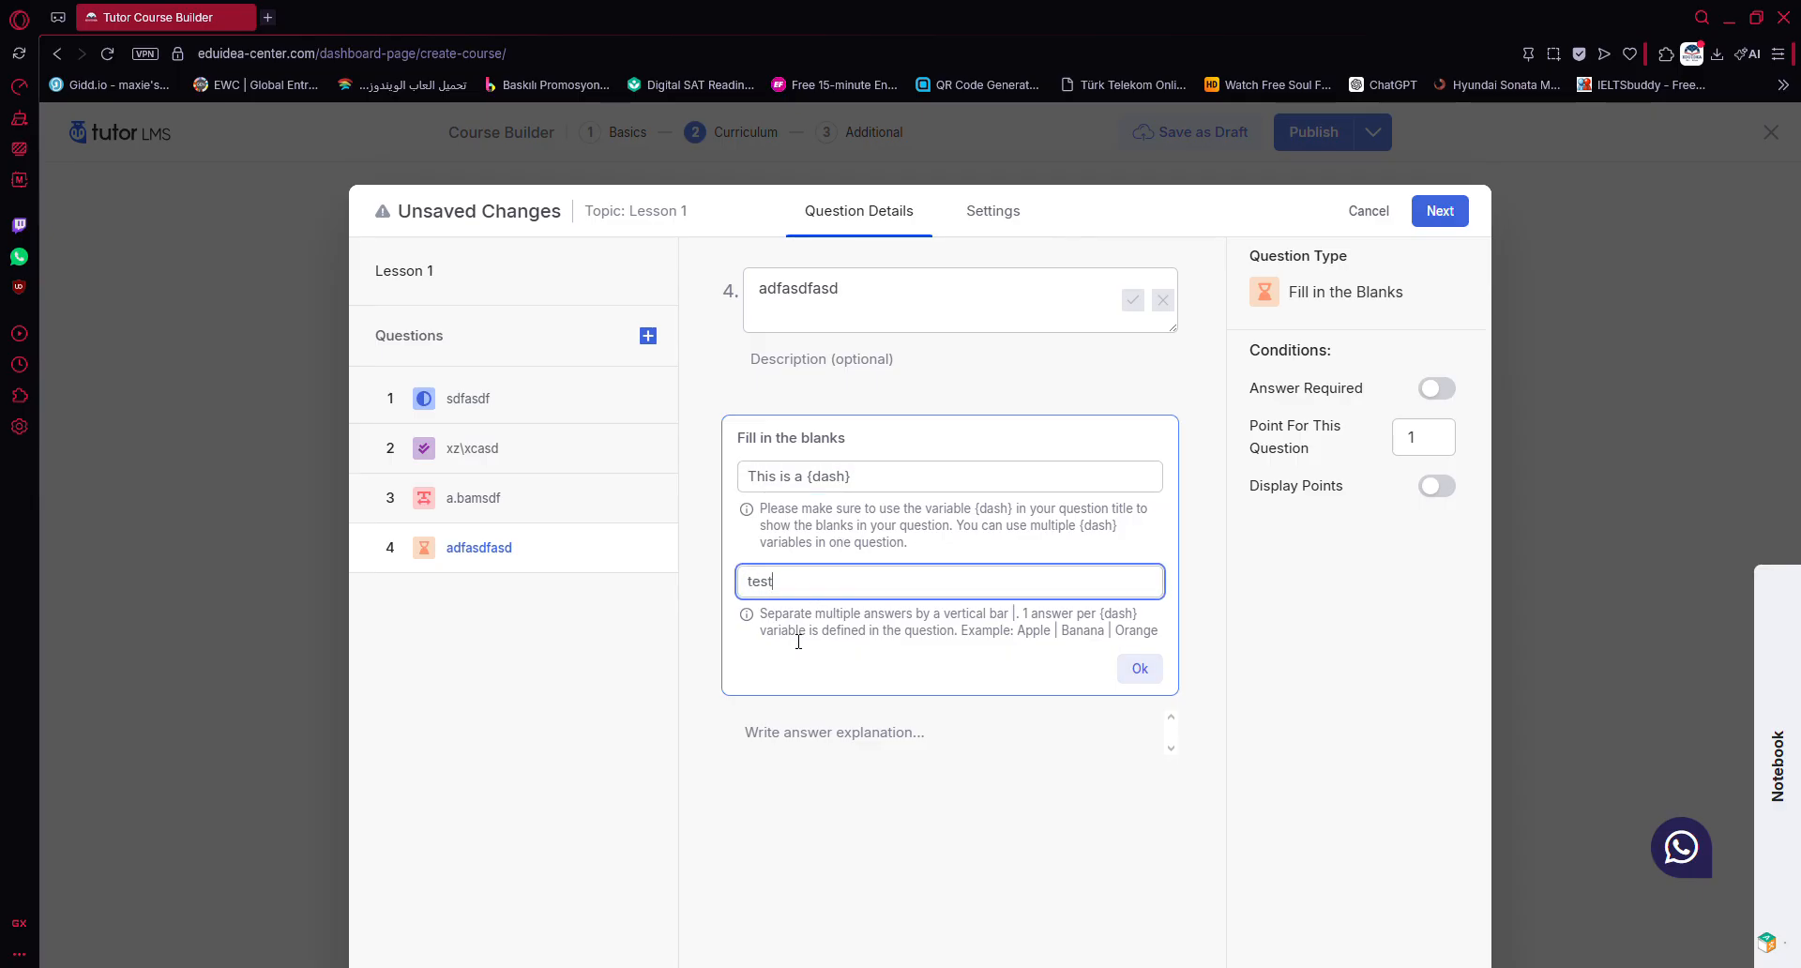
left_click(1137, 666)
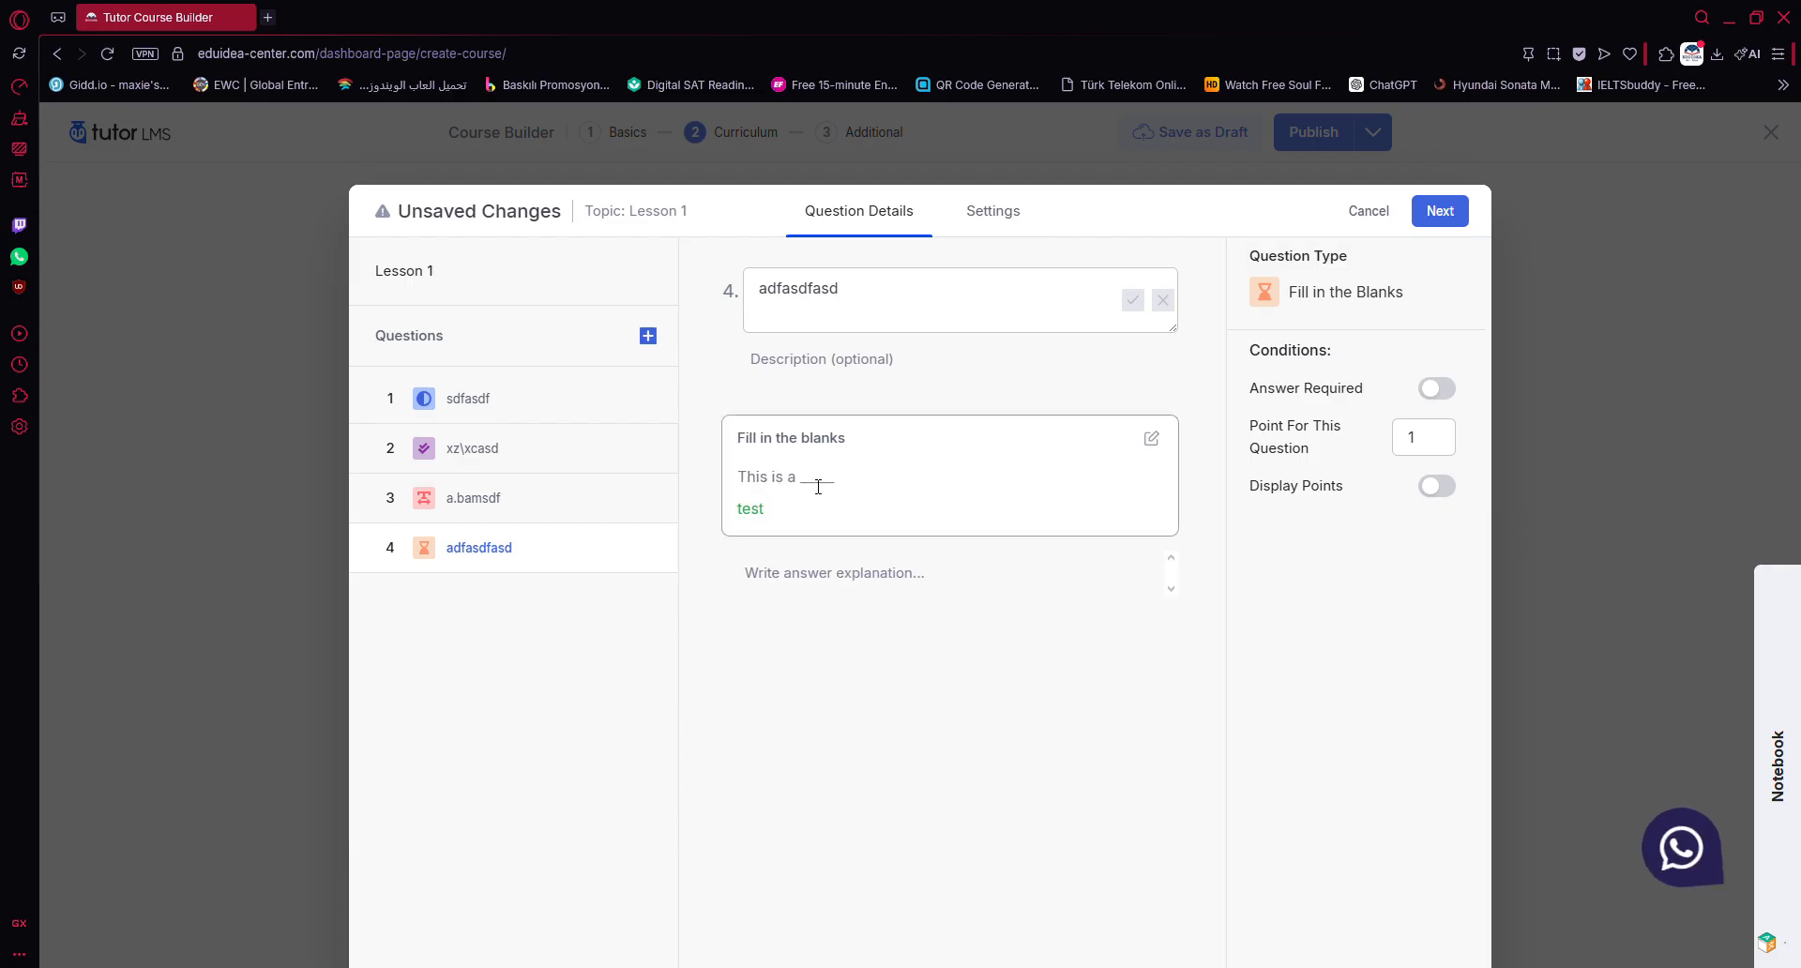
double_click(759, 519)
left_click(899, 797)
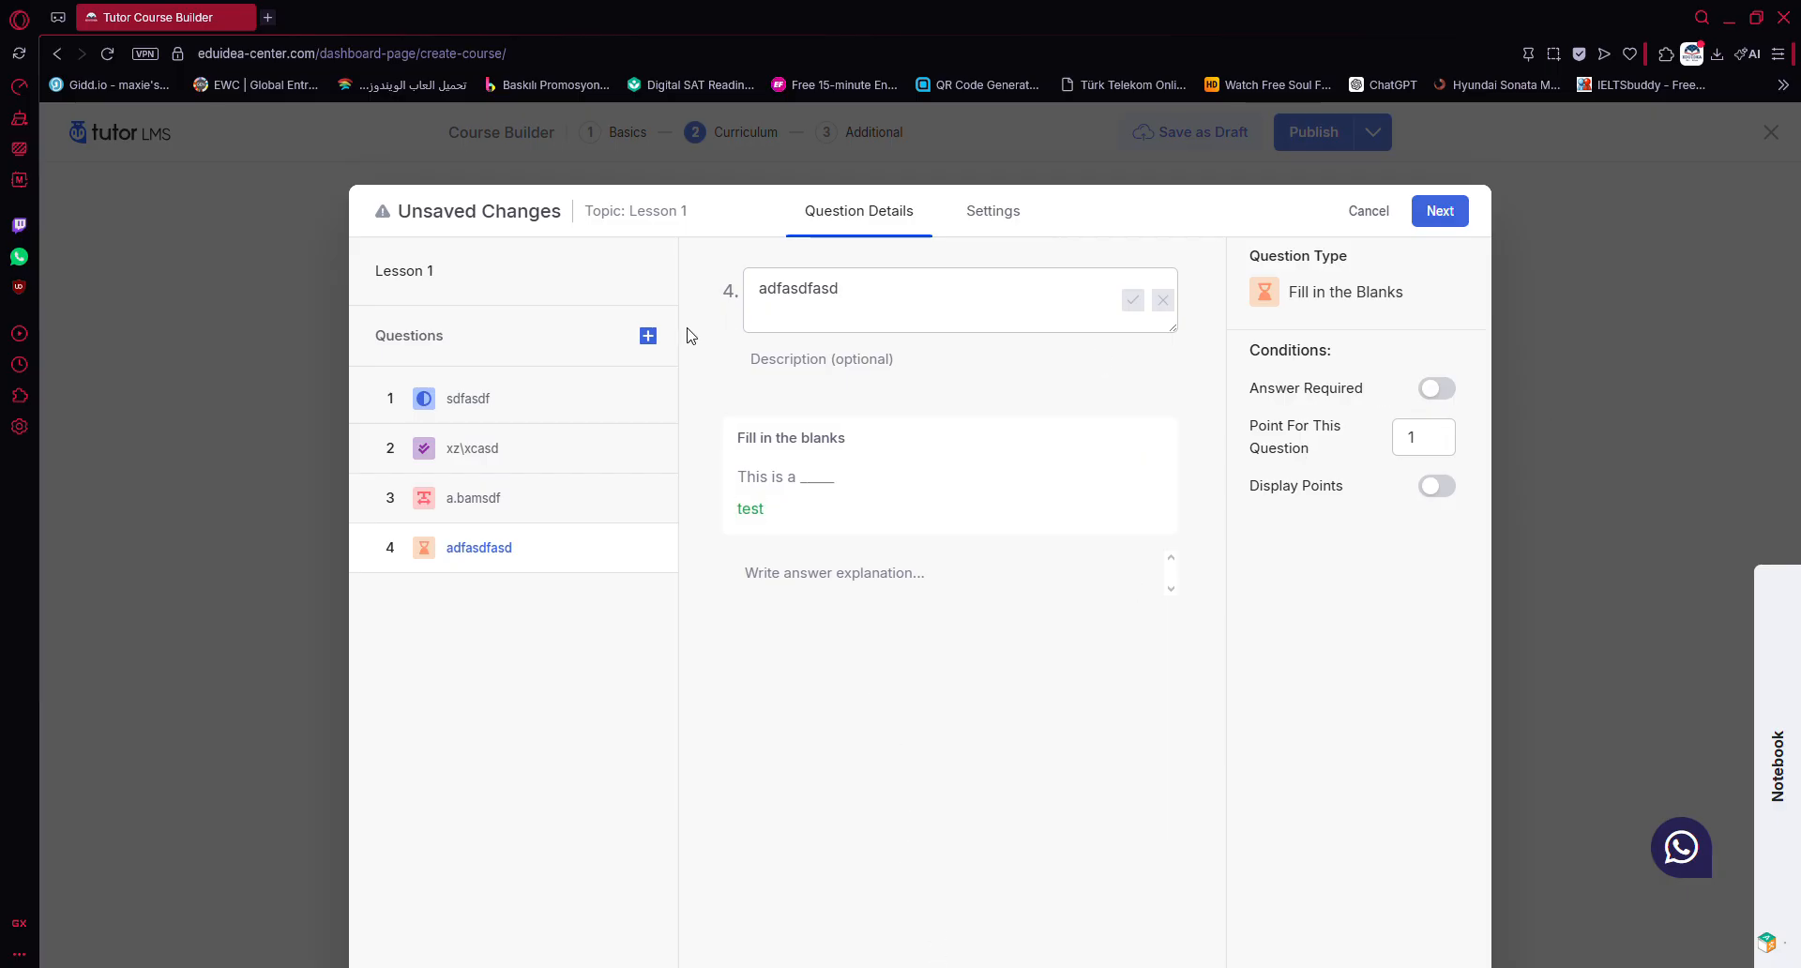
Step: Add a Short Answer question with its default title and compare it with the Open Ended/Essay question
left_click_drag(689, 335, 666, 337)
left_click(654, 337)
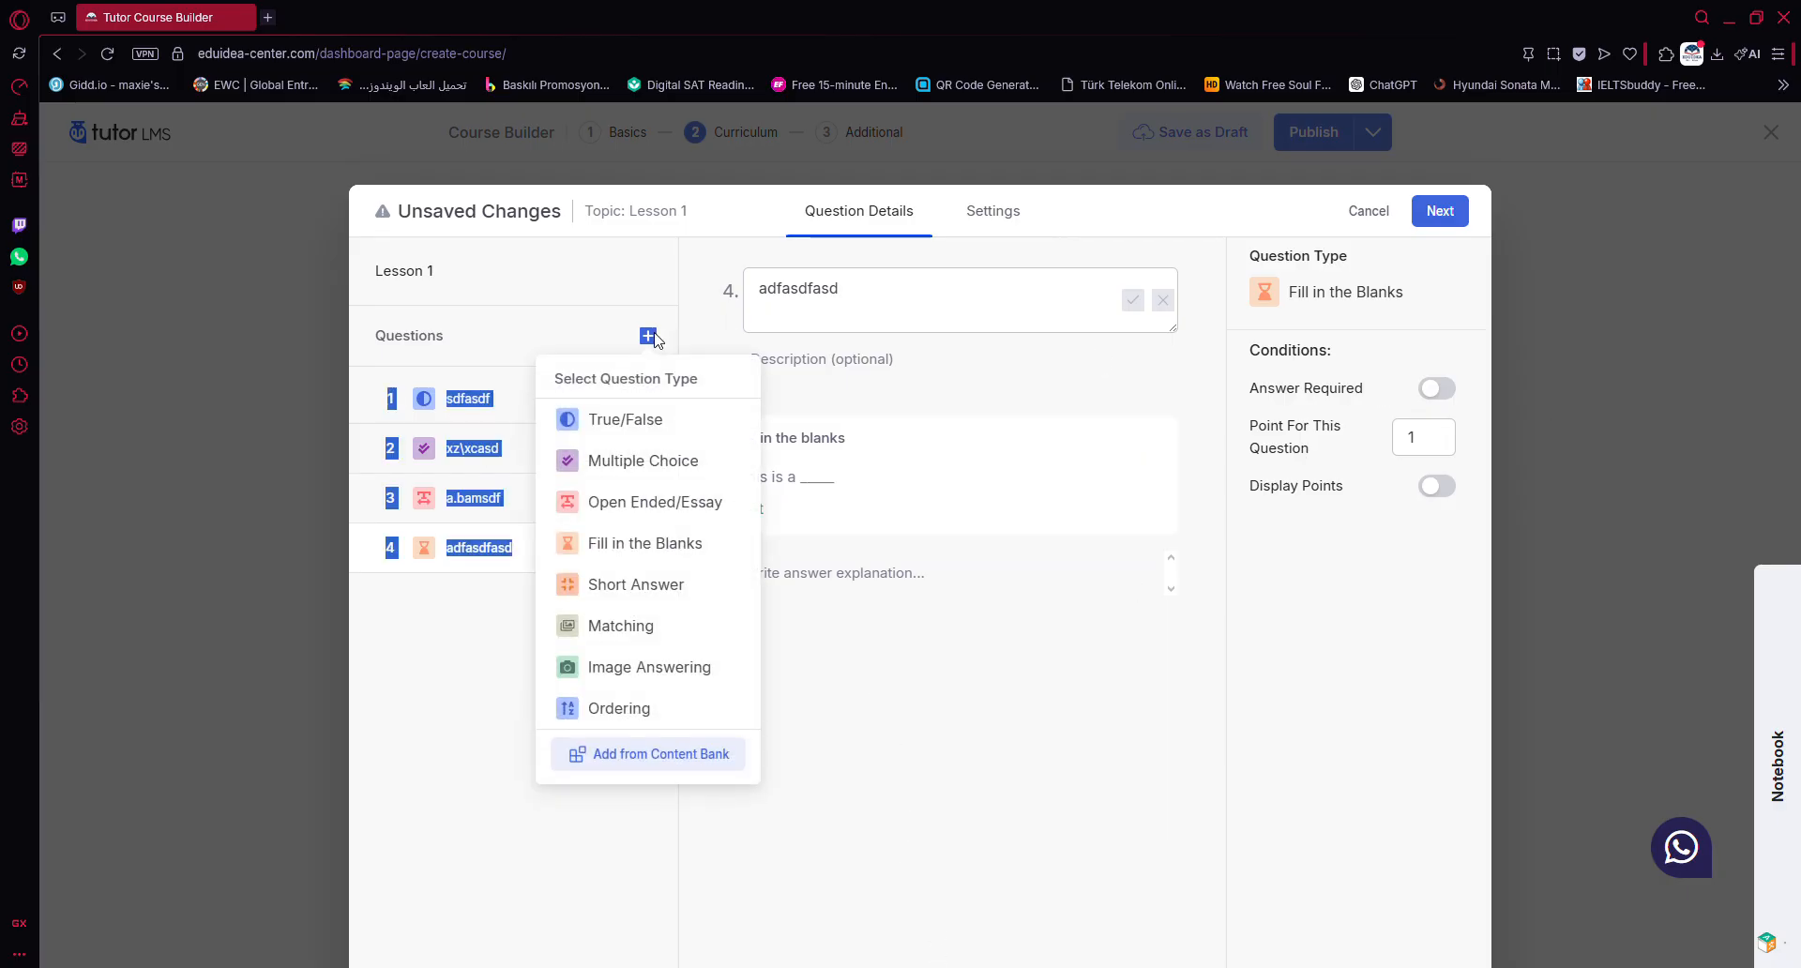
left_click(679, 589)
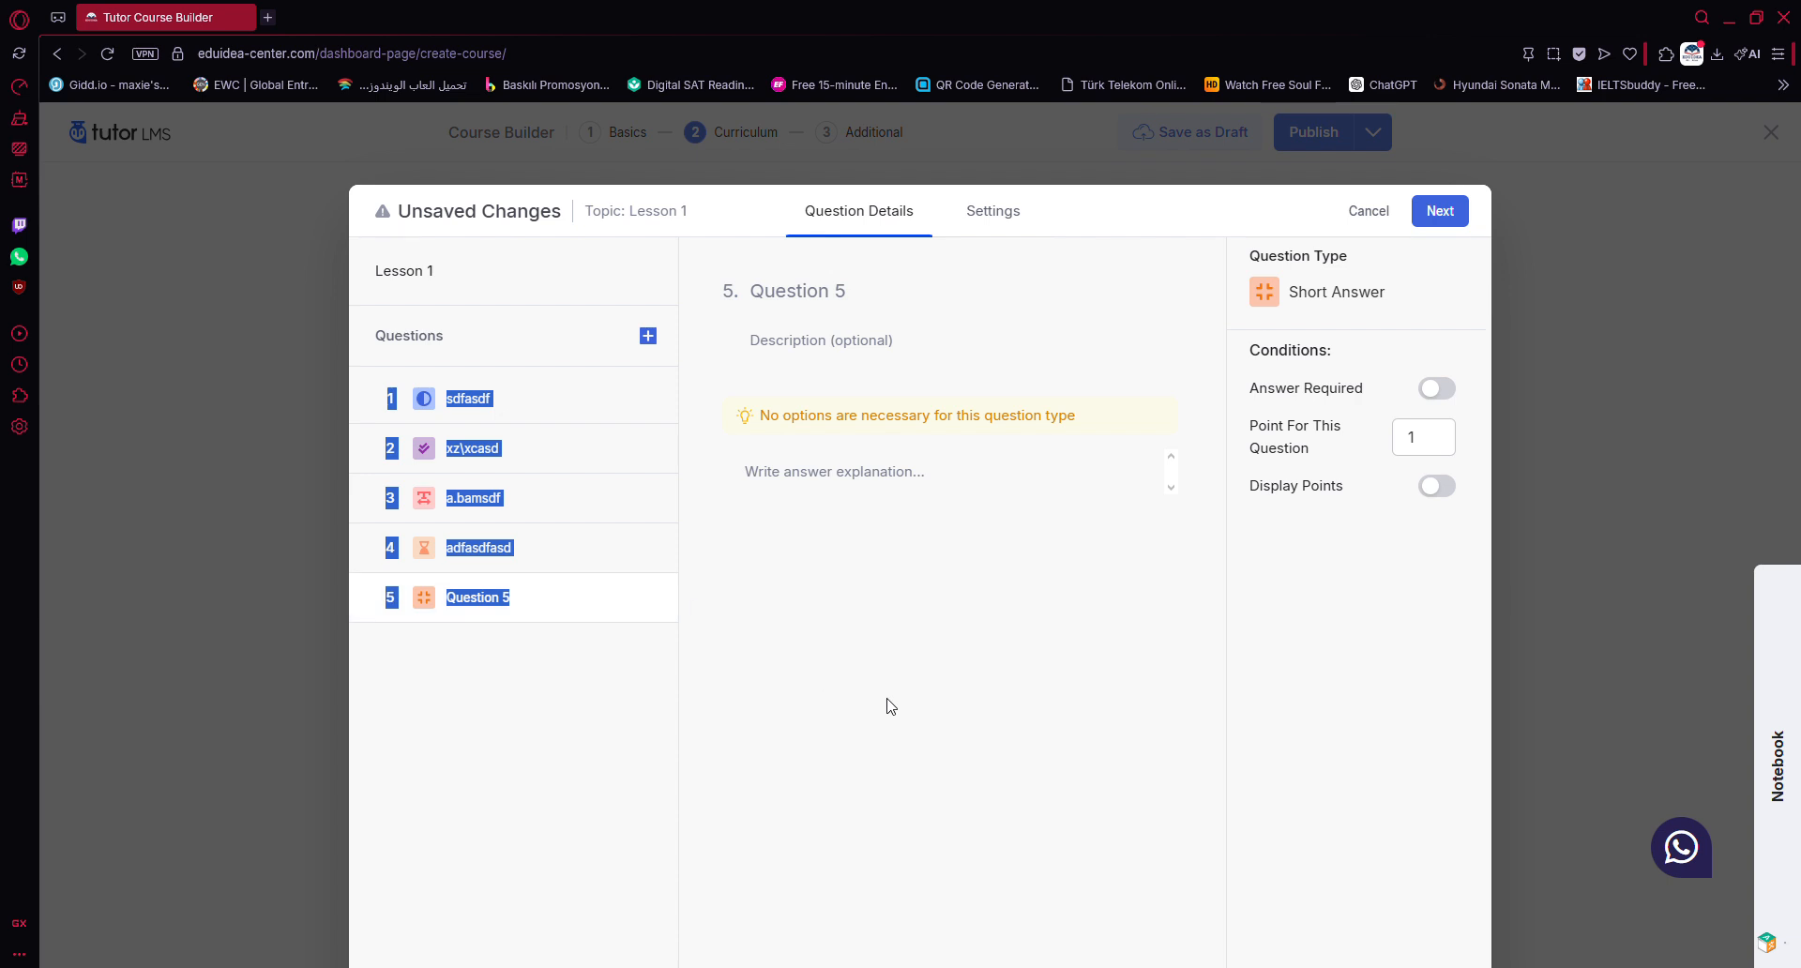
left_click(489, 506)
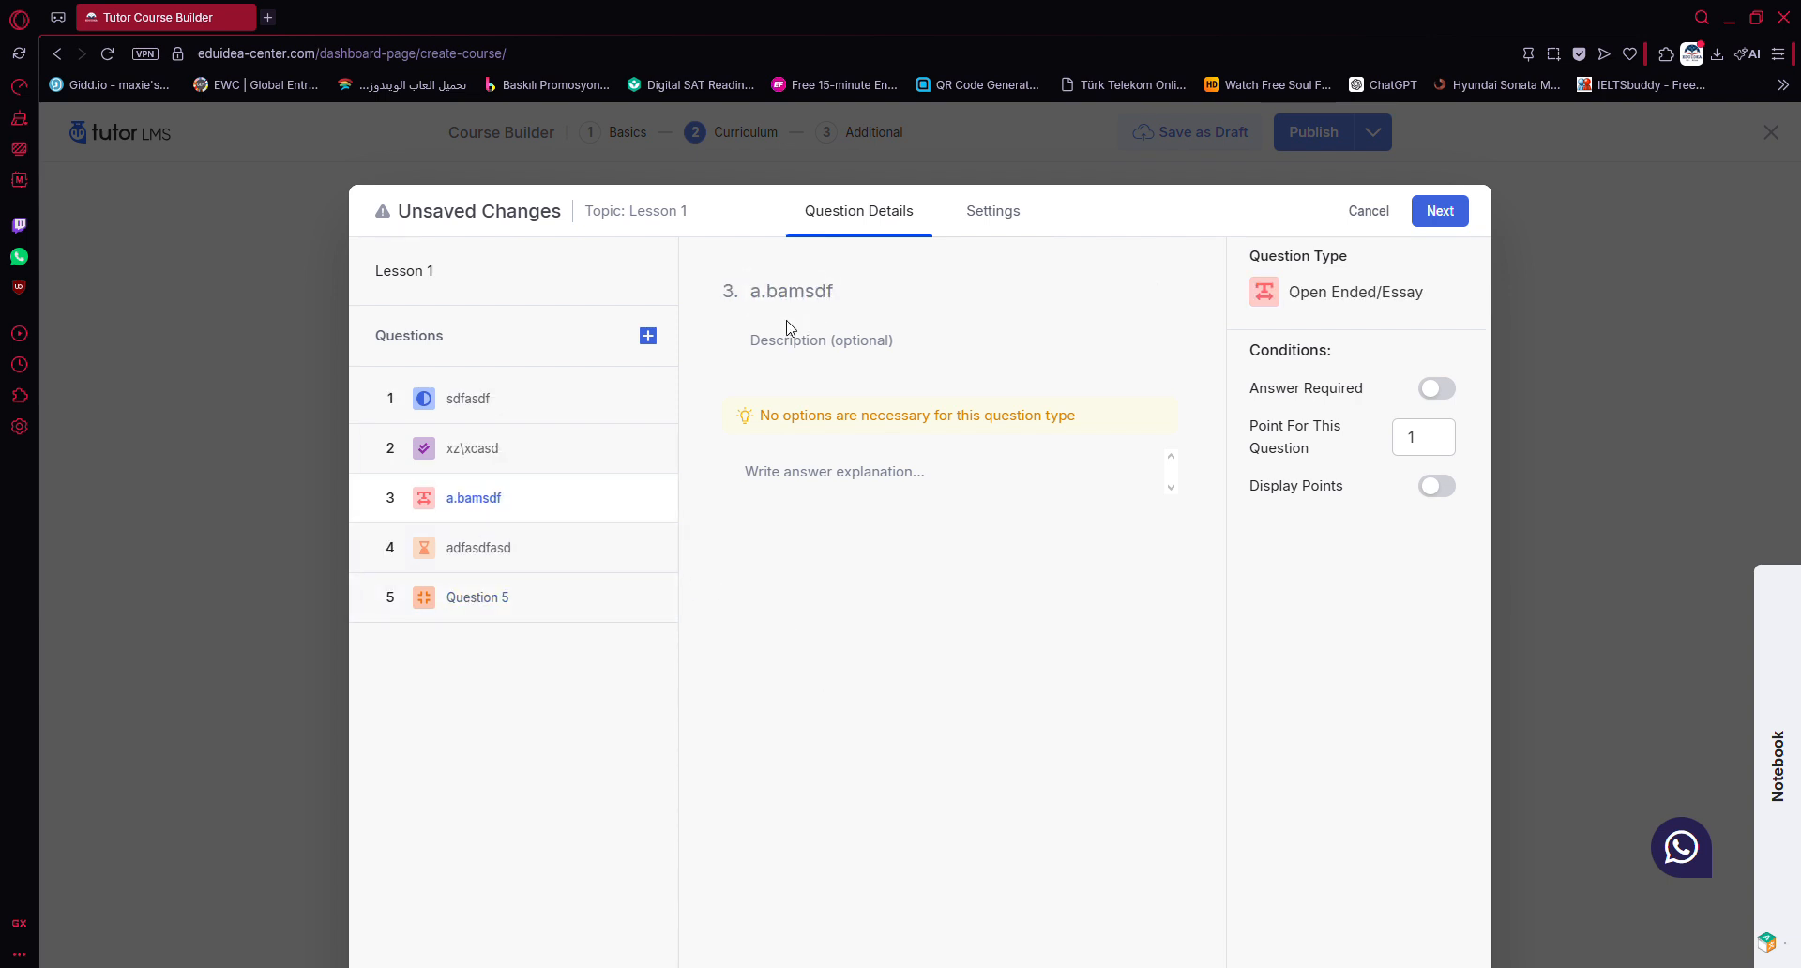
left_click(507, 595)
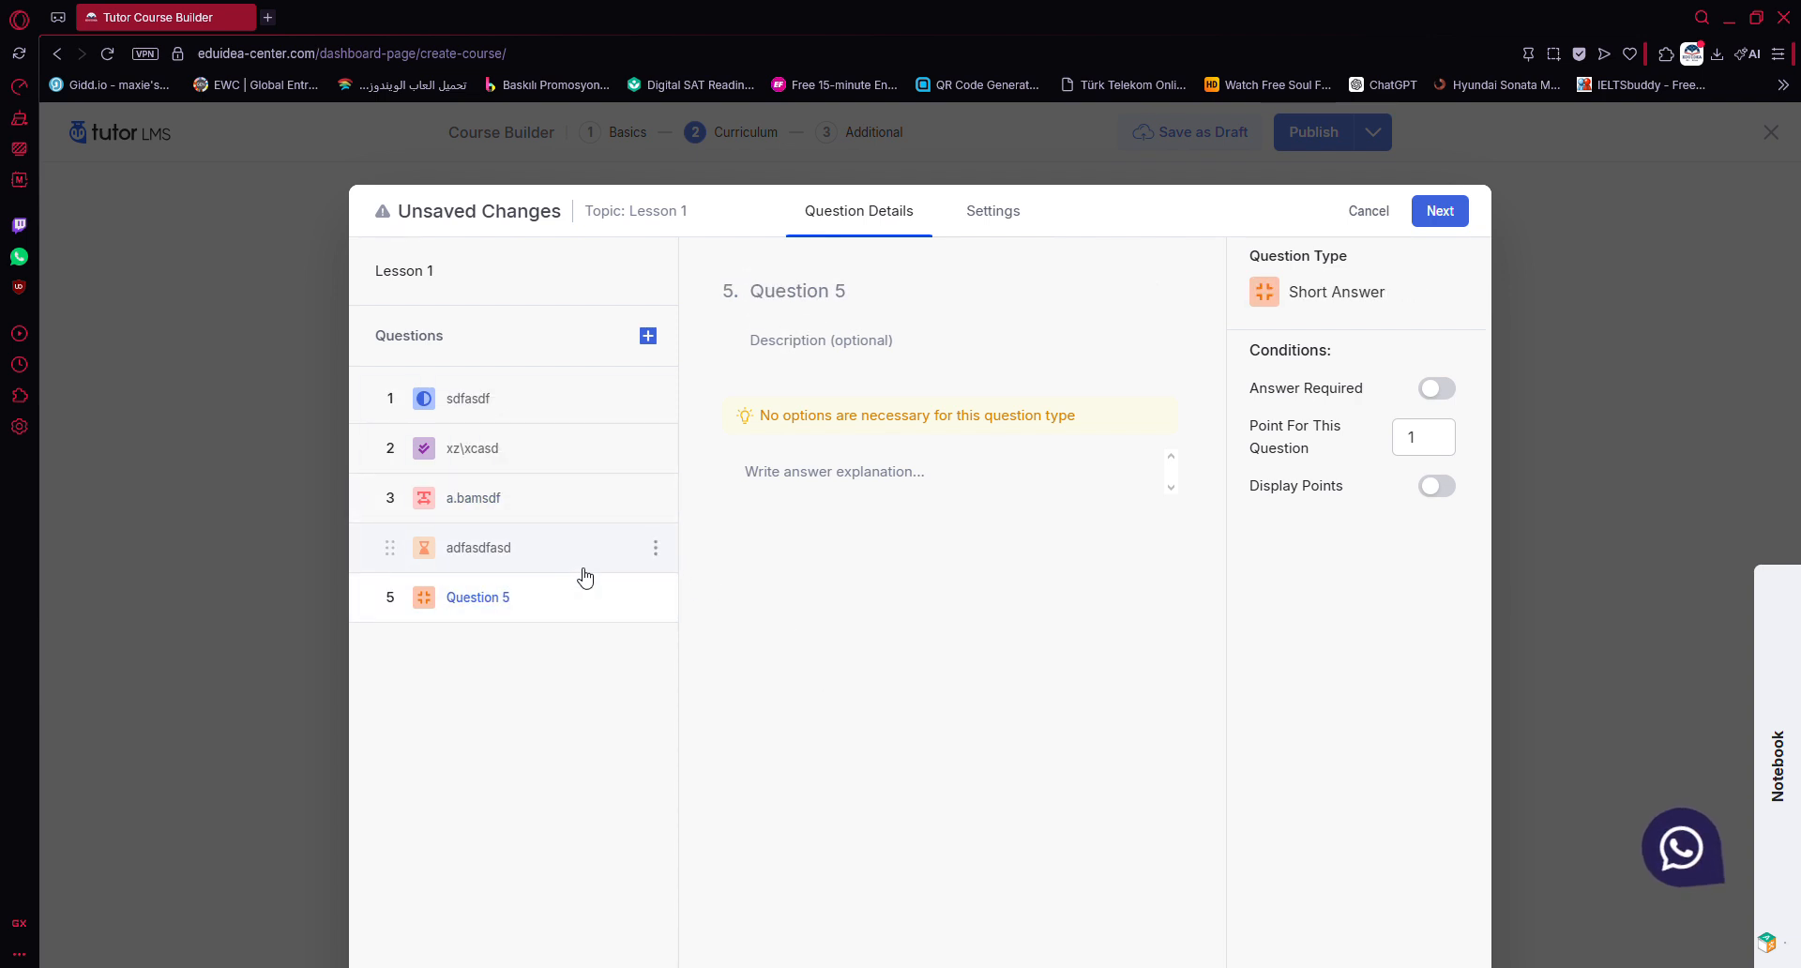
Step: Add a Matching question with its default title and one option pairing "This is" with "a test"
left_click(648, 335)
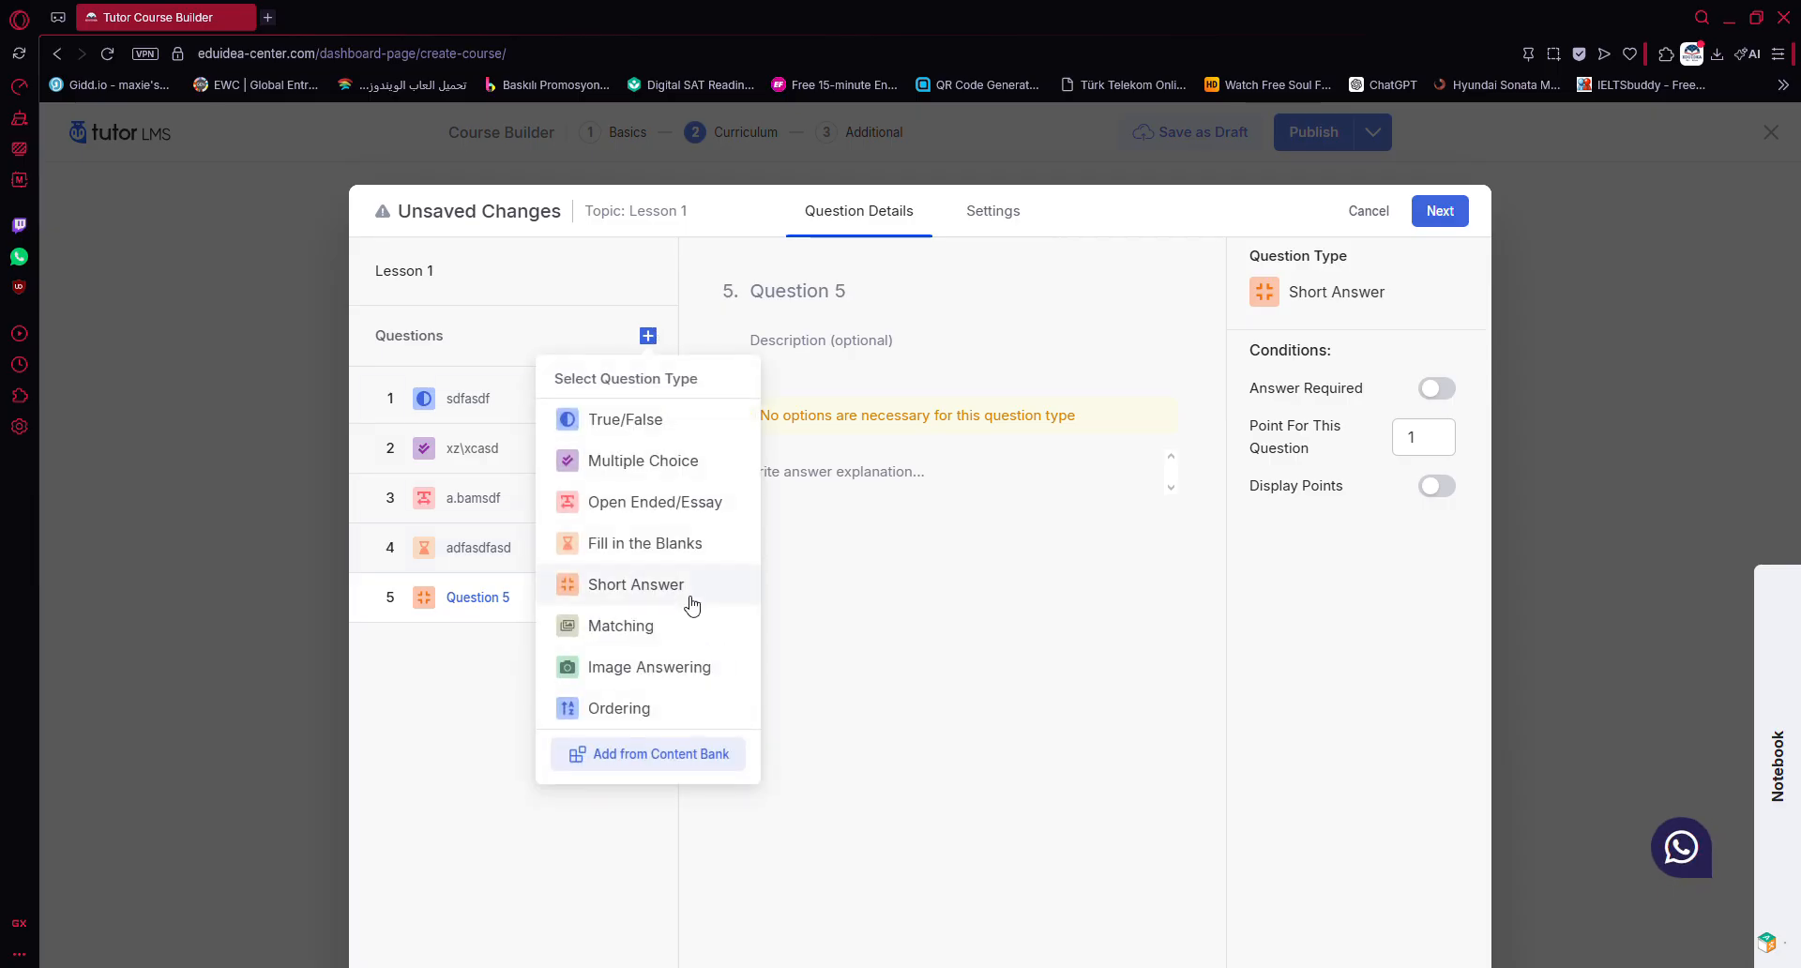
left_click(678, 625)
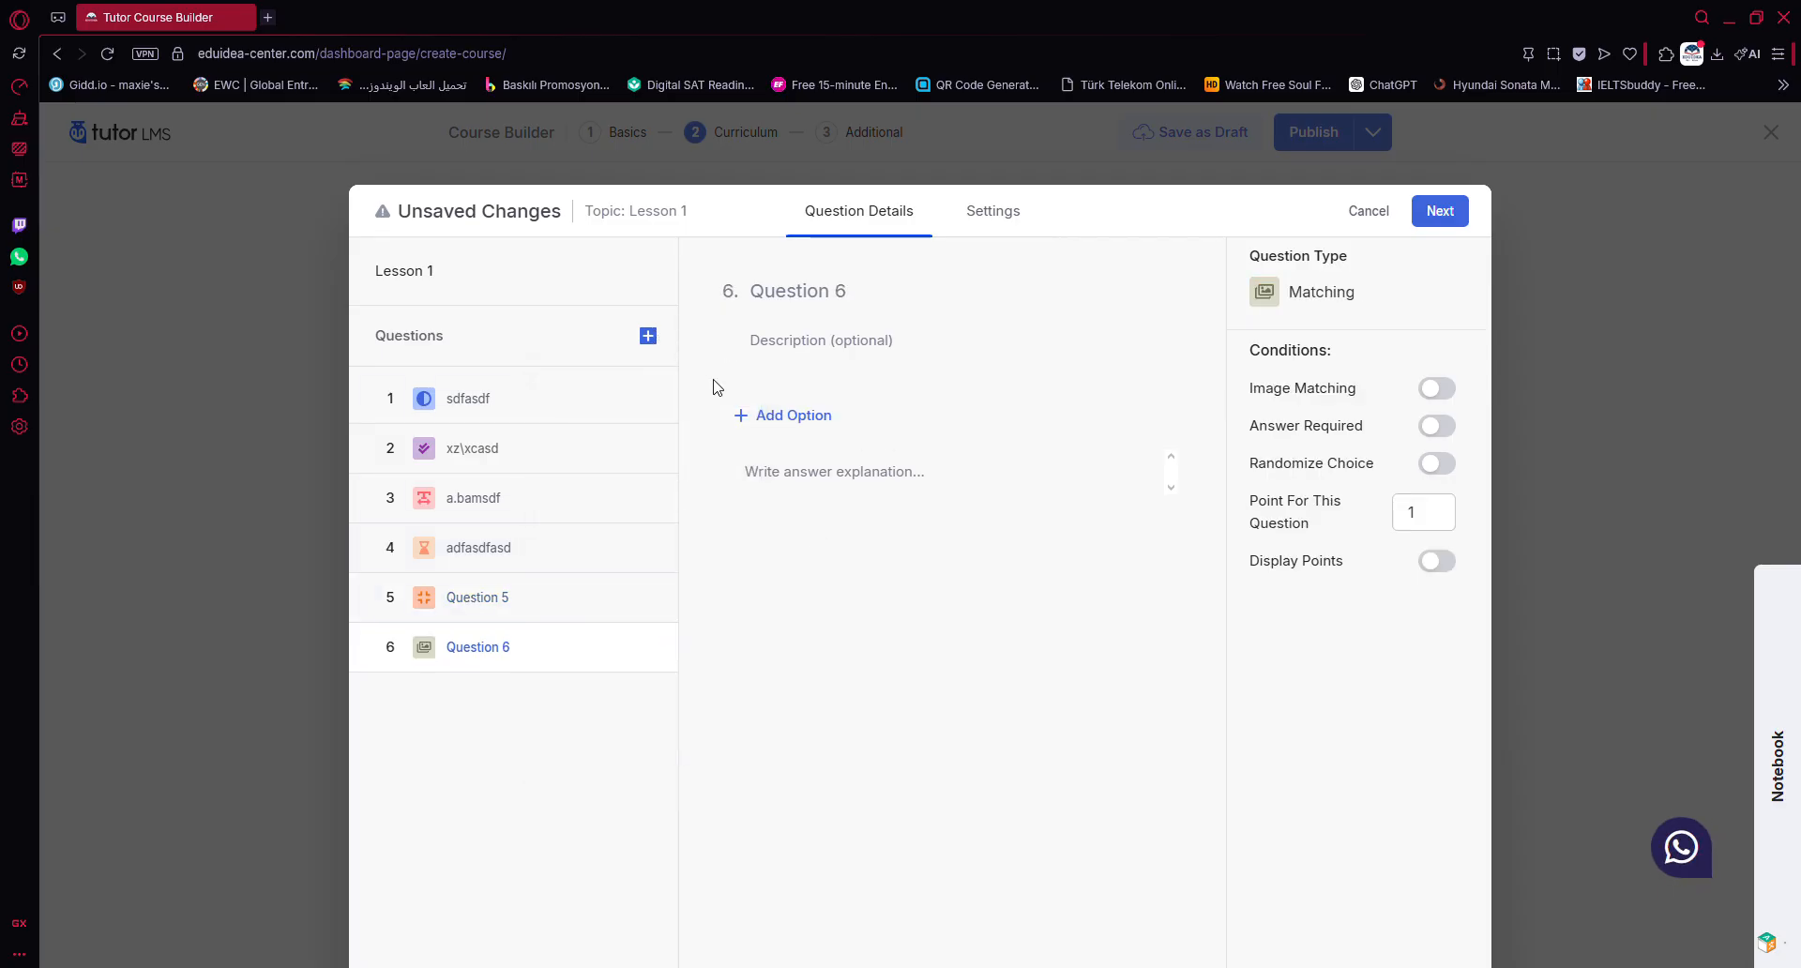
left_click(792, 415)
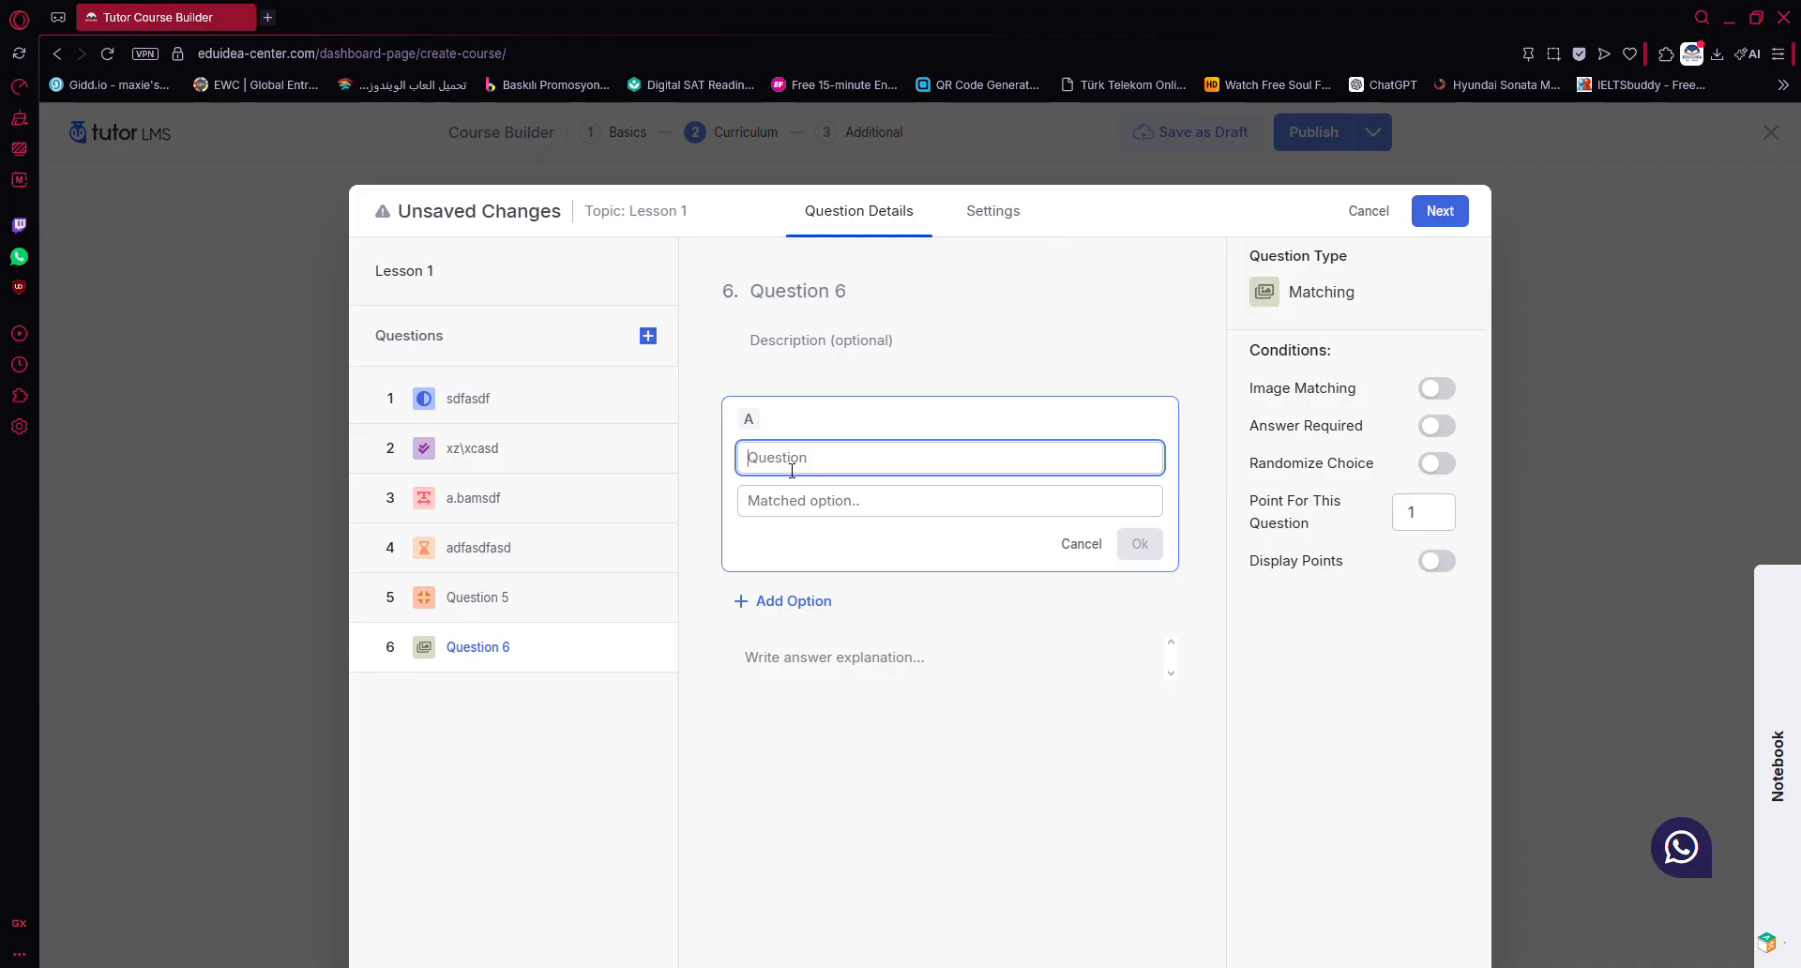
type("This is")
left_click(849, 511)
type("a test")
left_click(1135, 546)
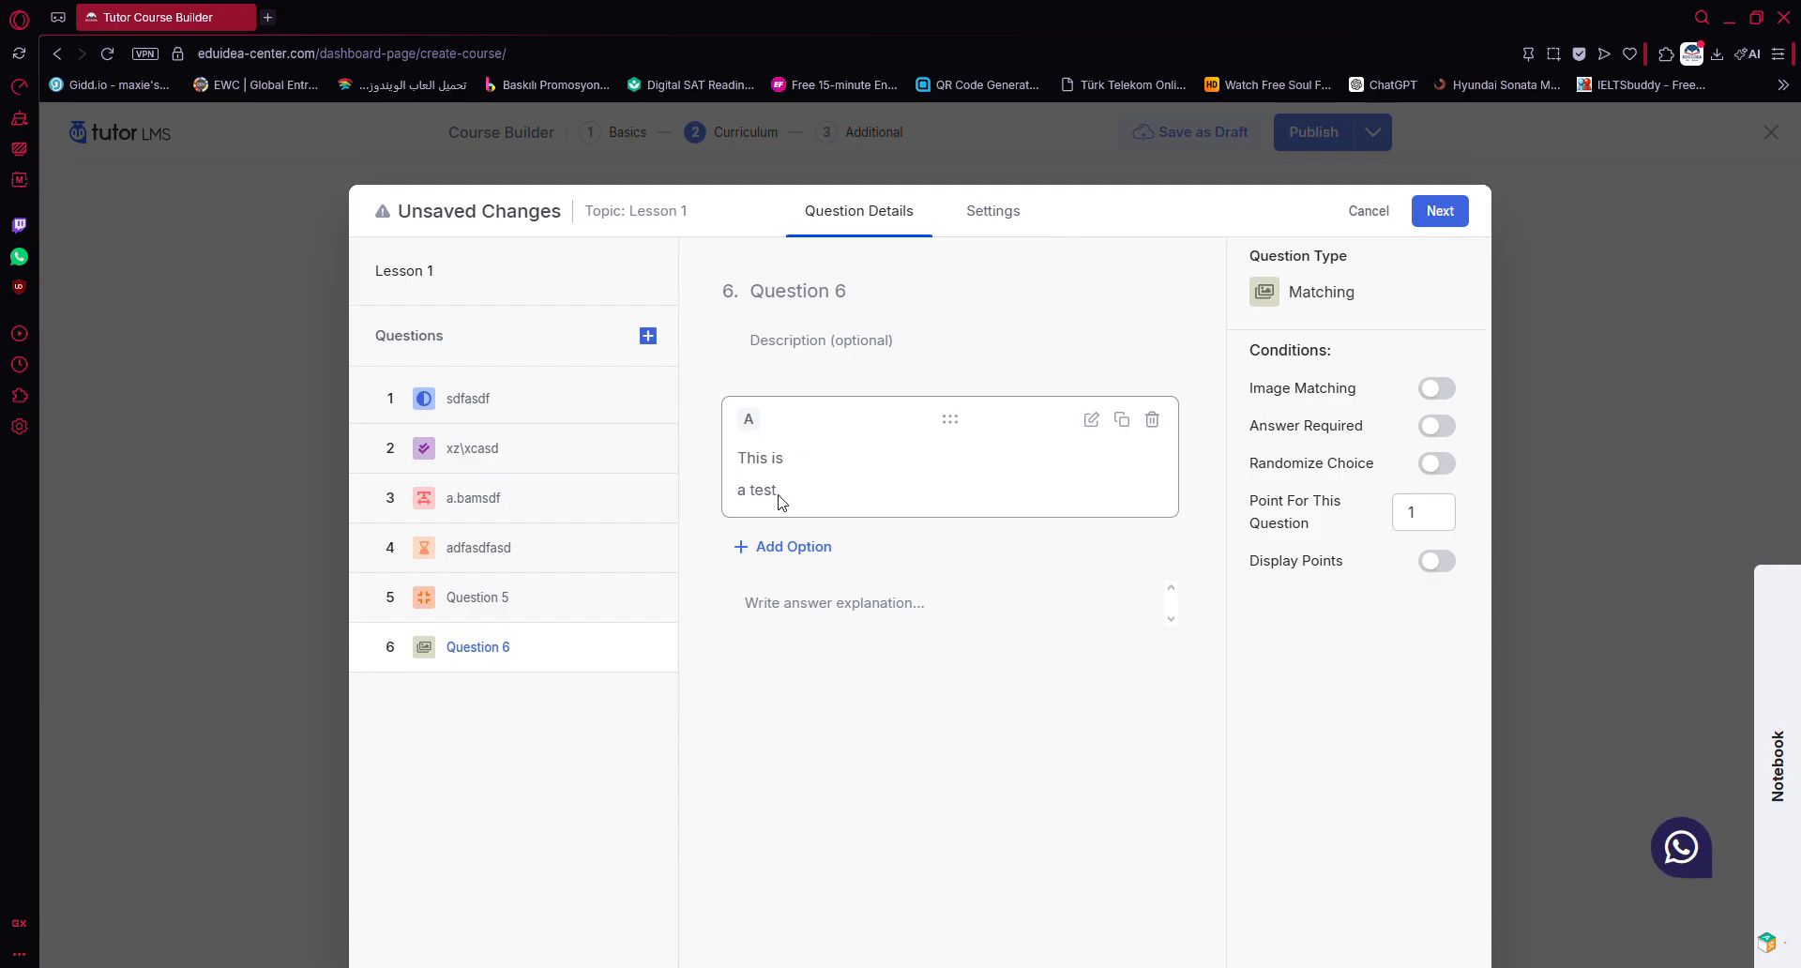
Step: Try the Image Matching condition on the matching question and switch it back off
left_click(1439, 392)
left_click(1438, 392)
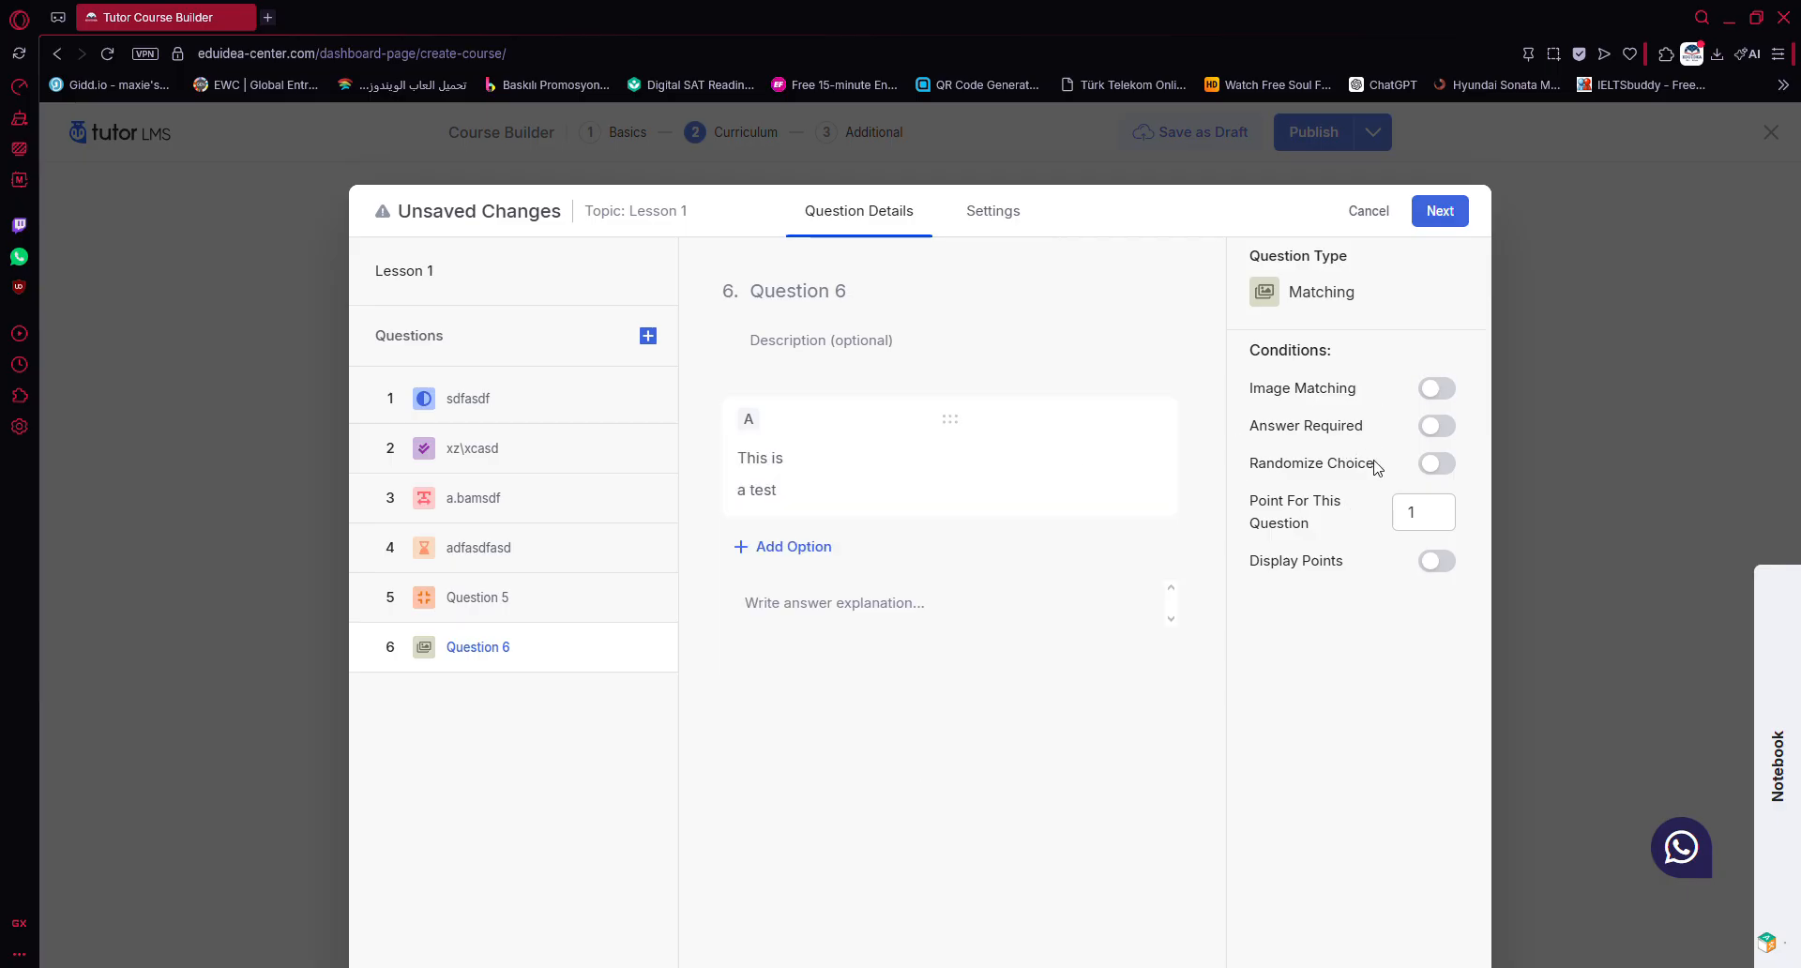
left_click(1436, 392)
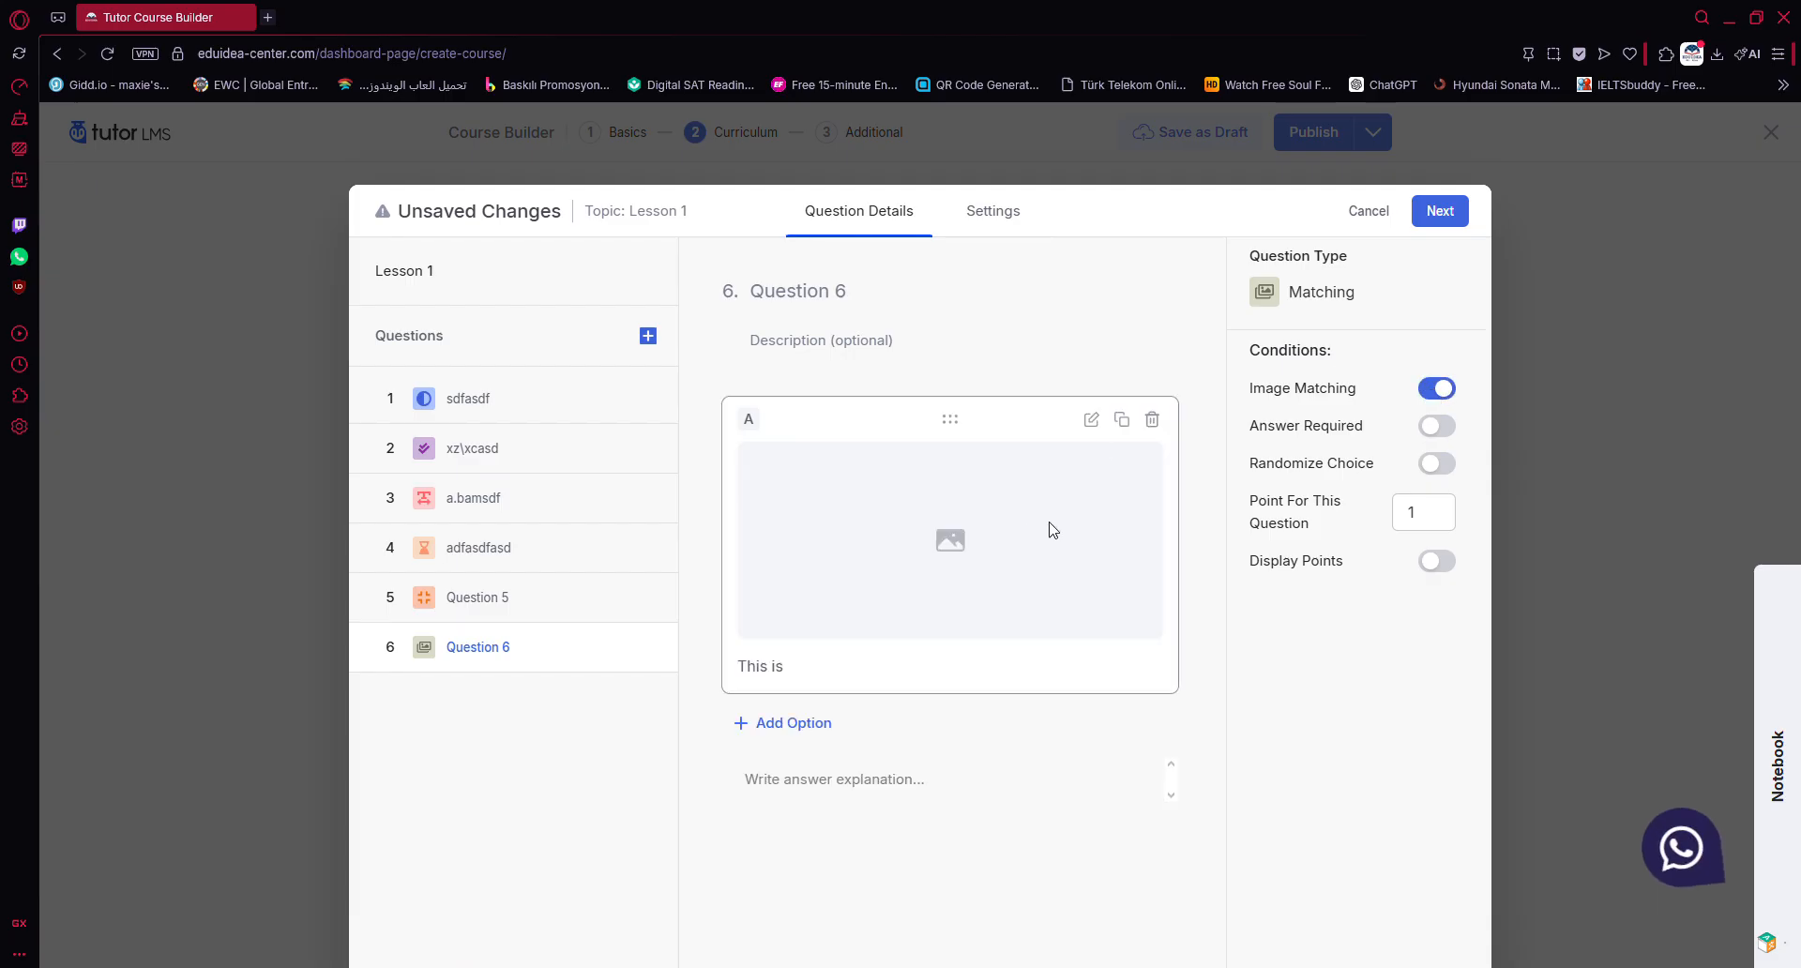
left_click(1436, 390)
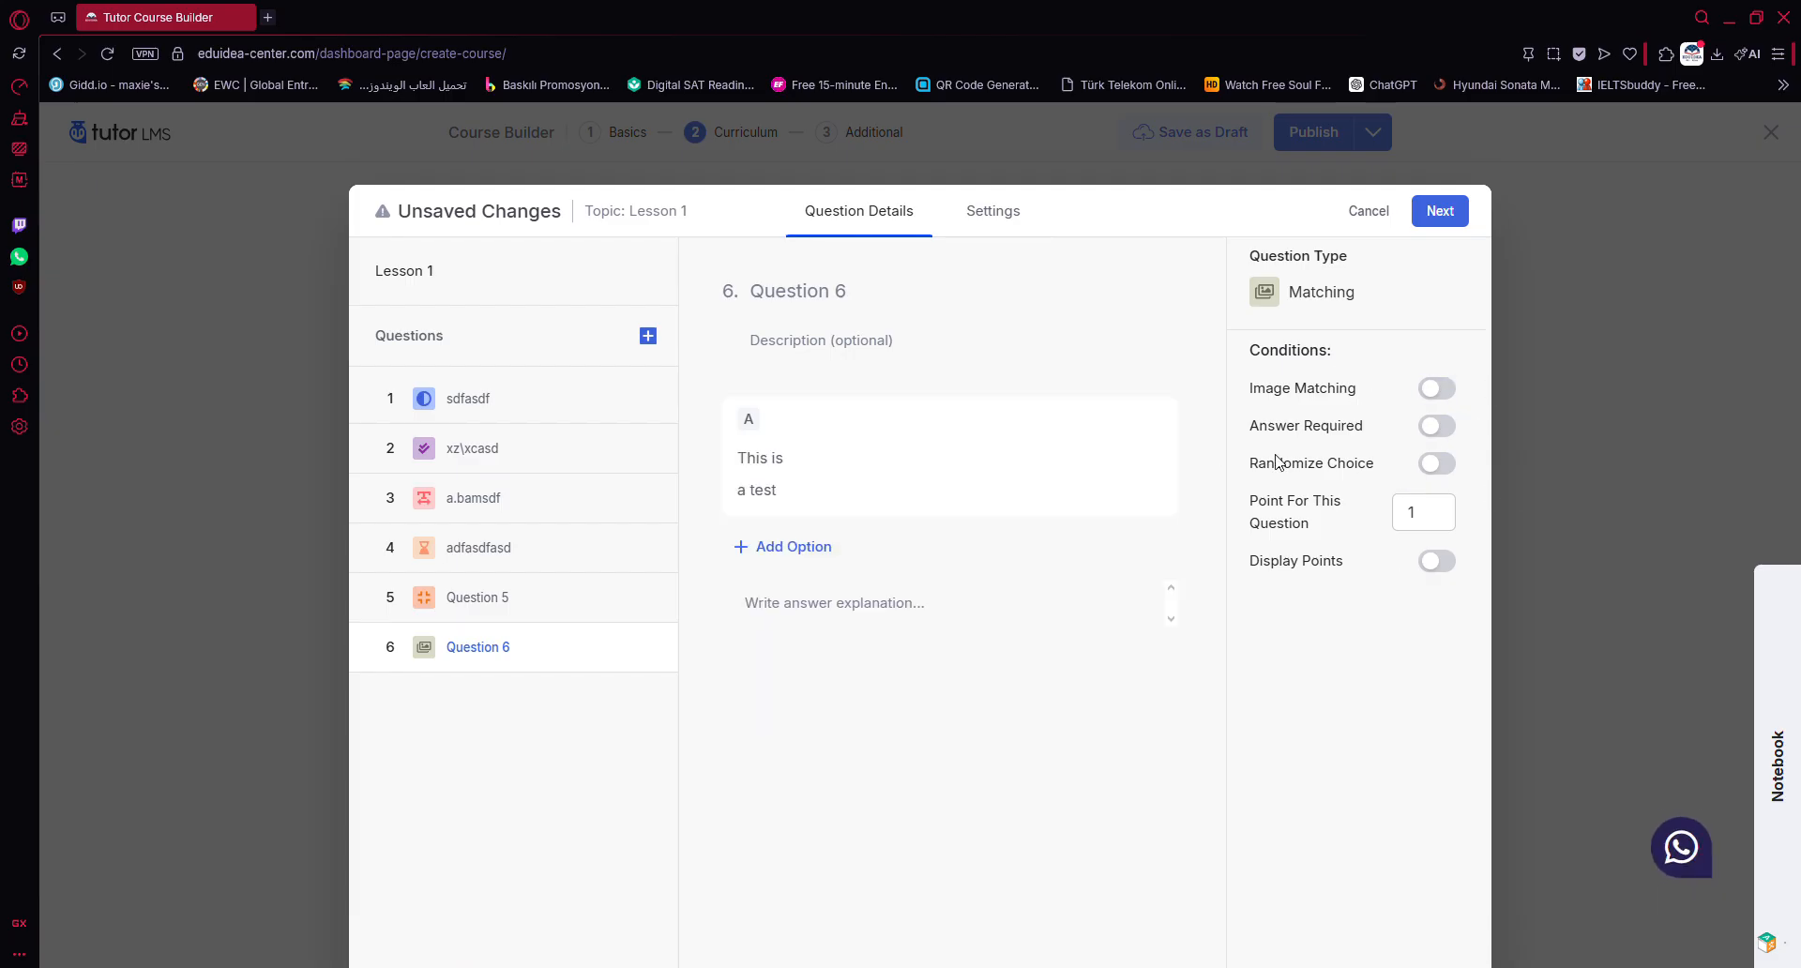
Step: Add an Ordering question with its default title and create three blank options for it
left_click(660, 342)
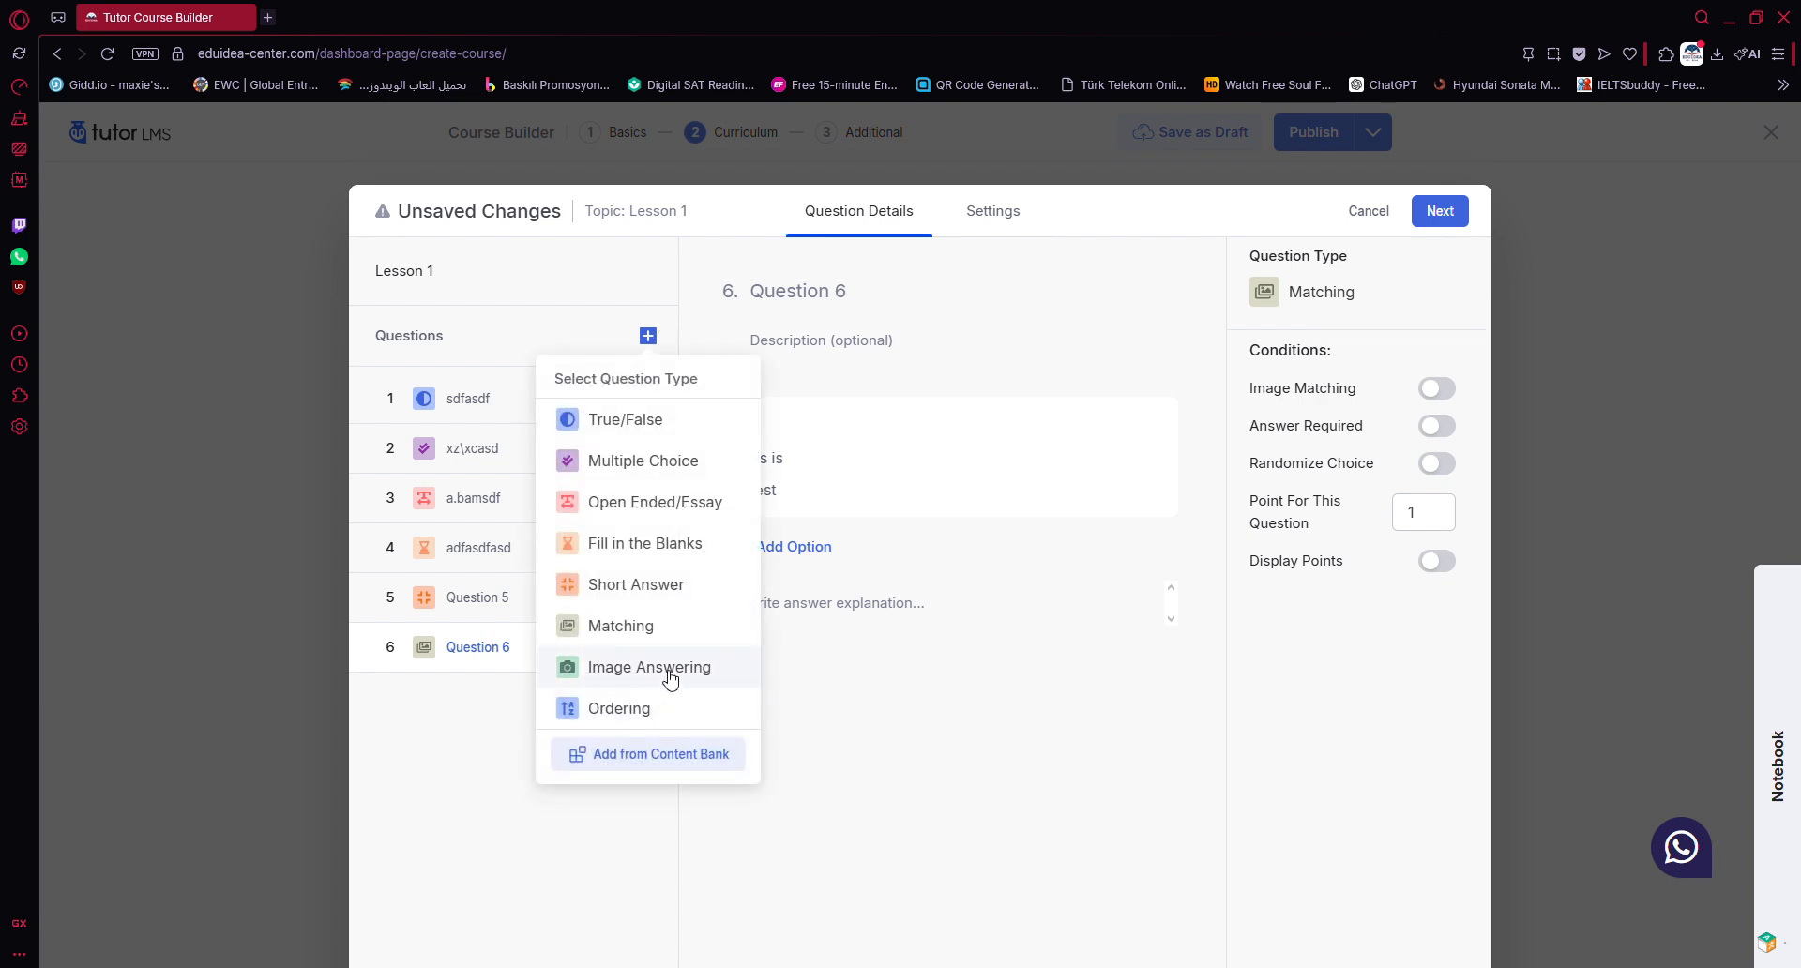
left_click(672, 705)
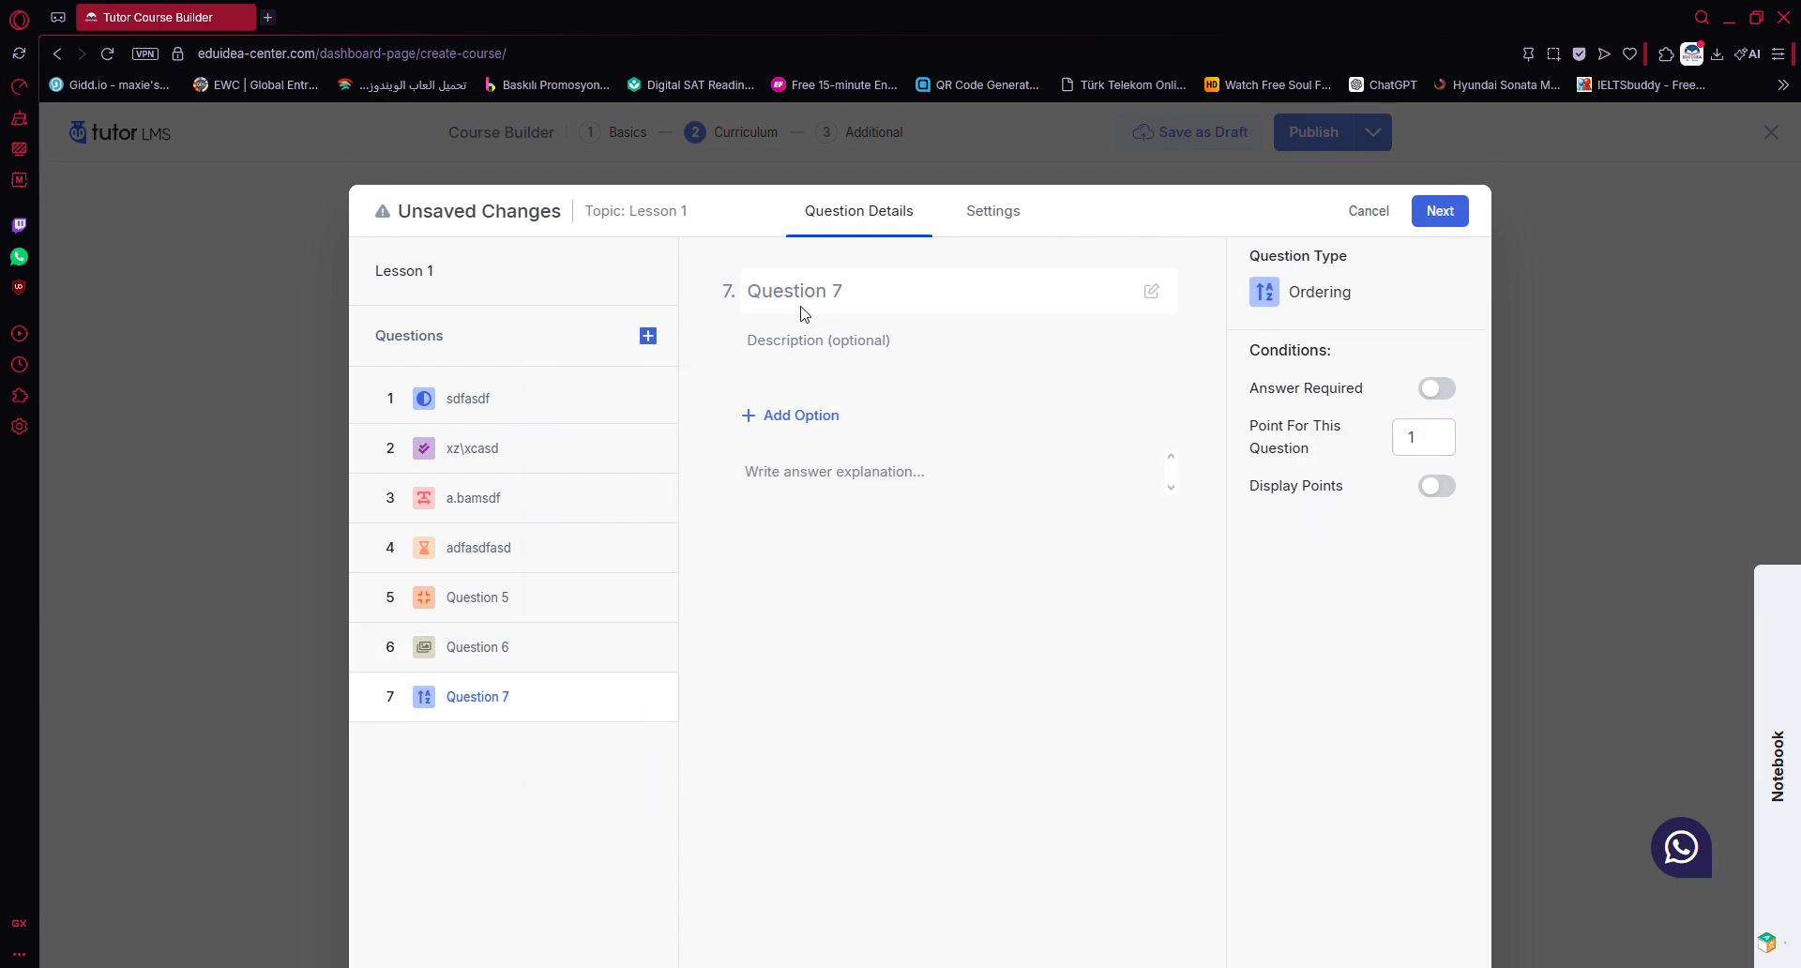
left_click(801, 415)
left_click(784, 585)
left_click(815, 756)
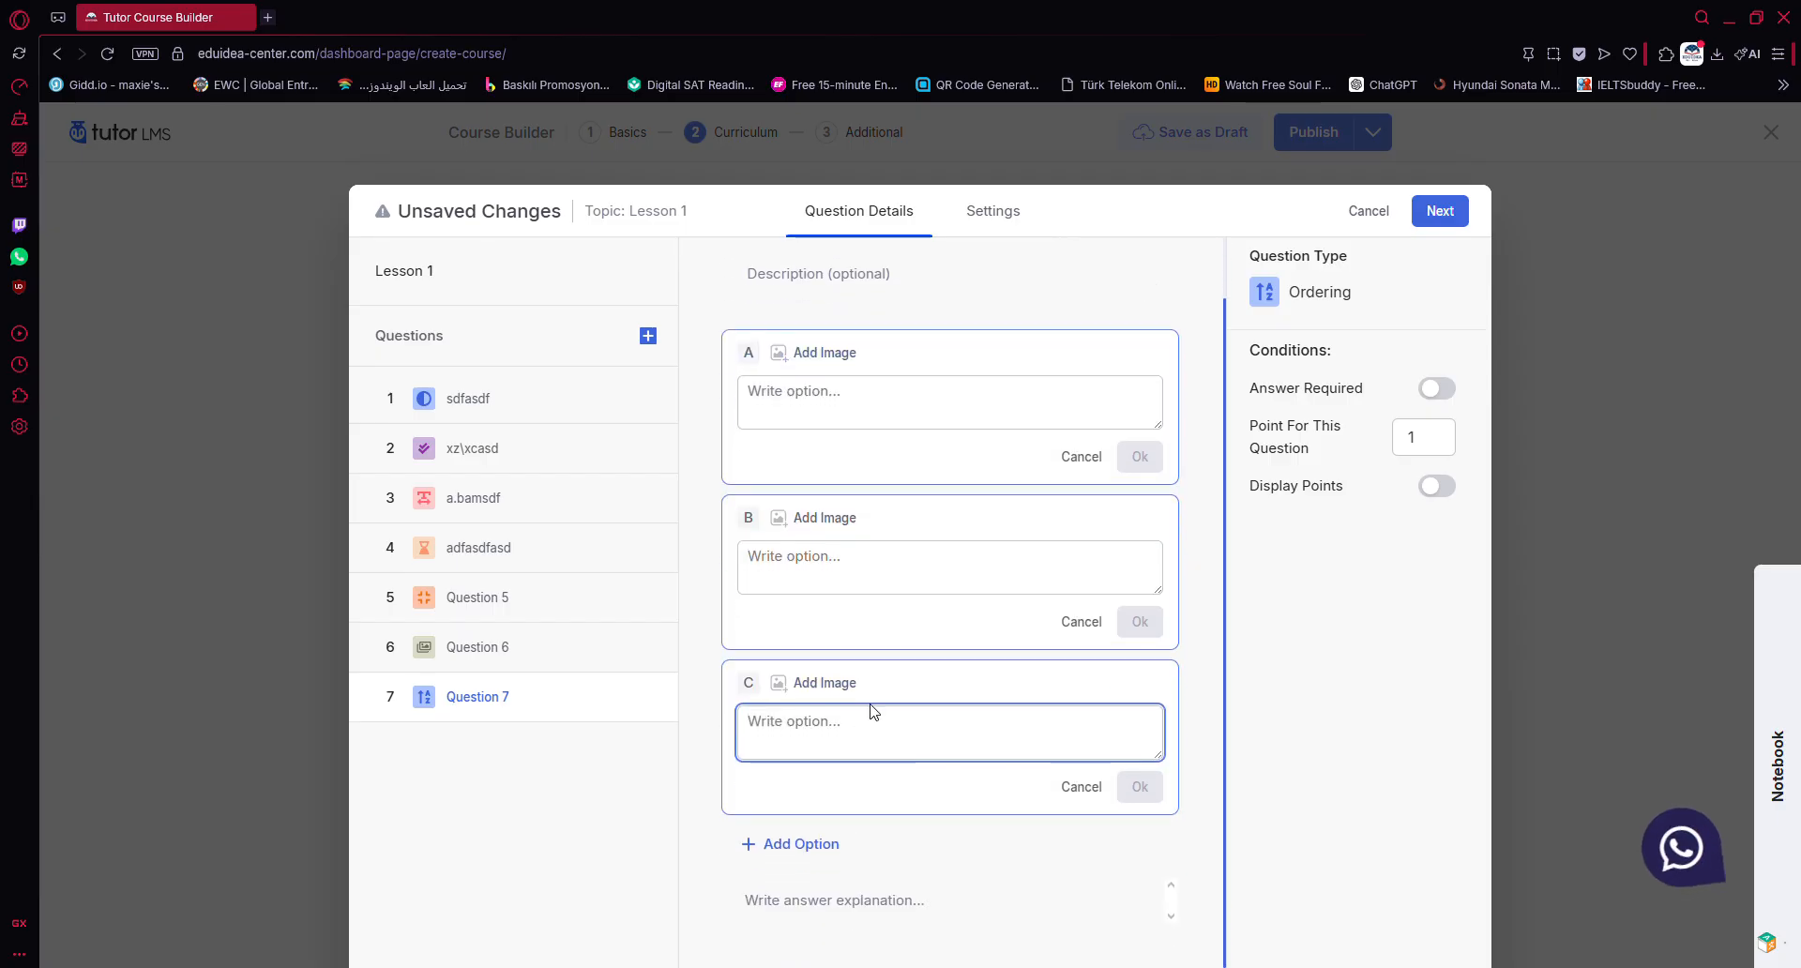
Step: Fill the ordering question's options A, B and C with "1", "2" and "3" and save each one
left_click(760, 413)
type("1")
left_click(804, 558)
type("2")
left_click(841, 776)
type("3")
left_click(1140, 788)
left_click(1146, 688)
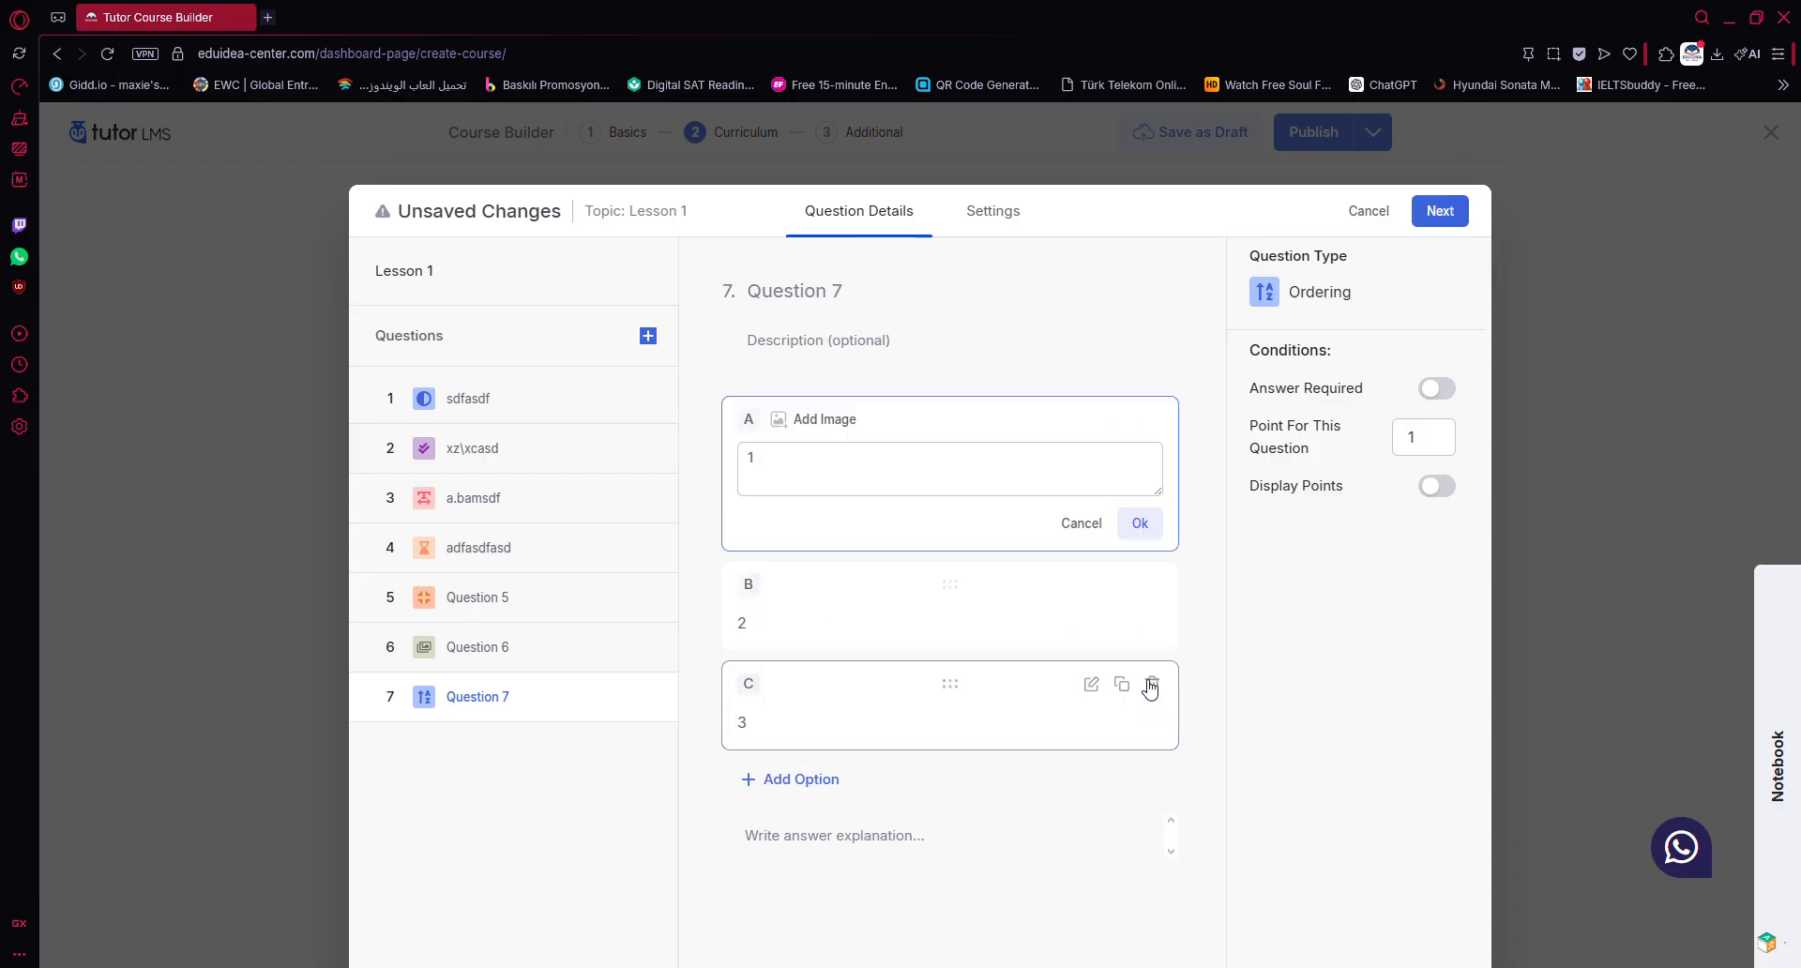
left_click(1140, 523)
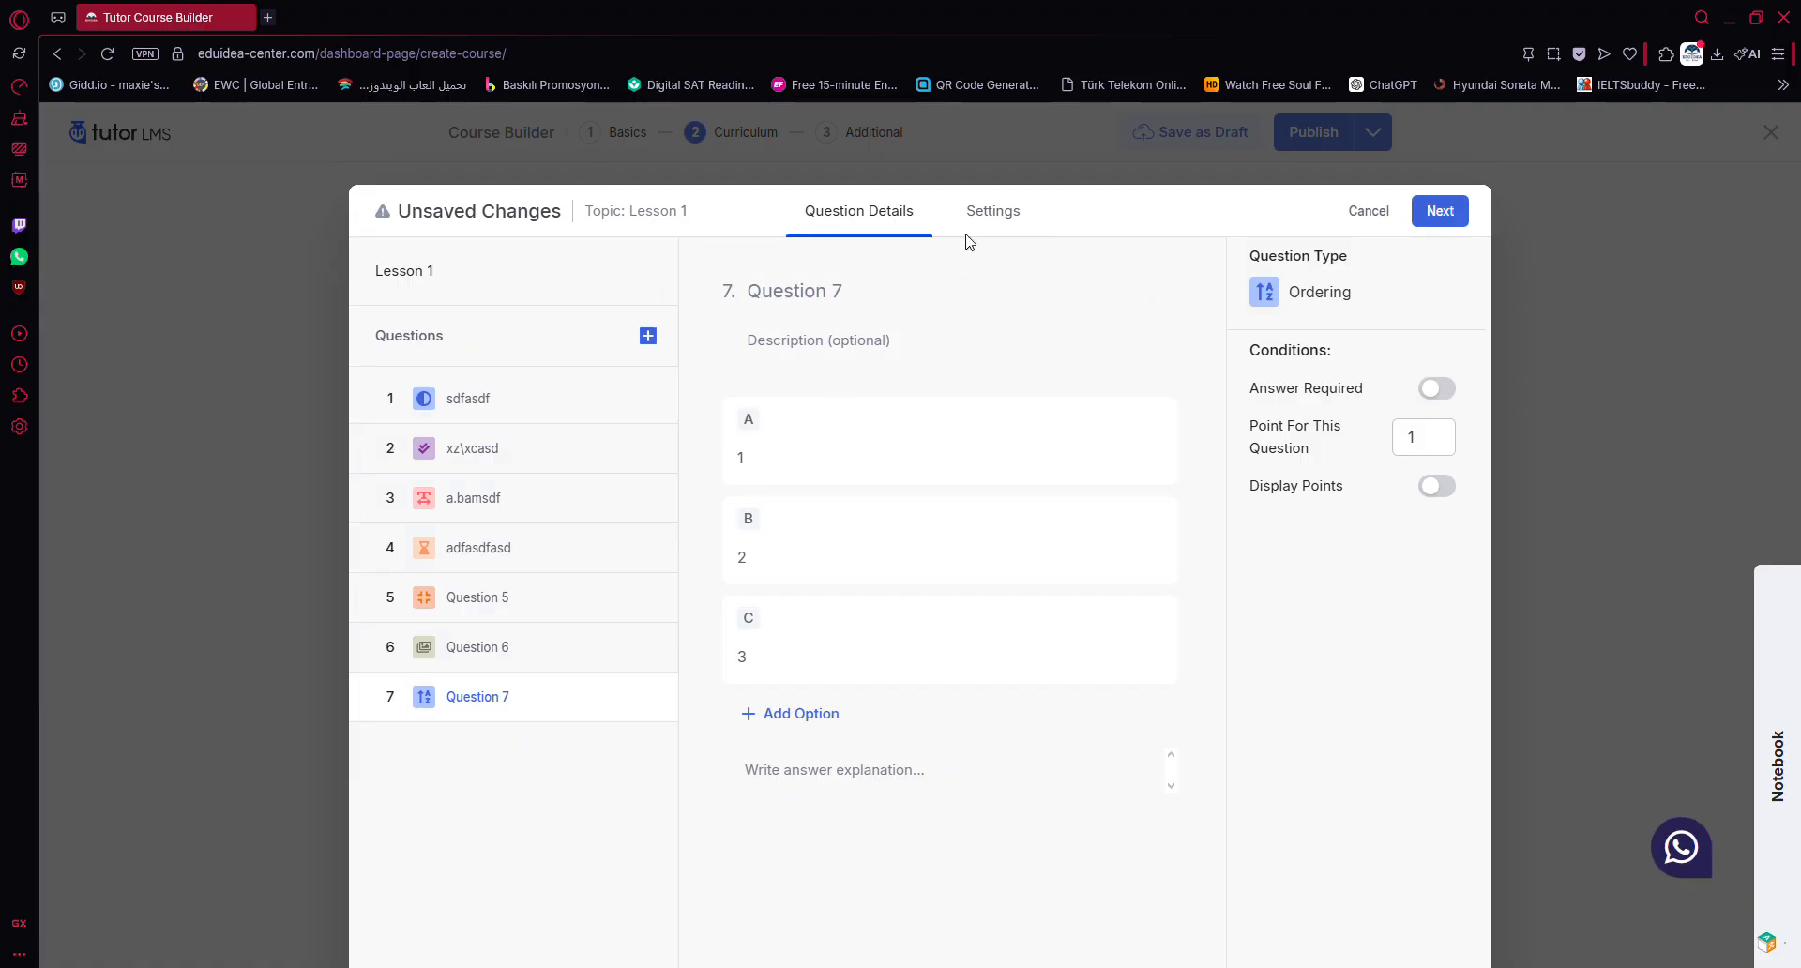
Step: Set the time limit unit to Seconds in the quiz settings, leaving Hide Quiz Time off
left_click(996, 225)
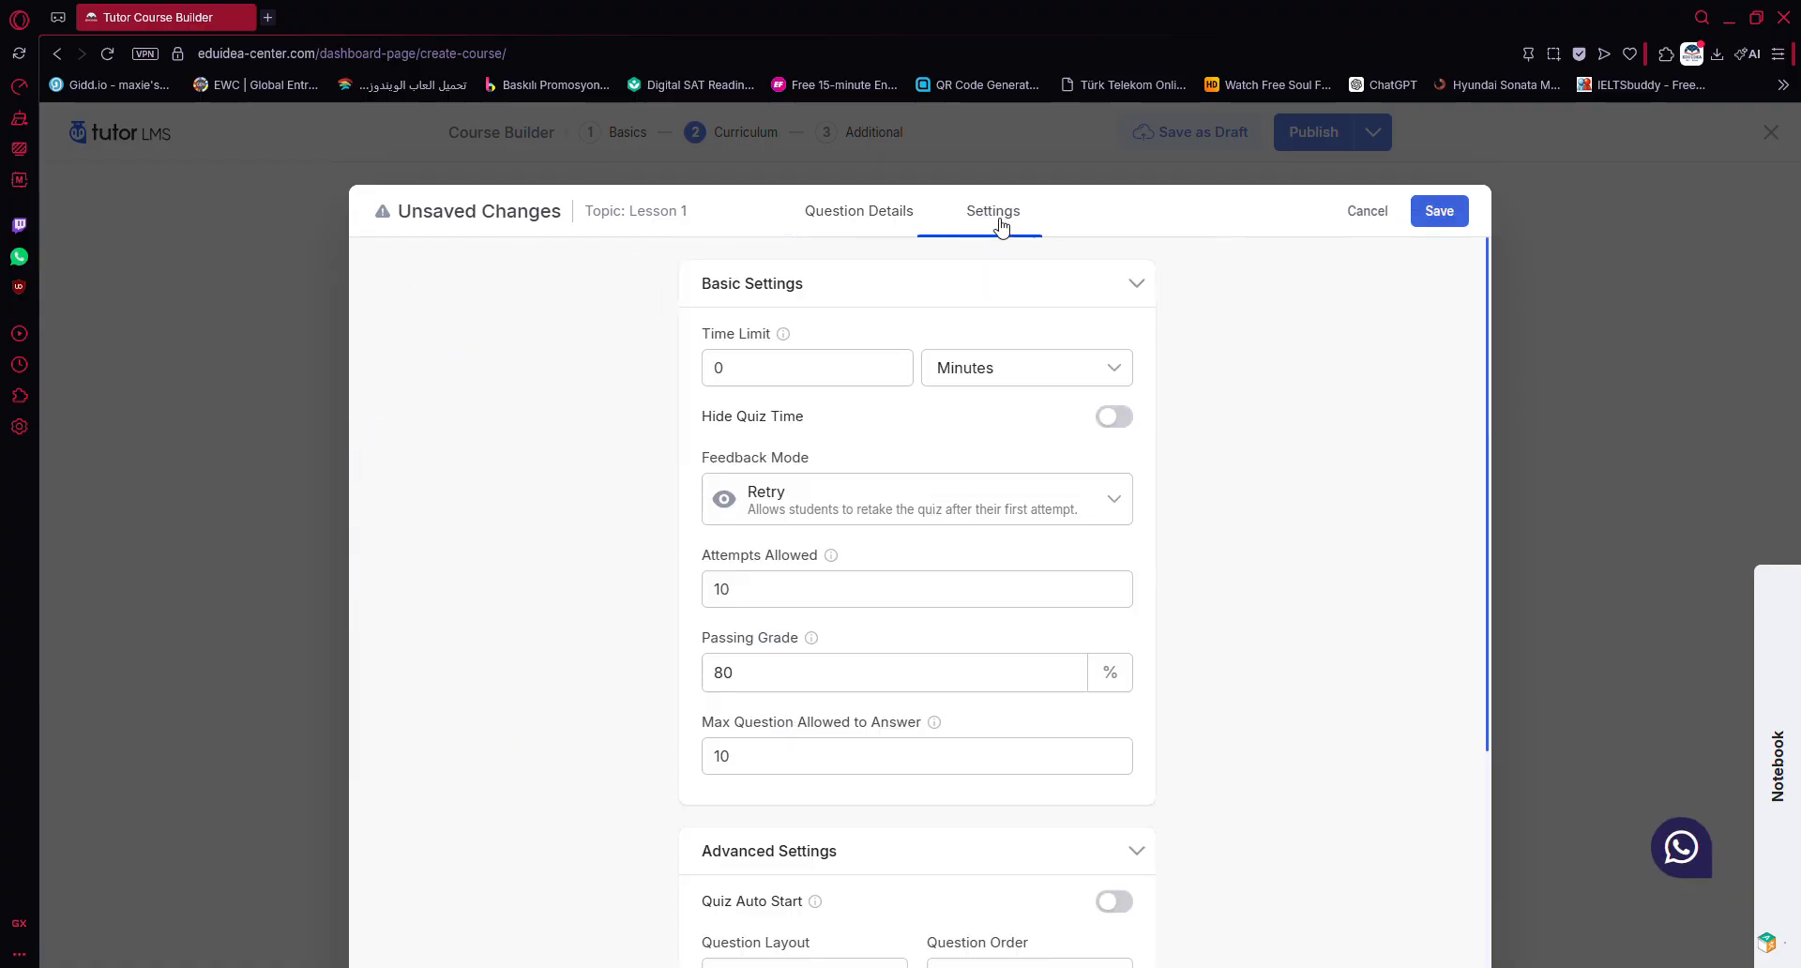
left_click(823, 370)
left_click_drag(735, 338, 863, 342)
left_click(863, 341)
left_click(1043, 380)
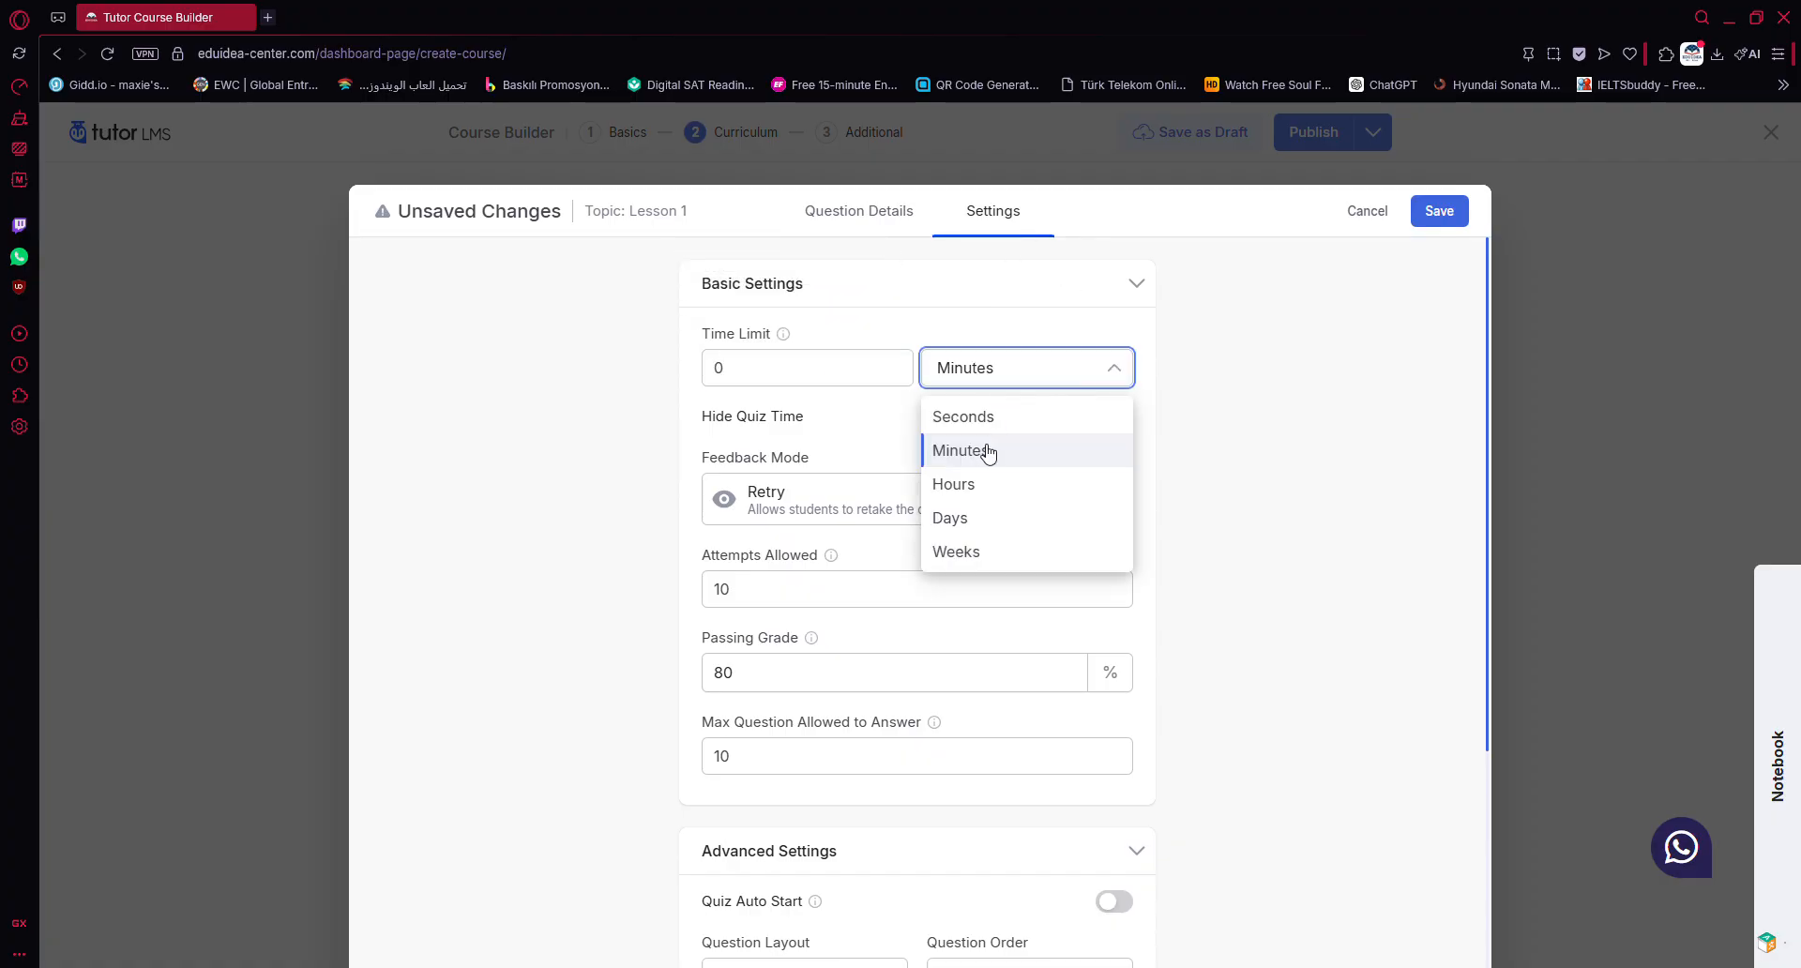
left_click(983, 413)
left_click(994, 378)
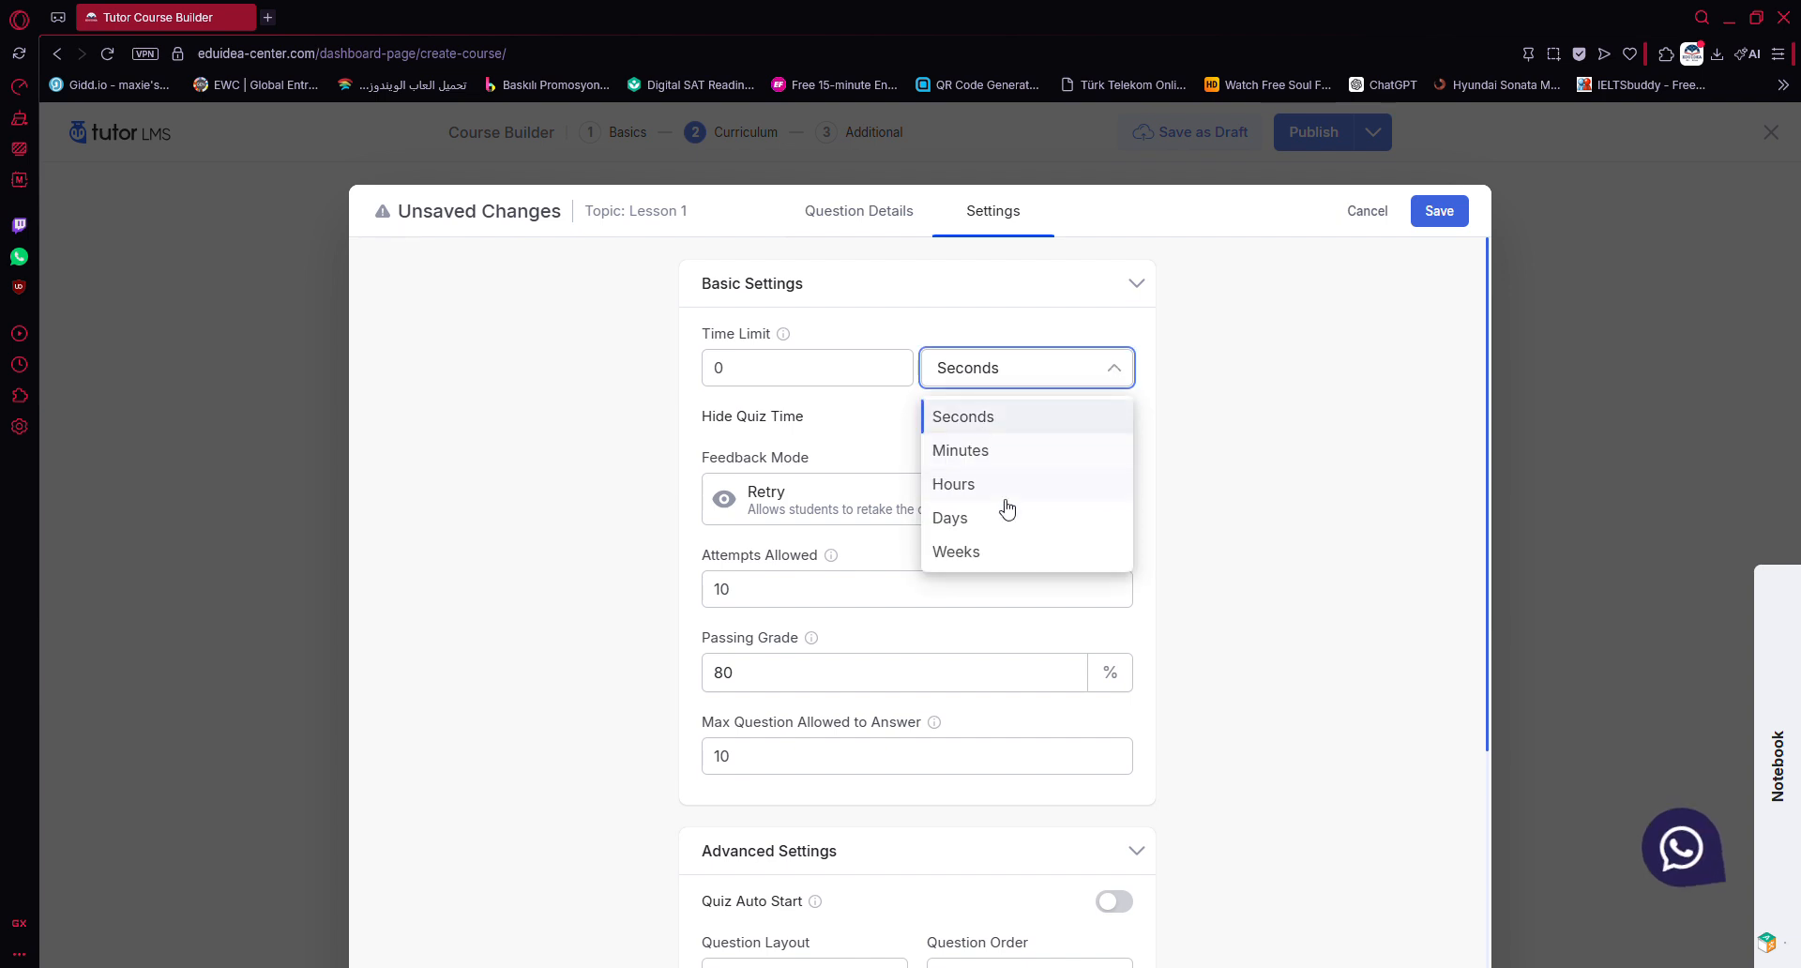
left_click(1233, 531)
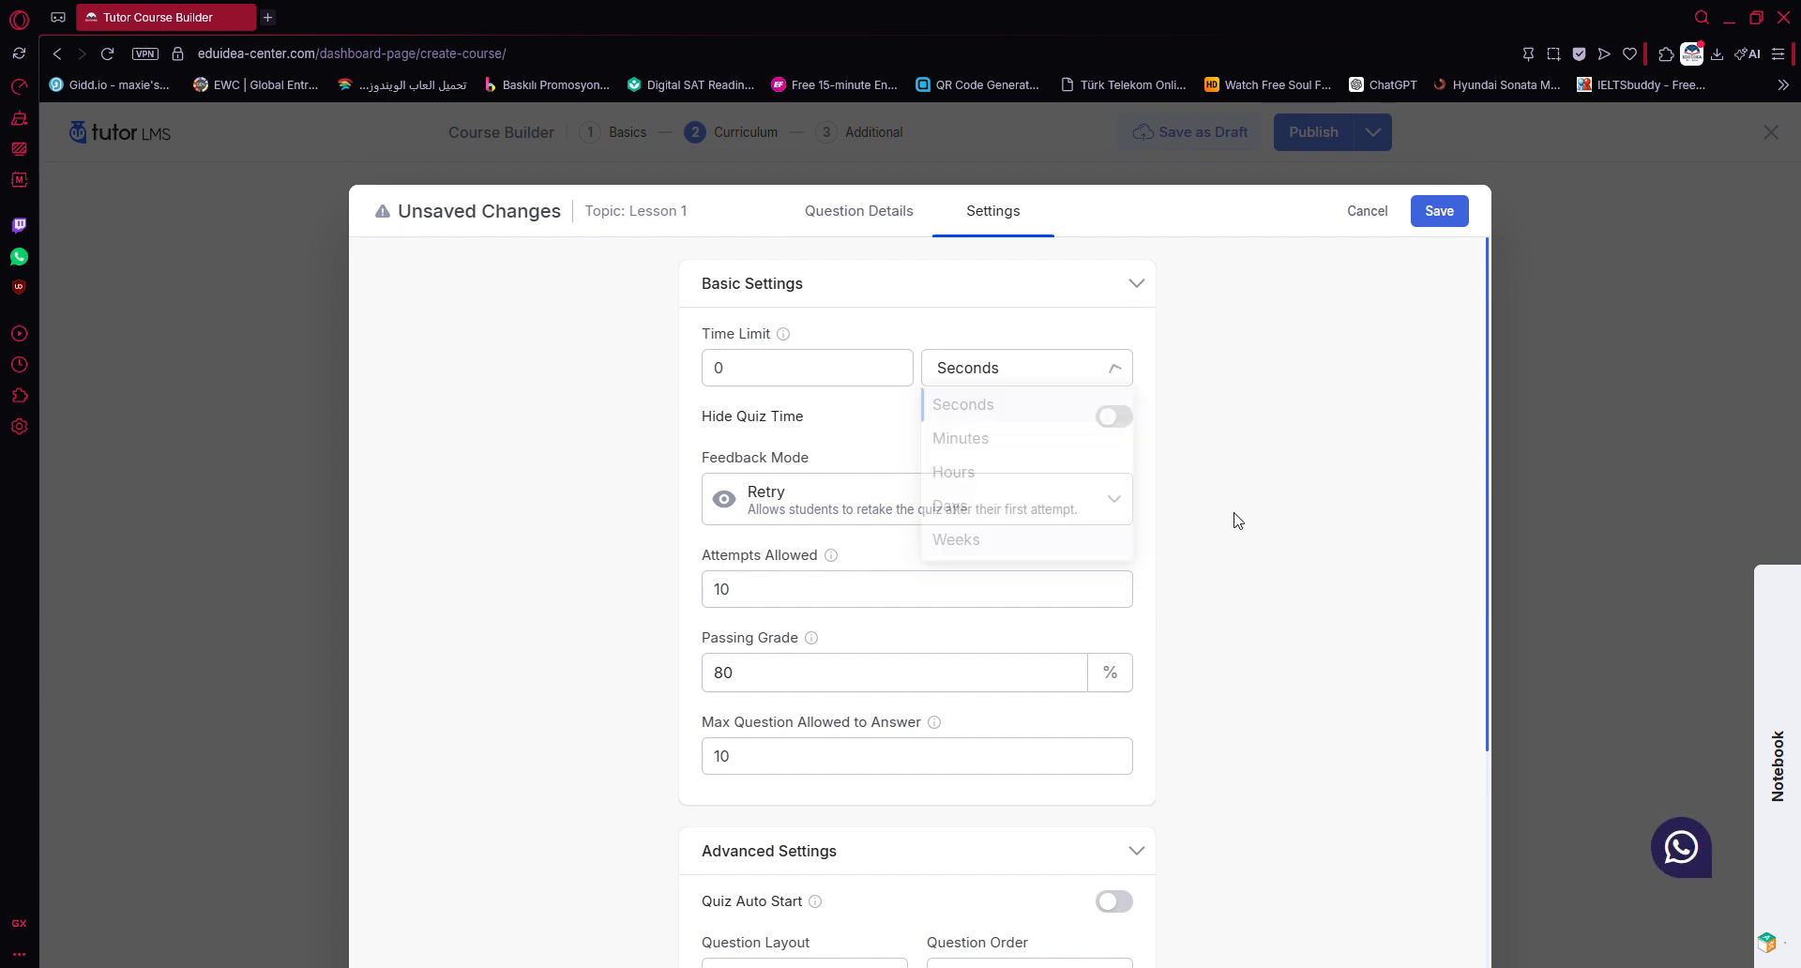
left_click(1117, 423)
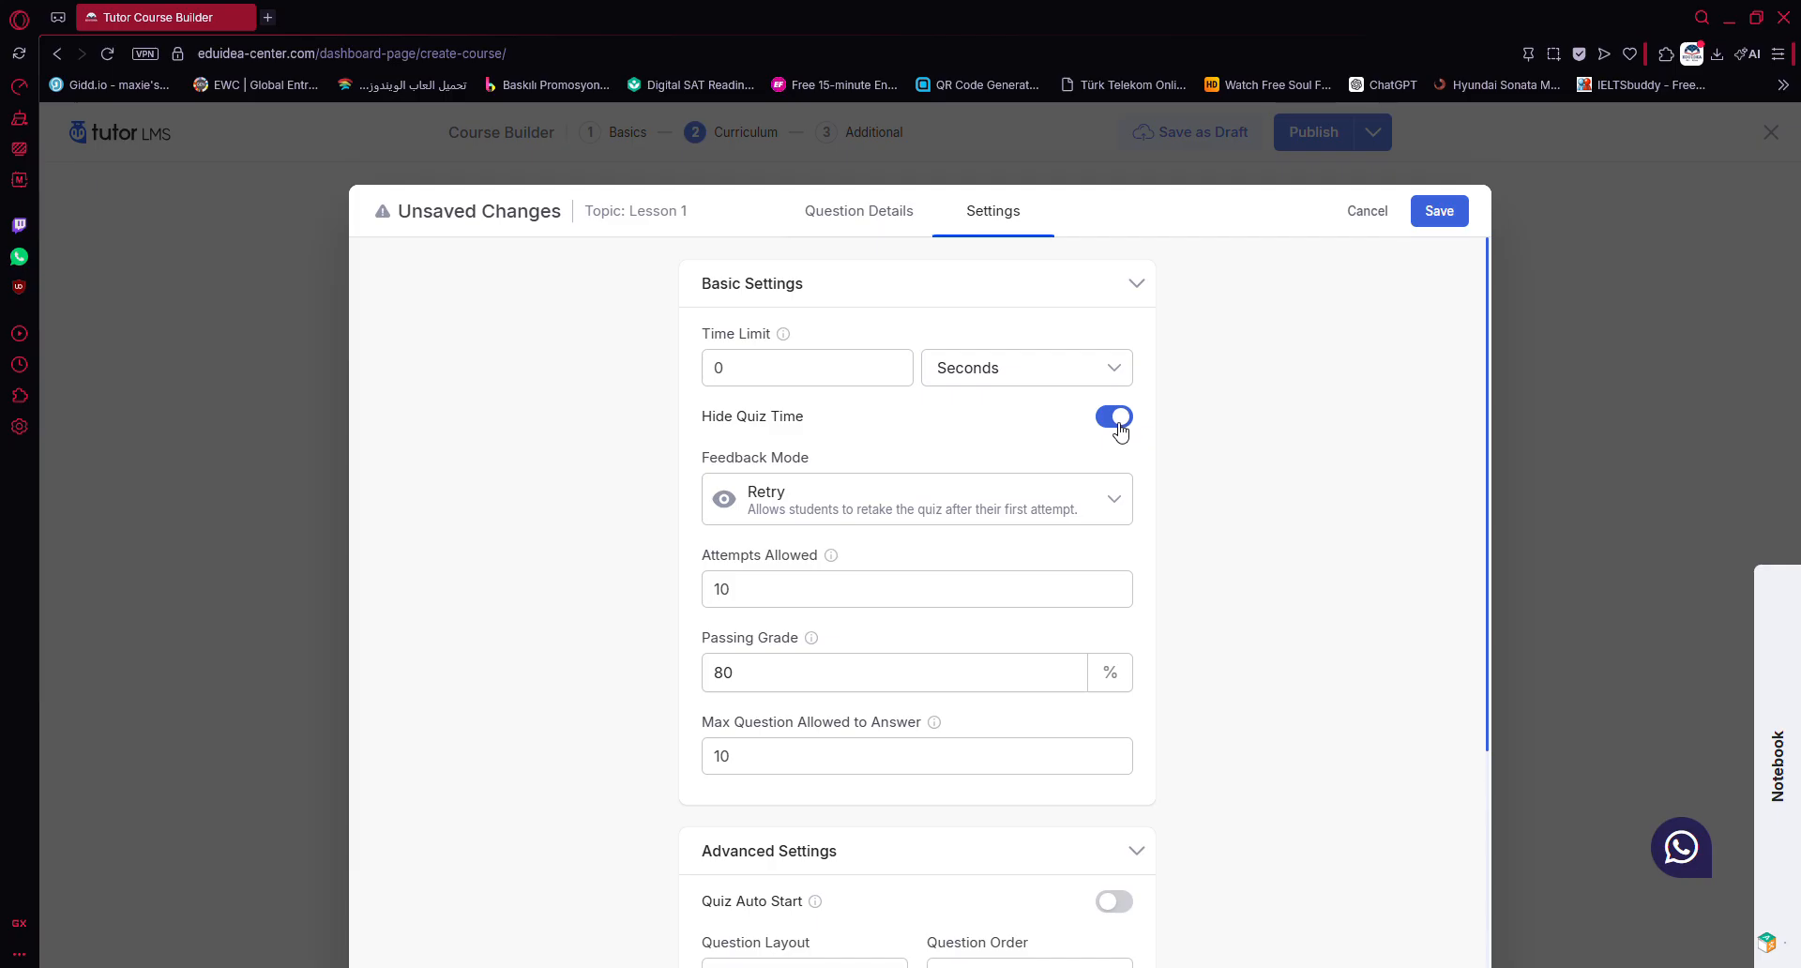
left_click(1117, 422)
Step: Select Retry as the quiz's feedback mode and set the attempts allowed to 1
scroll(715, 488, "down", 1)
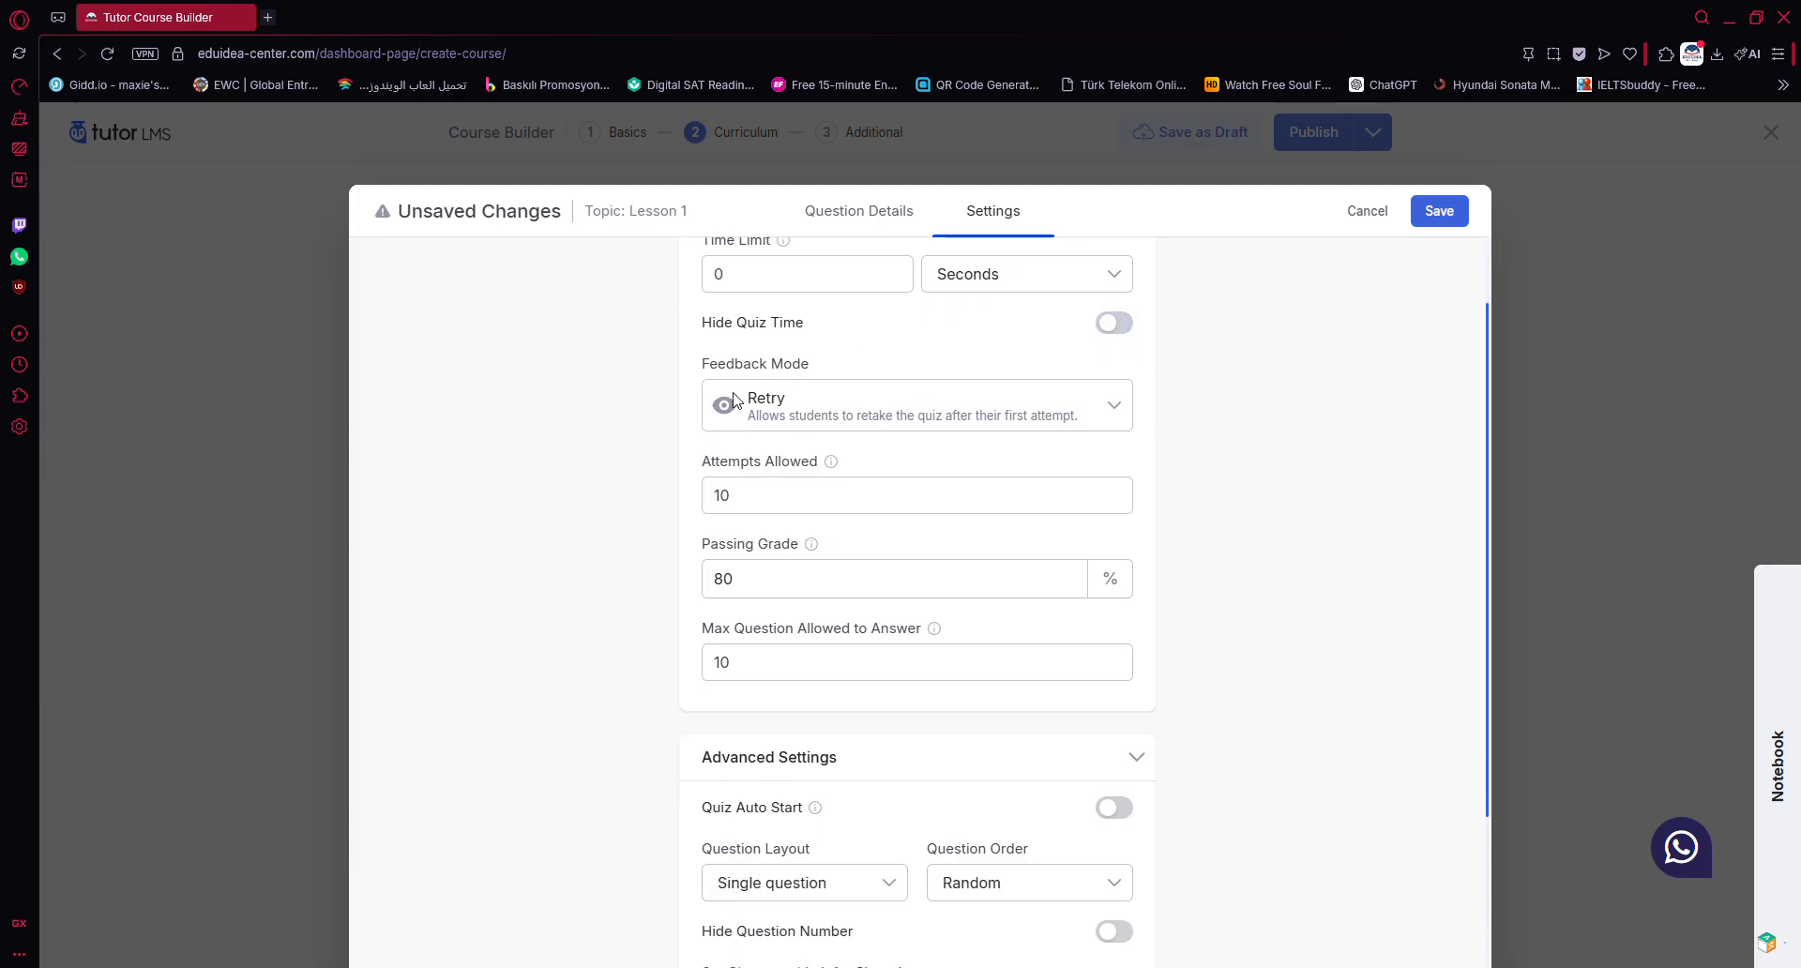
left_click(1130, 403)
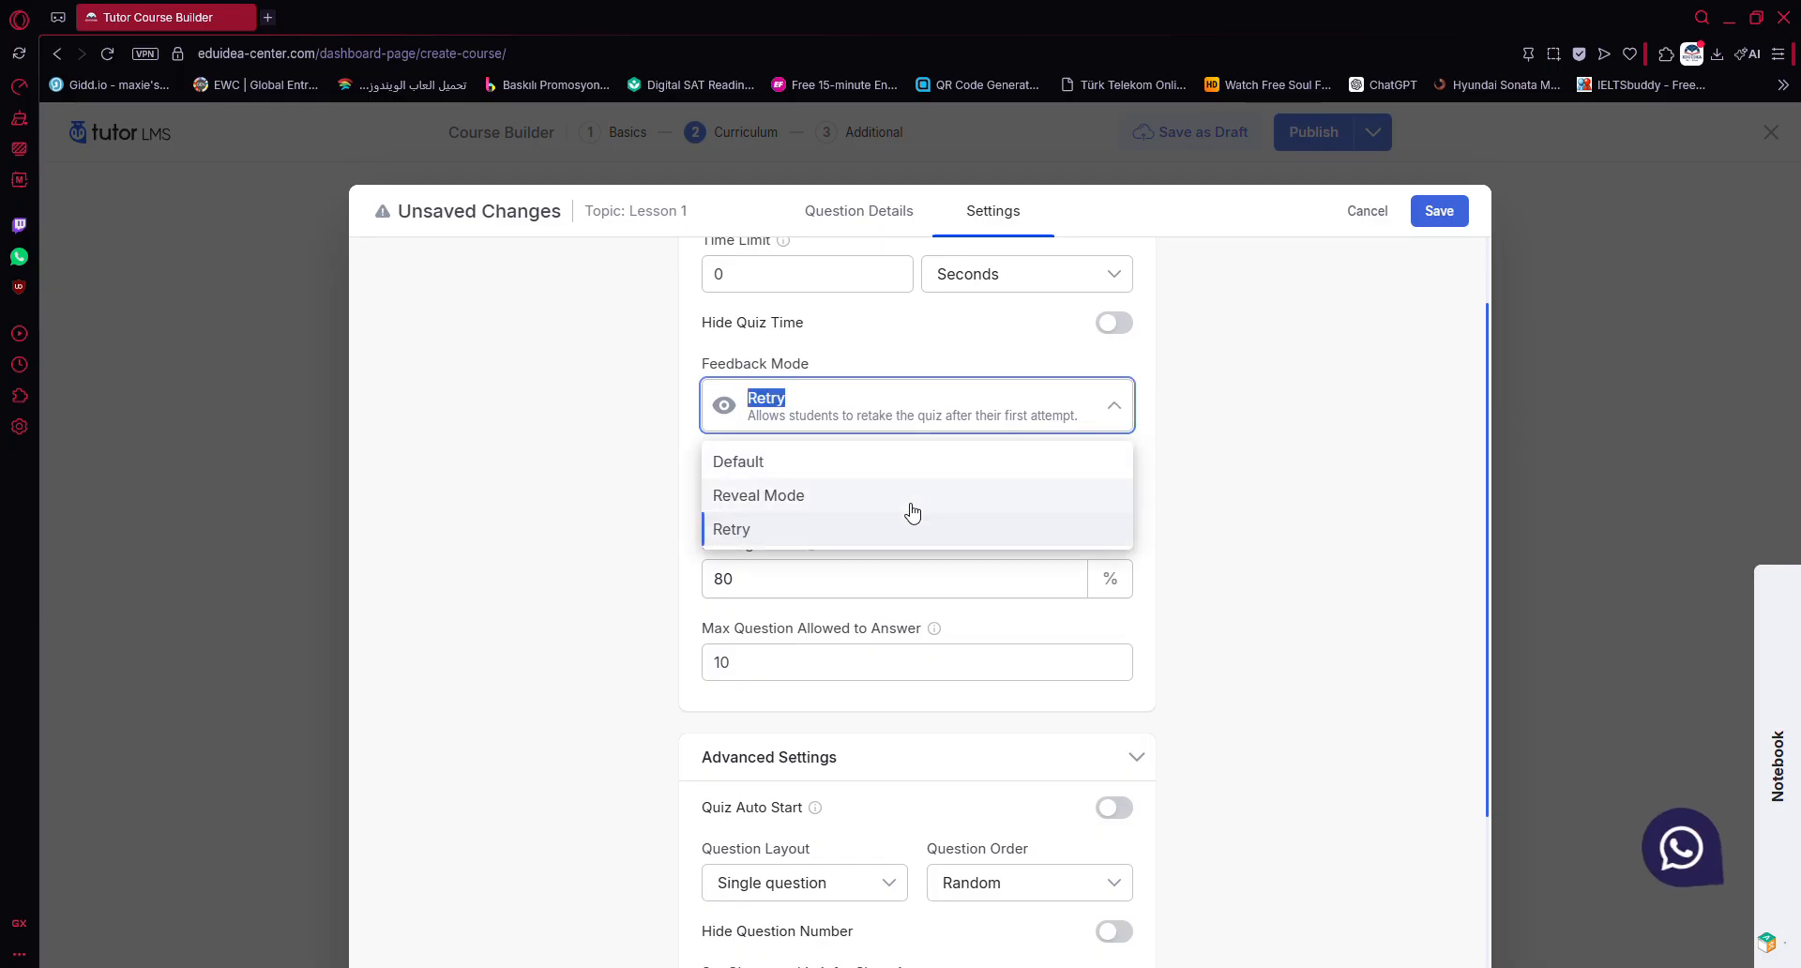
left_click(750, 528)
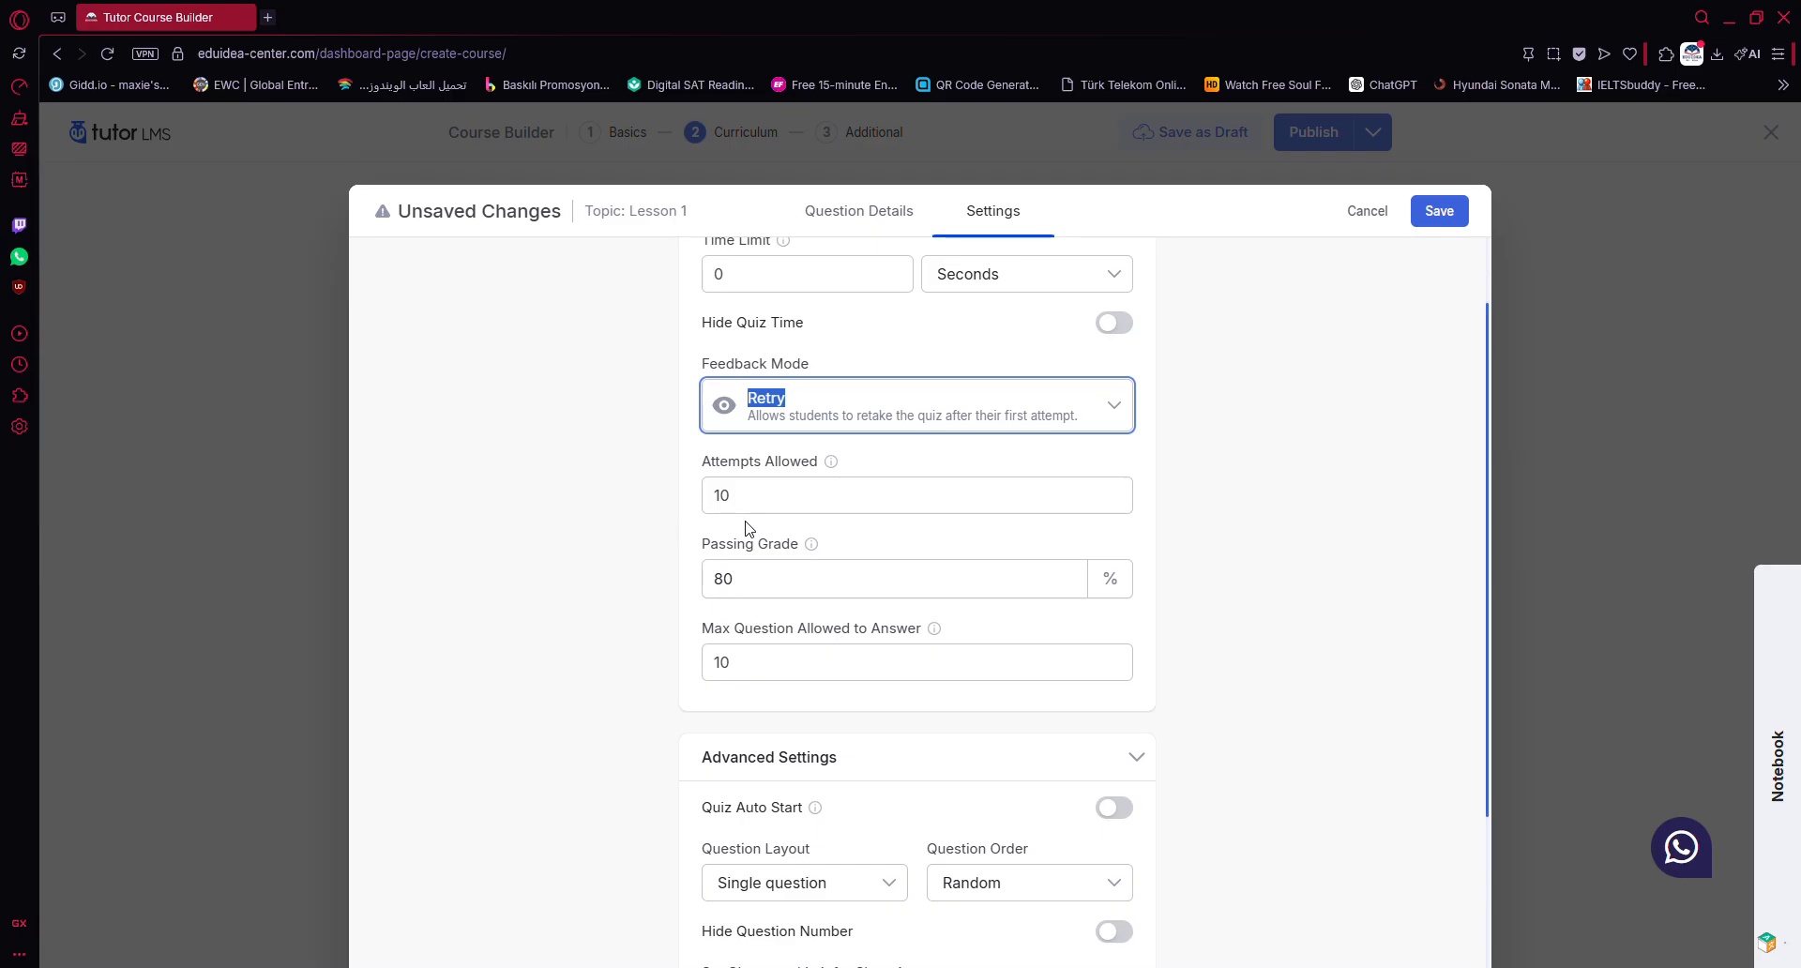
left_click(765, 515)
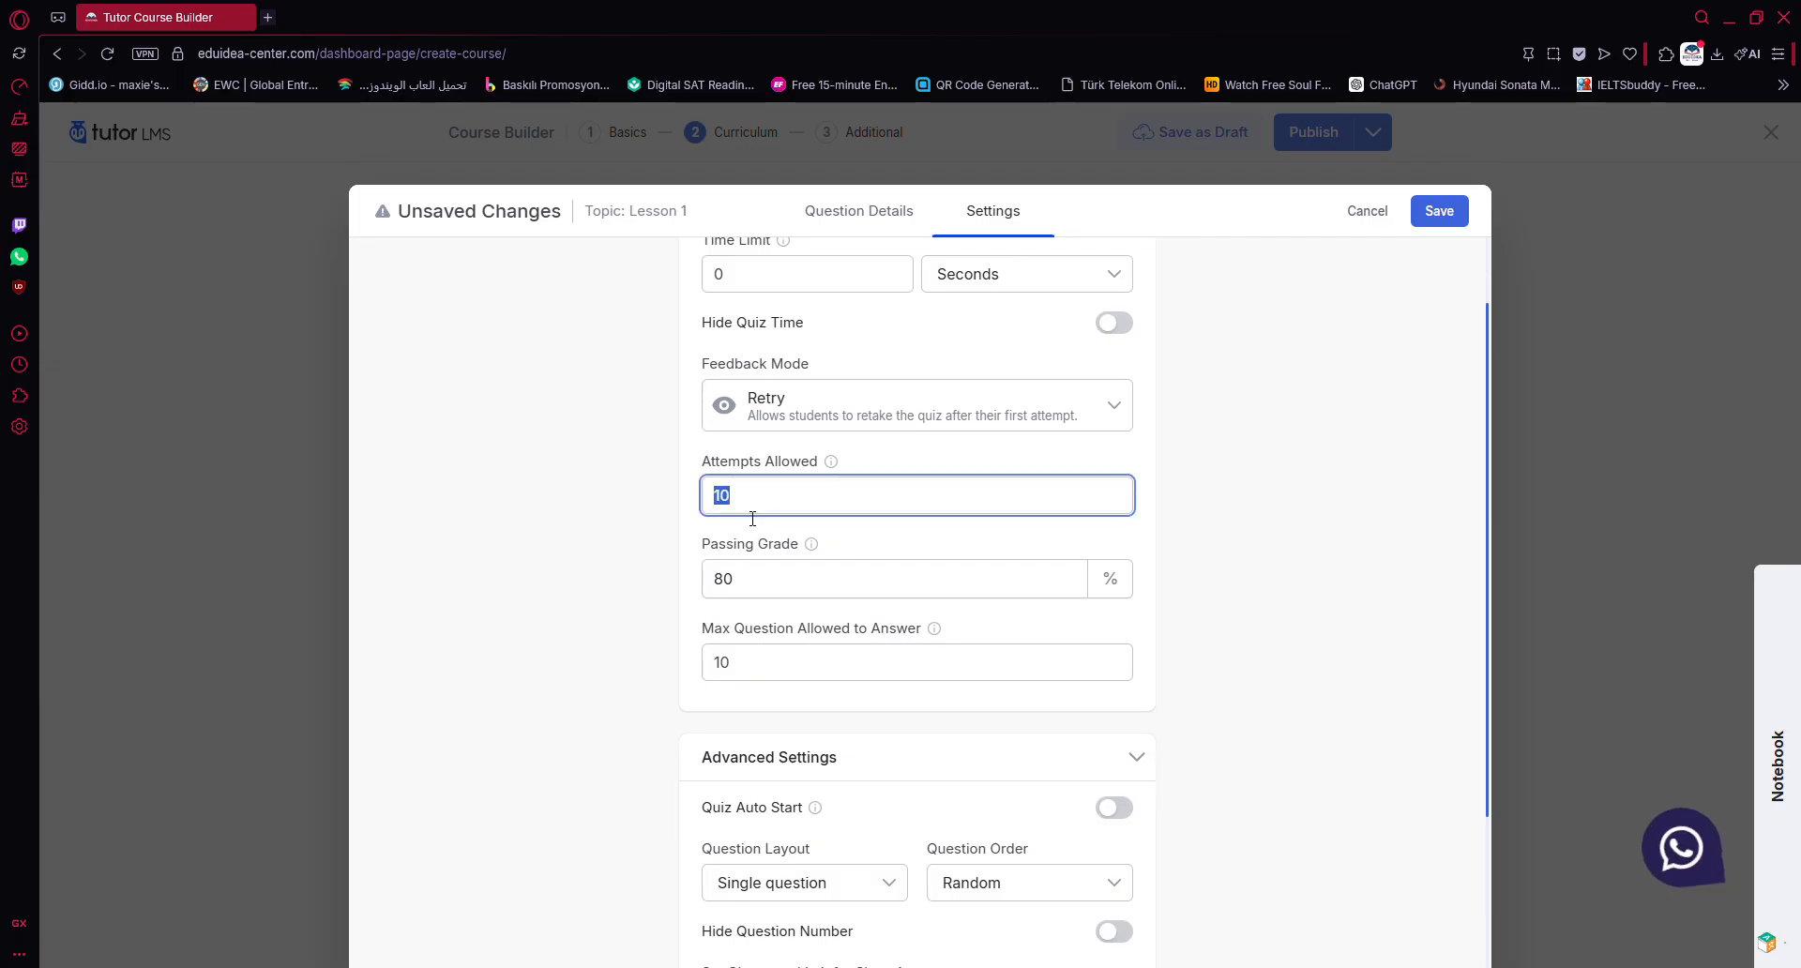
type("1")
left_click(1200, 515)
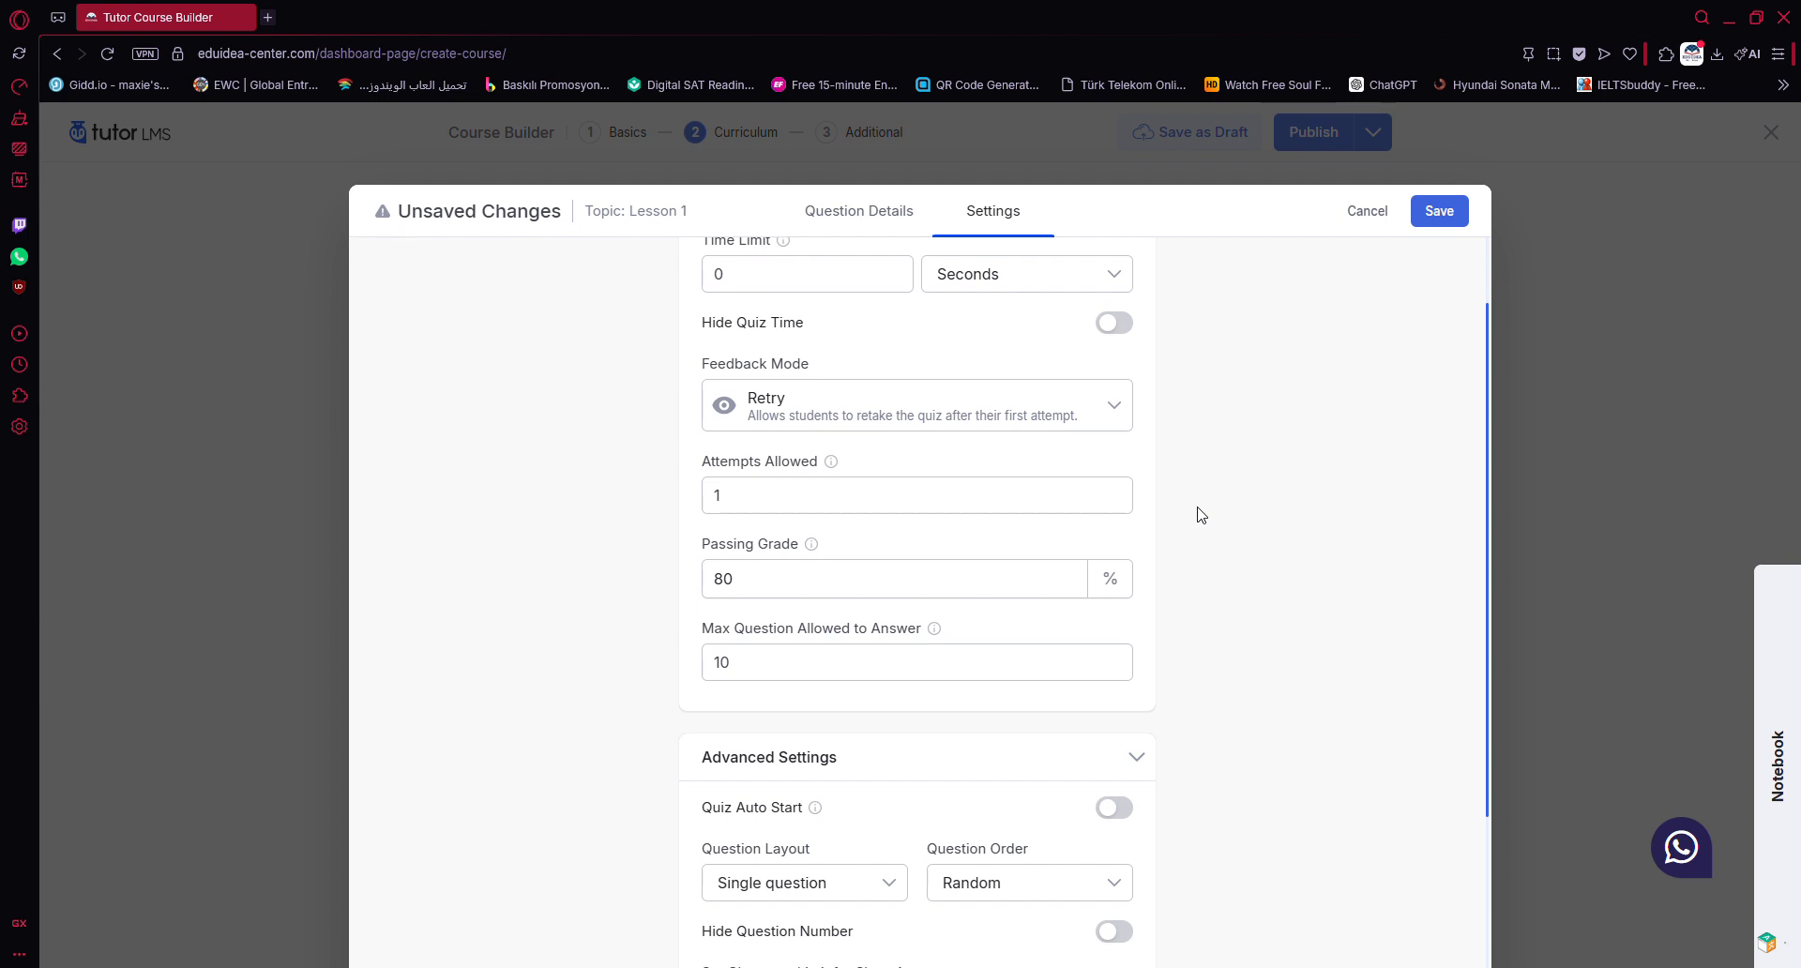
Step: Set the quiz's passing grade to 60%
left_click_drag(702, 548, 757, 599)
left_click(724, 579)
key("BackSpace")
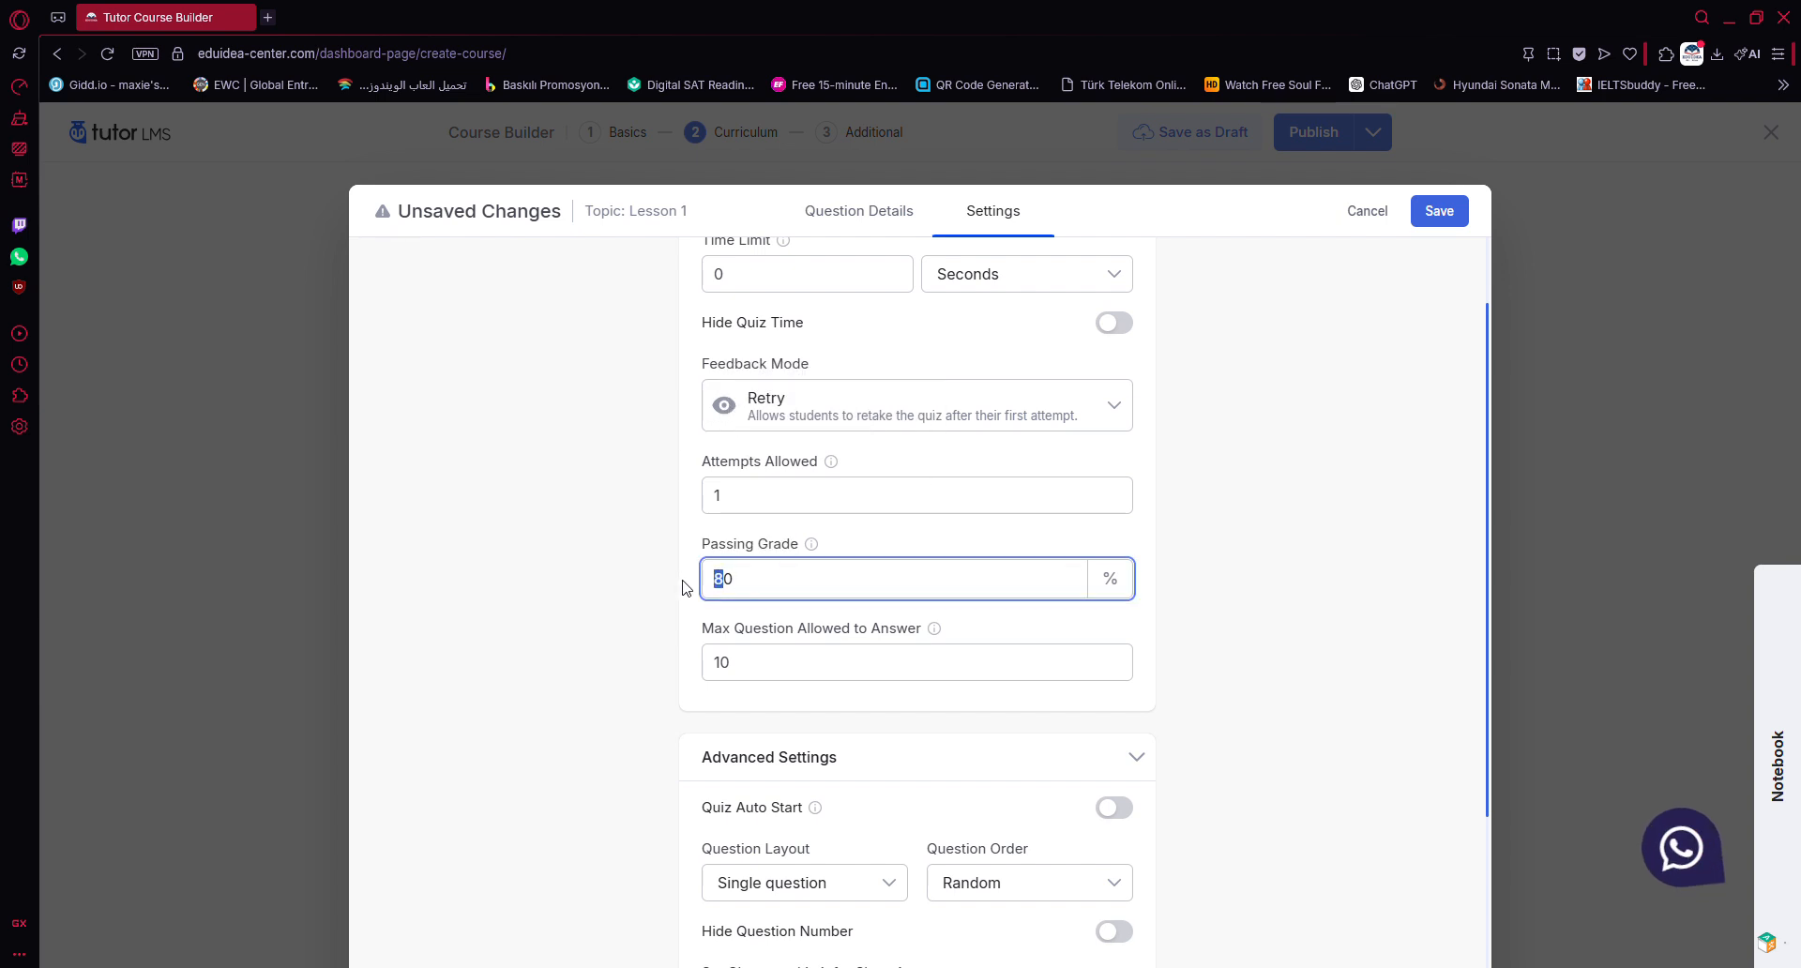
type("6")
left_click(682, 587)
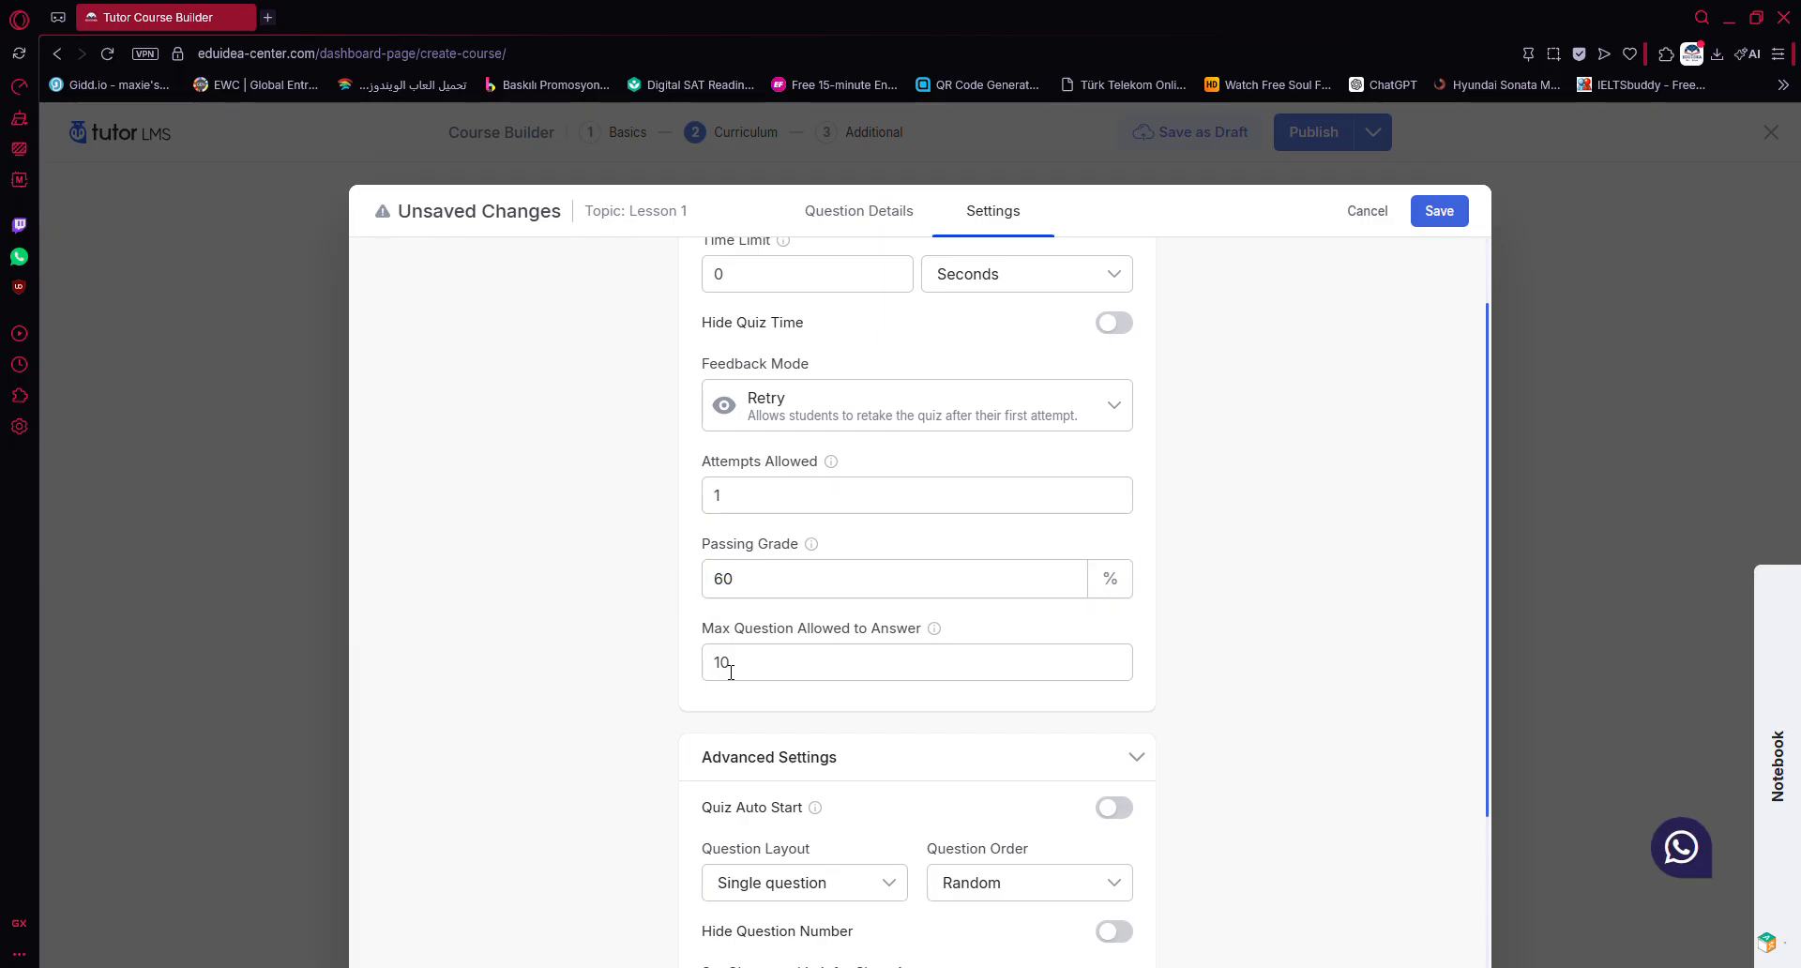
Step: Set the maximum number of questions allowed to answer to 0
left_click_drag(716, 639, 924, 642)
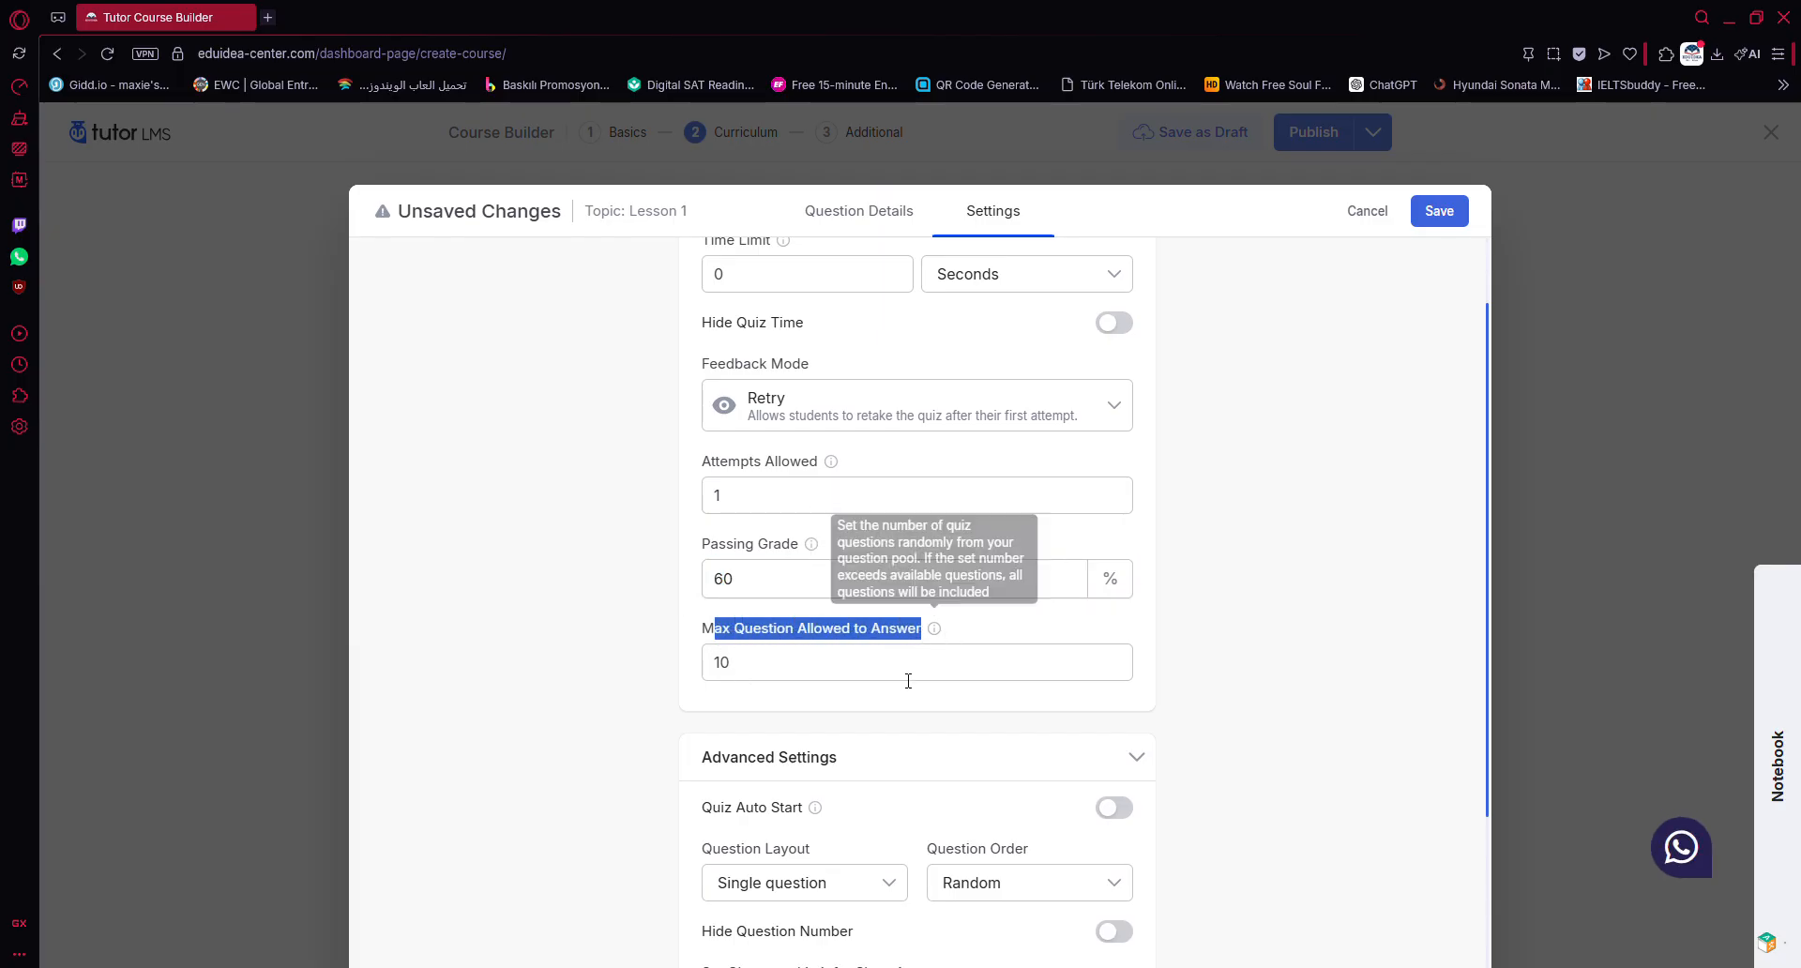
left_click(884, 693)
left_click_drag(784, 676, 691, 675)
type("0")
left_click(686, 675)
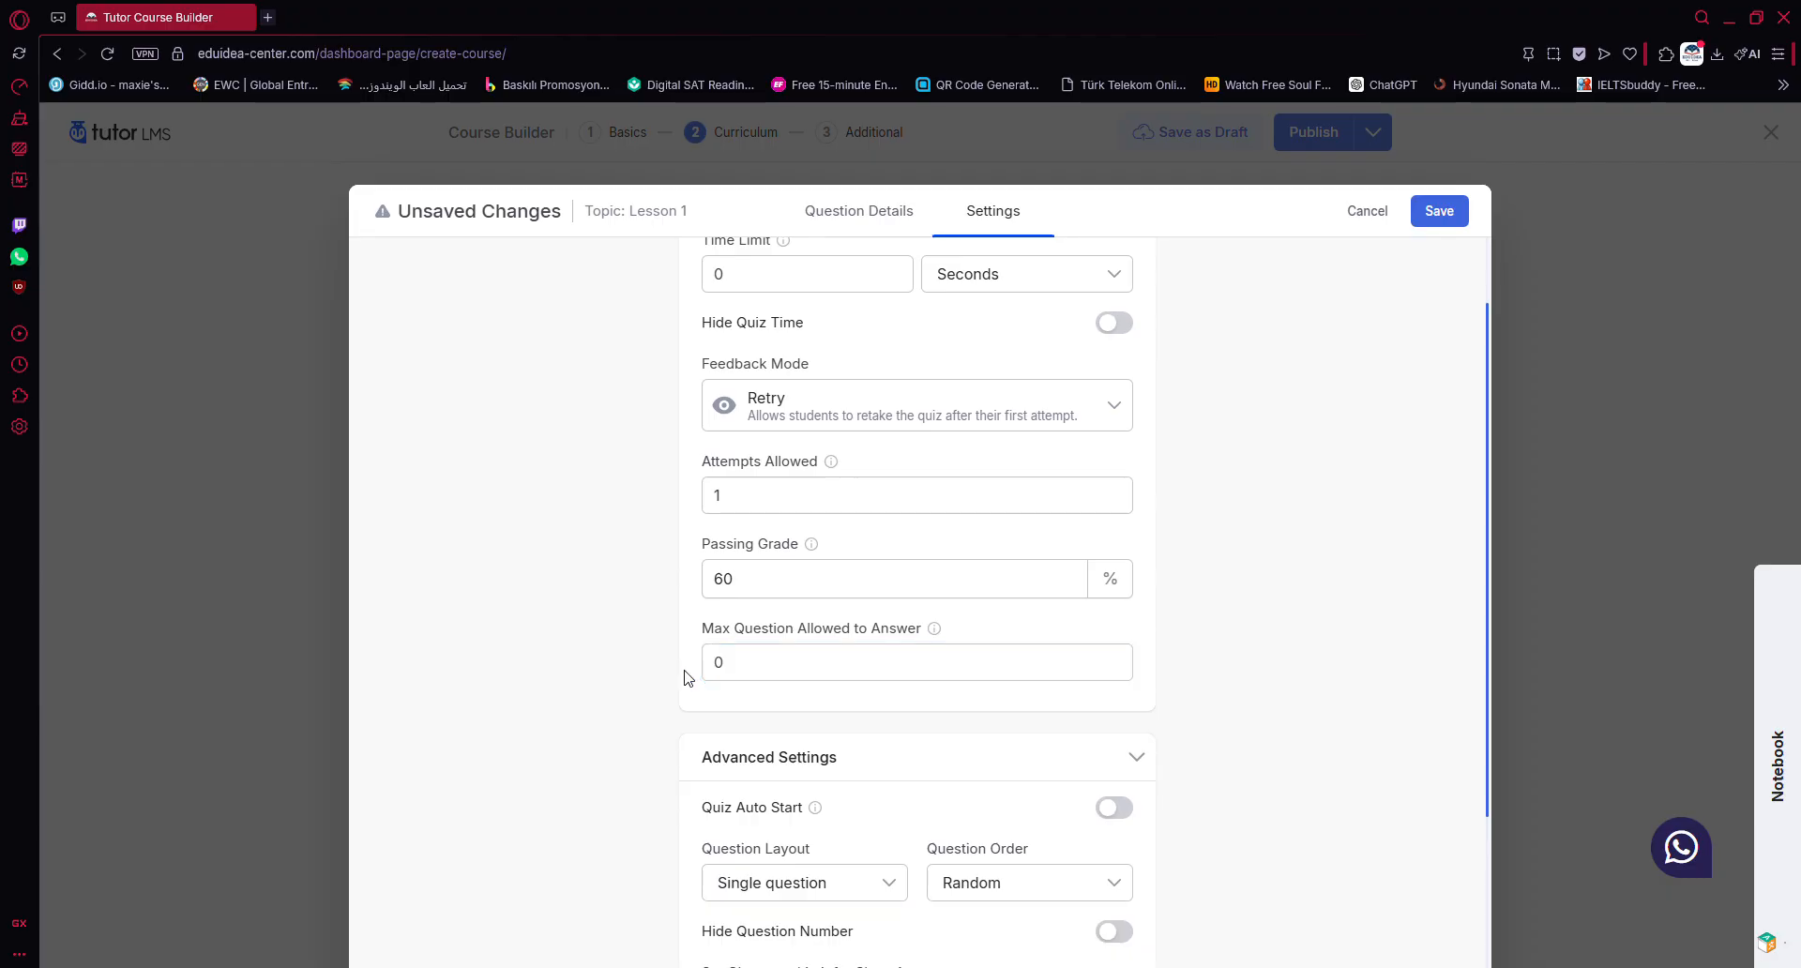
Step: Try 5 as the maximum number of questions allowed to answer and return the value to 0
scroll(751, 592, "down", 1)
double_click(751, 590)
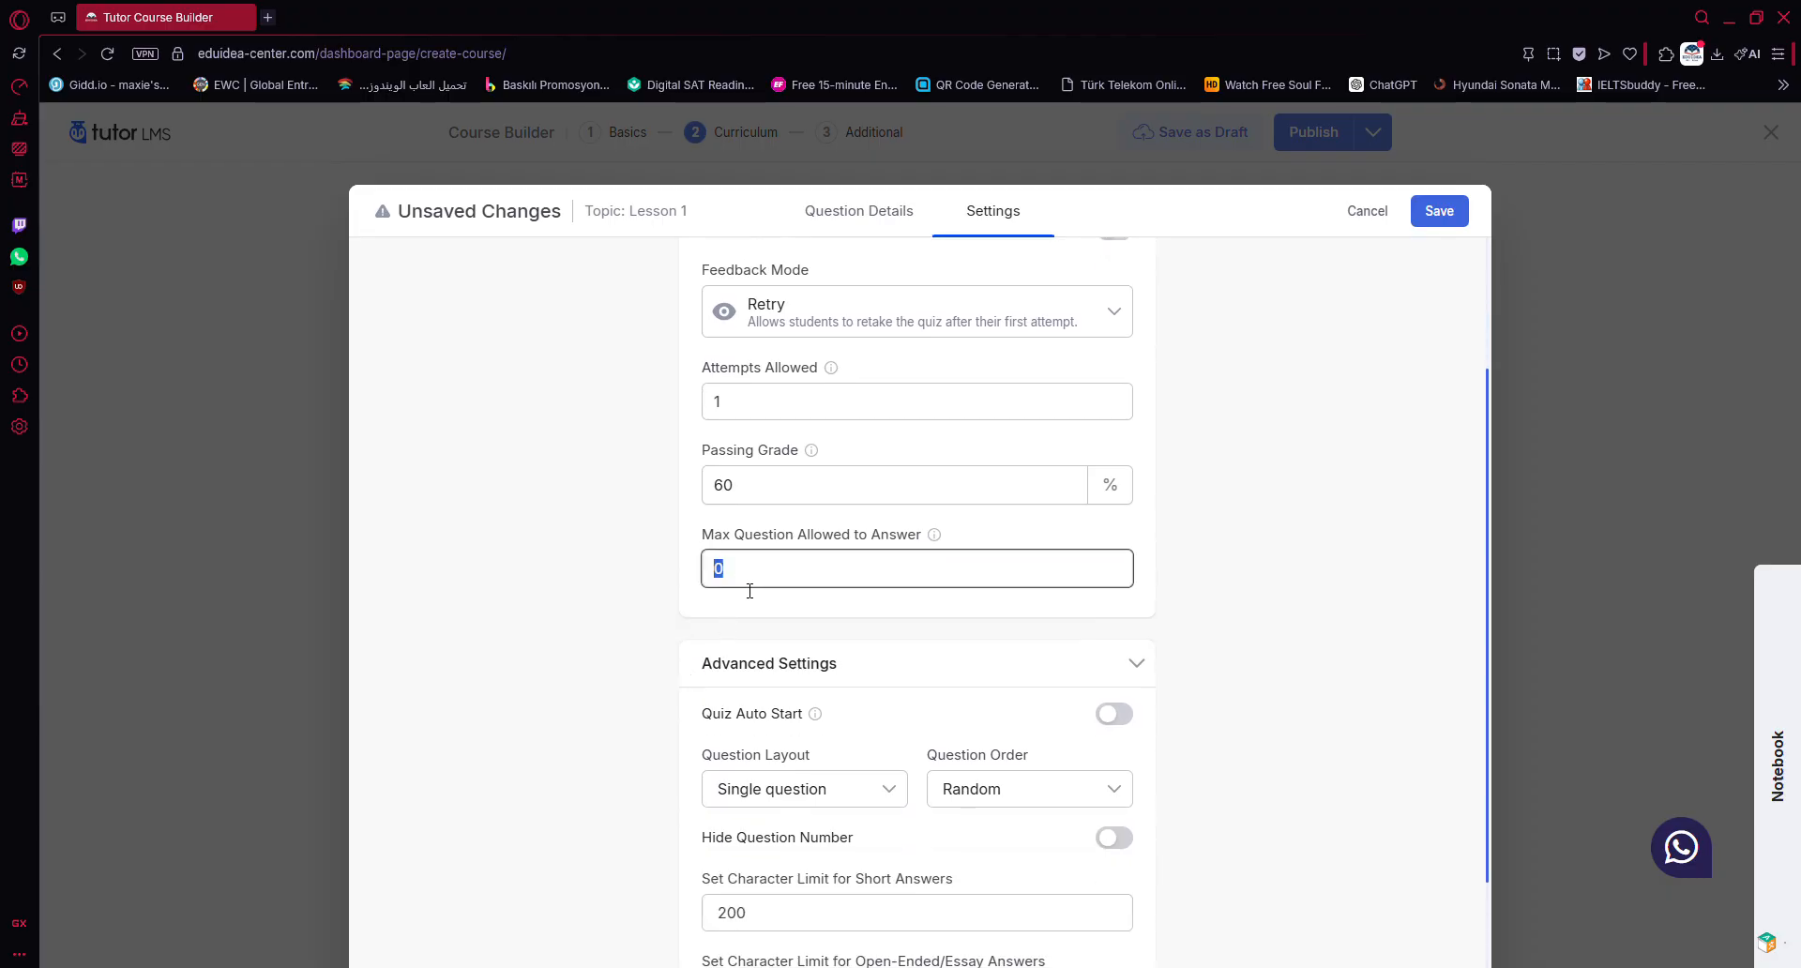
type("5")
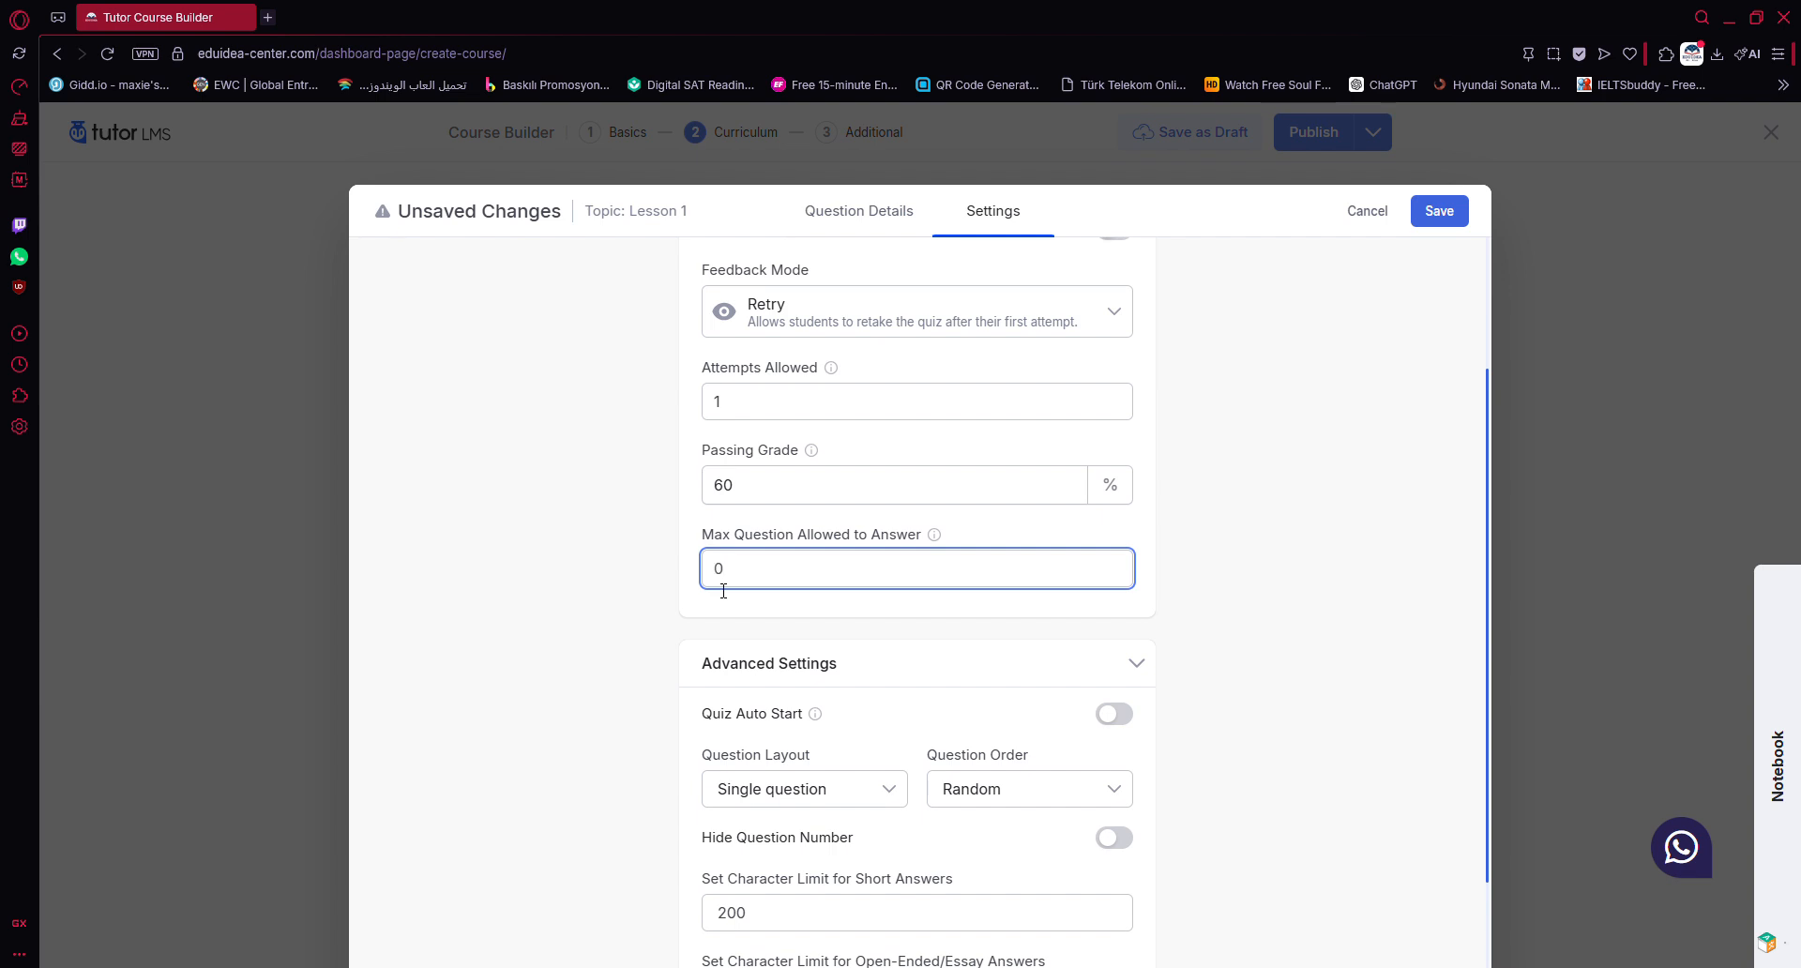
left_click(617, 572)
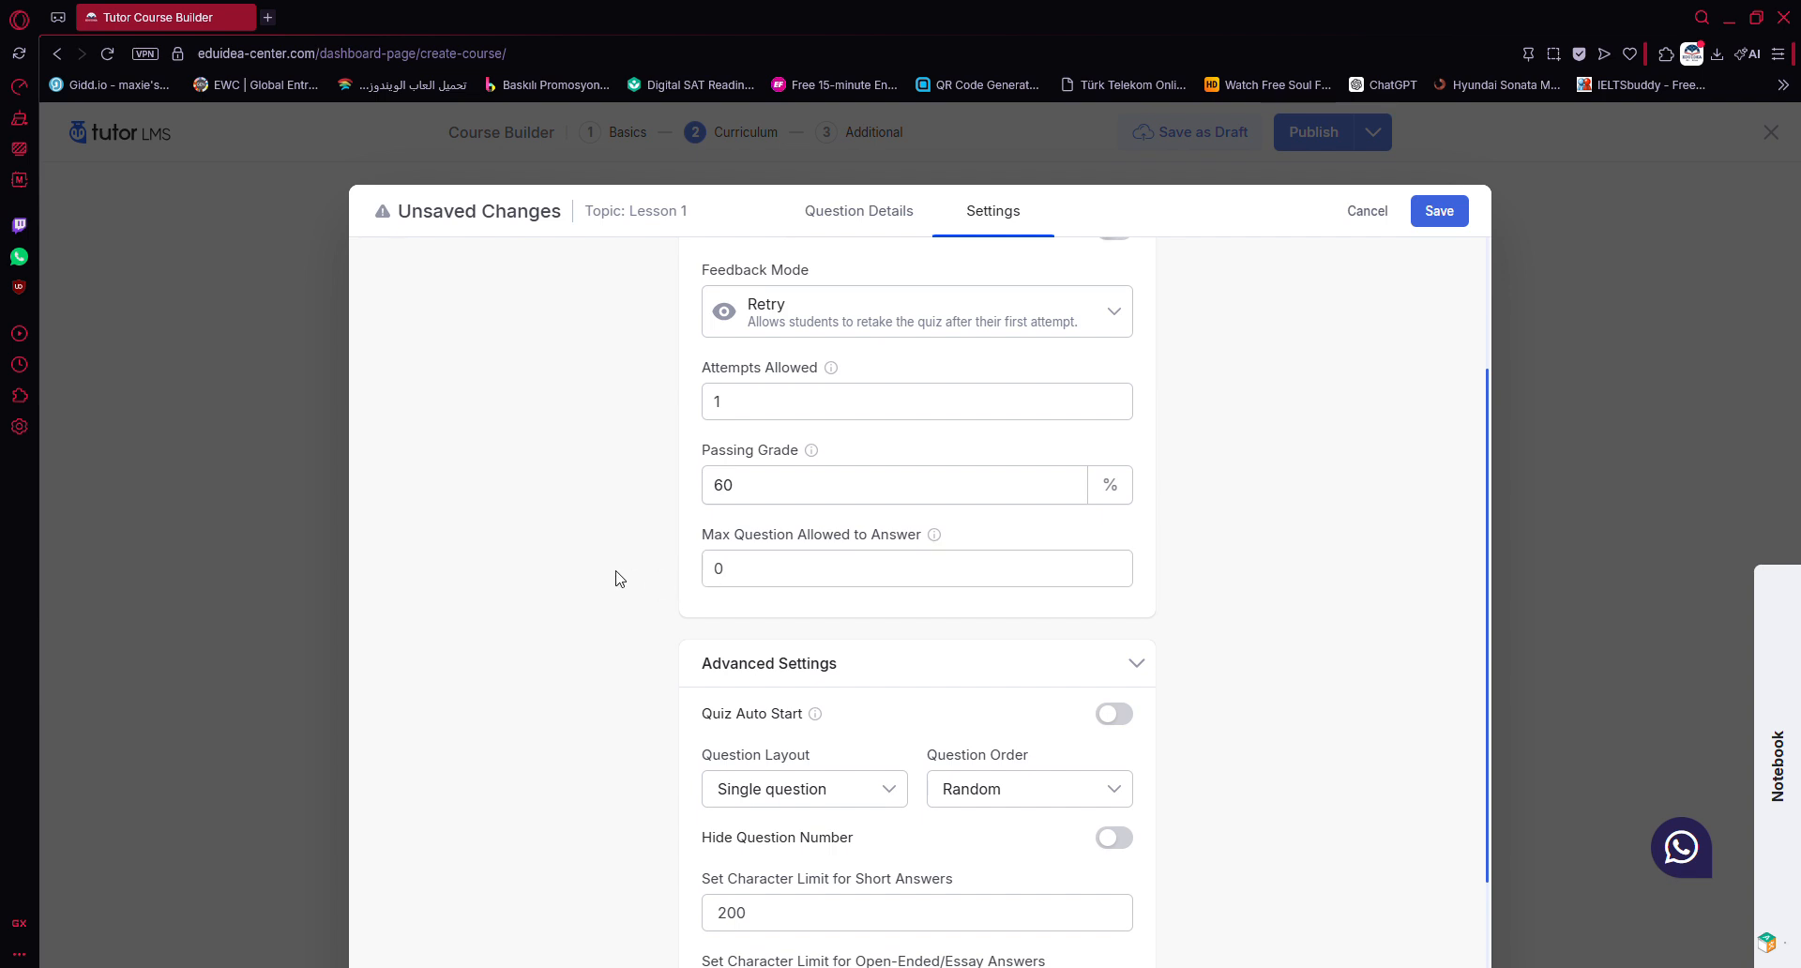
left_click(741, 581)
left_click(690, 607)
Step: In the advanced quiz settings, set the question layout to "Question below each other" and the question order to Ascending, leaving Quiz Auto Start off
scroll(689, 608, "down", 2)
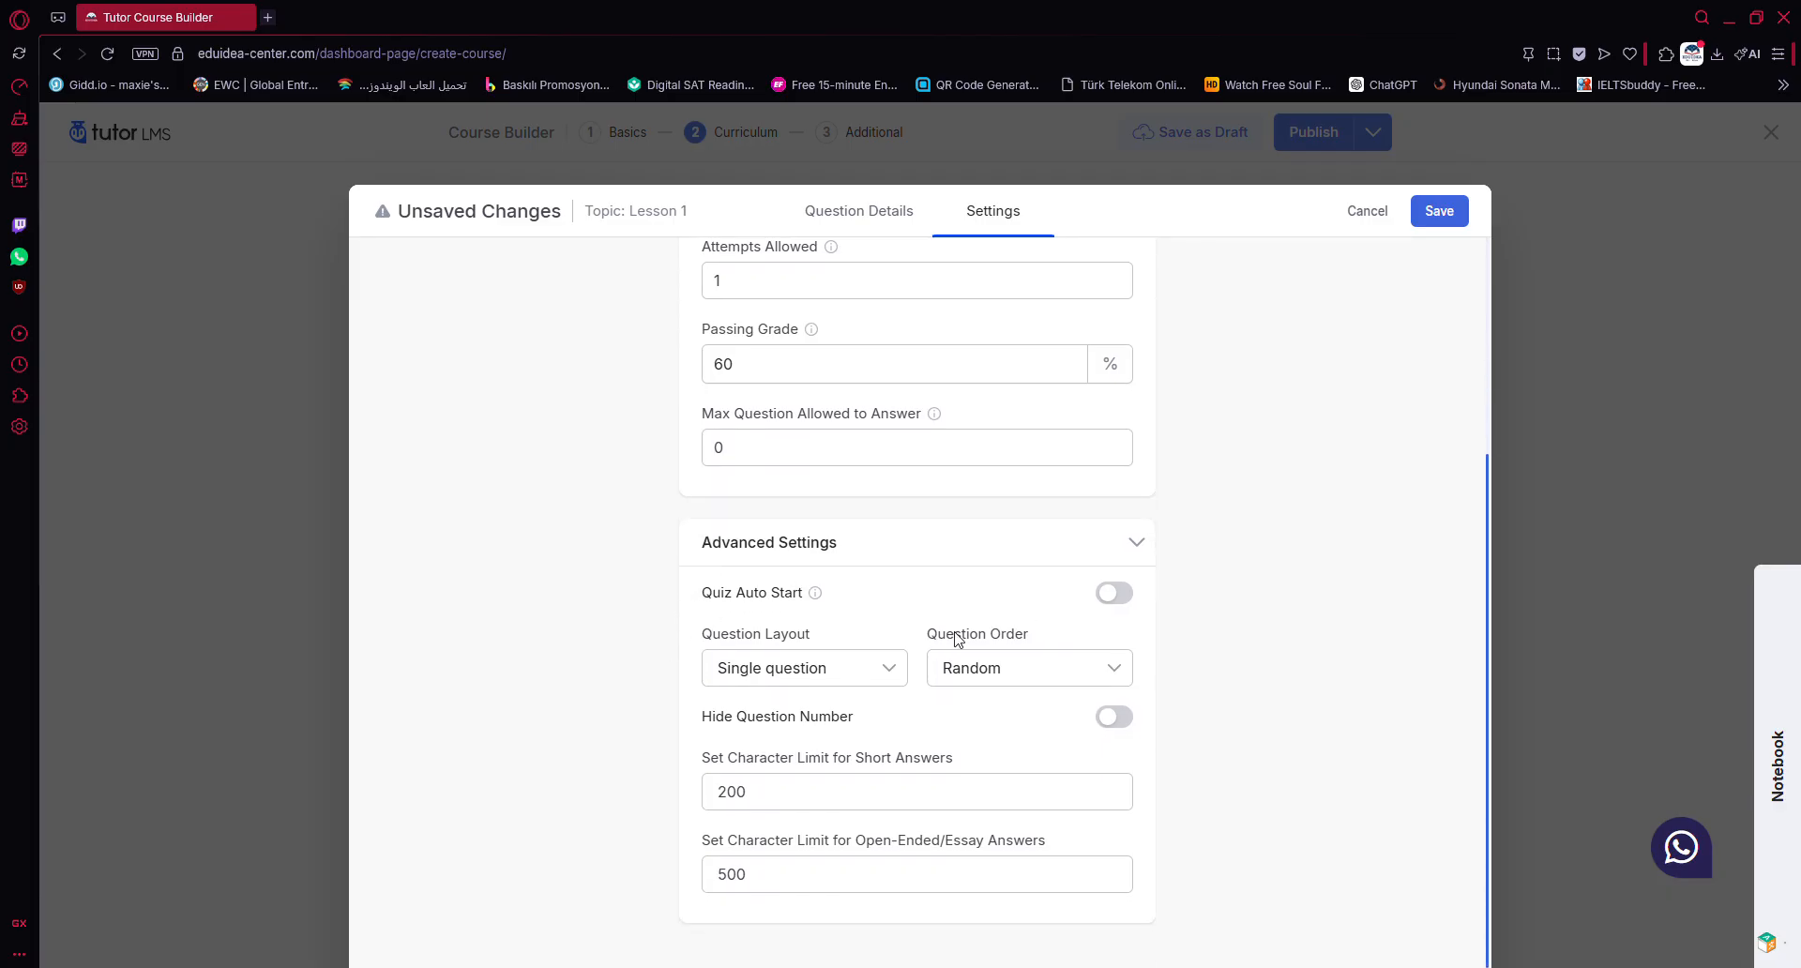
left_click(1129, 608)
left_click(1129, 607)
left_click(826, 667)
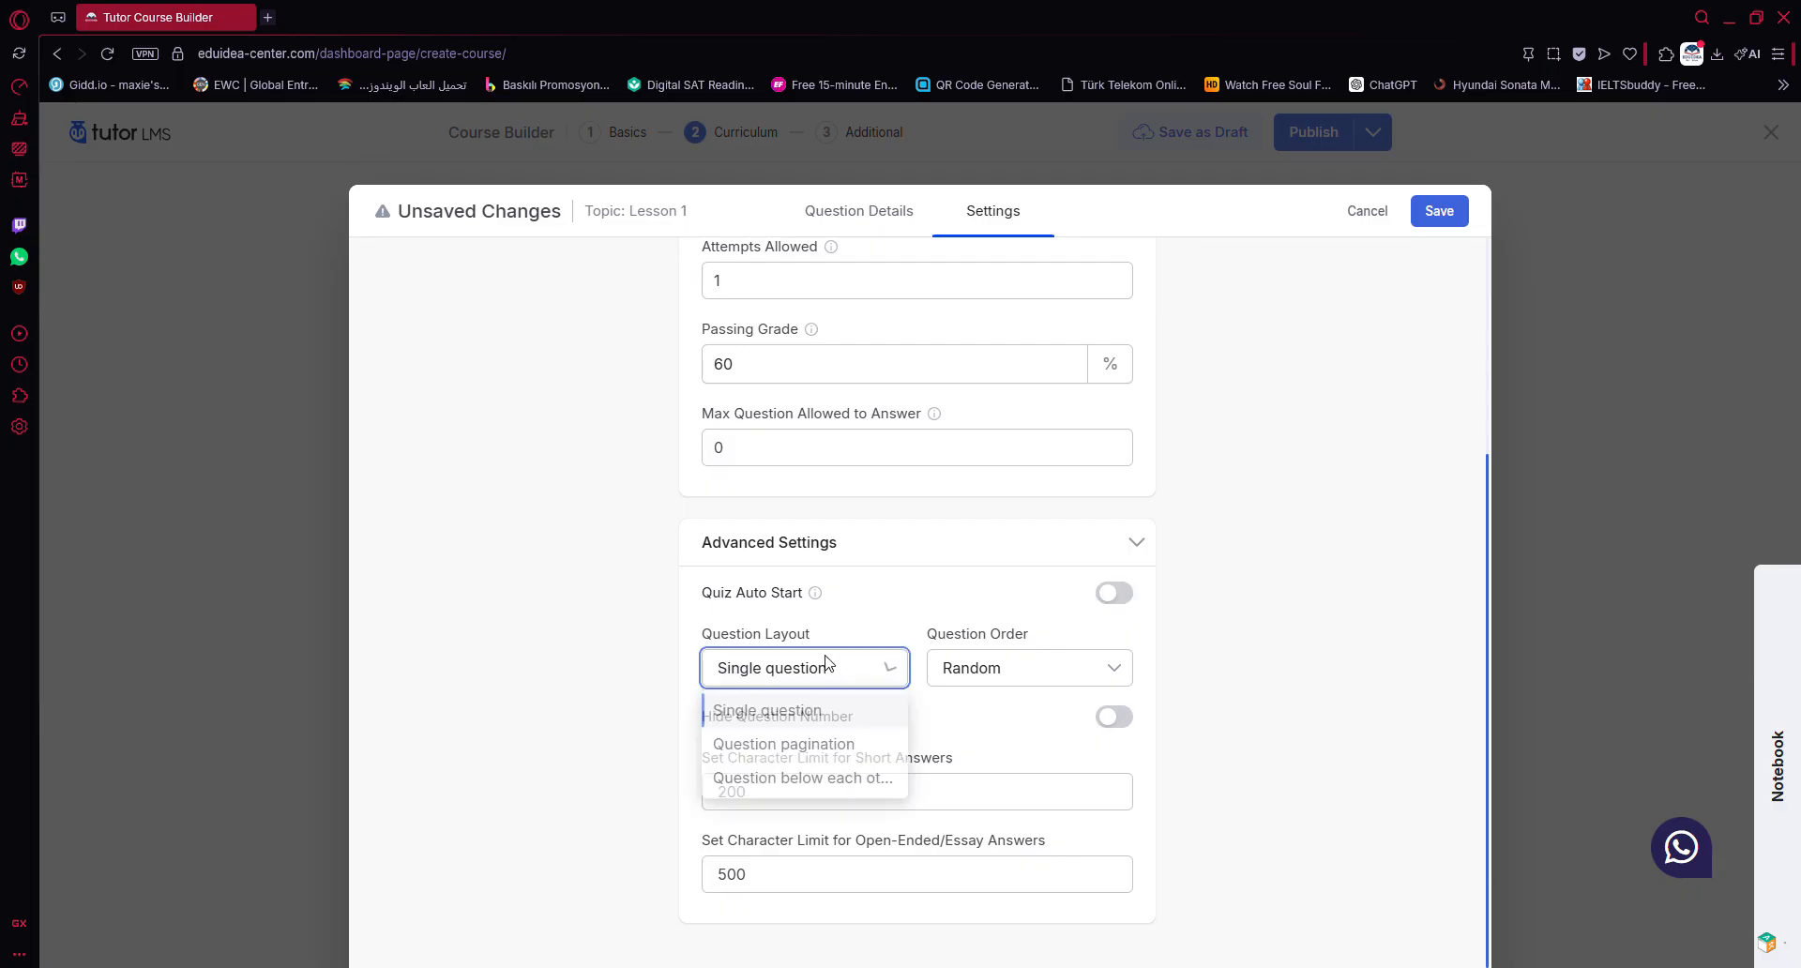
left_click(777, 788)
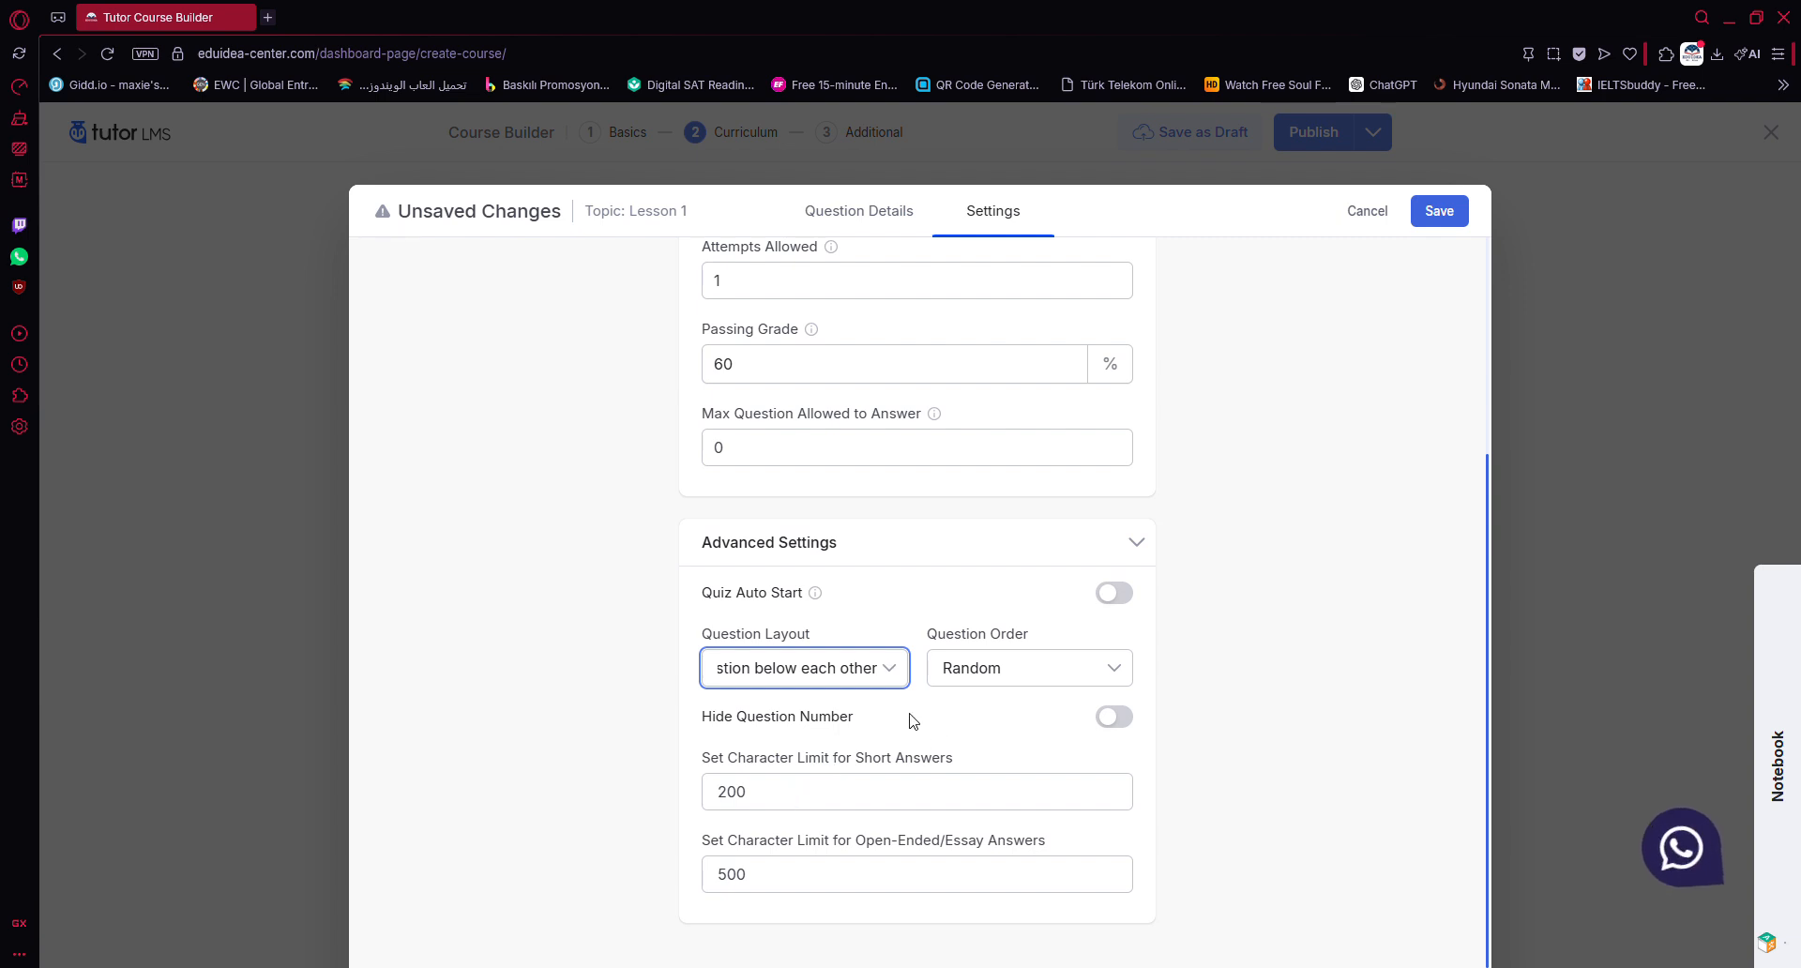
left_click(992, 674)
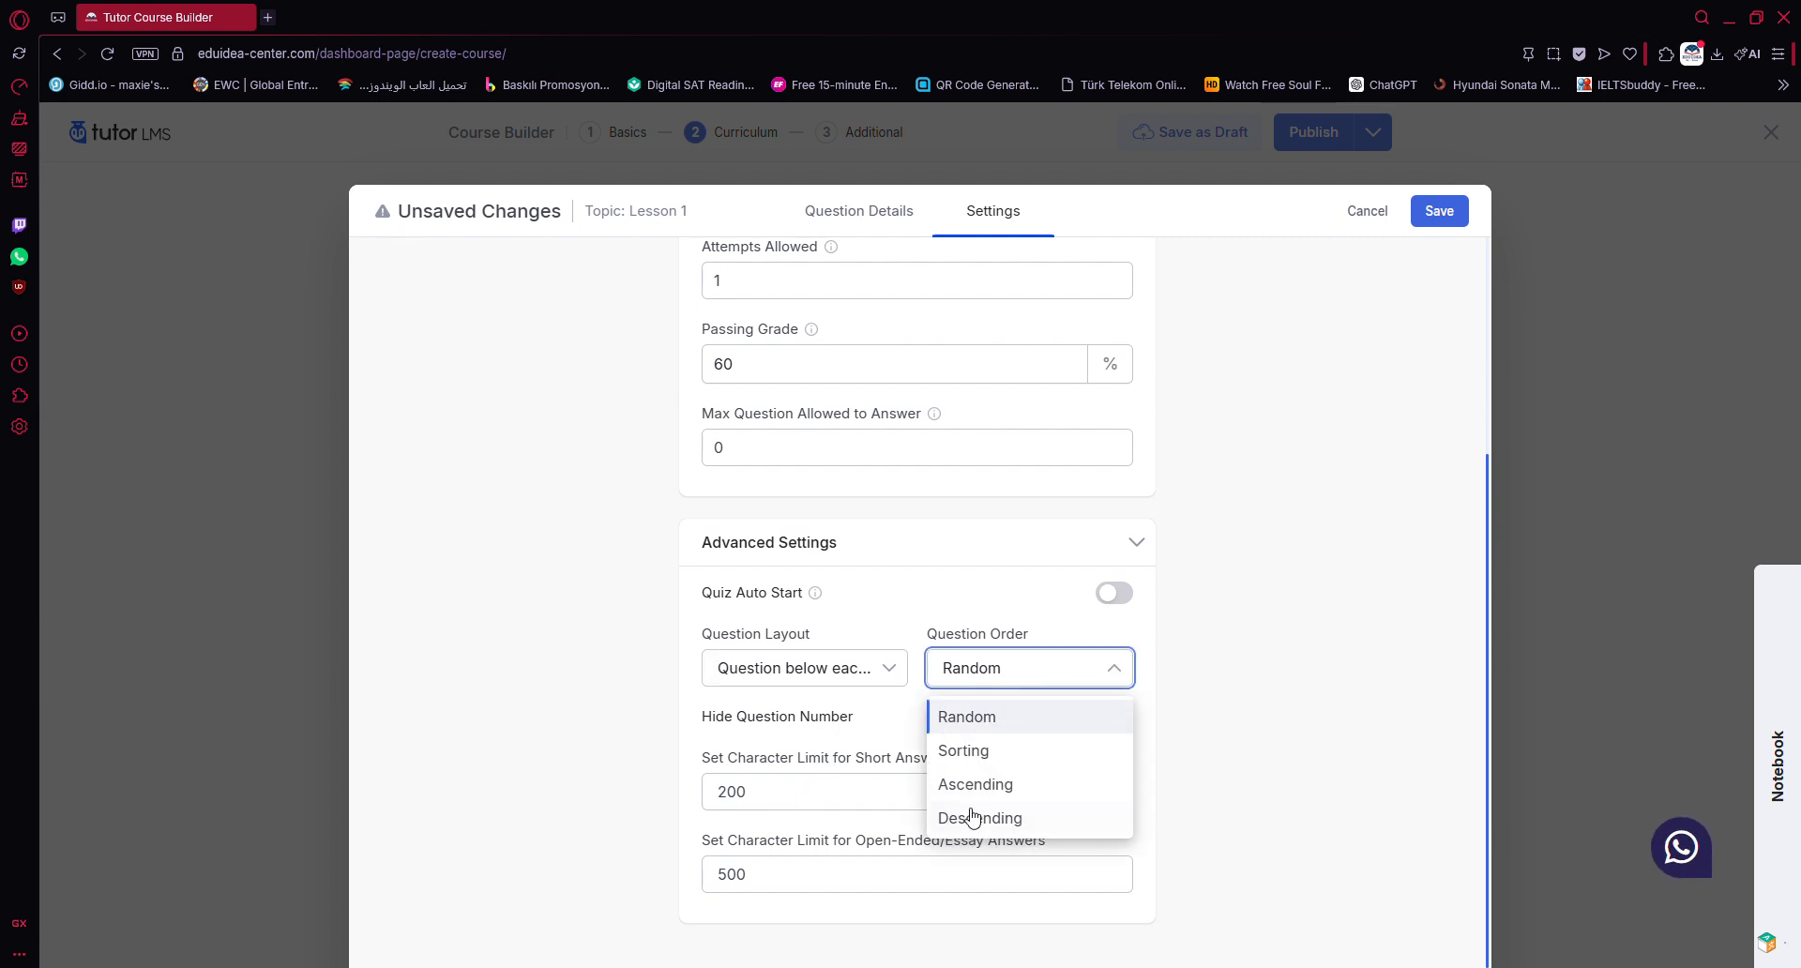
left_click(976, 786)
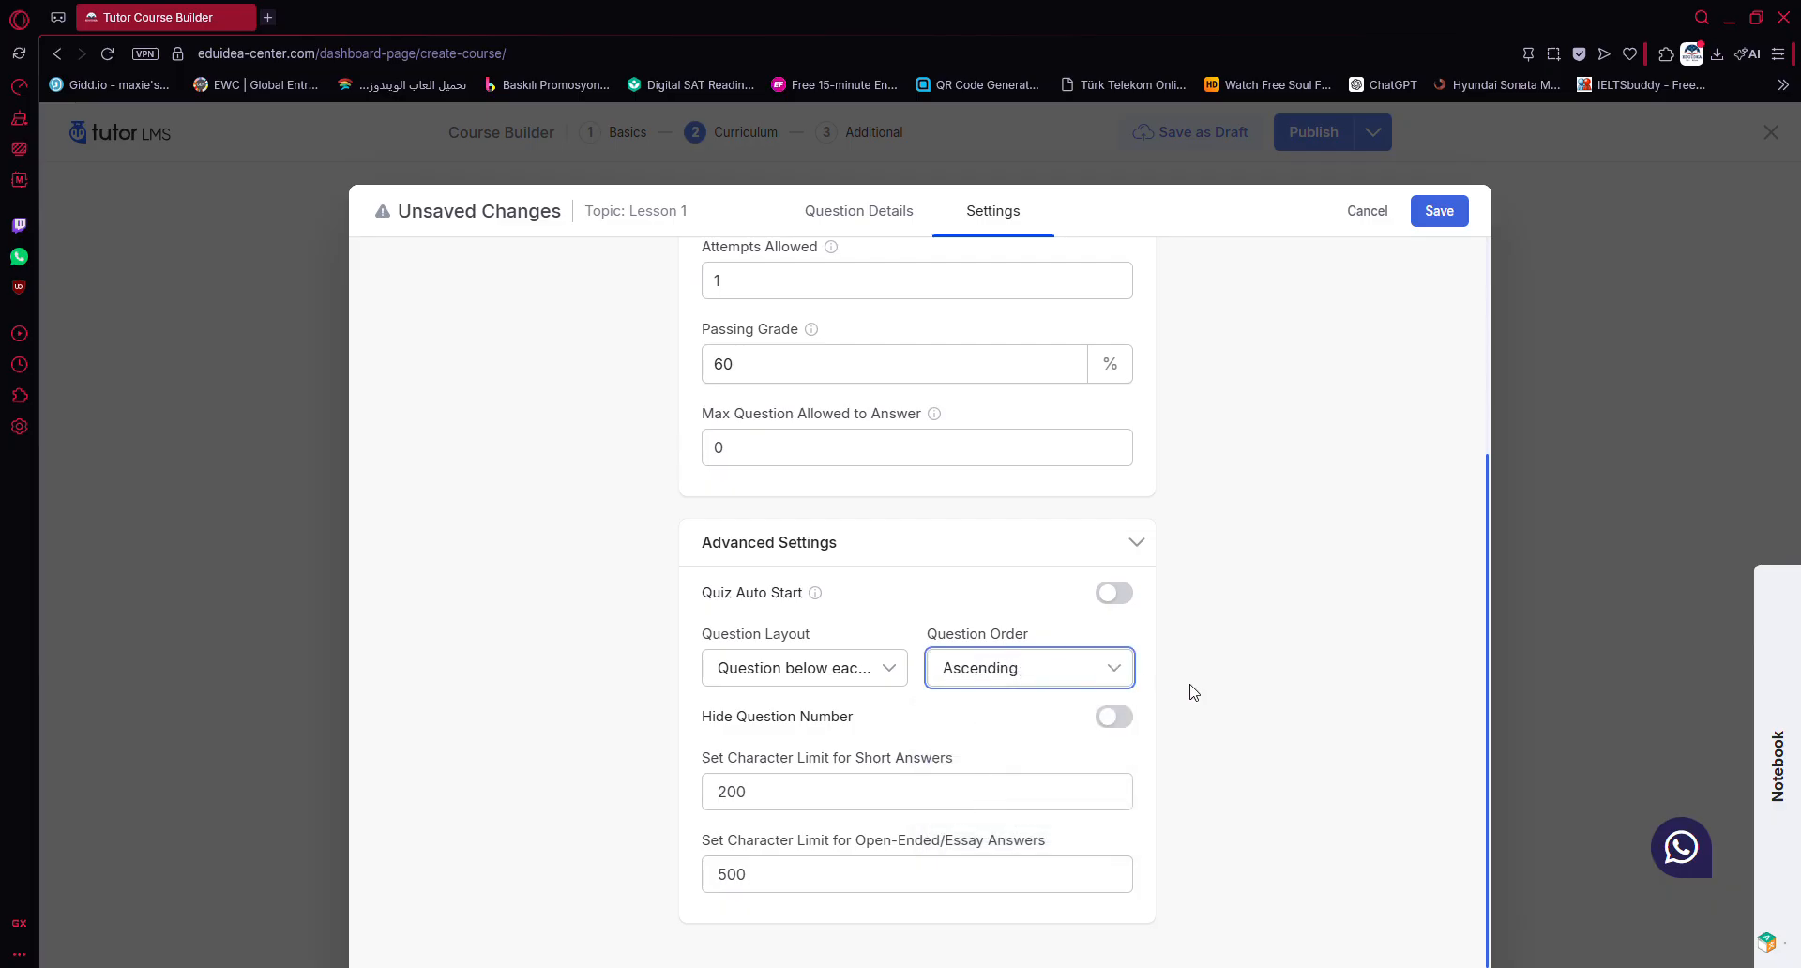
Step: Examine the character limit setting for short answers
left_click_drag(723, 762, 989, 758)
double_click(877, 797)
left_click(882, 772)
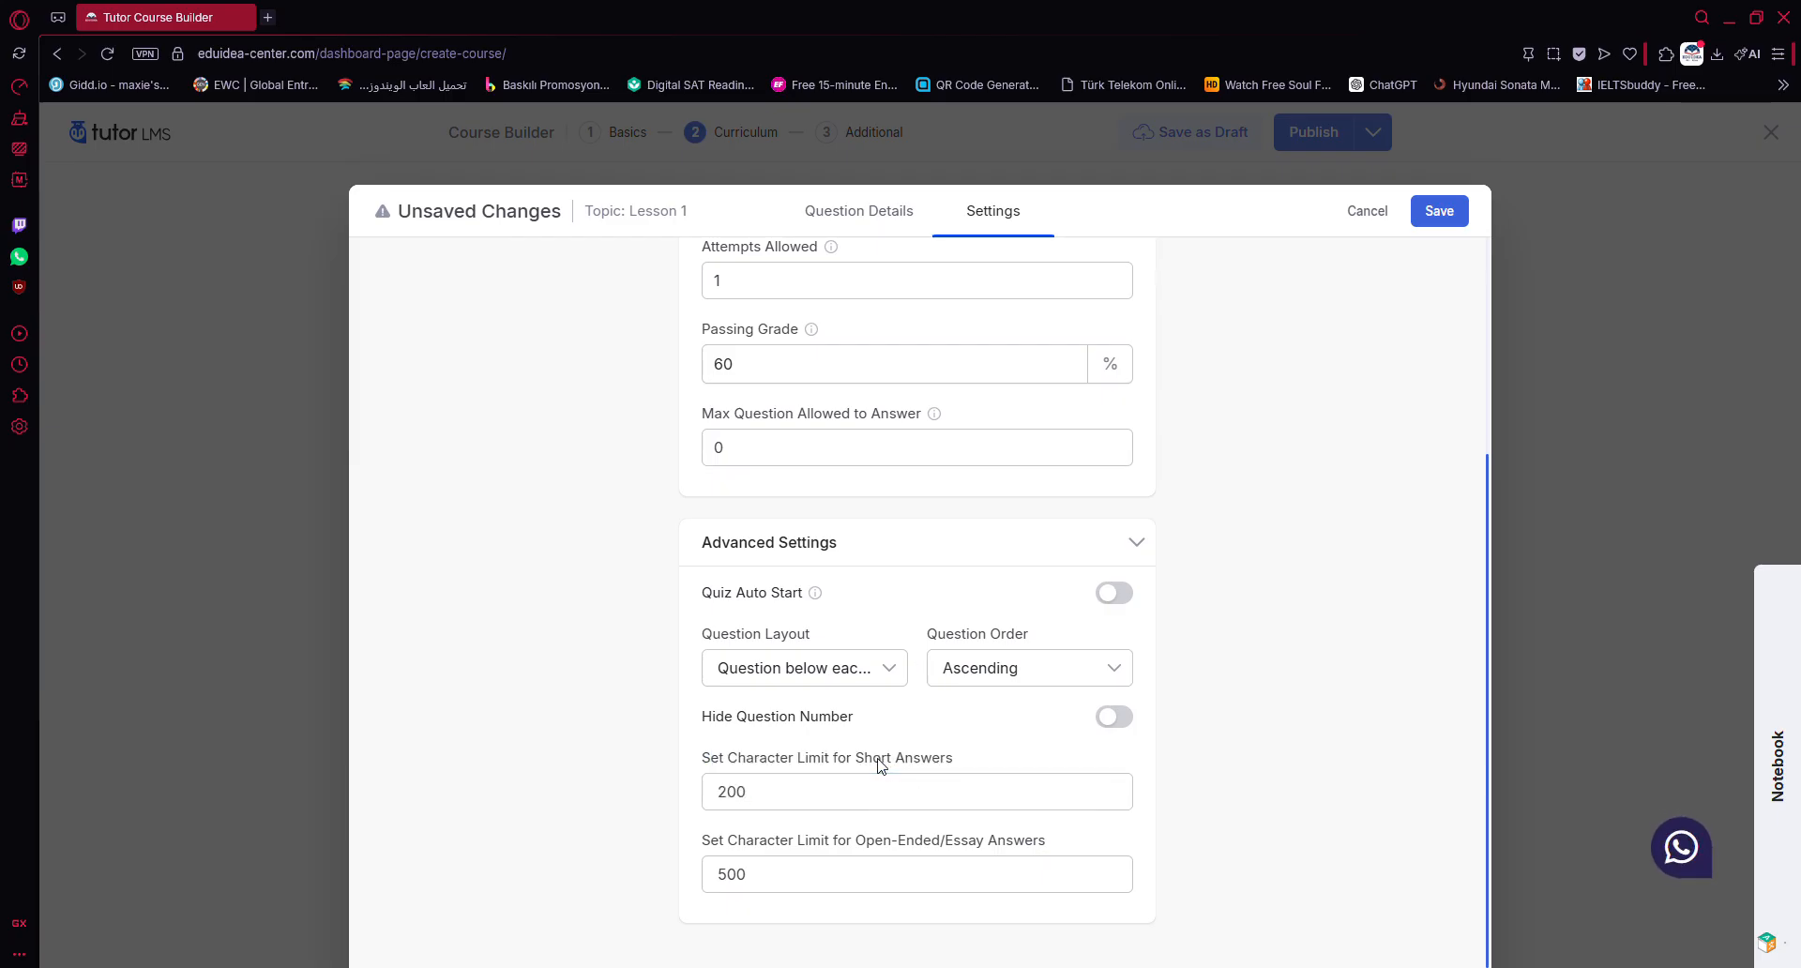
Step: Check the character limit for open-ended answers and save the Lesson 1 quiz with its settings
double_click(786, 876)
left_click(790, 882)
left_click(1476, 504)
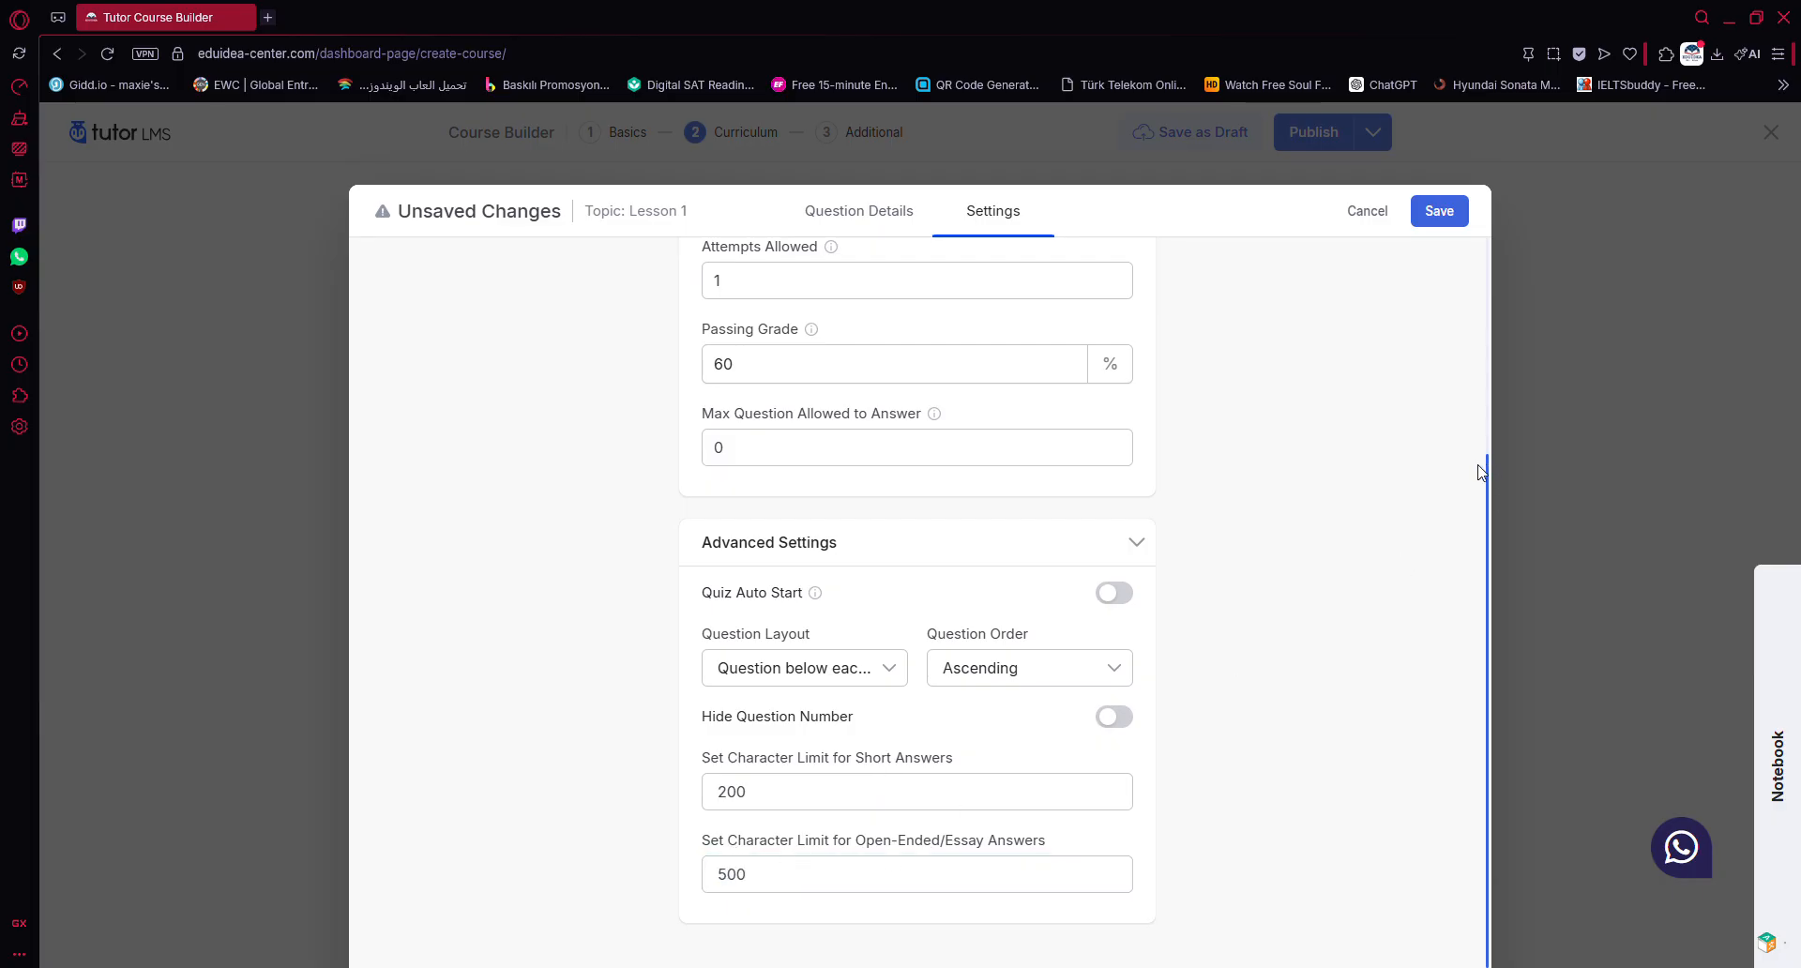
left_click(1440, 223)
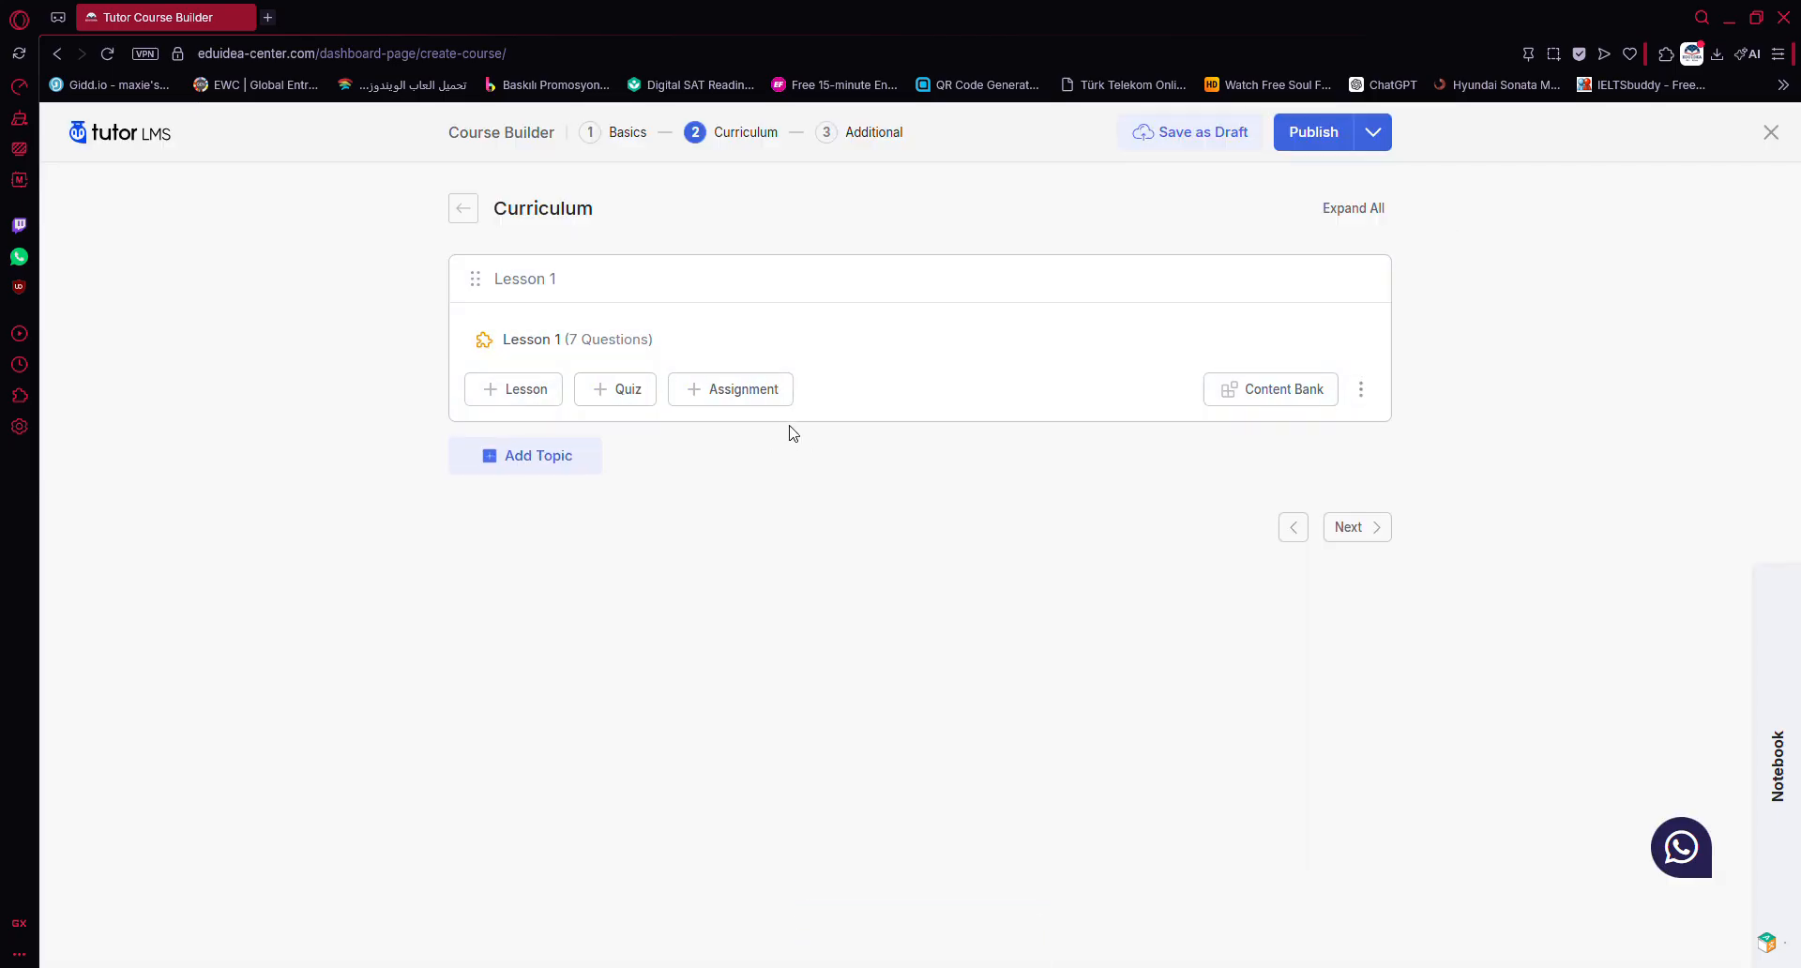
Step: Create an assignment titled "Test" in the Lesson 1 topic, leaving its content empty
left_click(754, 401)
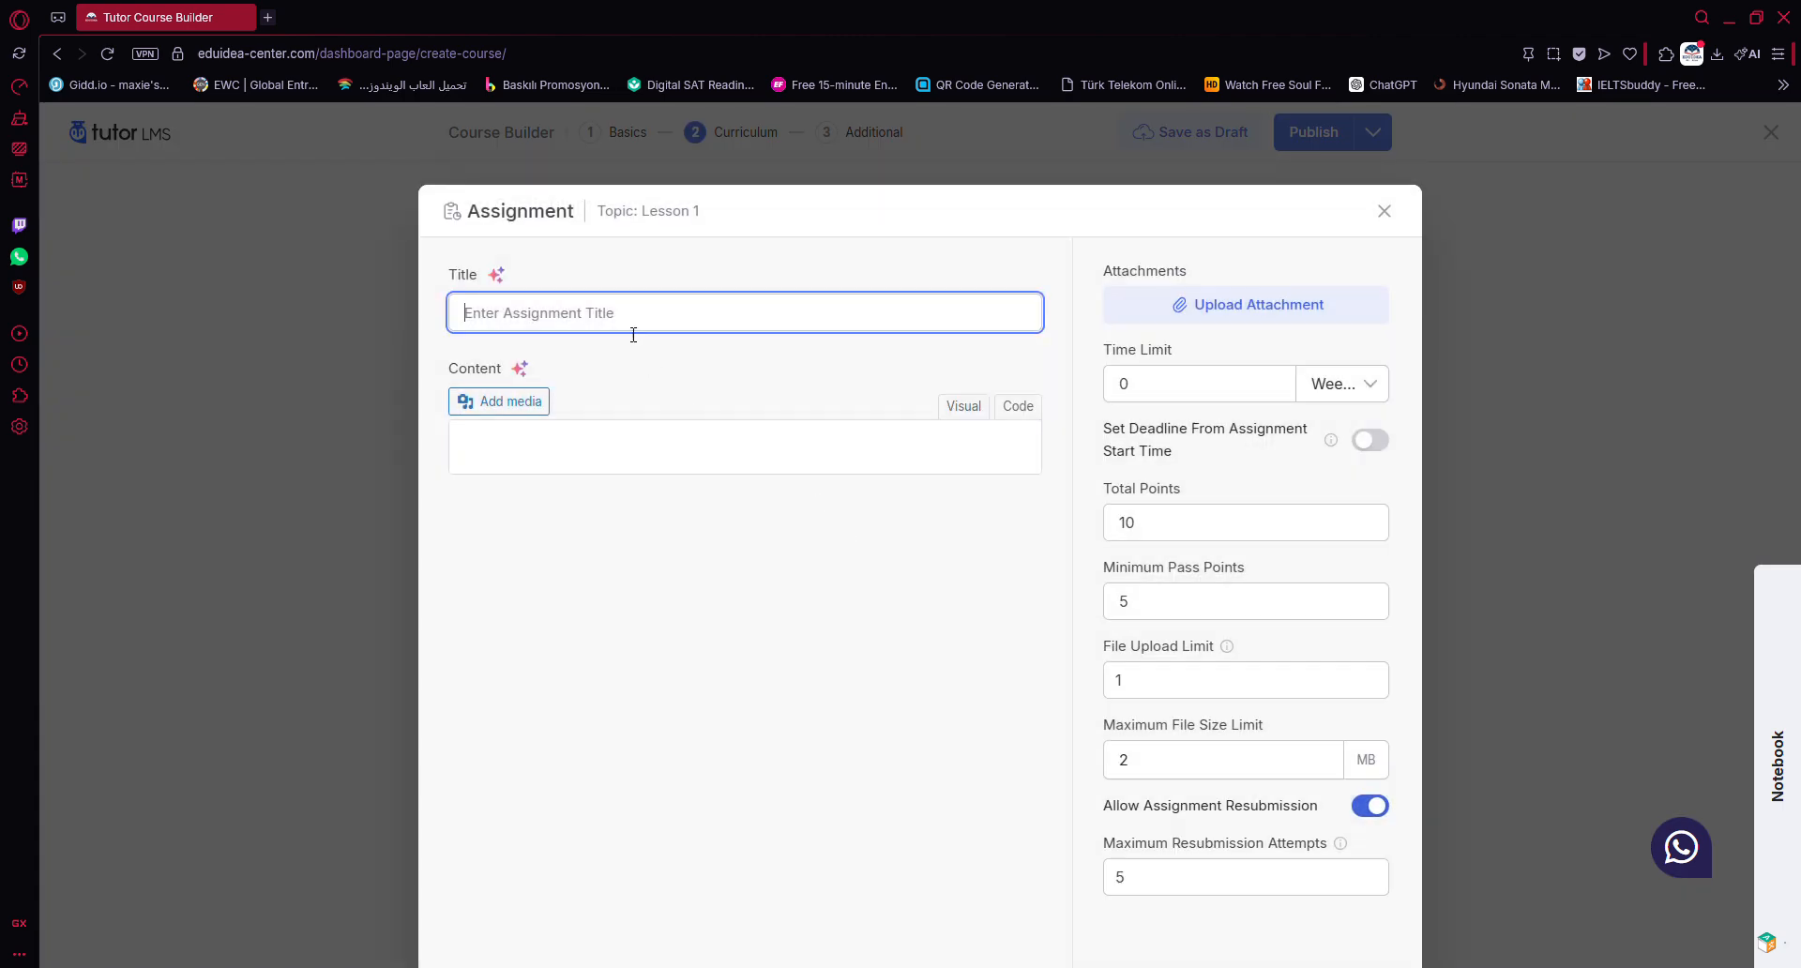
type("T")
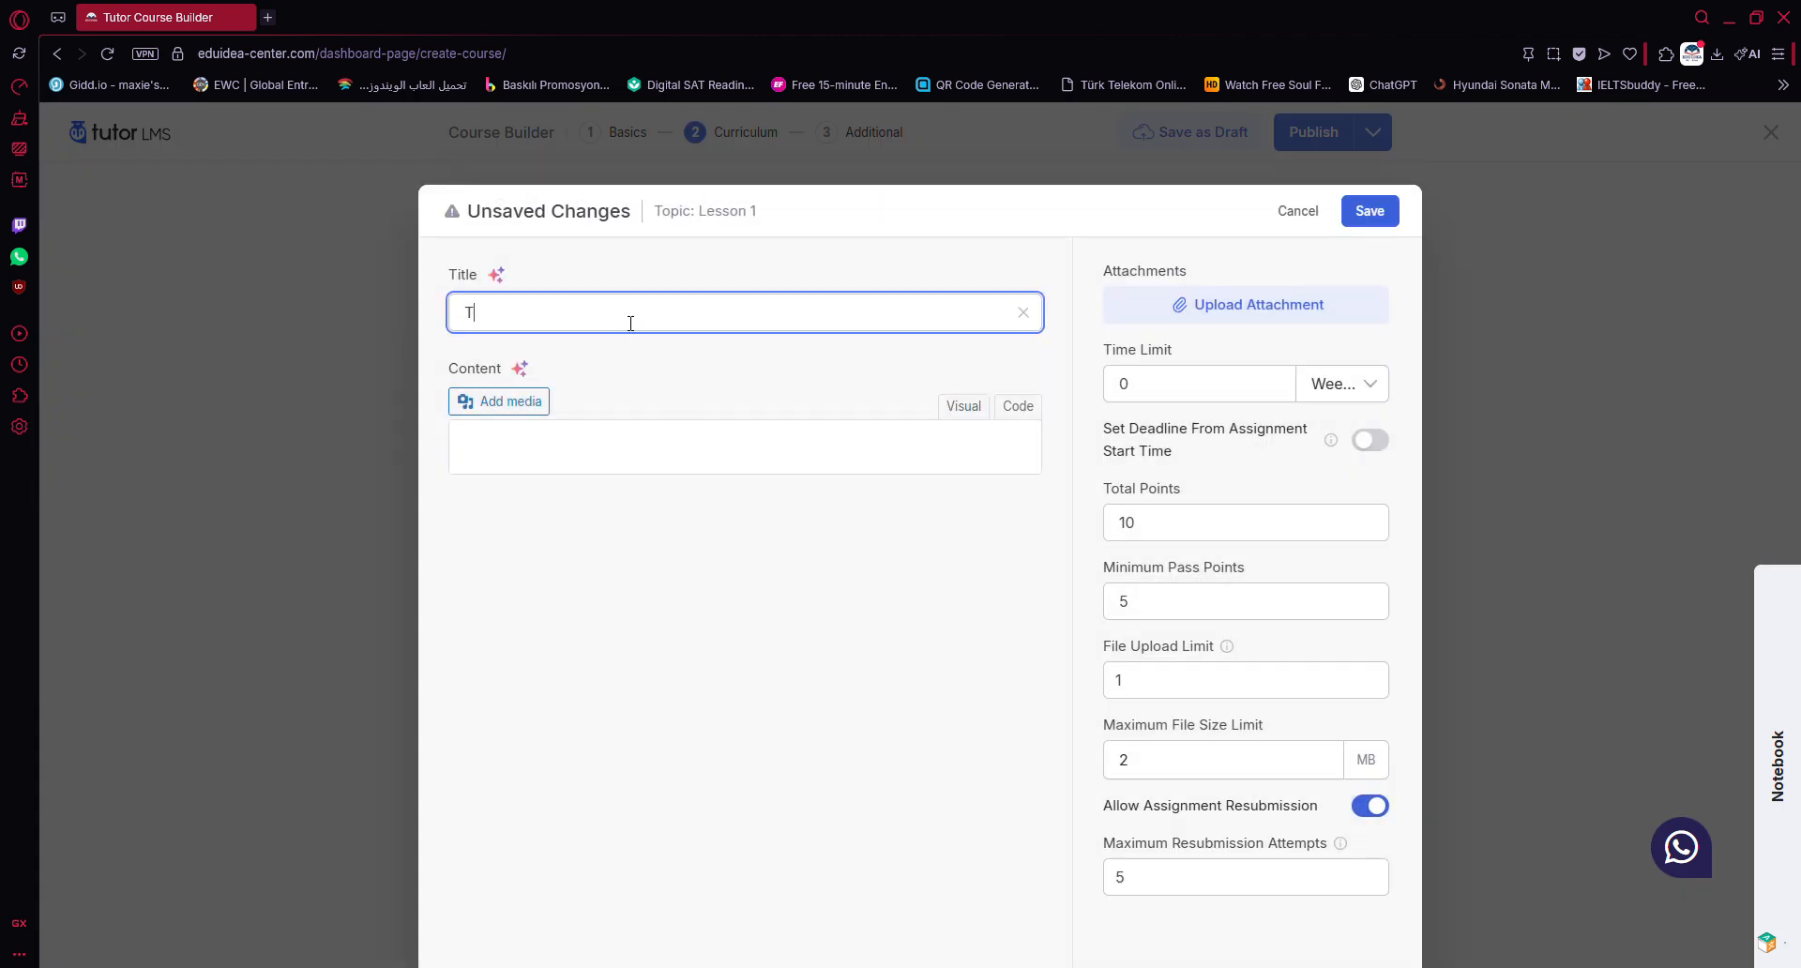
key("BackSpace")
type("Test")
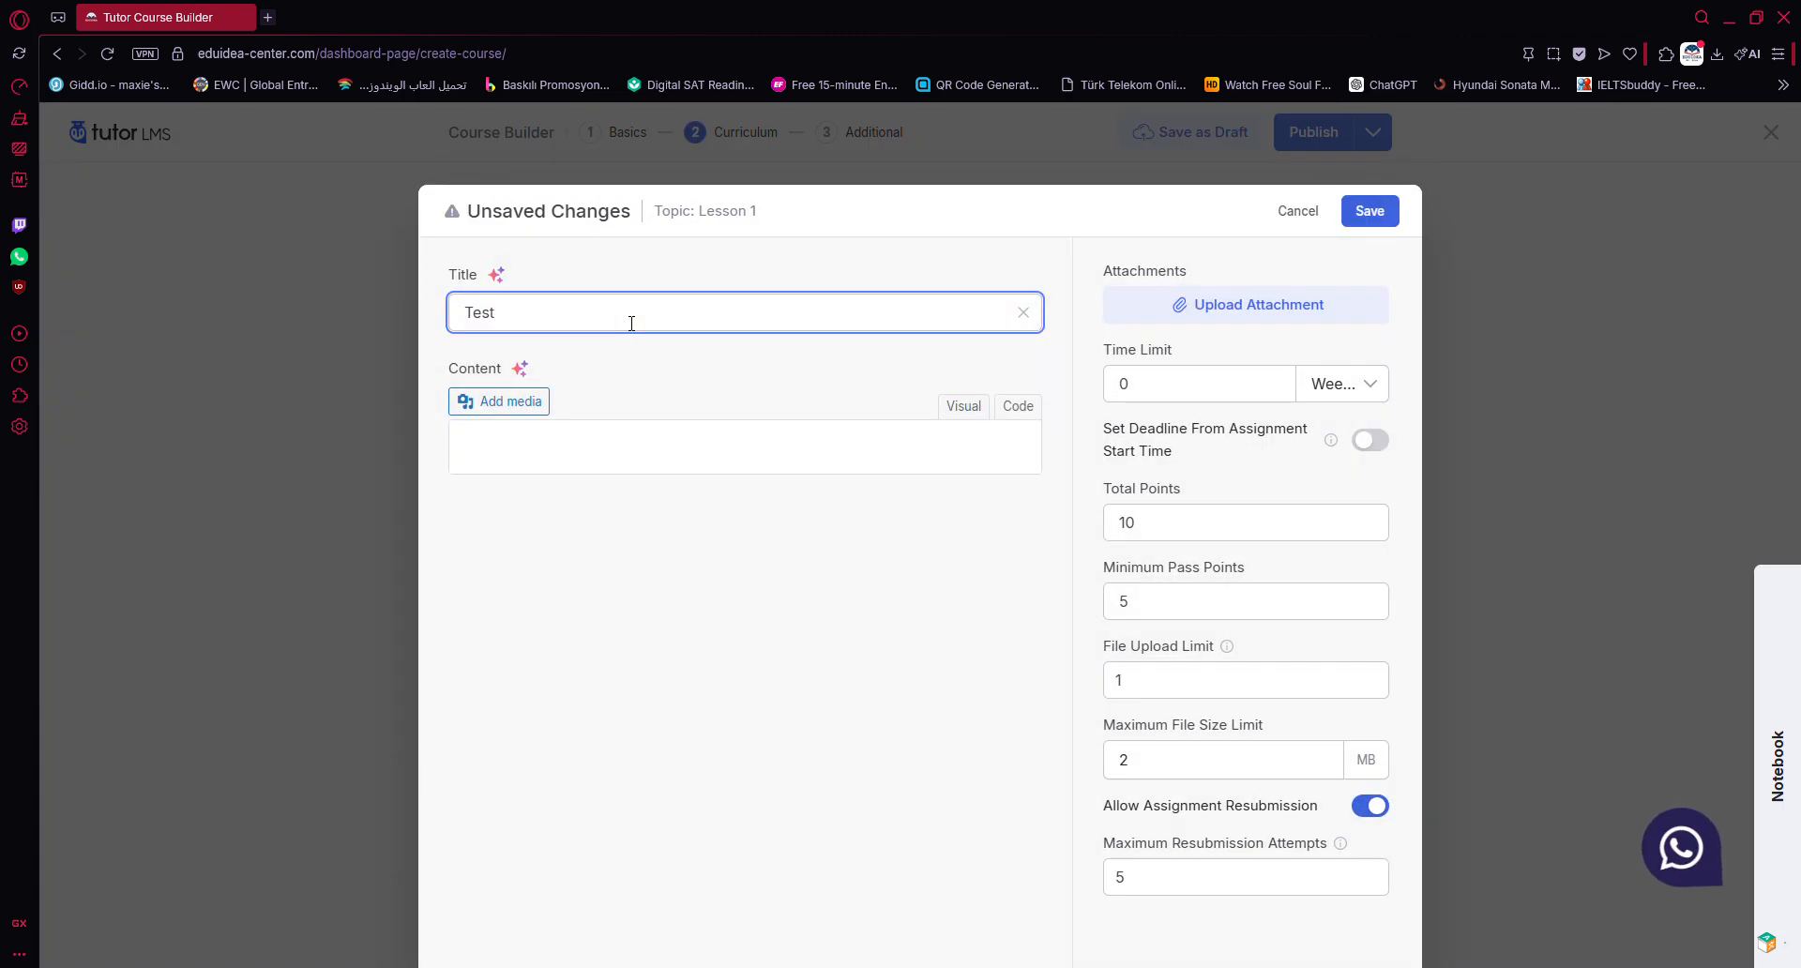
left_click(643, 449)
left_click(645, 529)
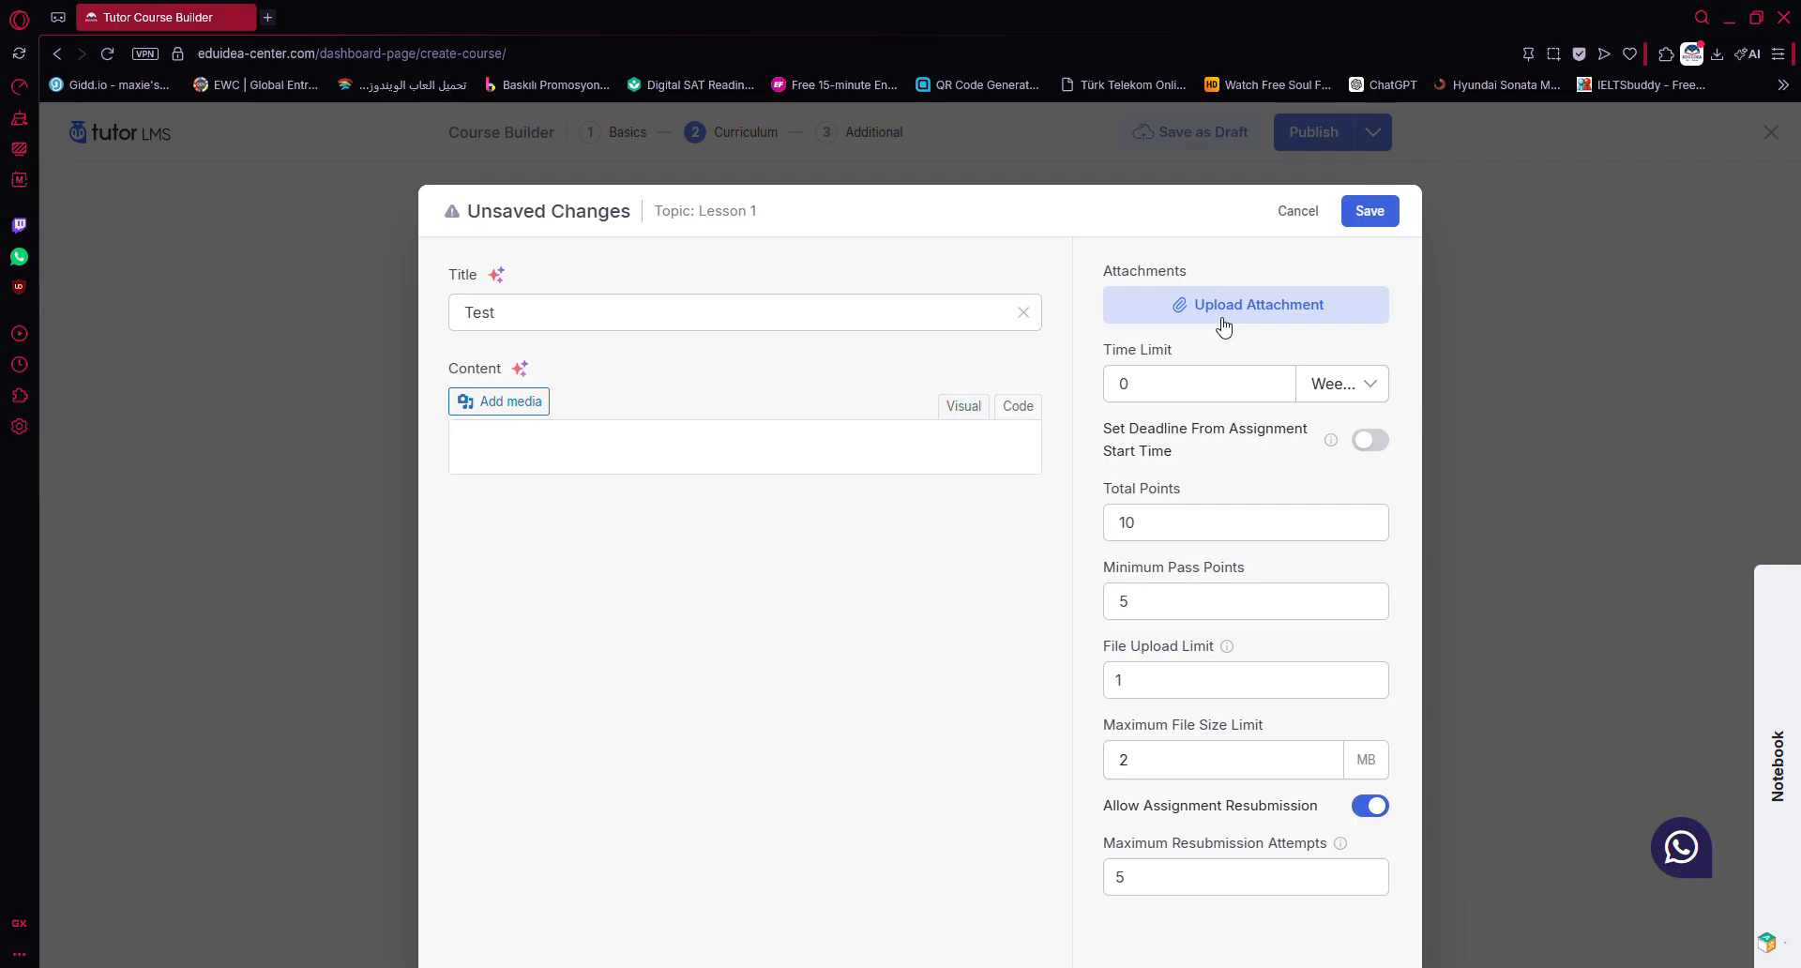
Step: Examine the assignment's time limit and its available units, keeping Weeks
double_click(1122, 384)
left_click(1321, 392)
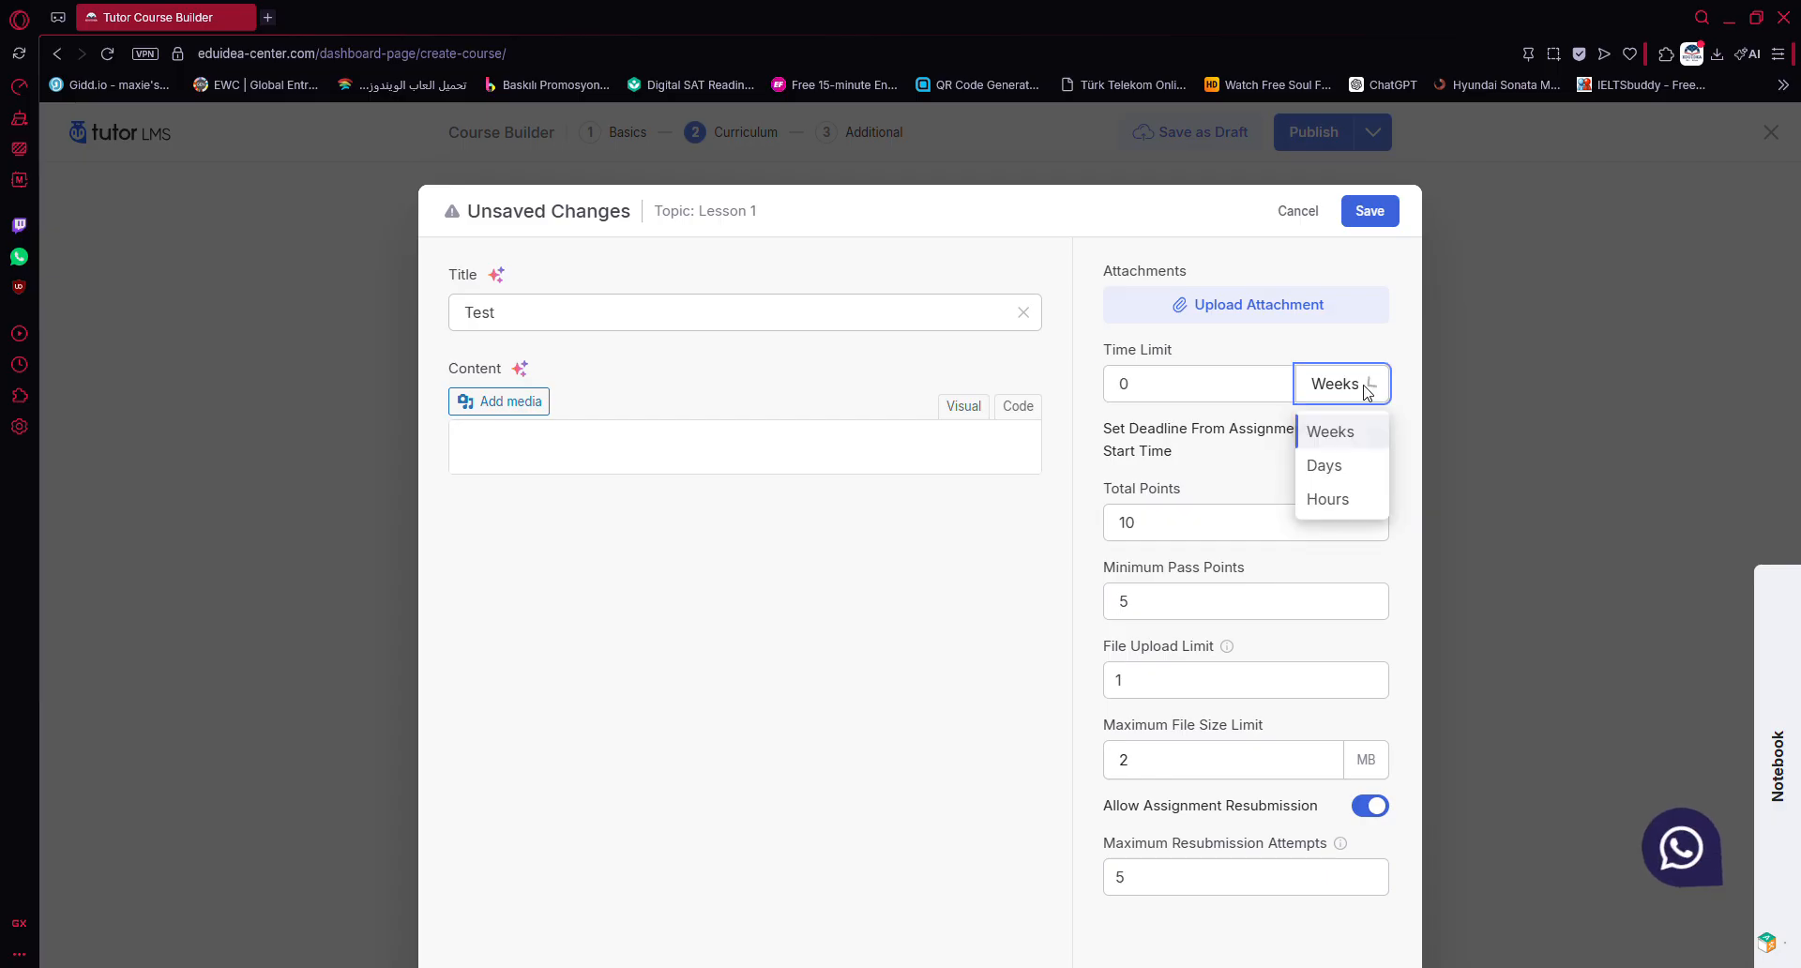
left_click(1301, 357)
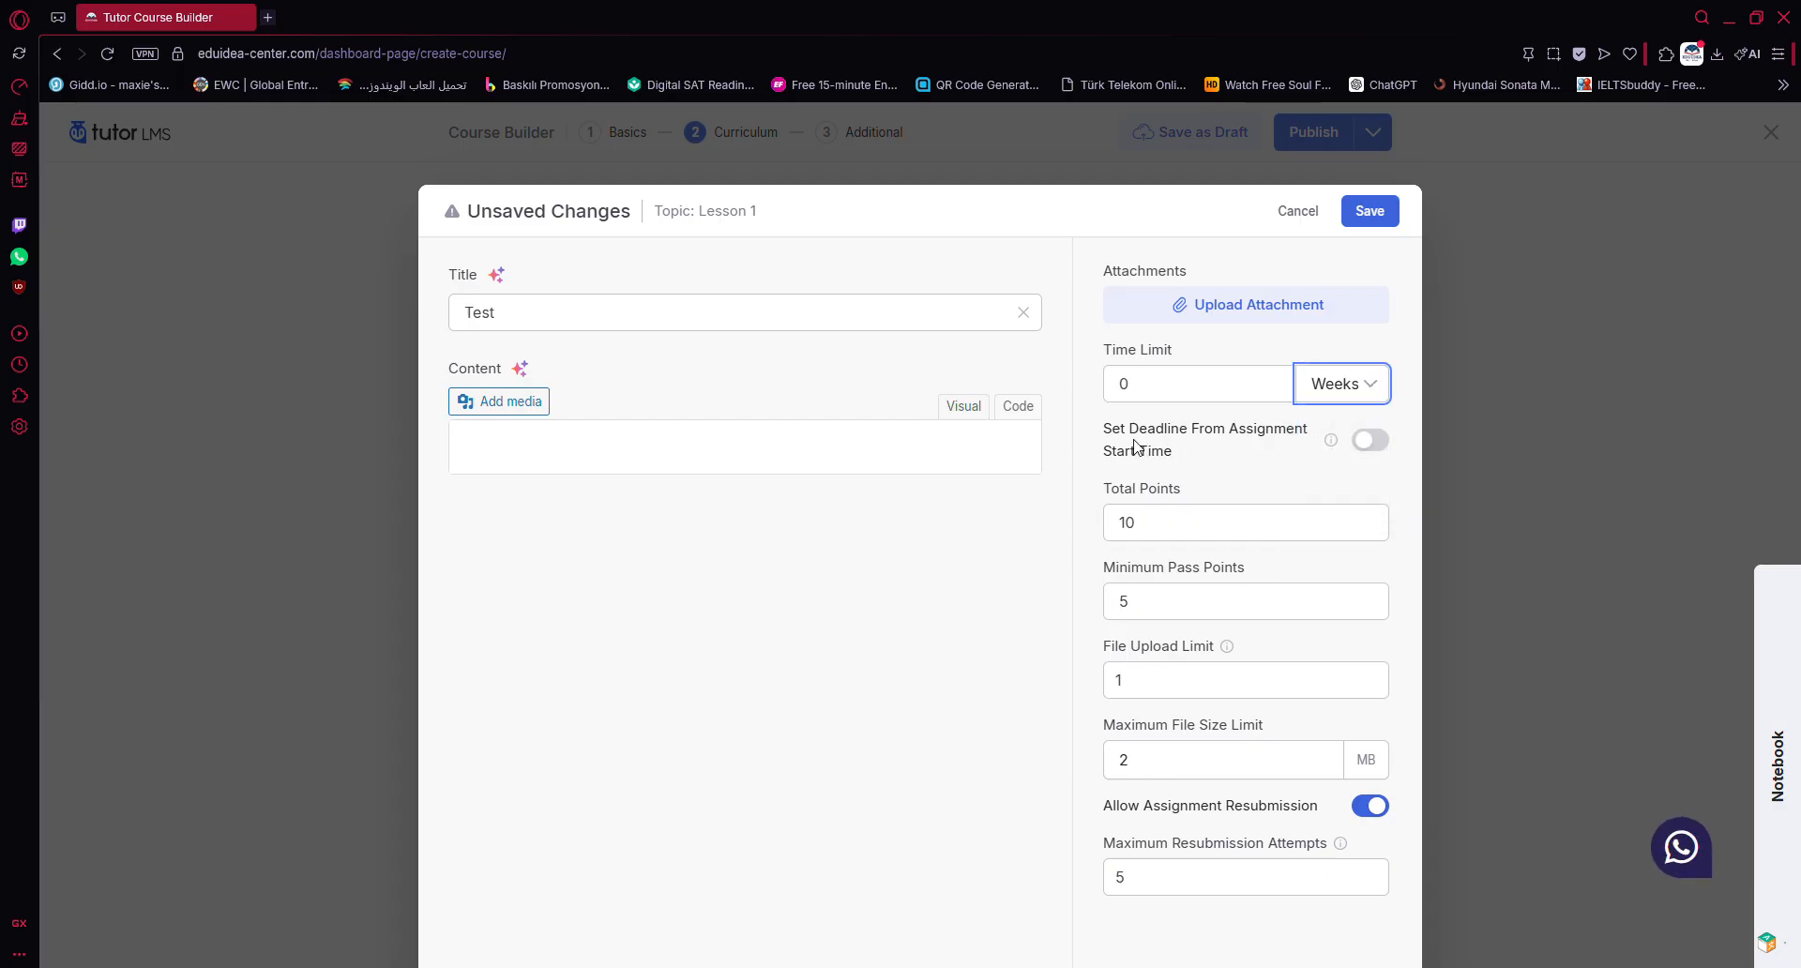
Step: Try the option that sets the deadline from the assignment start time, and switch it back off
left_click(1375, 441)
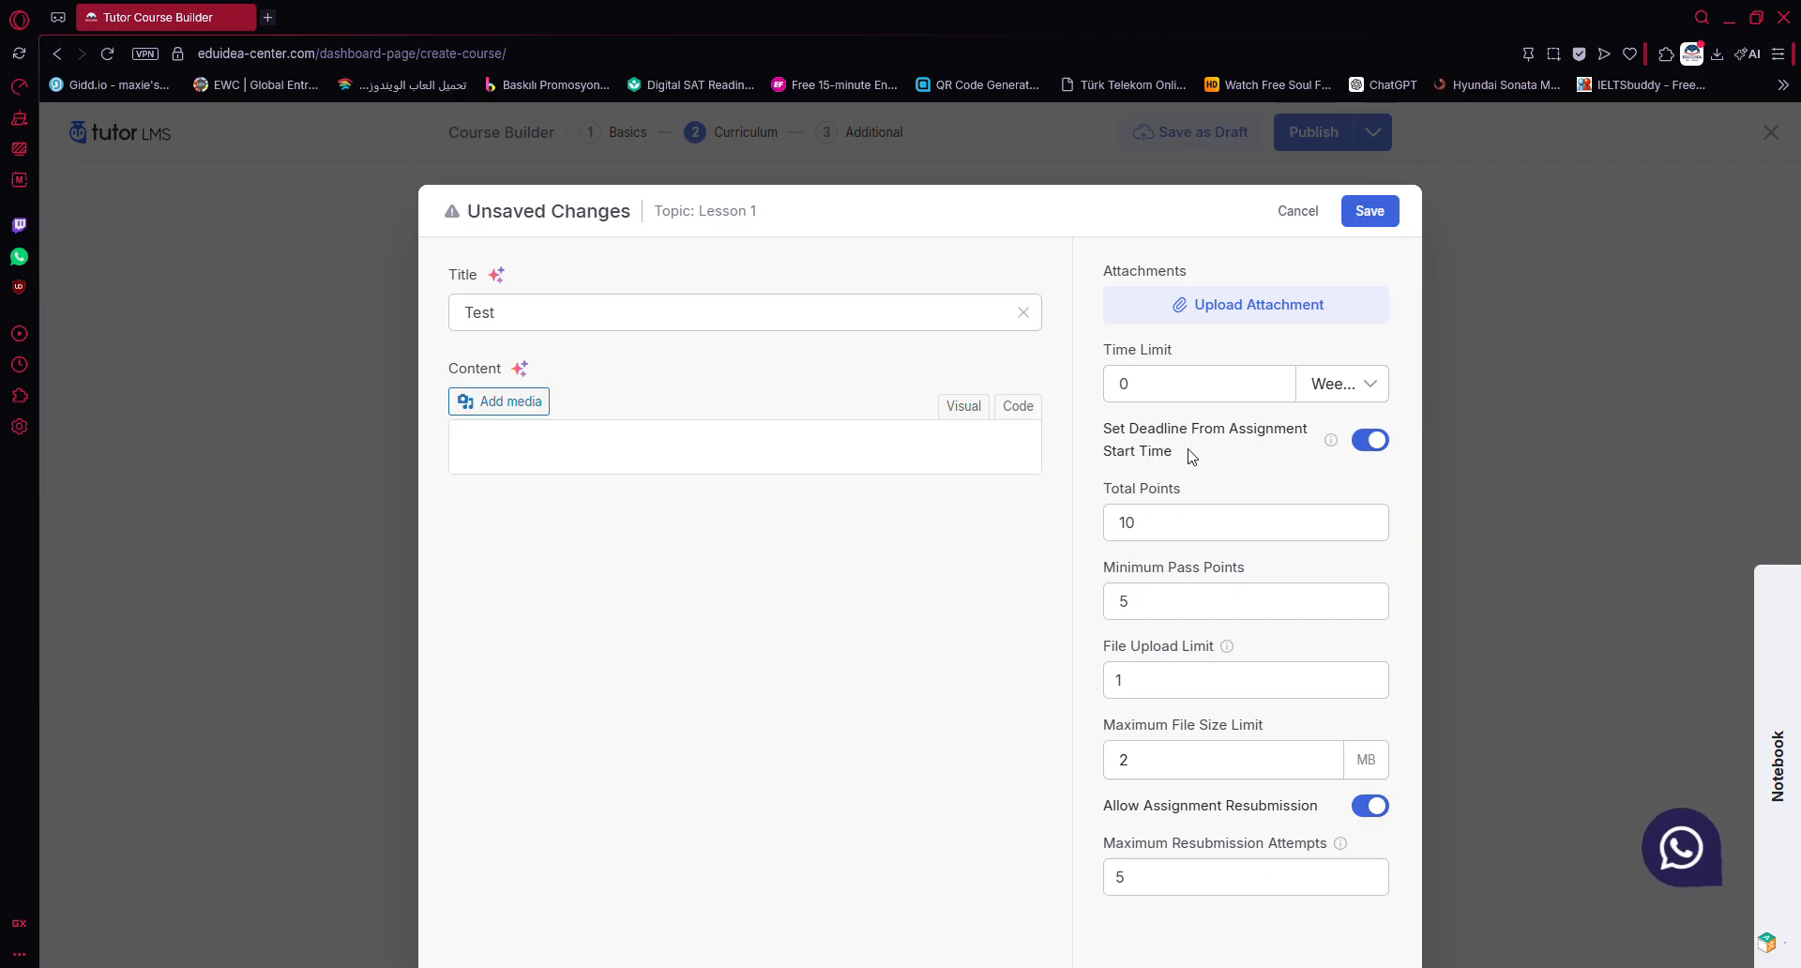
left_click_drag(1096, 463, 1174, 463)
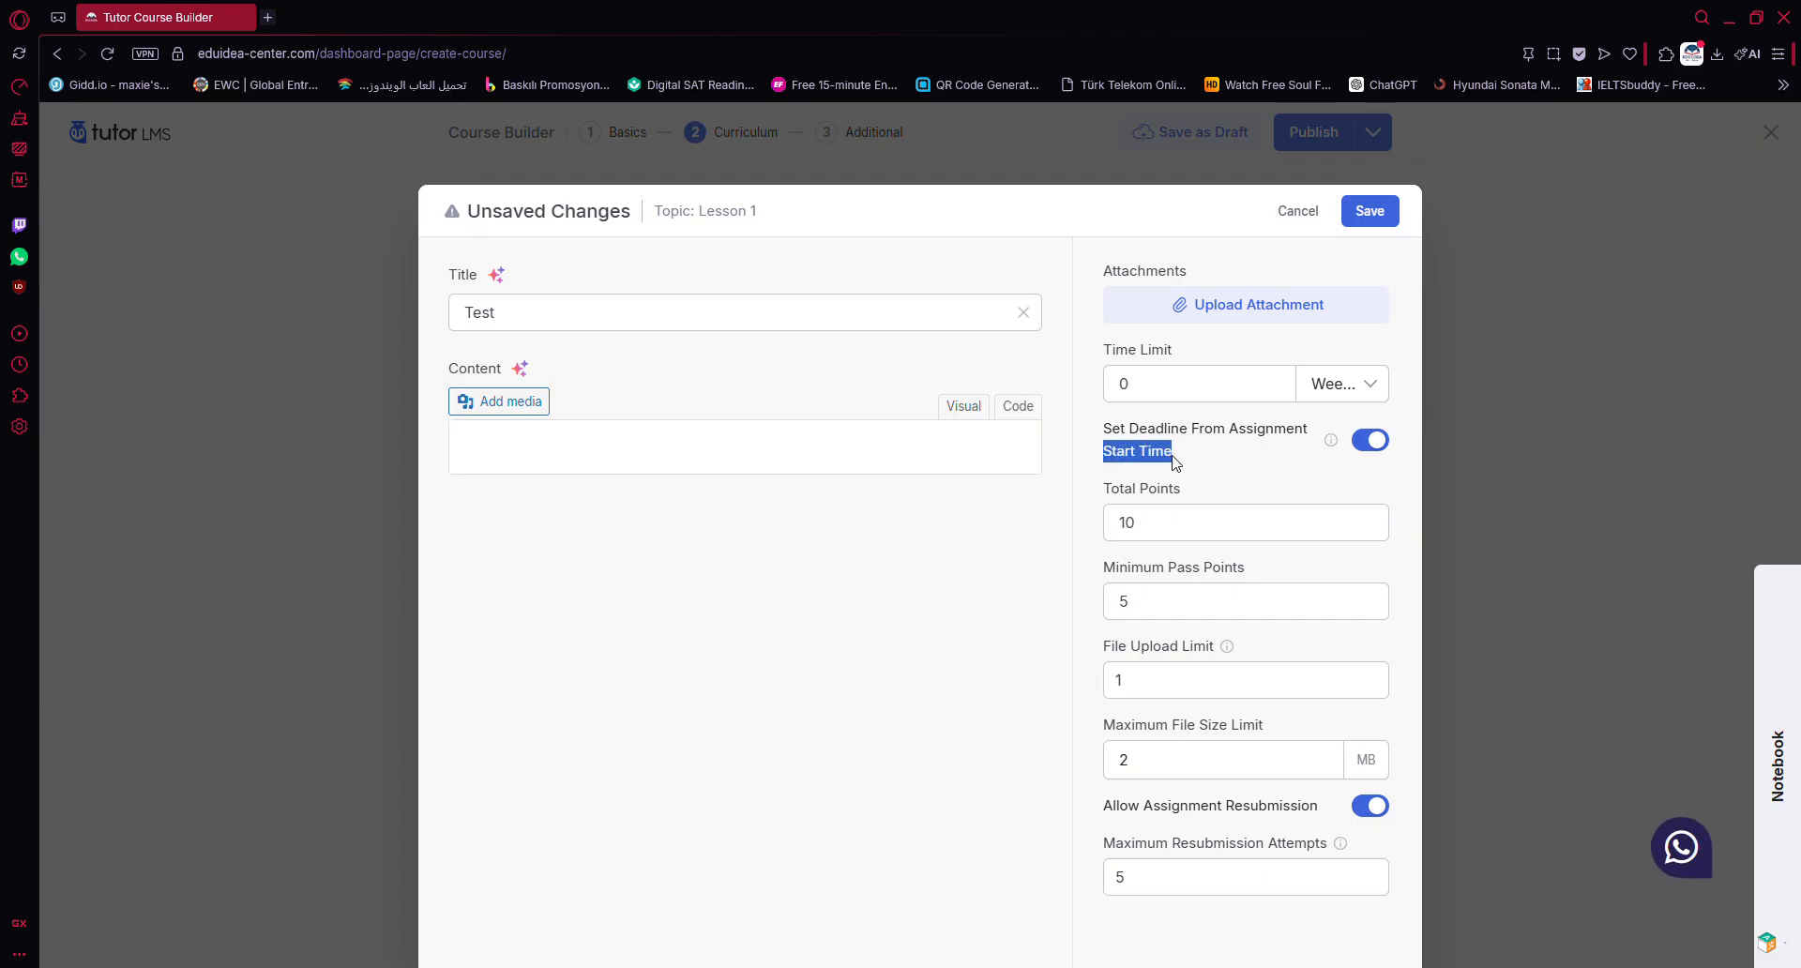
left_click(1365, 446)
left_click(1358, 443)
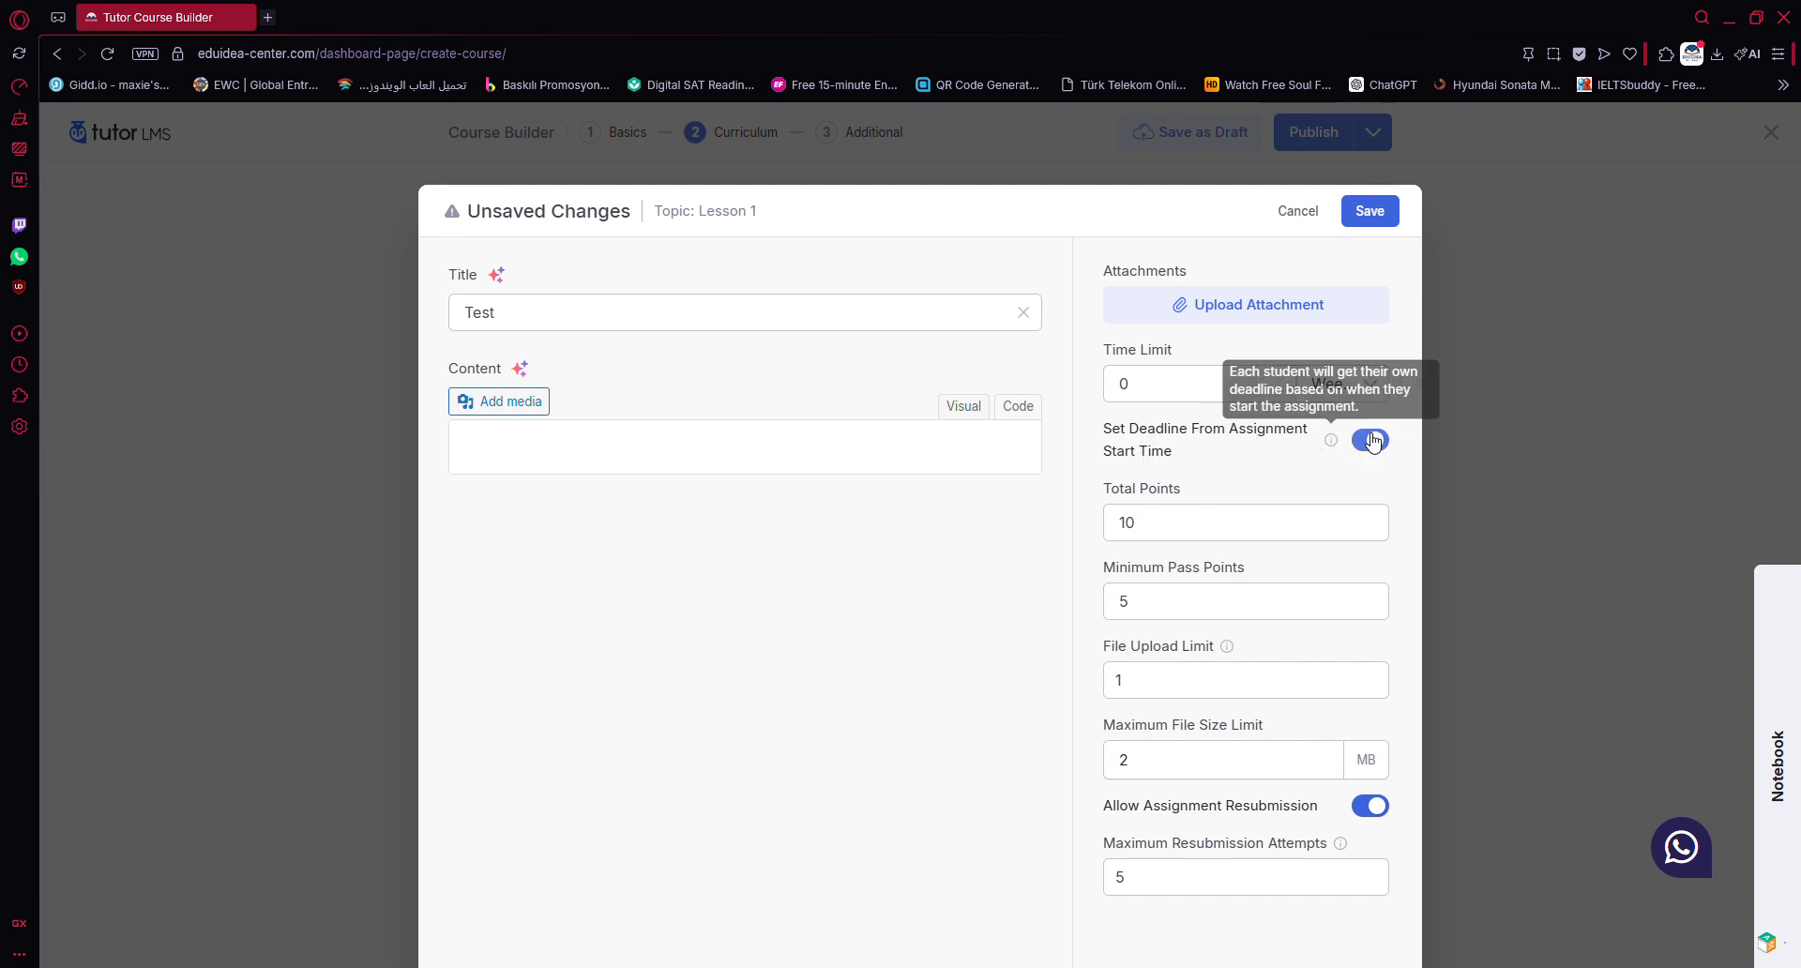
left_click(1356, 455)
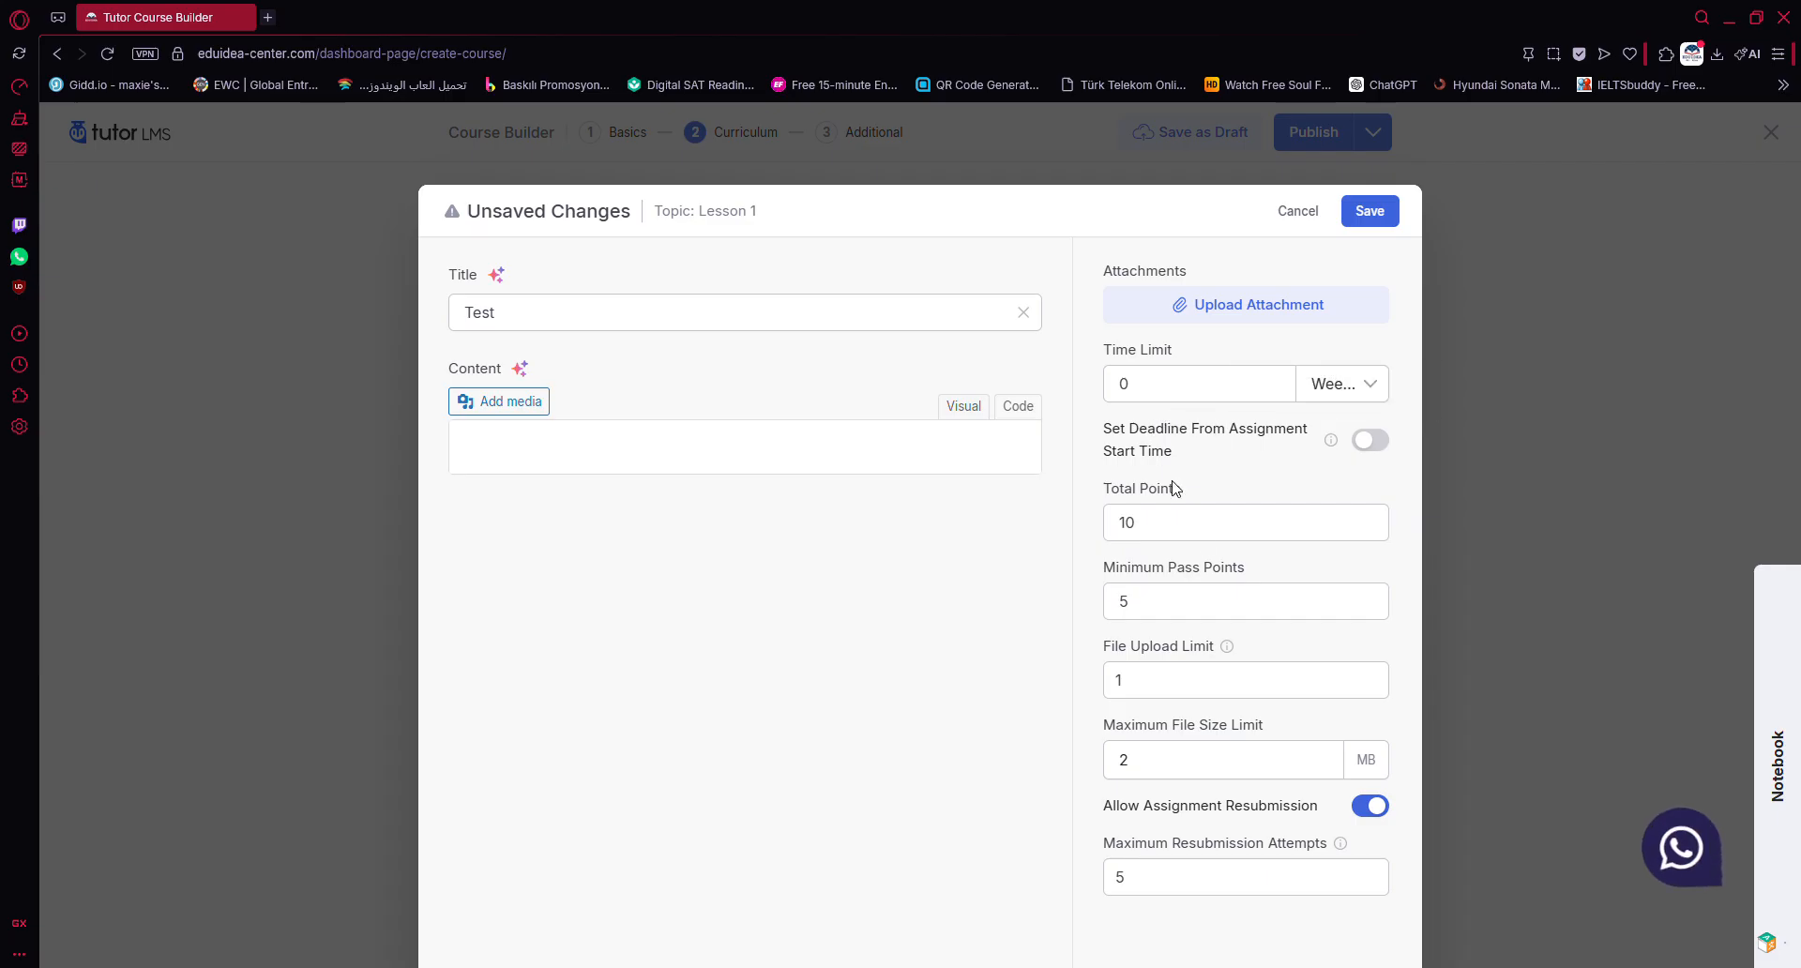
Step: Review the assignment's points and file upload limit, and set the maximum file size limit to 5 MB
left_click(1156, 525)
left_click(1178, 614)
left_click(1186, 694)
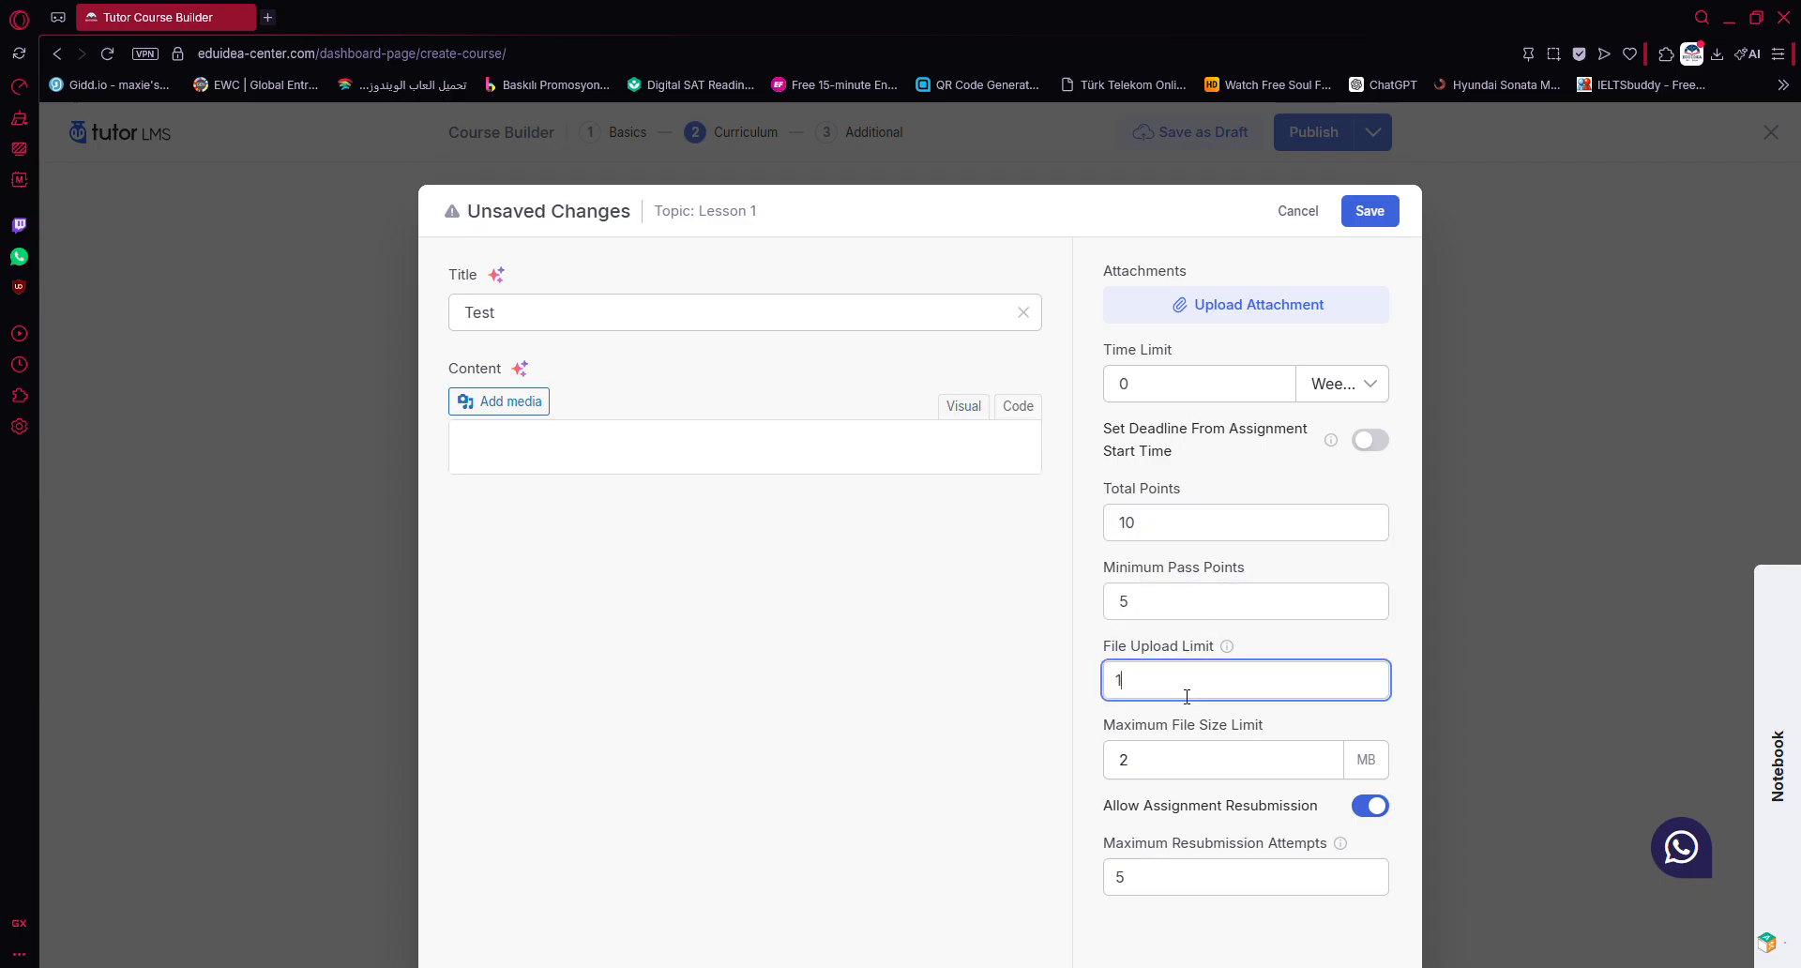
left_click_drag(1136, 735, 1287, 733)
left_click(1286, 734)
left_click(1181, 779)
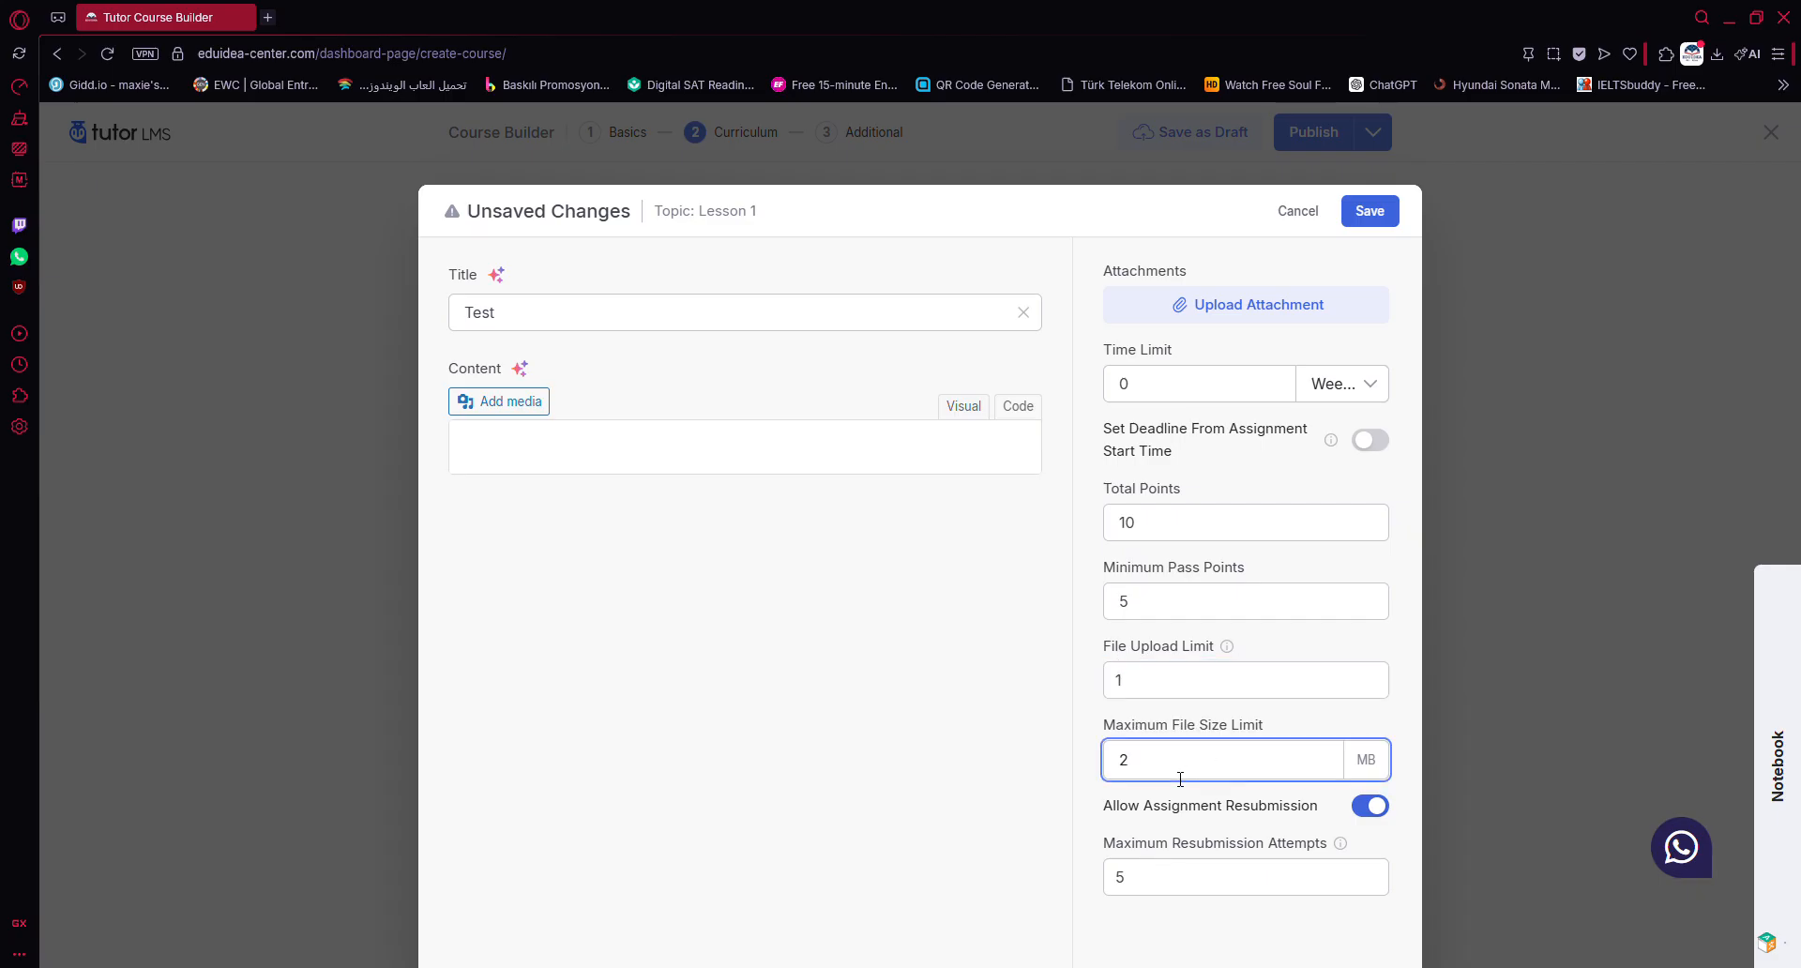
key("BackSpace")
type("5")
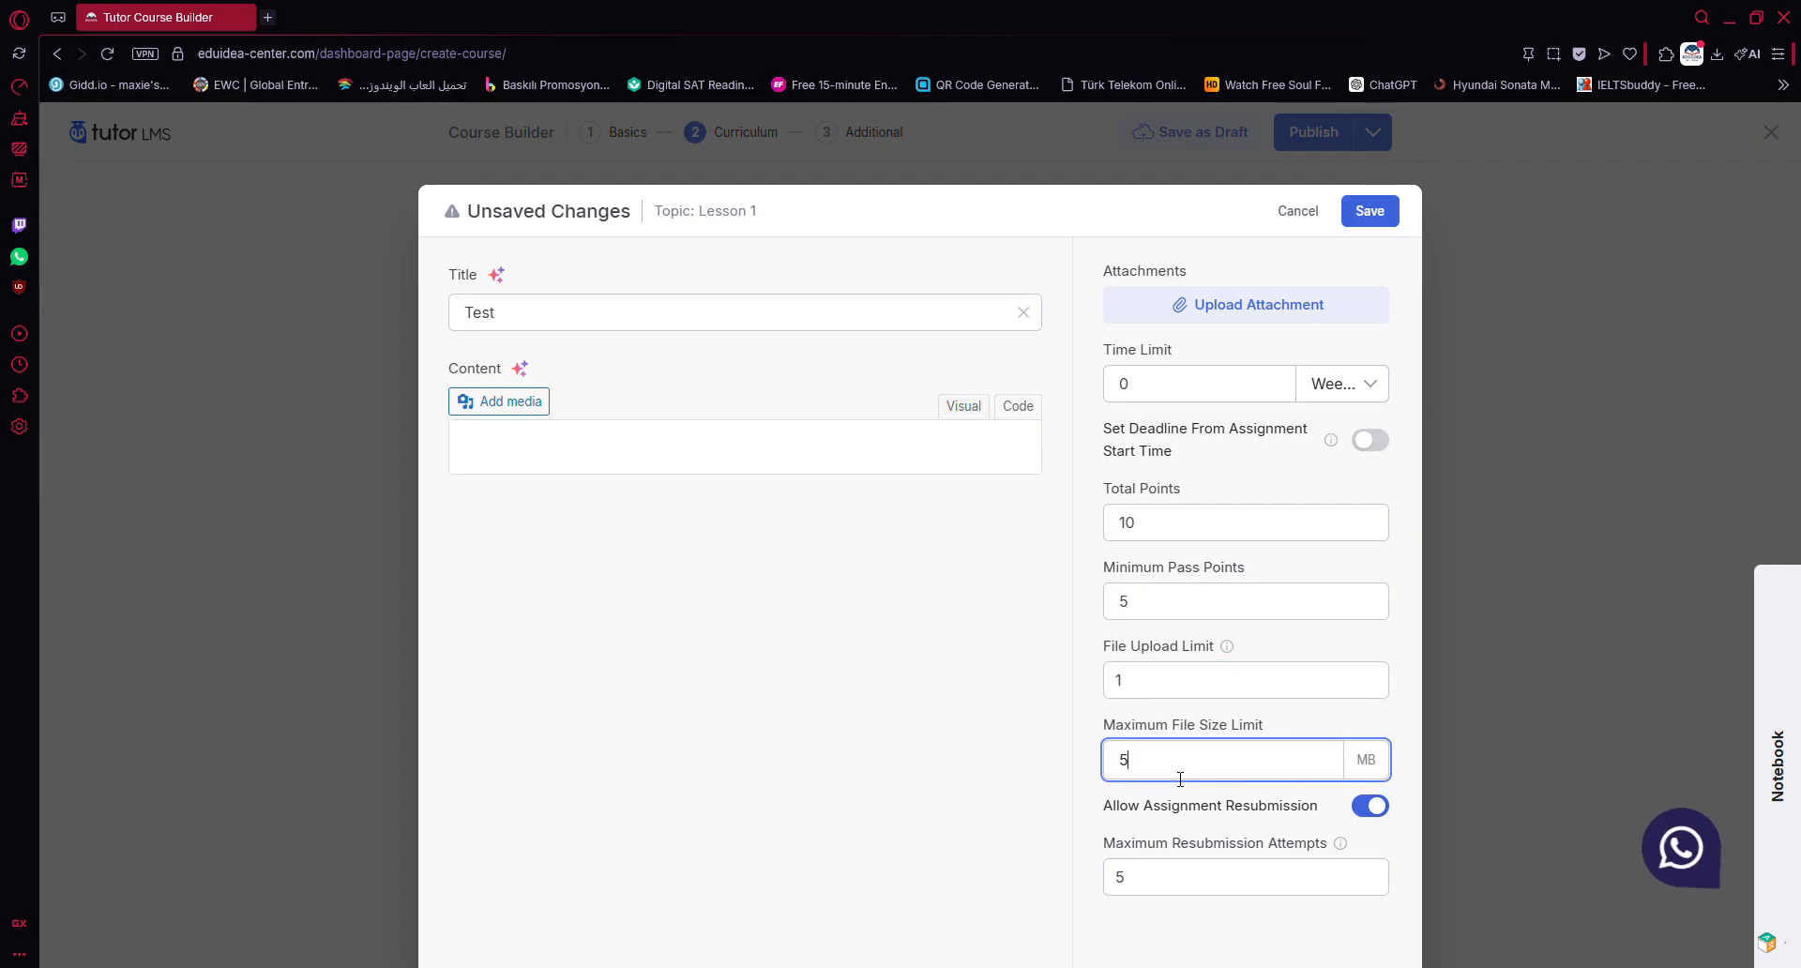
left_click(1094, 748)
Step: Leave assignment resubmission allowed and save the assignment
double_click(1164, 805)
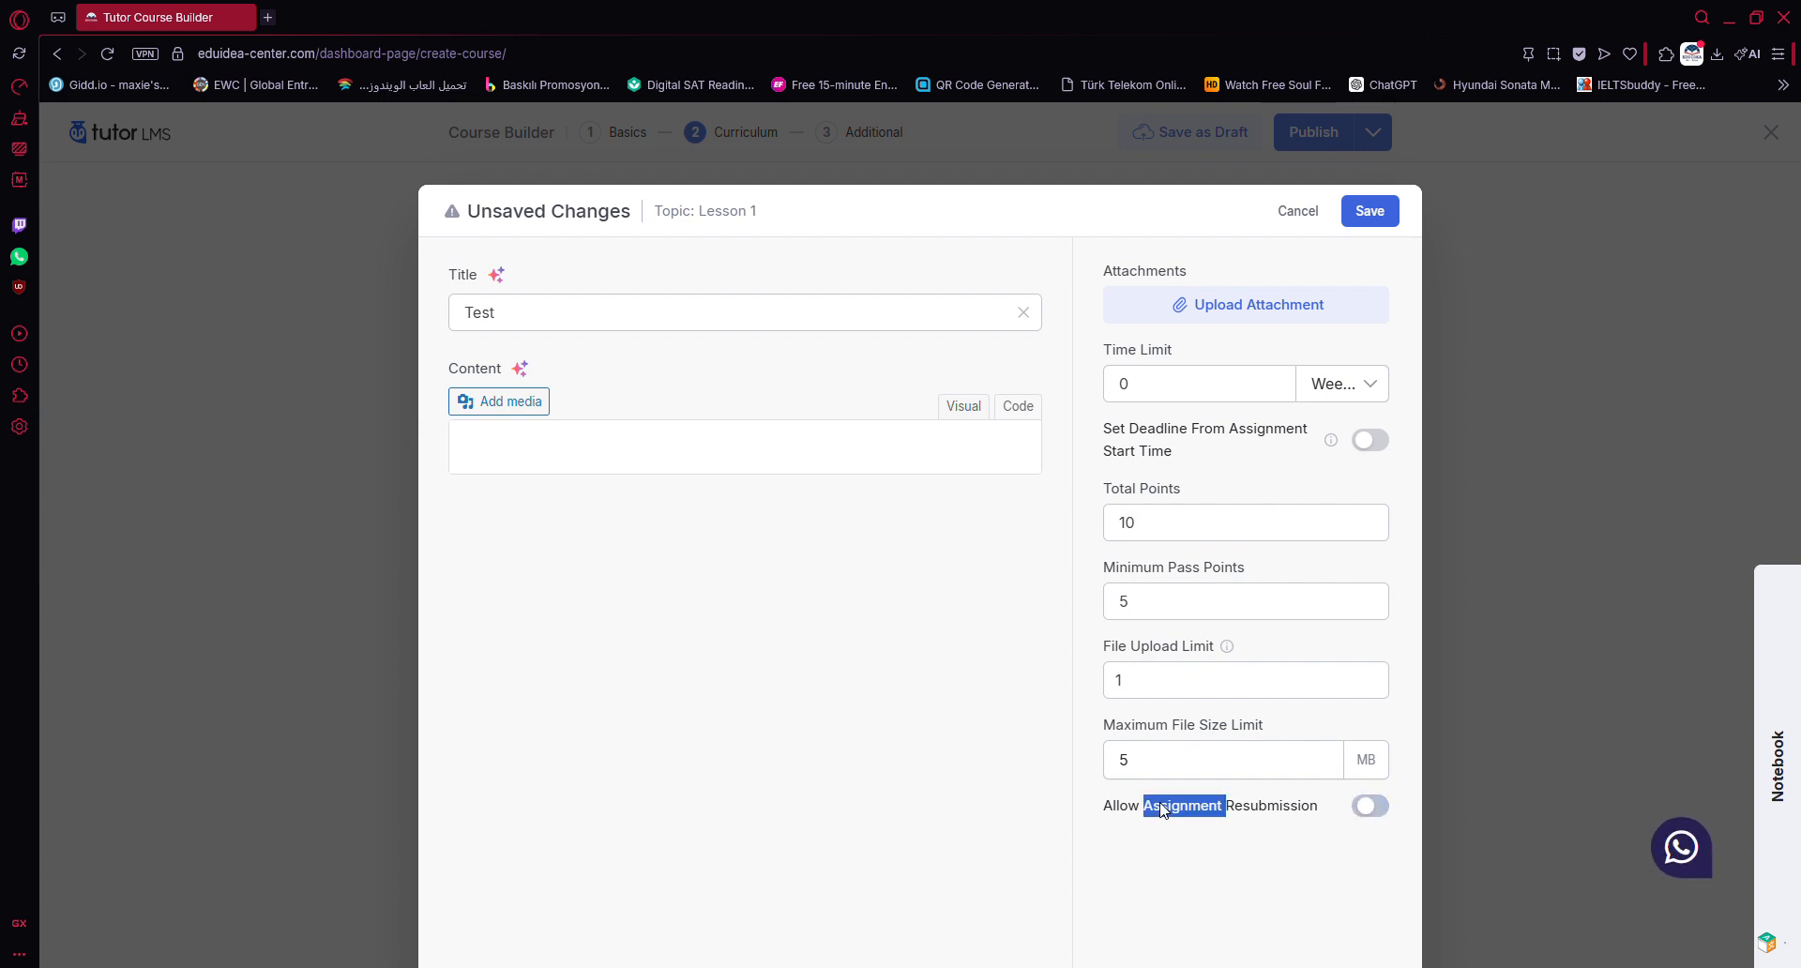
left_click(1163, 808)
left_click(1161, 807)
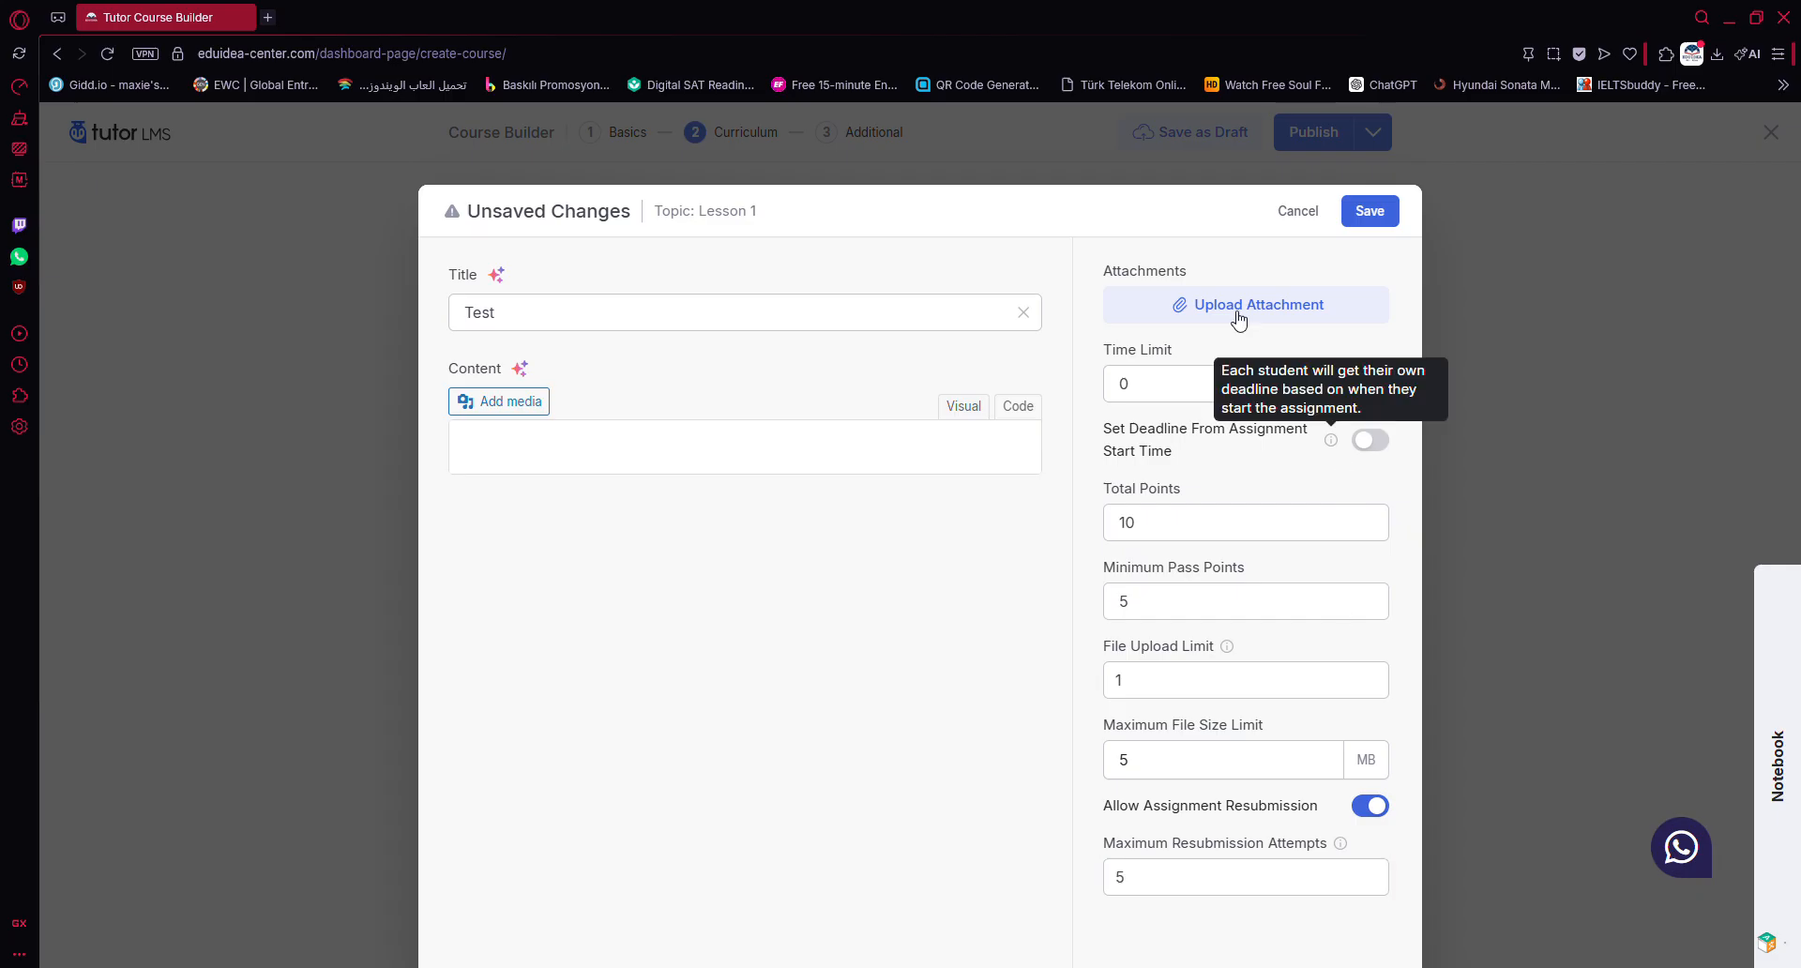
left_click(1365, 211)
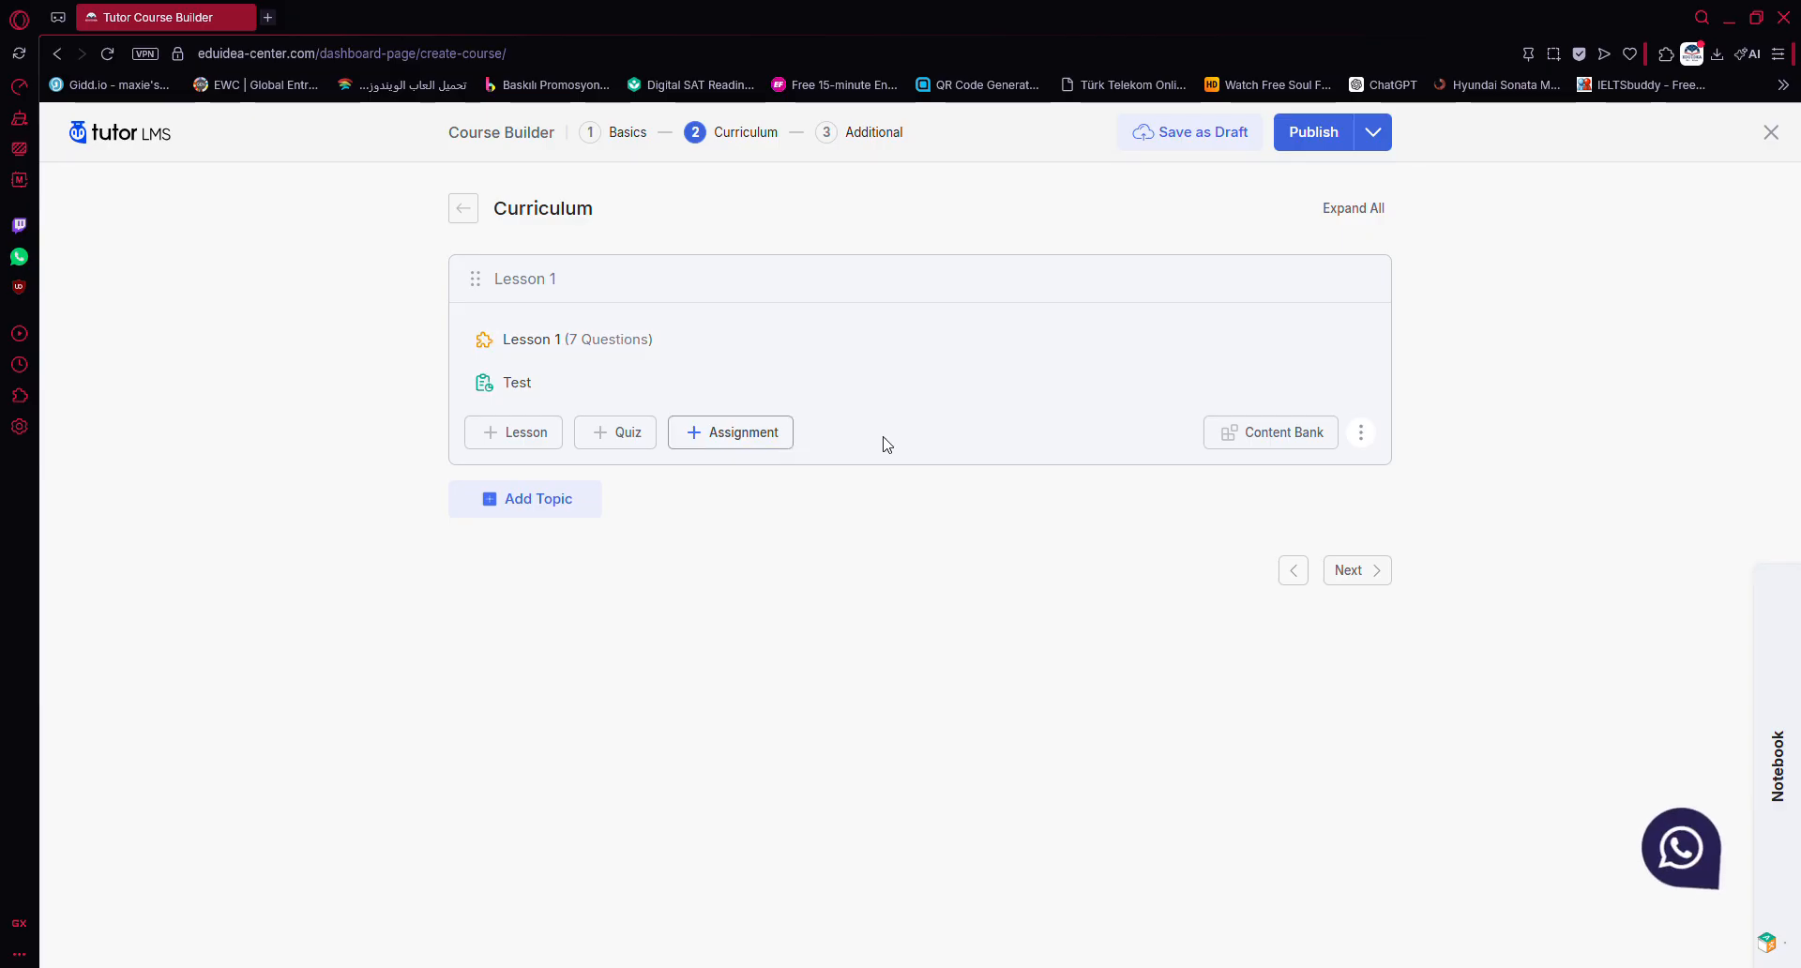
Step: Import the existing A1 Unit 10 quiz into the Lesson 1 topic
left_click(1367, 447)
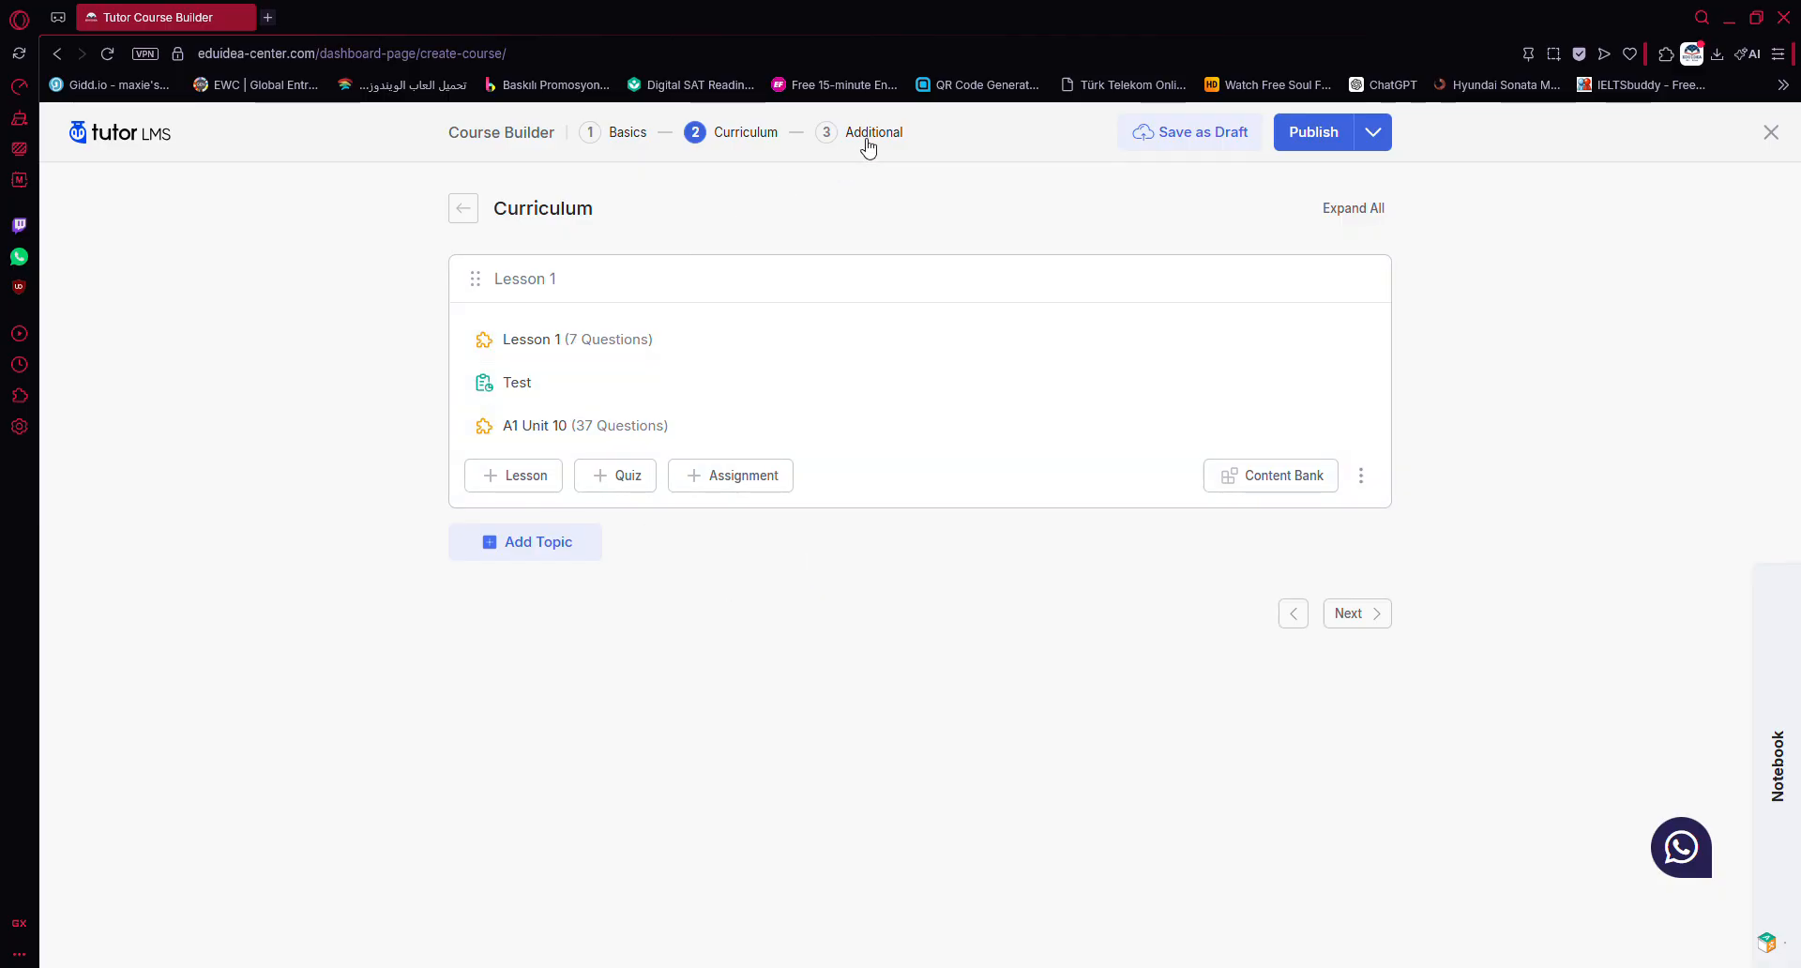
Step: Go to the course's additional information and examine the learning outcomes and other overview fields
left_click(868, 140)
left_click(569, 390)
left_click(469, 348)
left_click_drag(463, 349, 532, 345)
left_click(767, 303)
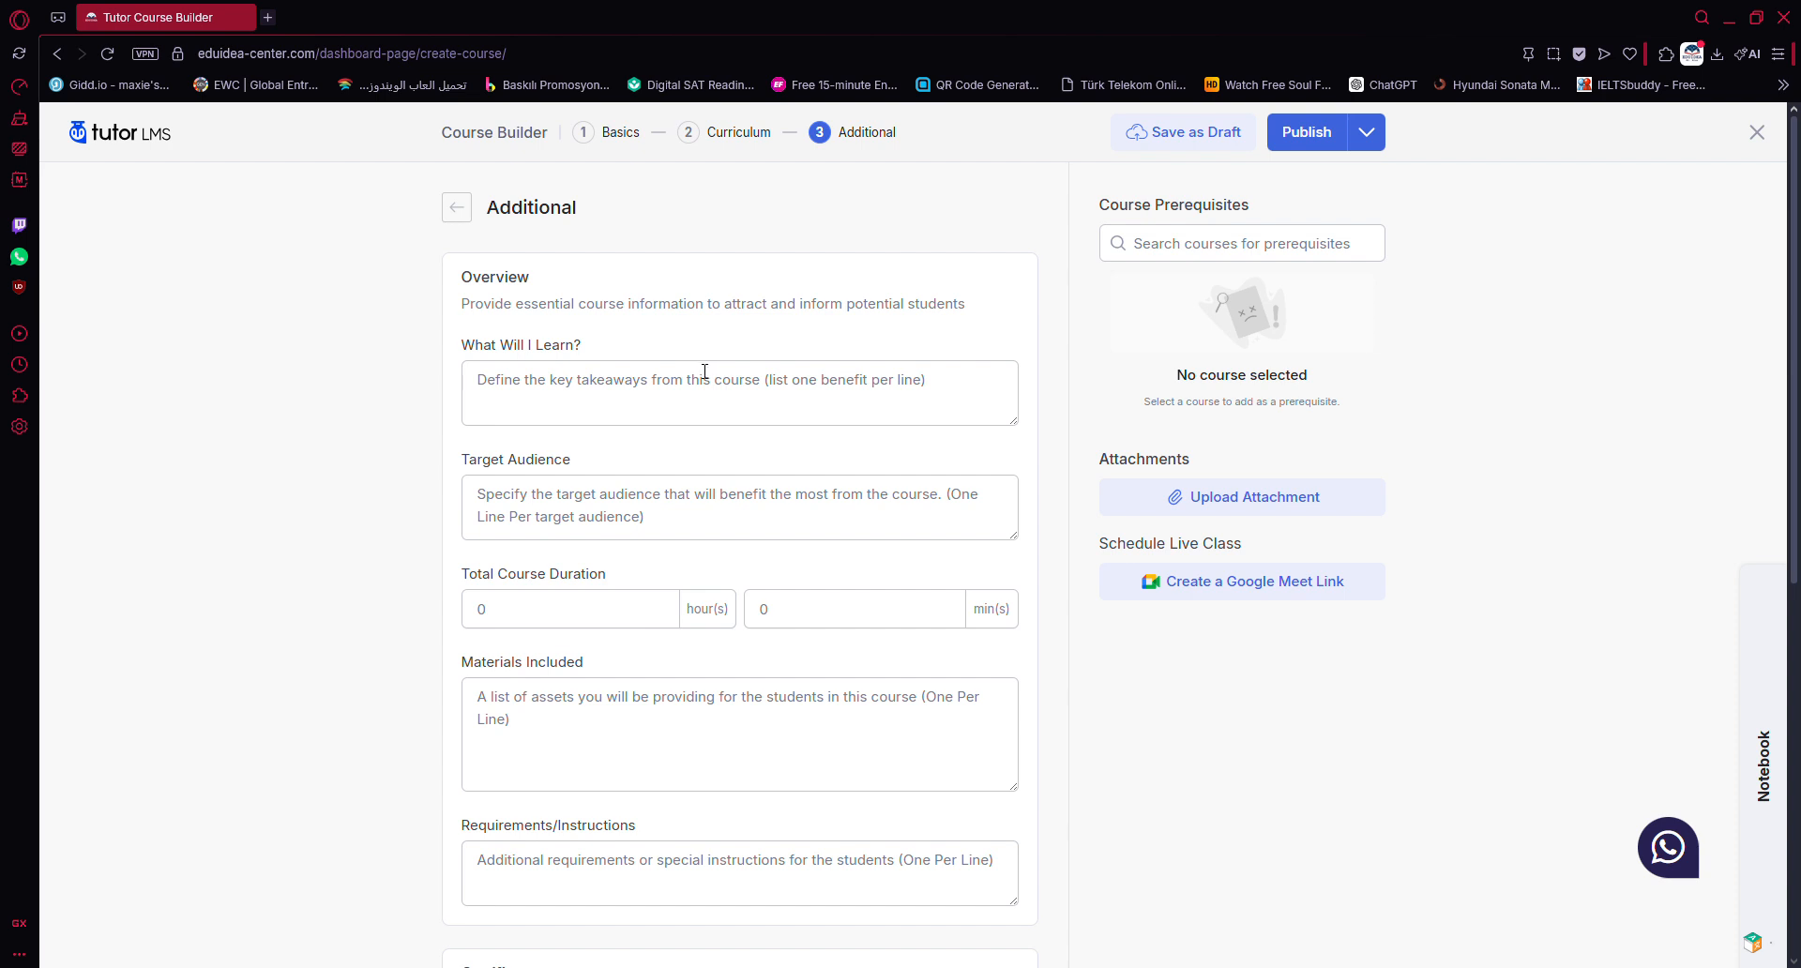
scroll(704, 371, "down", 1)
scroll(686, 348, "up", 1)
scroll(711, 362, "down", 1)
Step: Set the total course duration to 12 hours
left_click(483, 512)
triple_click(507, 483)
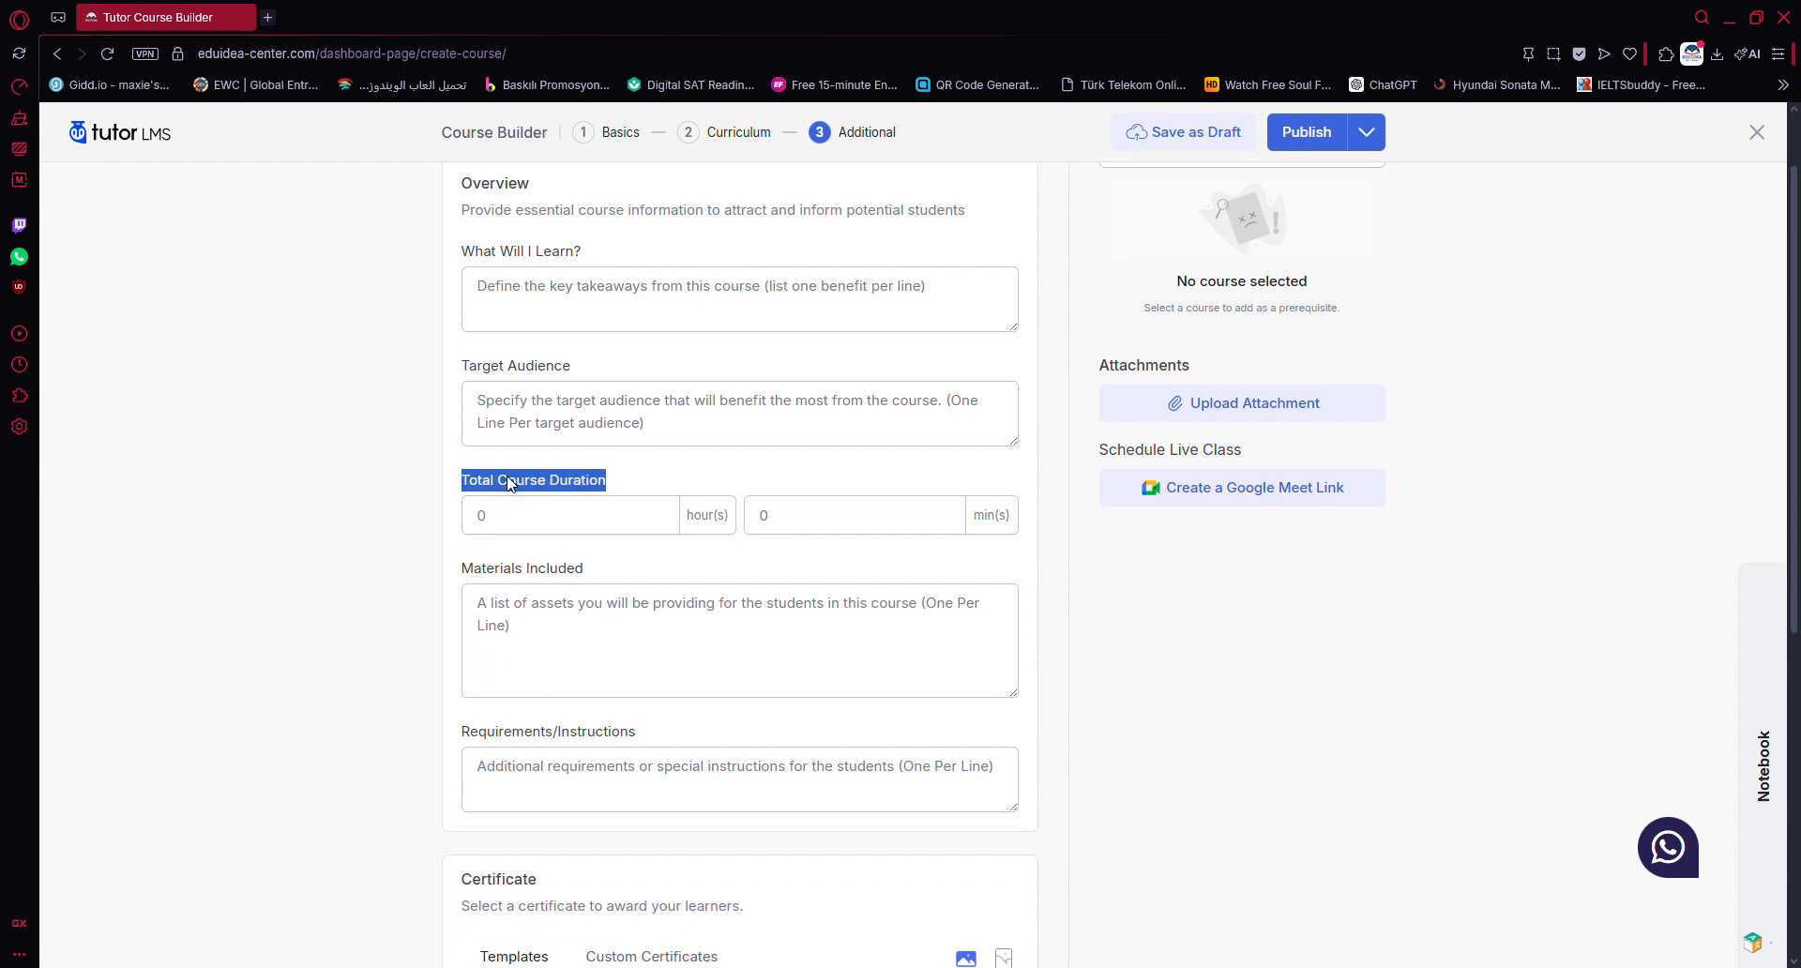
left_click(514, 528)
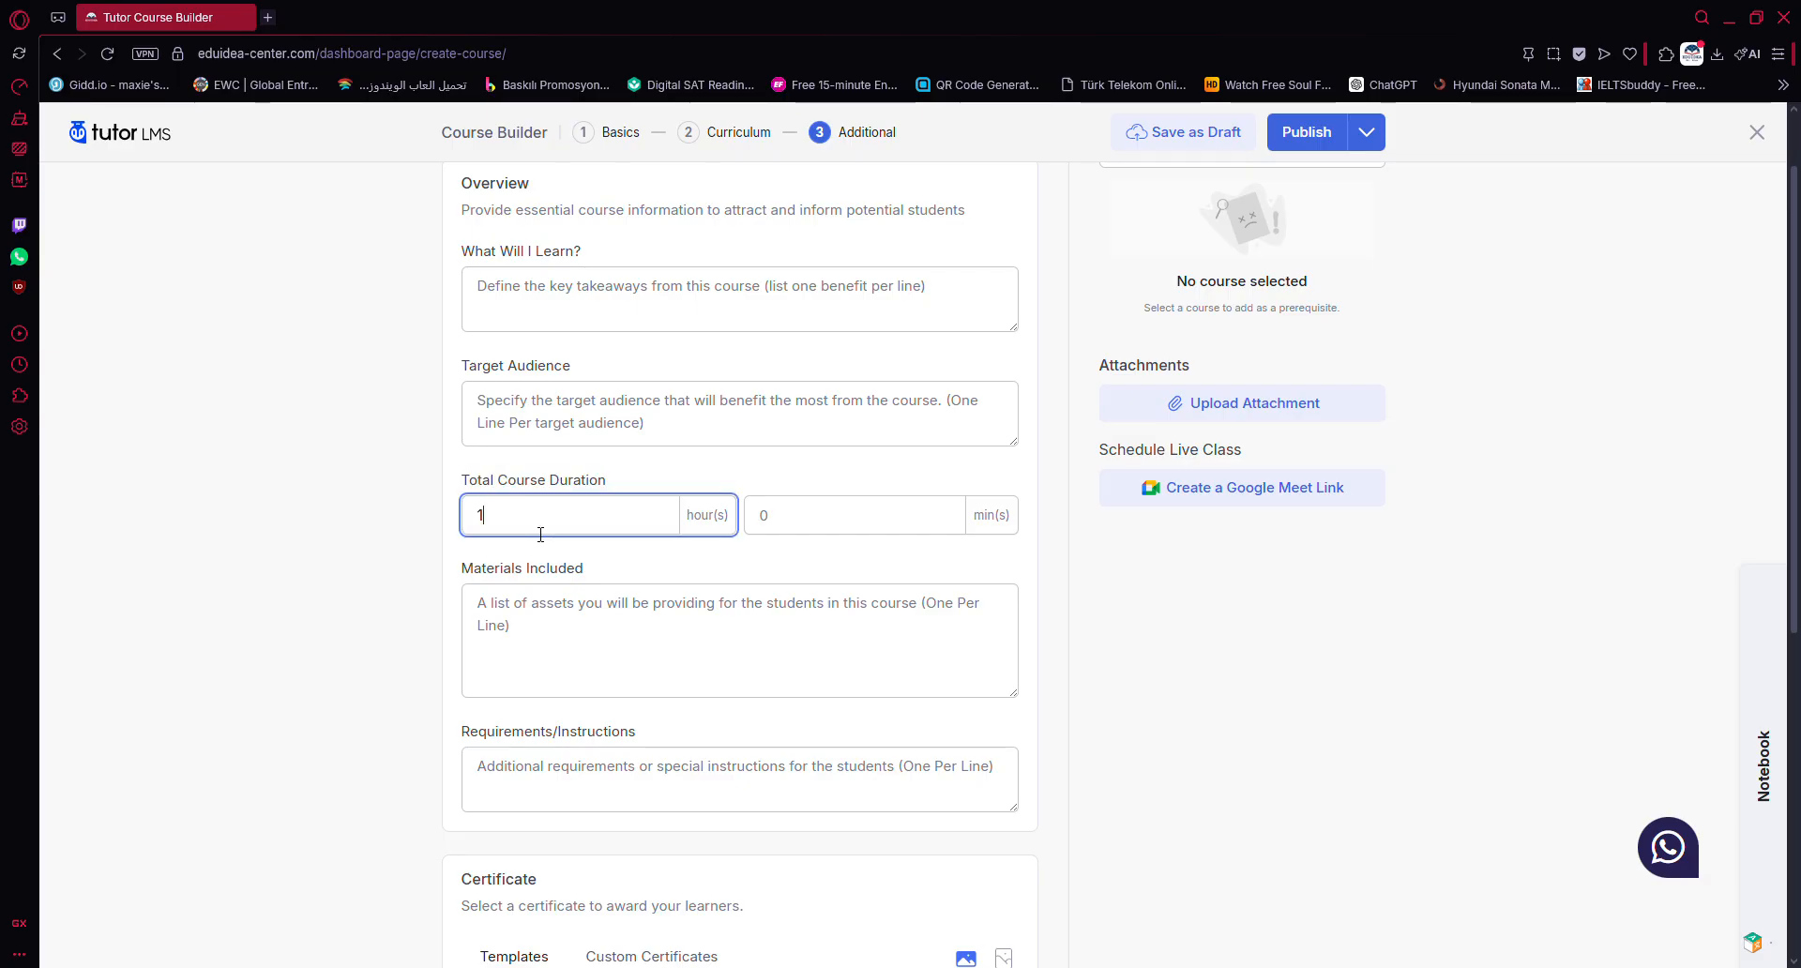
left_click(434, 575)
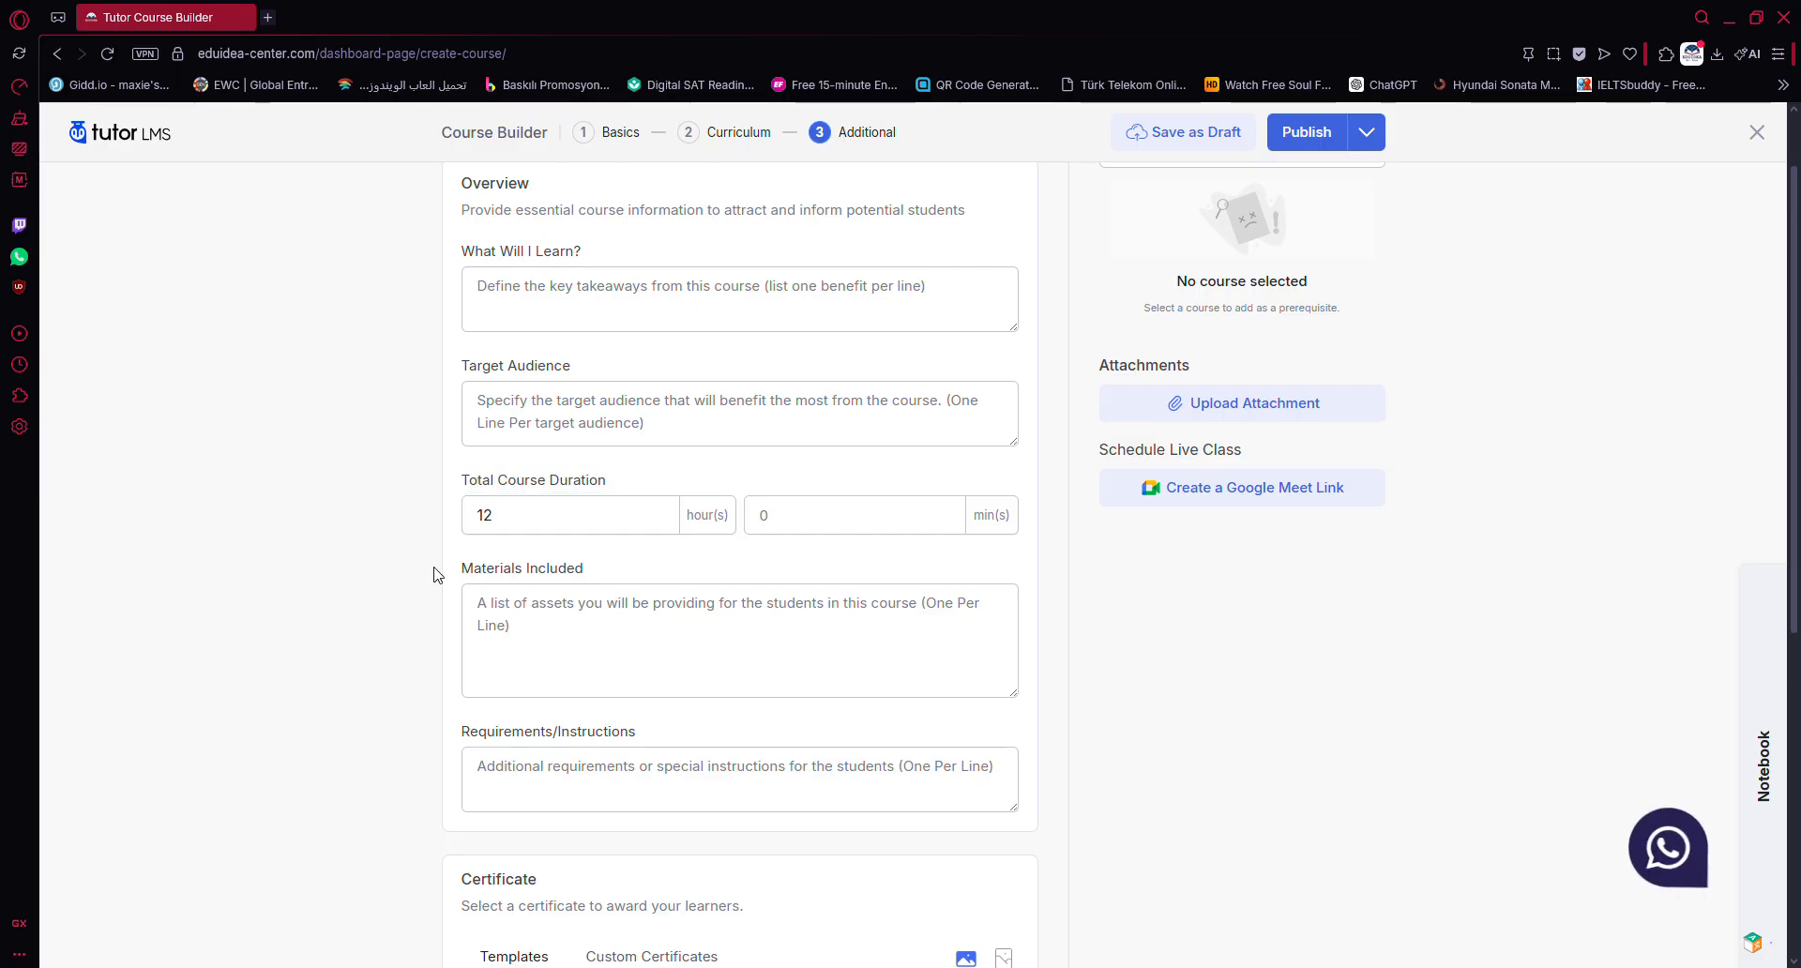
left_click(559, 528)
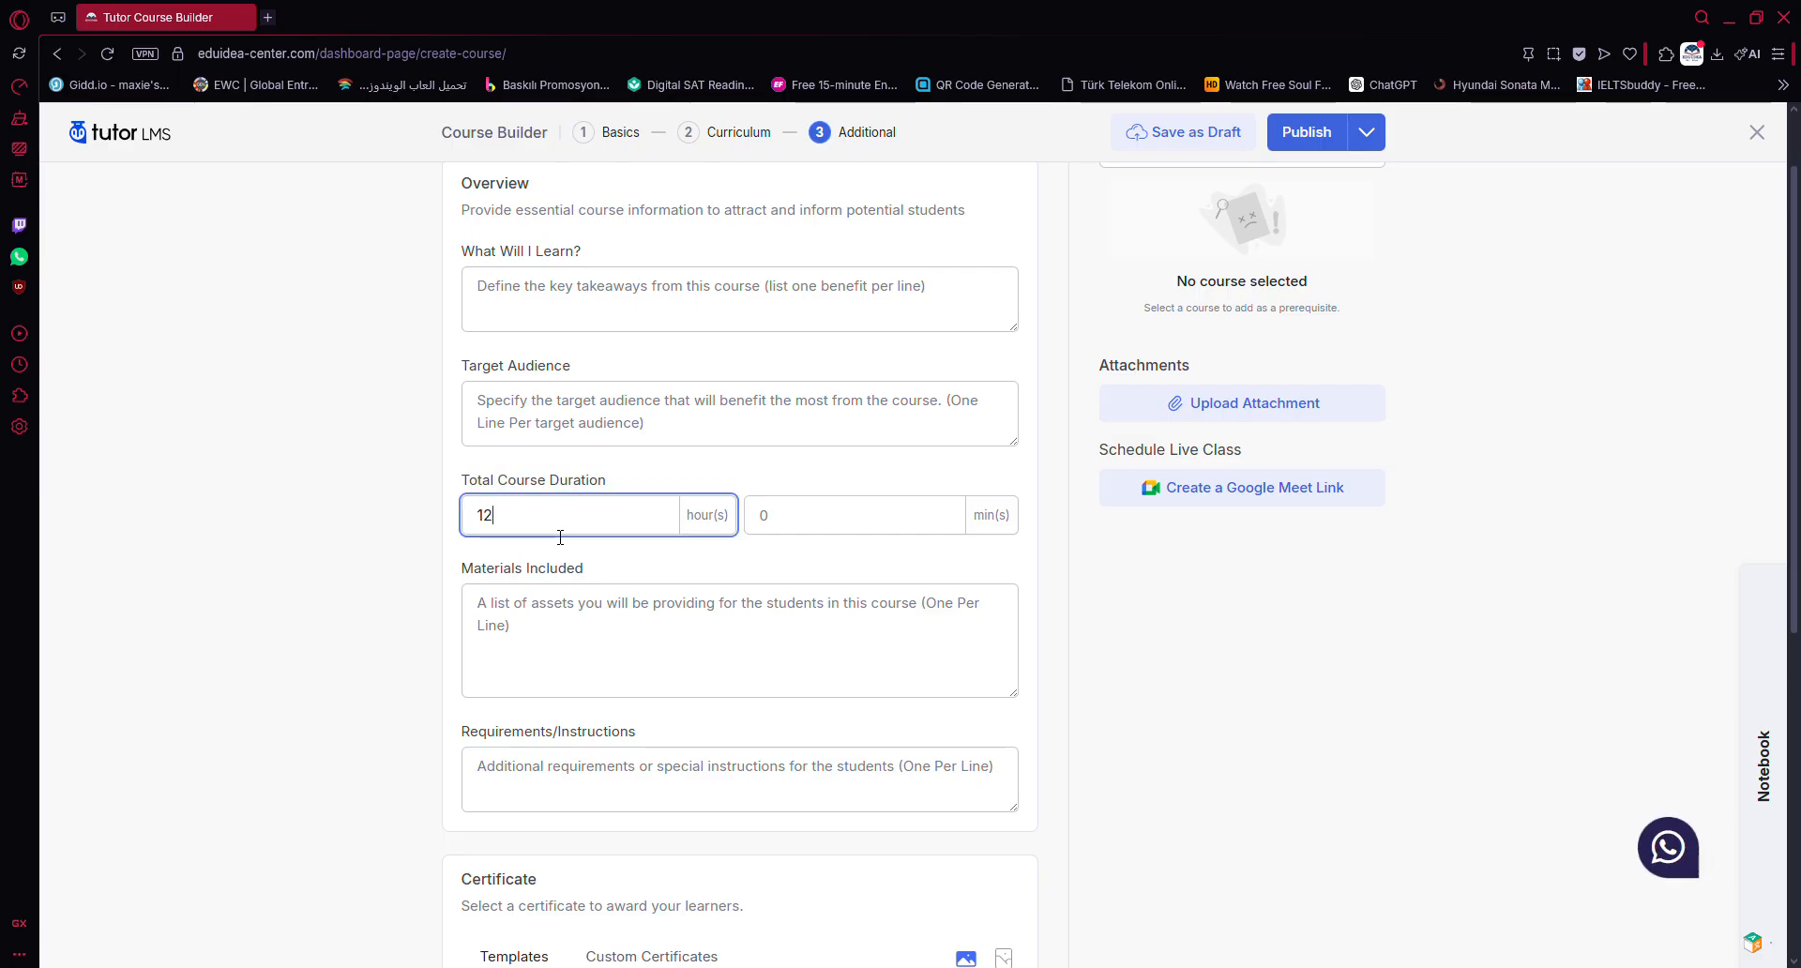
left_click(407, 583)
Step: Choose the custom Certificate of Completion as the course certificate and view its full preview
scroll(407, 585, "down", 4)
scroll(408, 586, "down", 2)
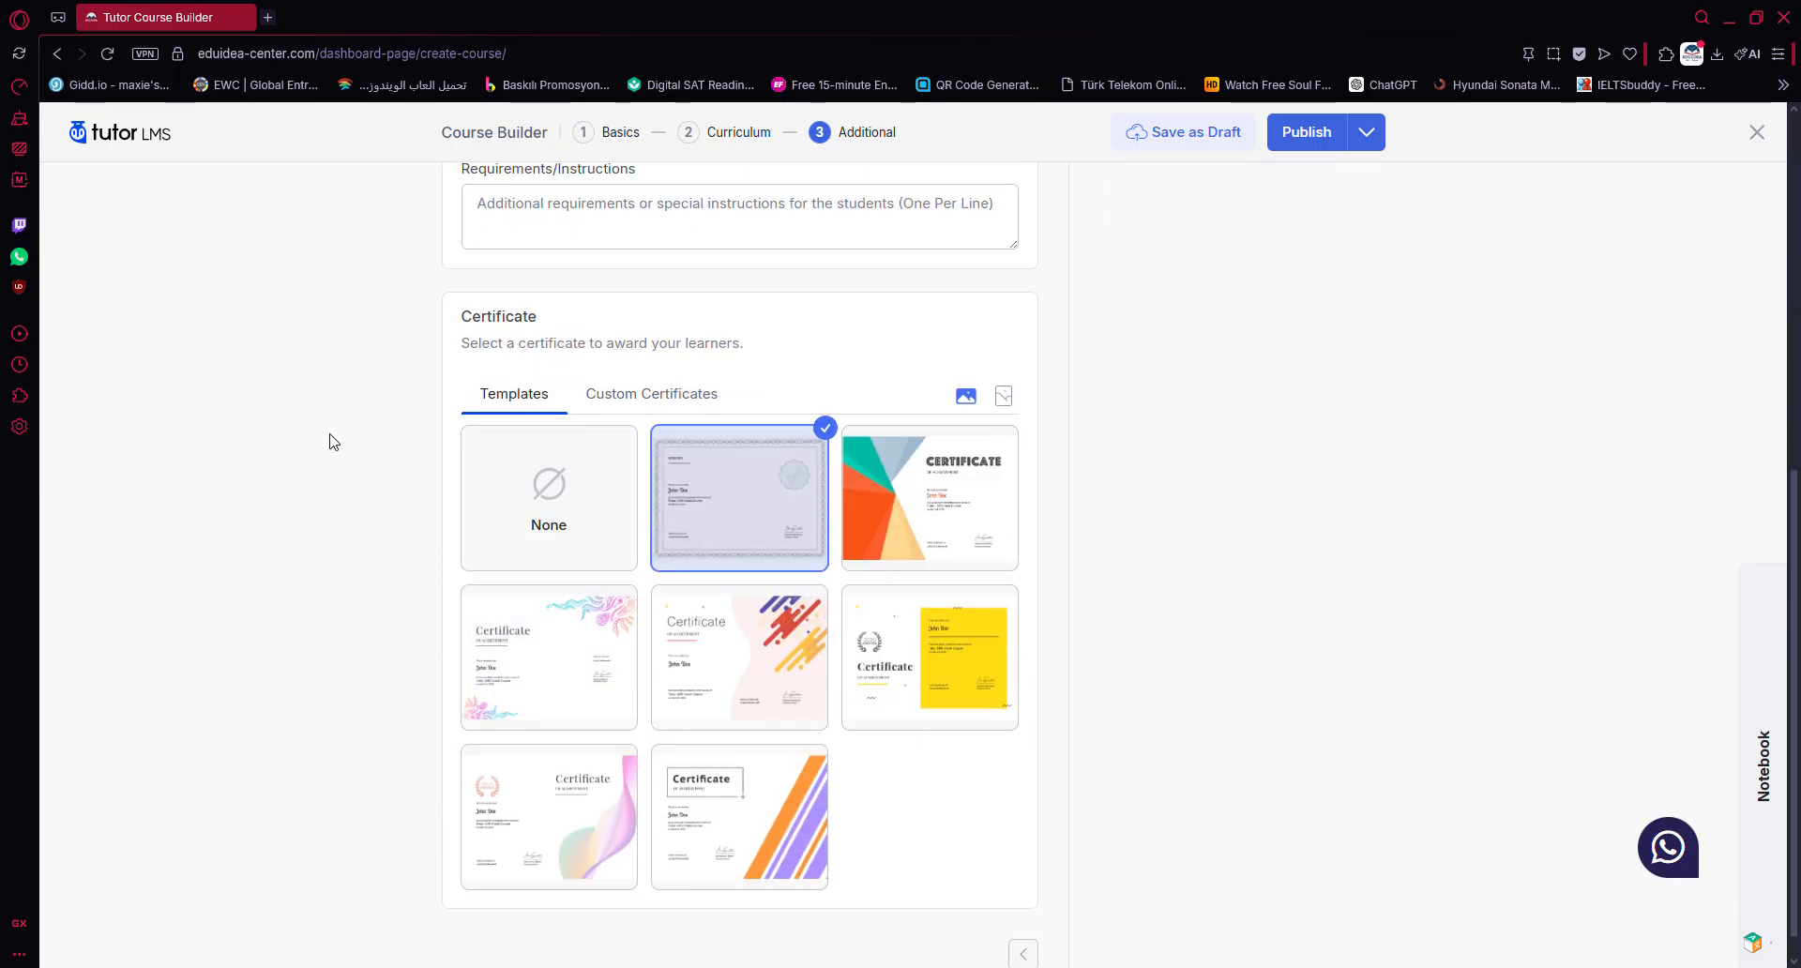
mouse_move(822, 548)
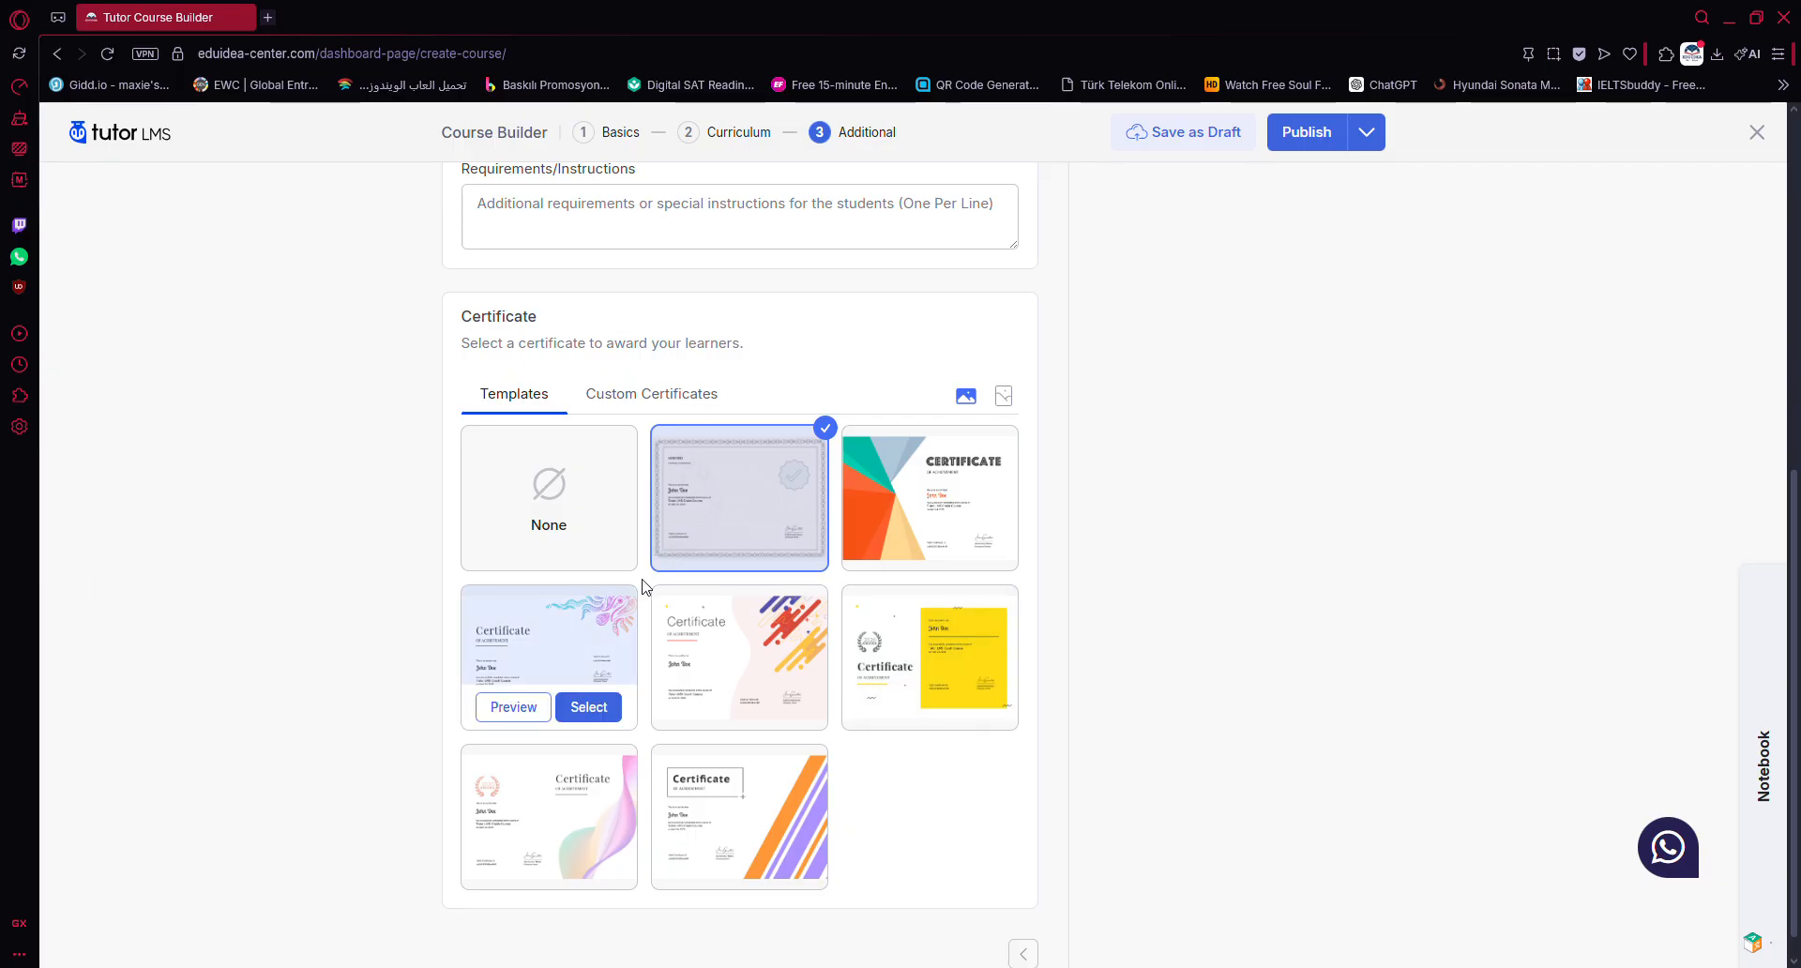
left_click(647, 399)
left_click(587, 835)
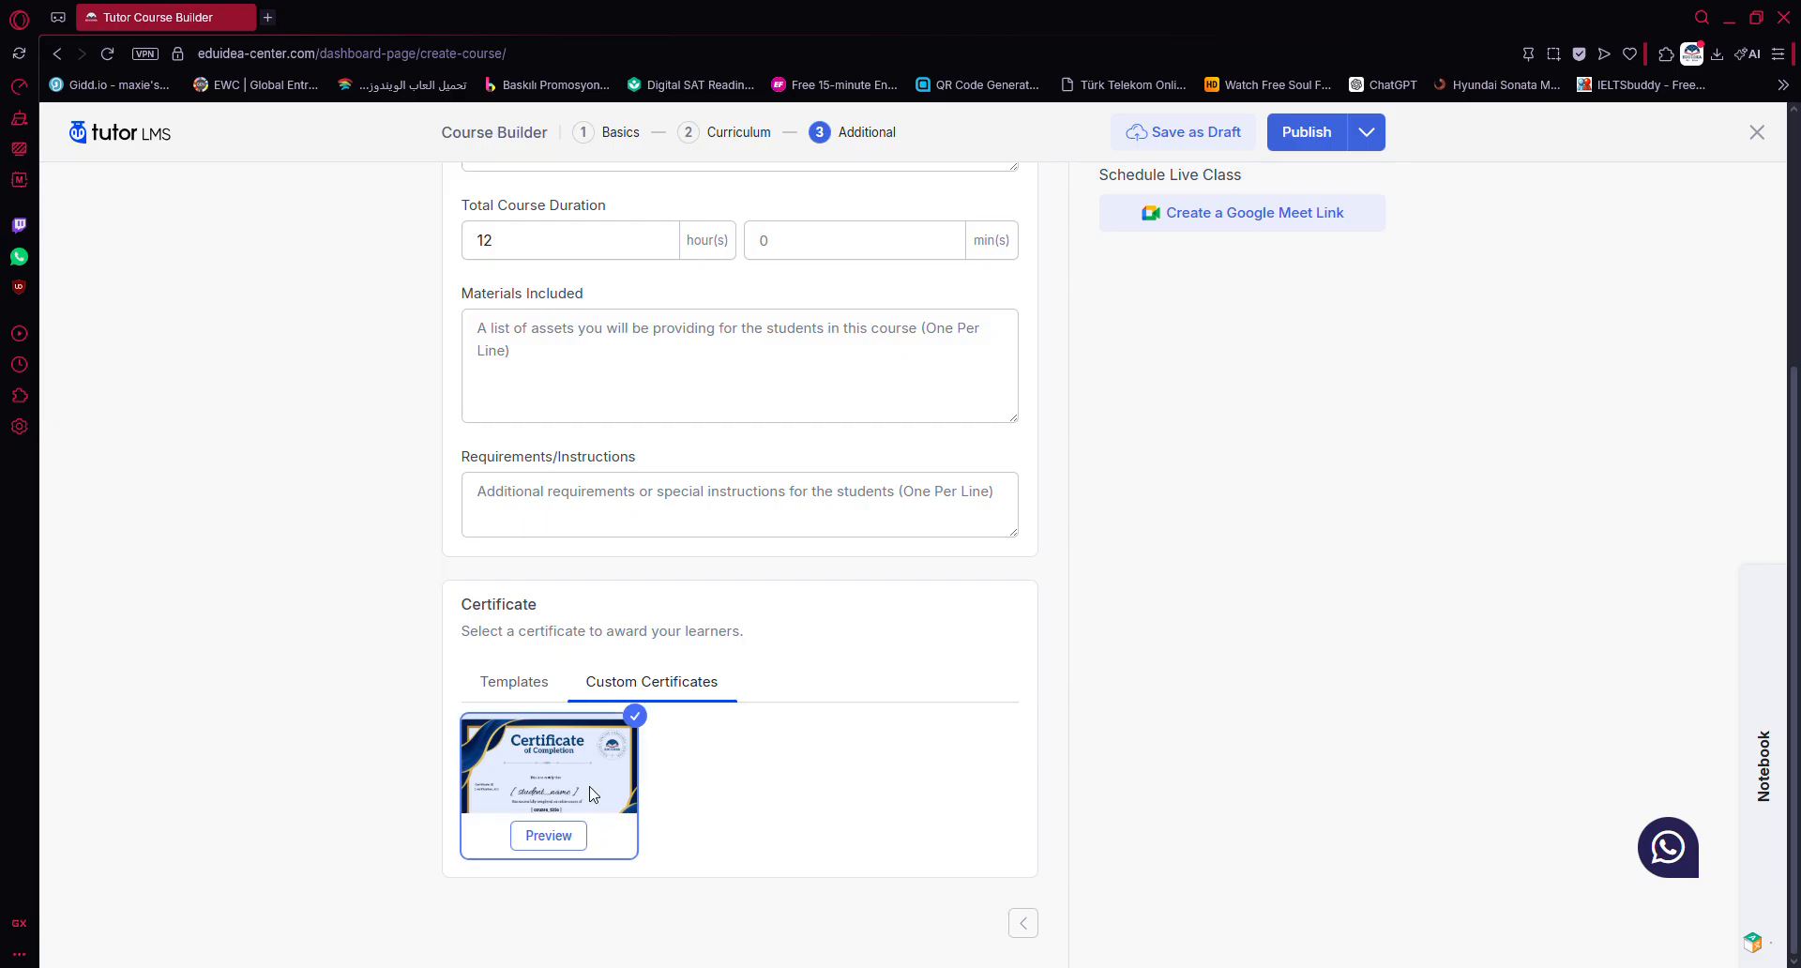
left_click(549, 835)
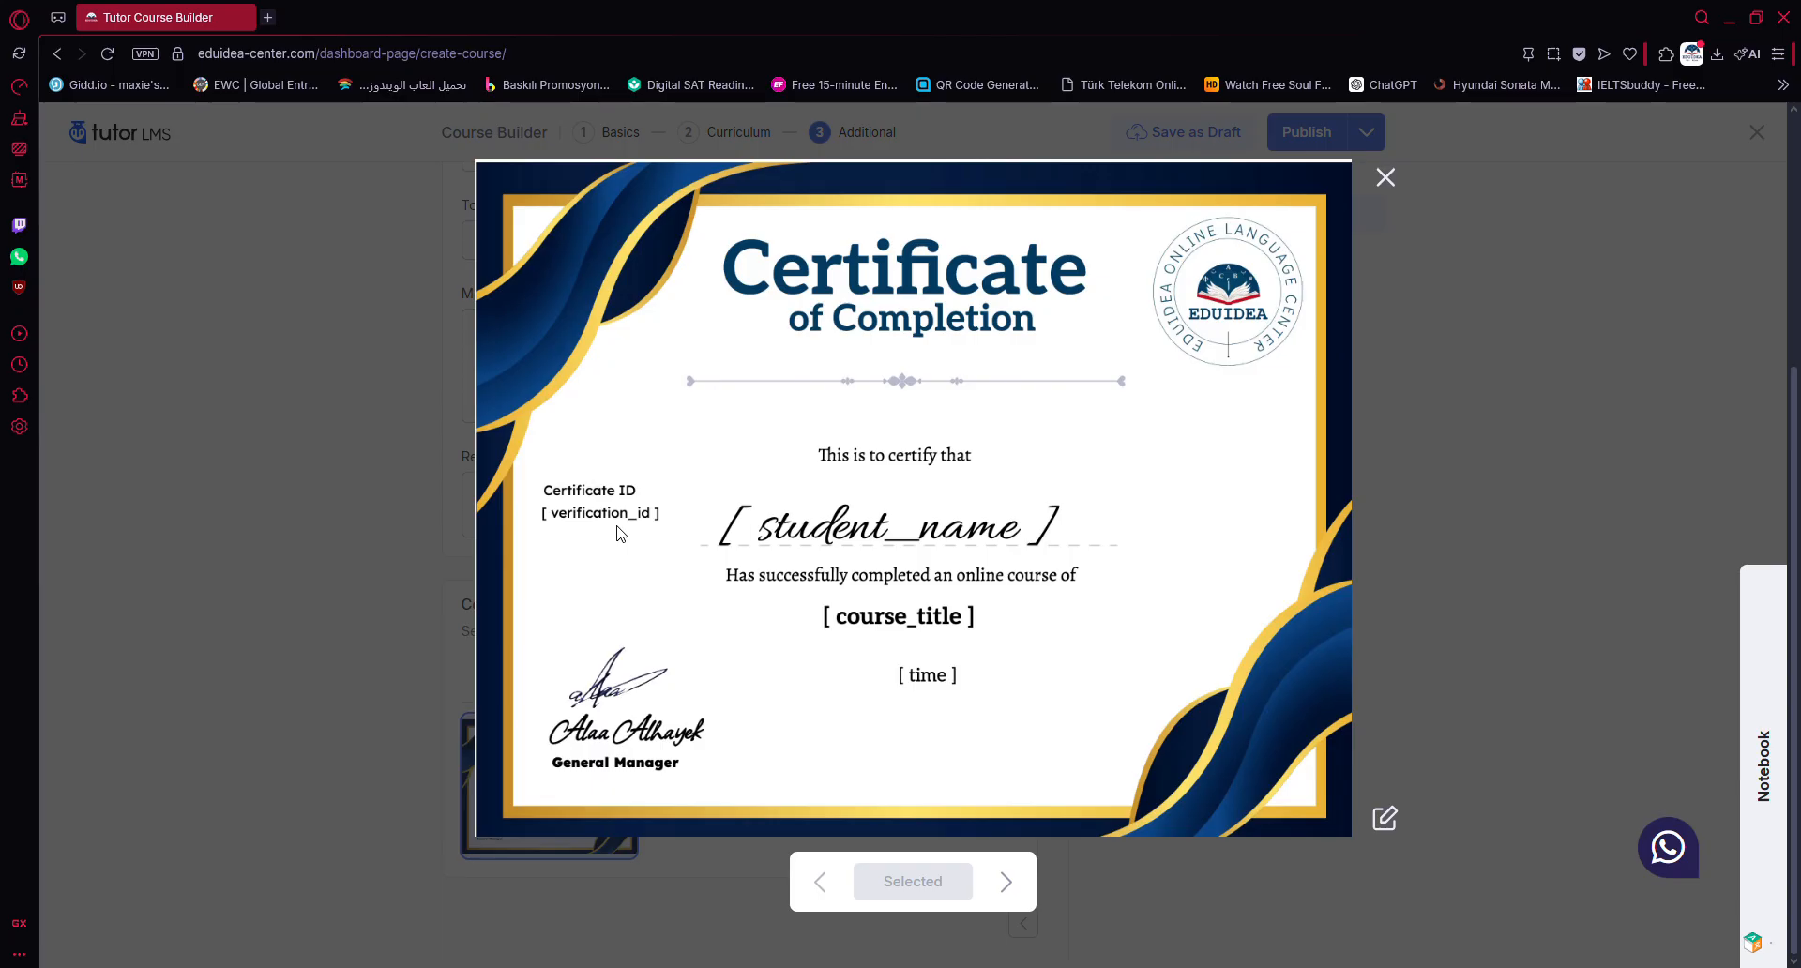
left_click(1385, 178)
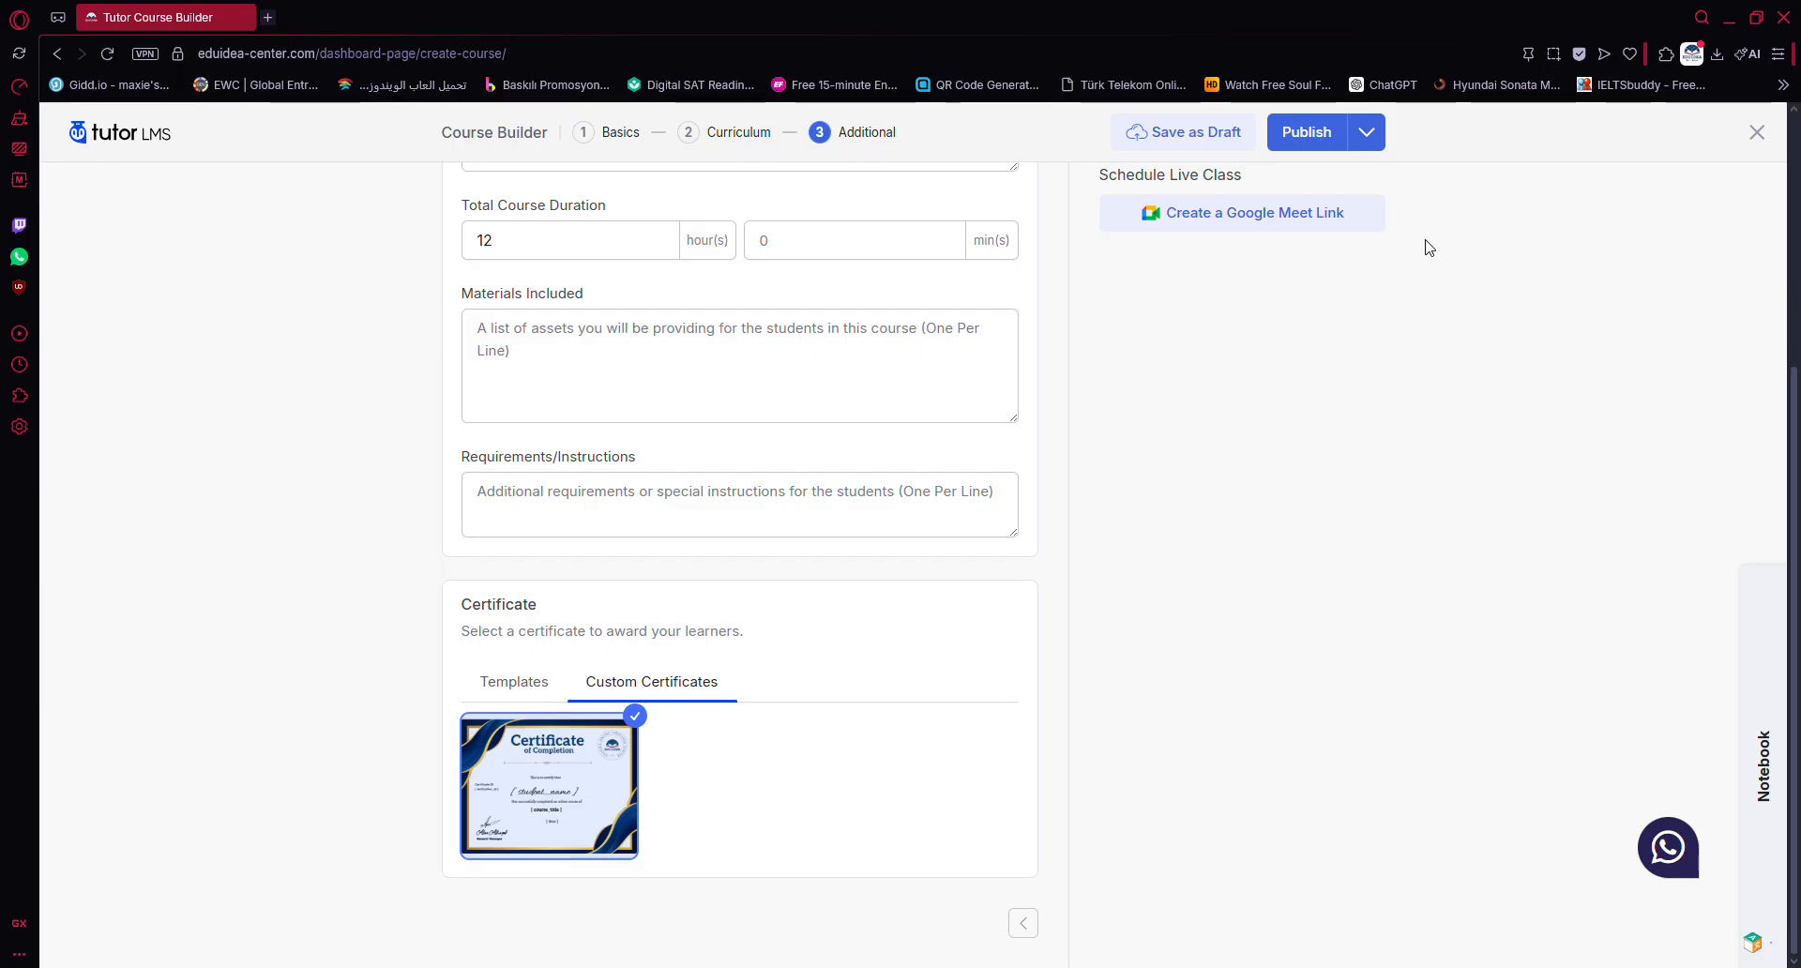
scroll(1360, 593, "up", 1)
scroll(1361, 594, "down", 1)
scroll(1361, 591, "up", 4)
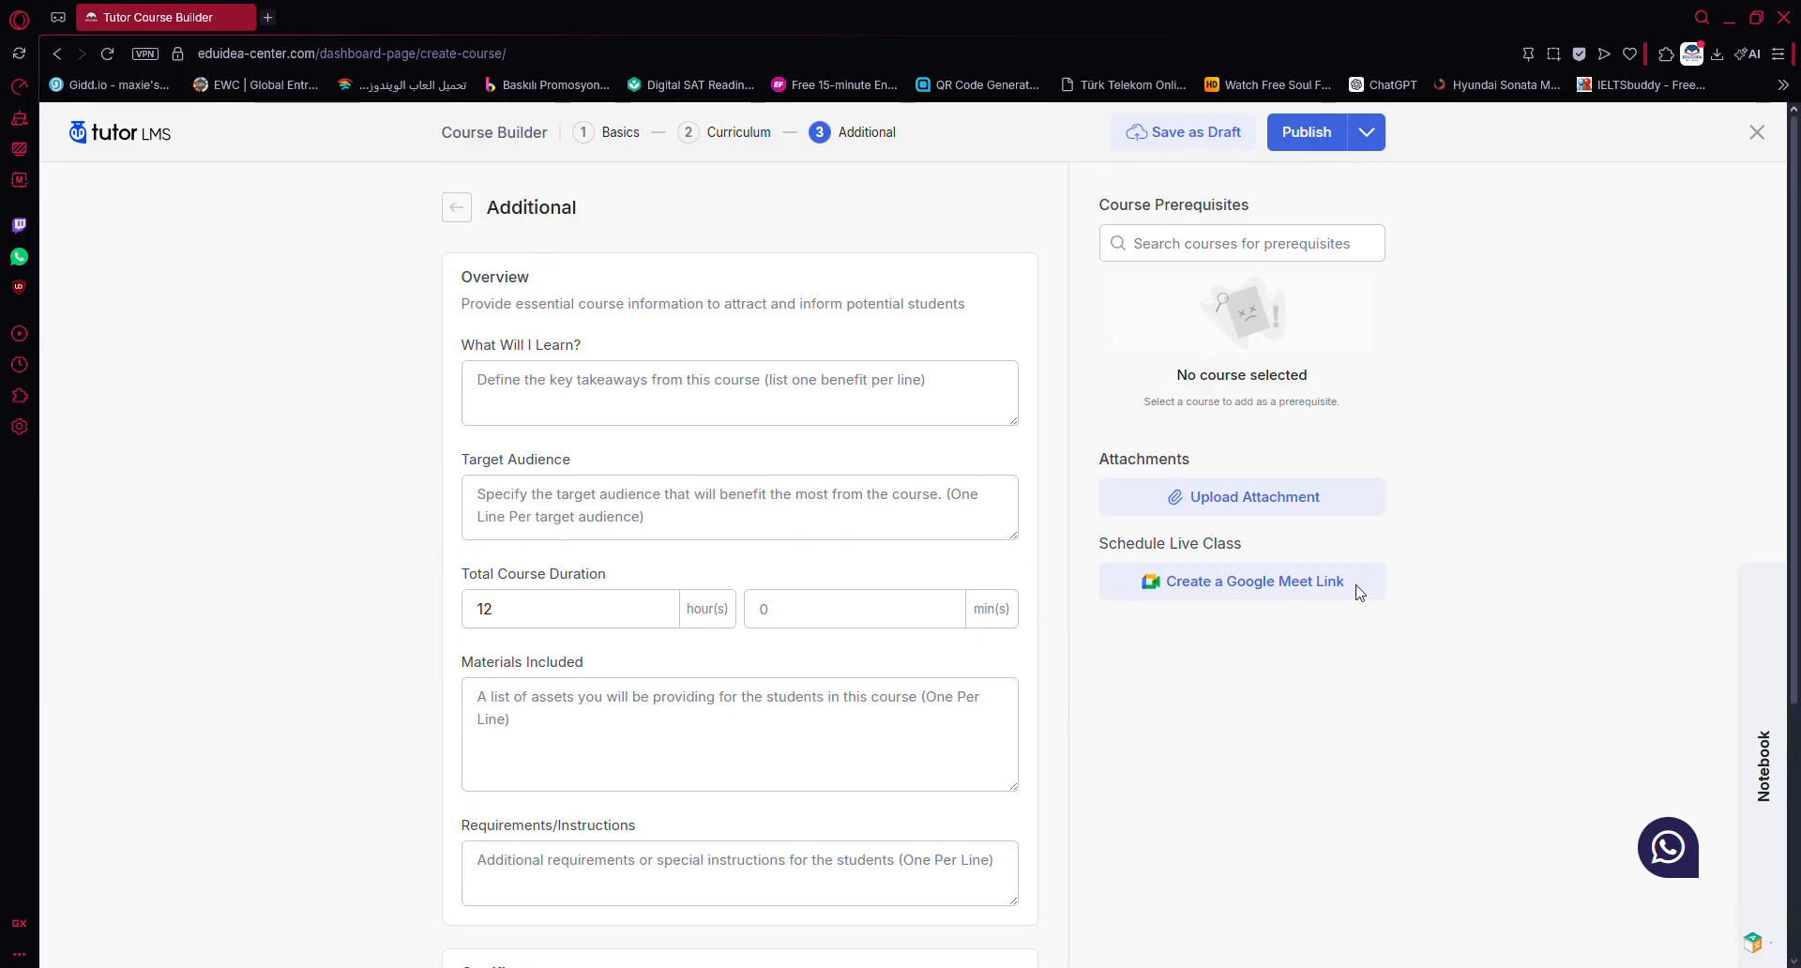
scroll(1270, 647, "down", 3)
scroll(1072, 491, "up", 2)
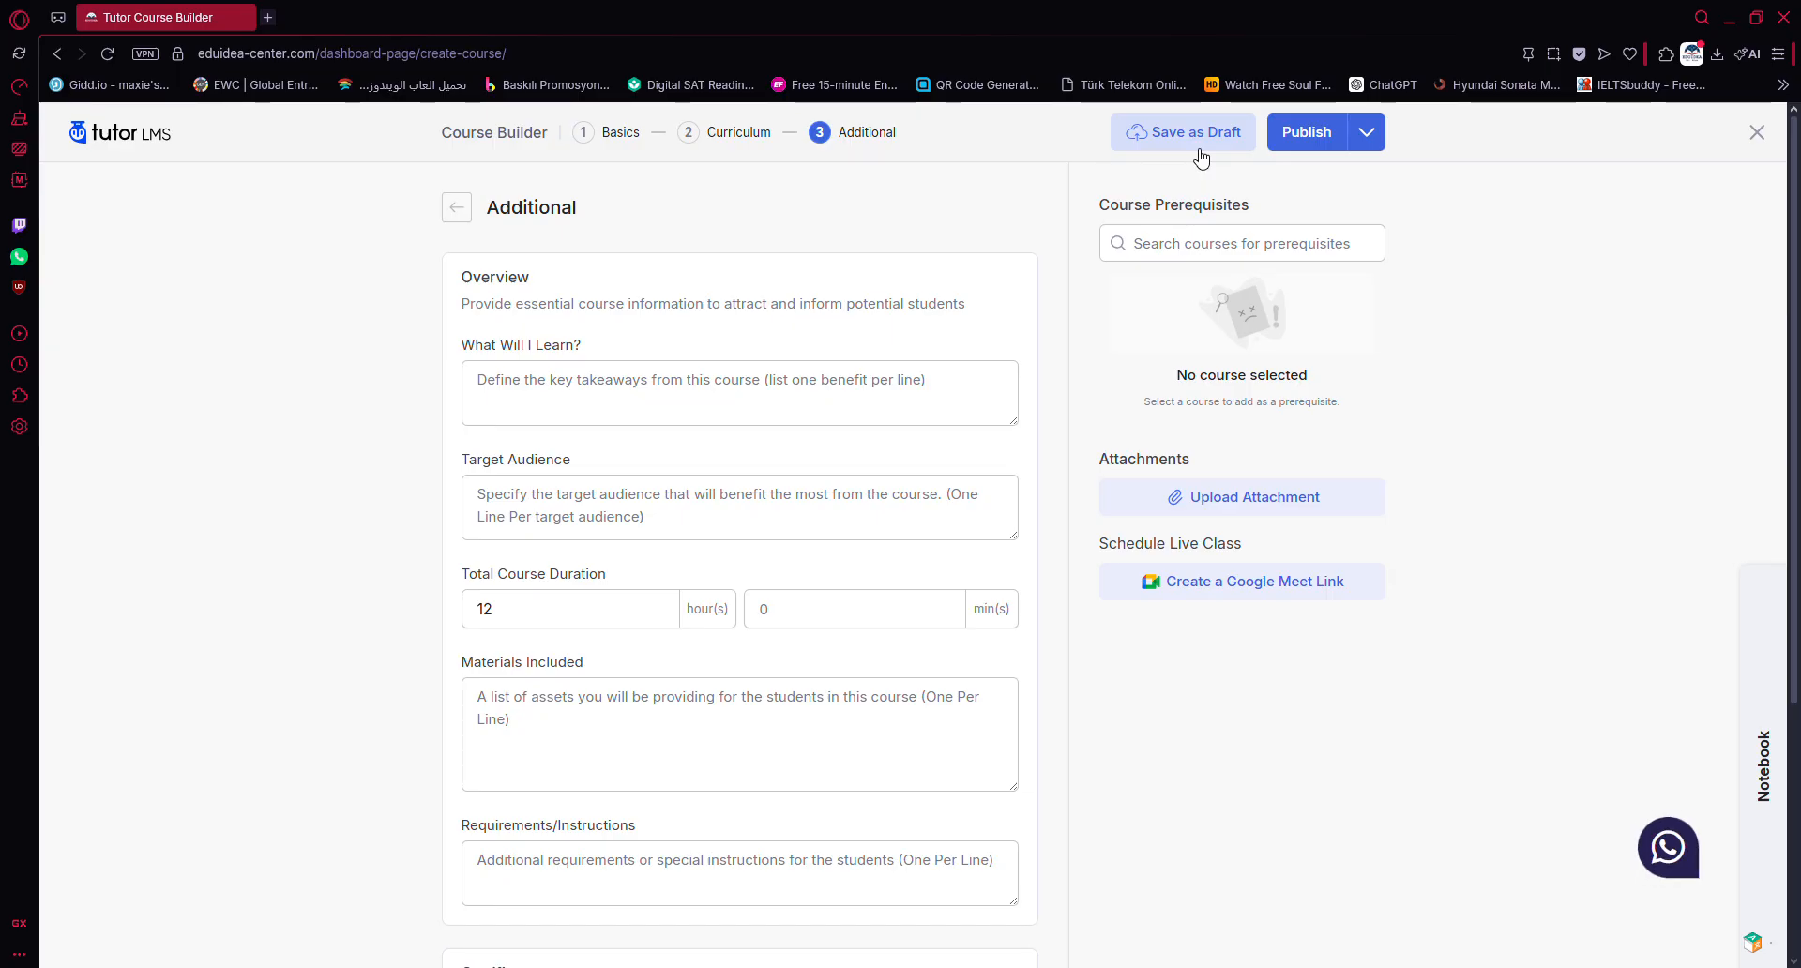
Step: Enter the sample note "Afhalskdf" in the Notebook and minimize it
left_click(1760, 750)
type("Afhalskdf")
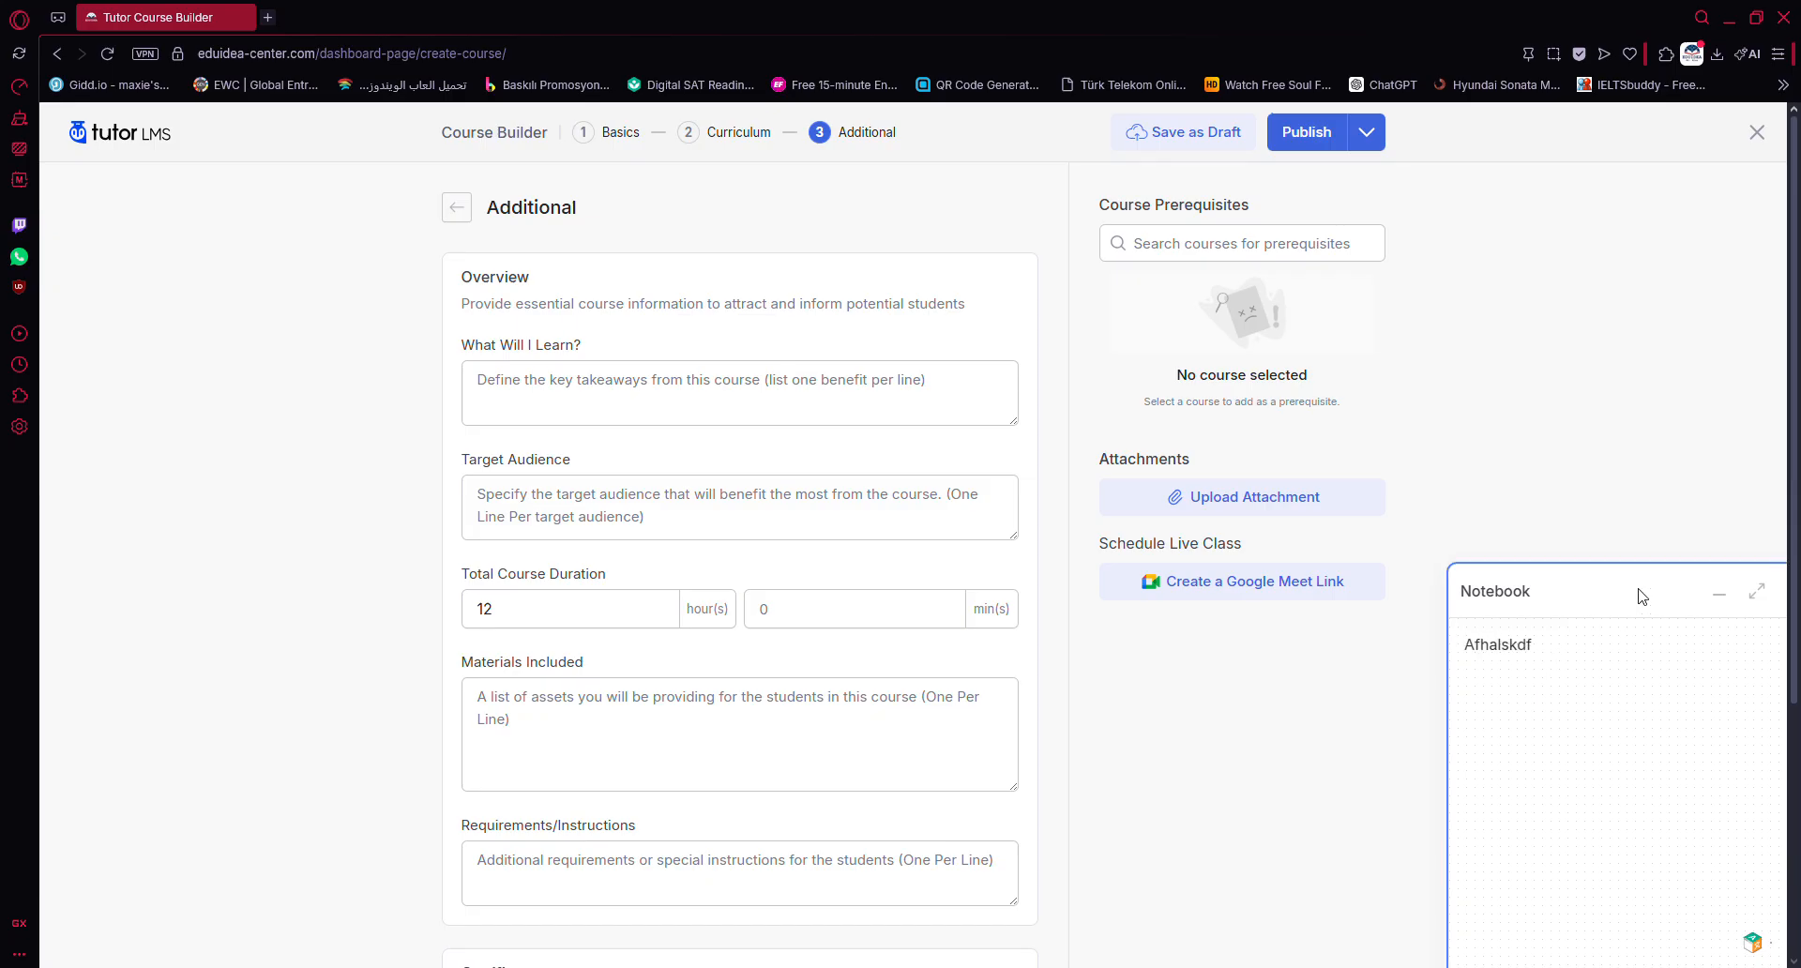
left_click(1718, 594)
Step: Publish the Test course
scroll(1608, 571, "down", 1)
scroll(1483, 547, "up", 1)
scroll(1266, 531, "down", 3)
scroll(1266, 531, "up", 3)
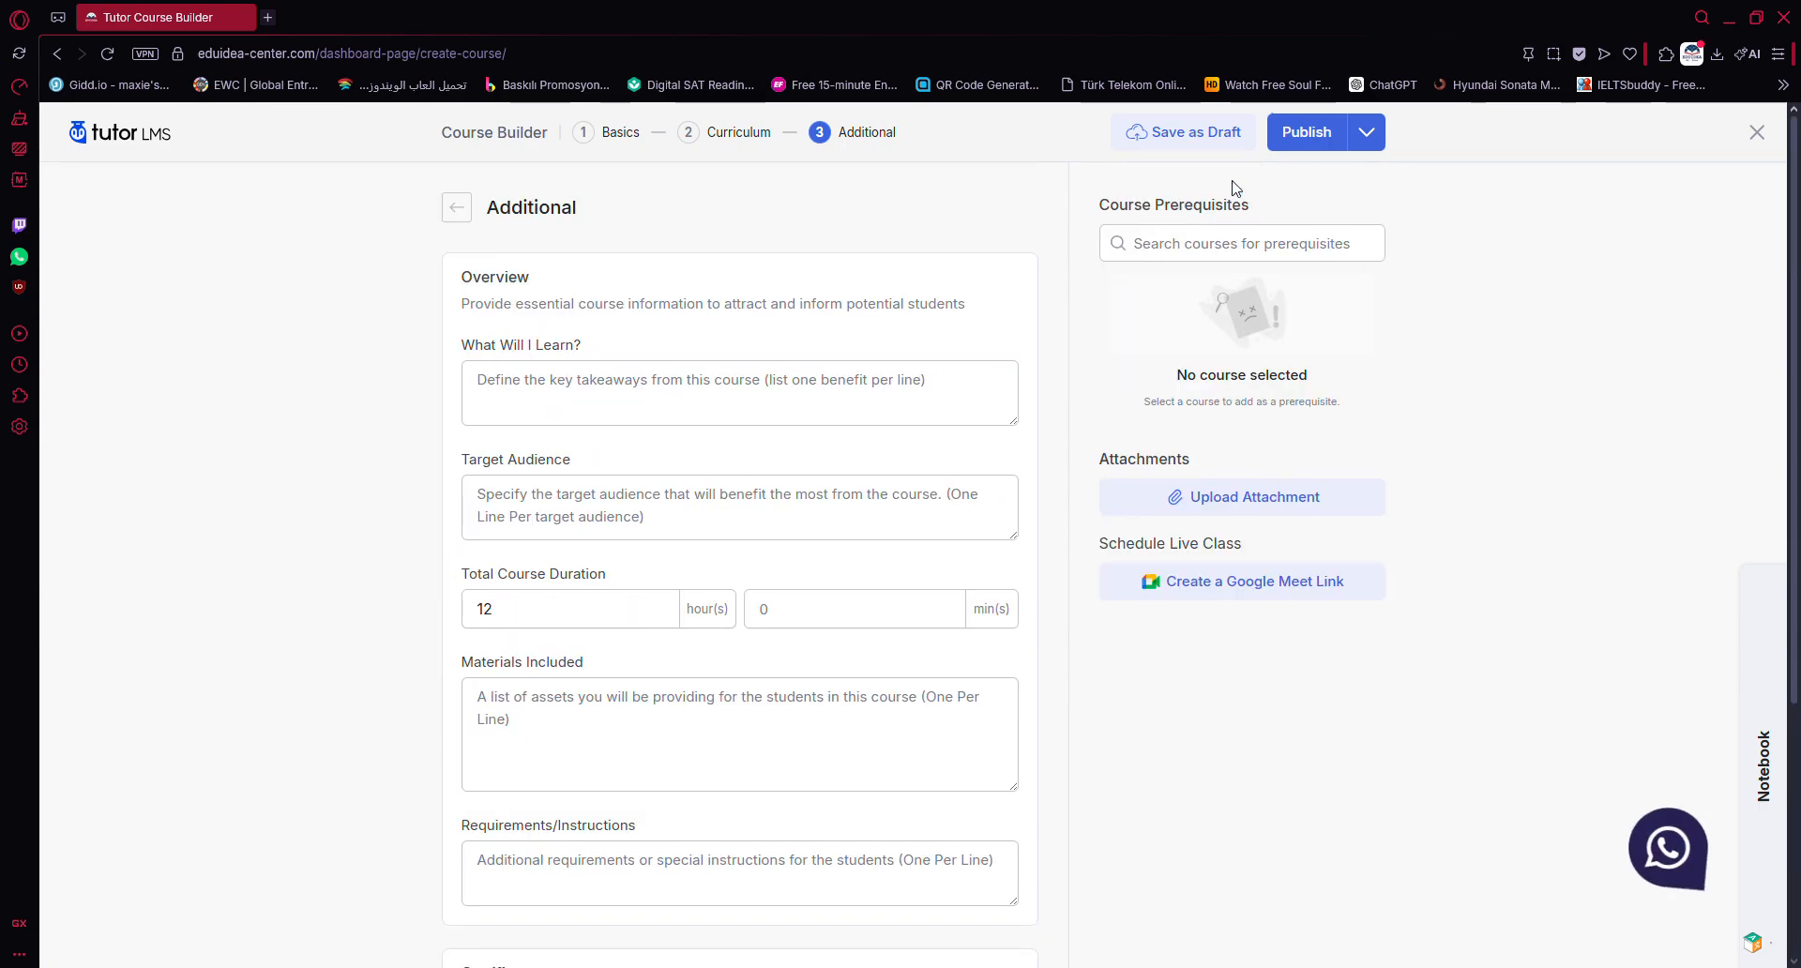
left_click(1306, 131)
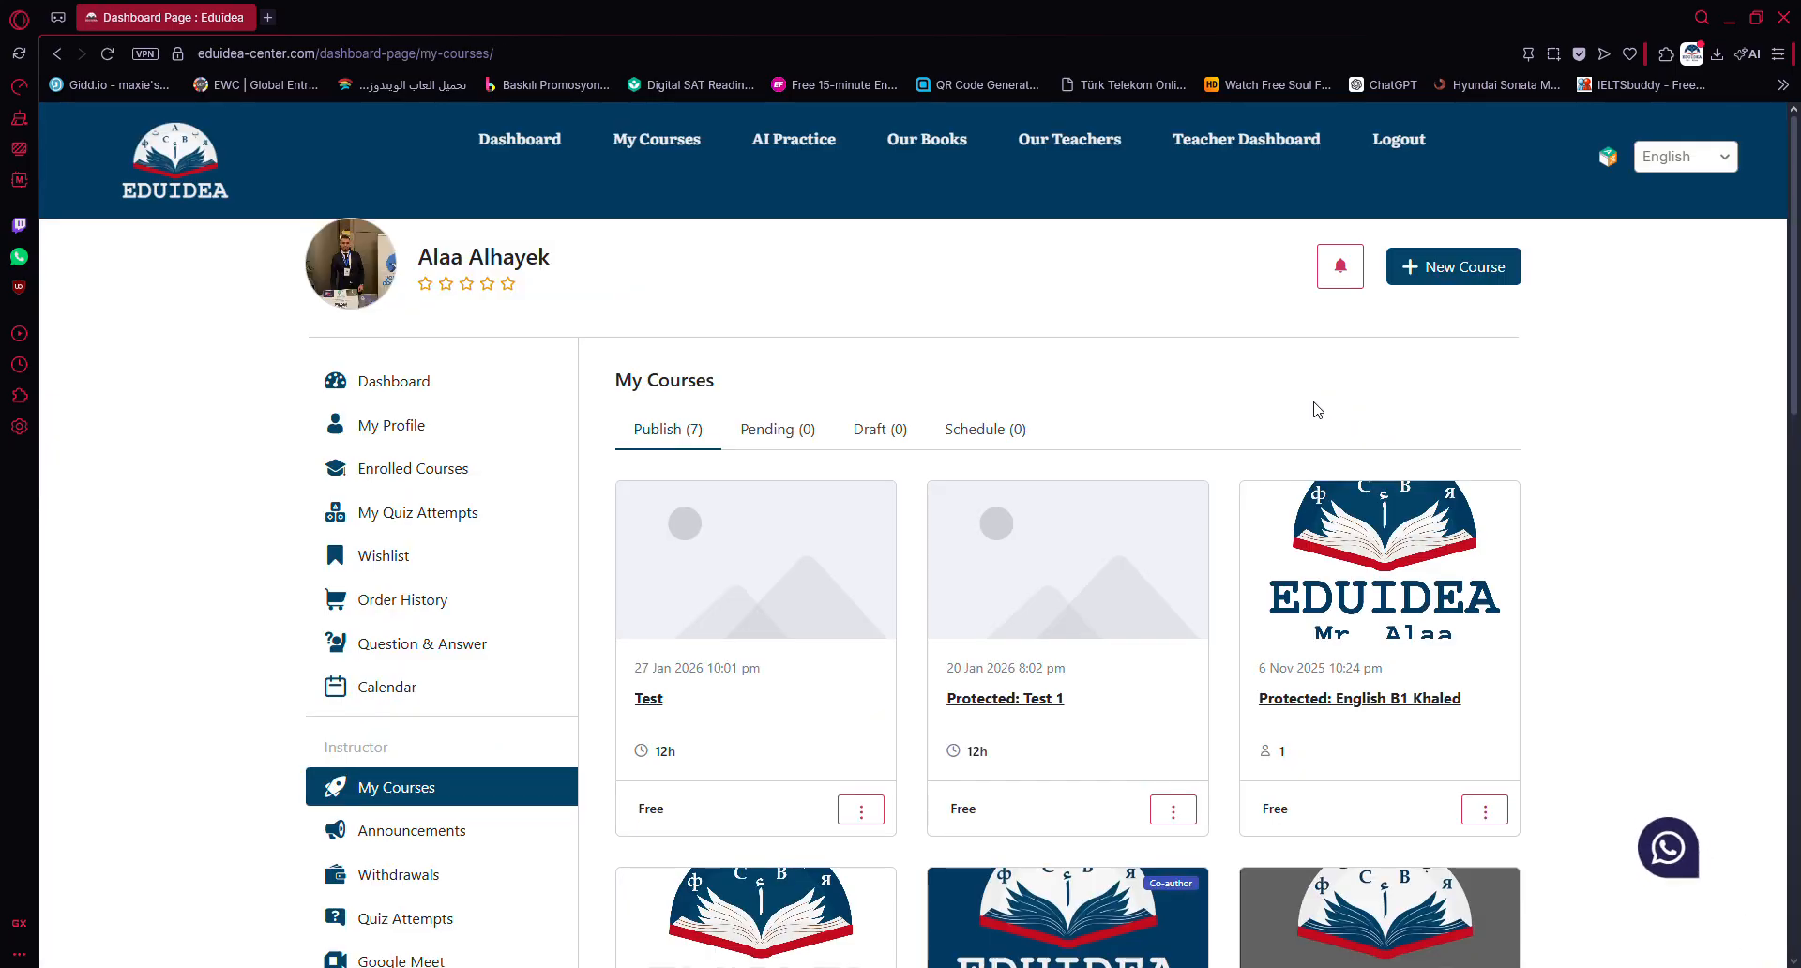
Step: Review the published courses on the My Courses page, including the new Test course and its details
scroll(1310, 406, "down", 2)
double_click(663, 580)
left_click(679, 615)
double_click(654, 626)
left_click(713, 631)
scroll(714, 631, "down", 1)
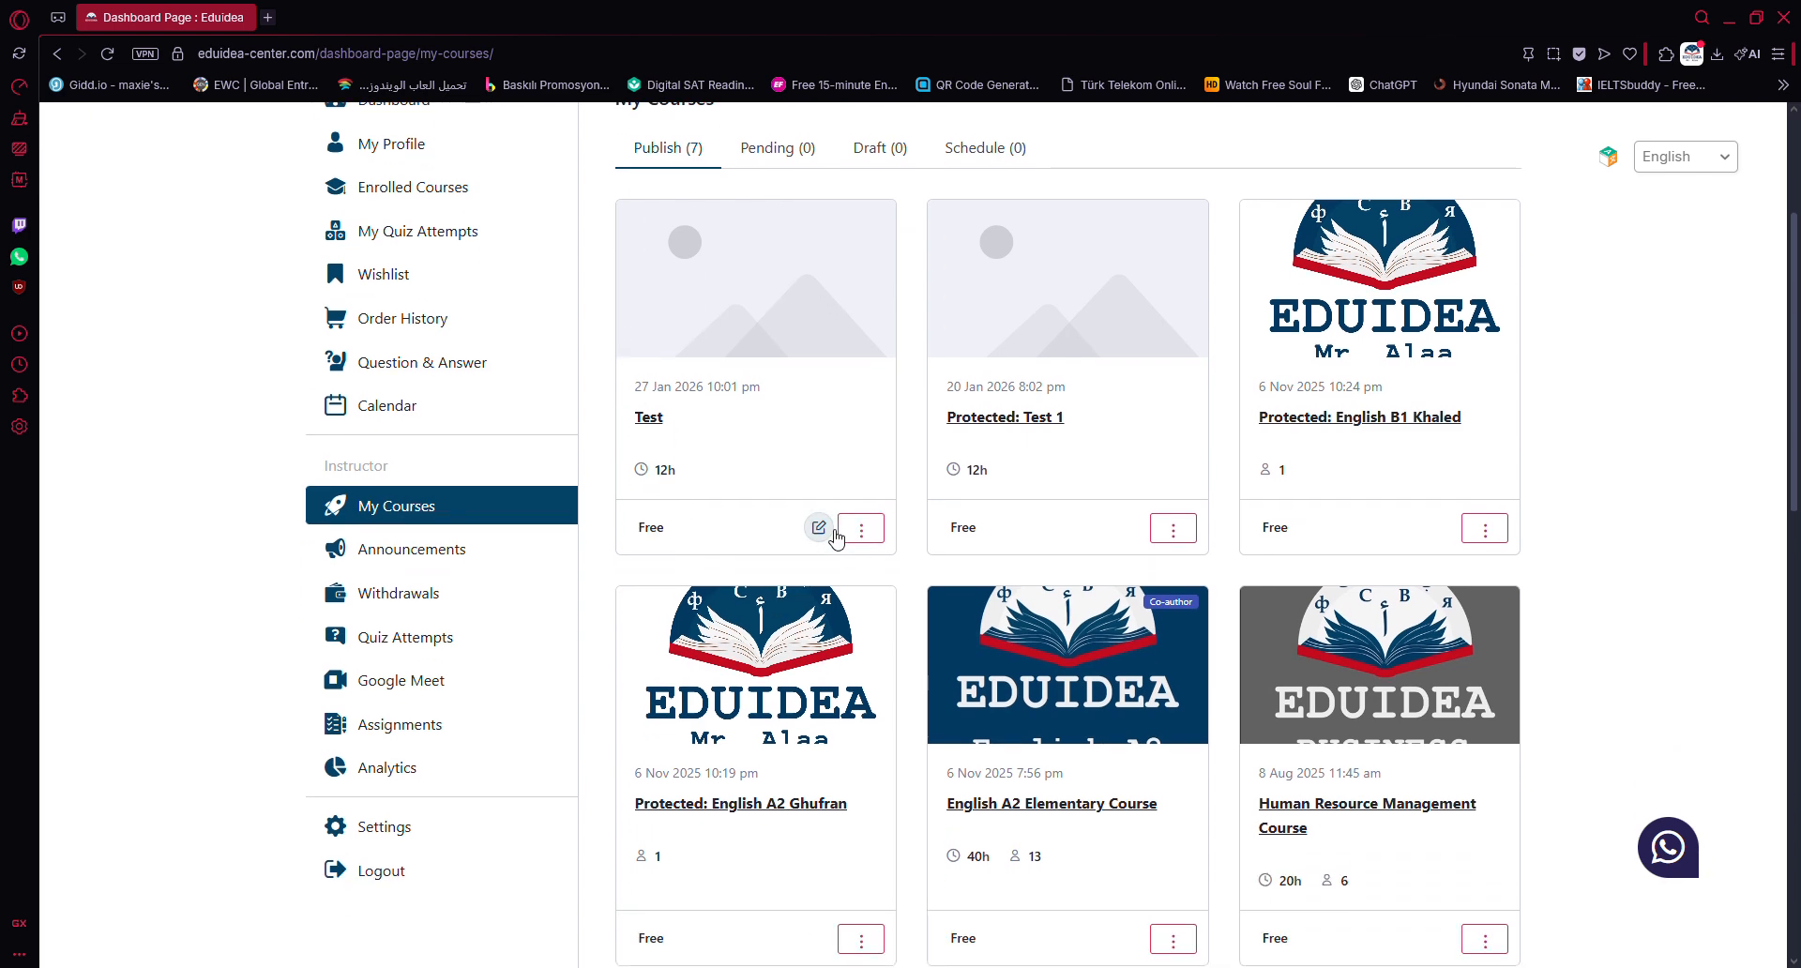
scroll(826, 535, "down", 4)
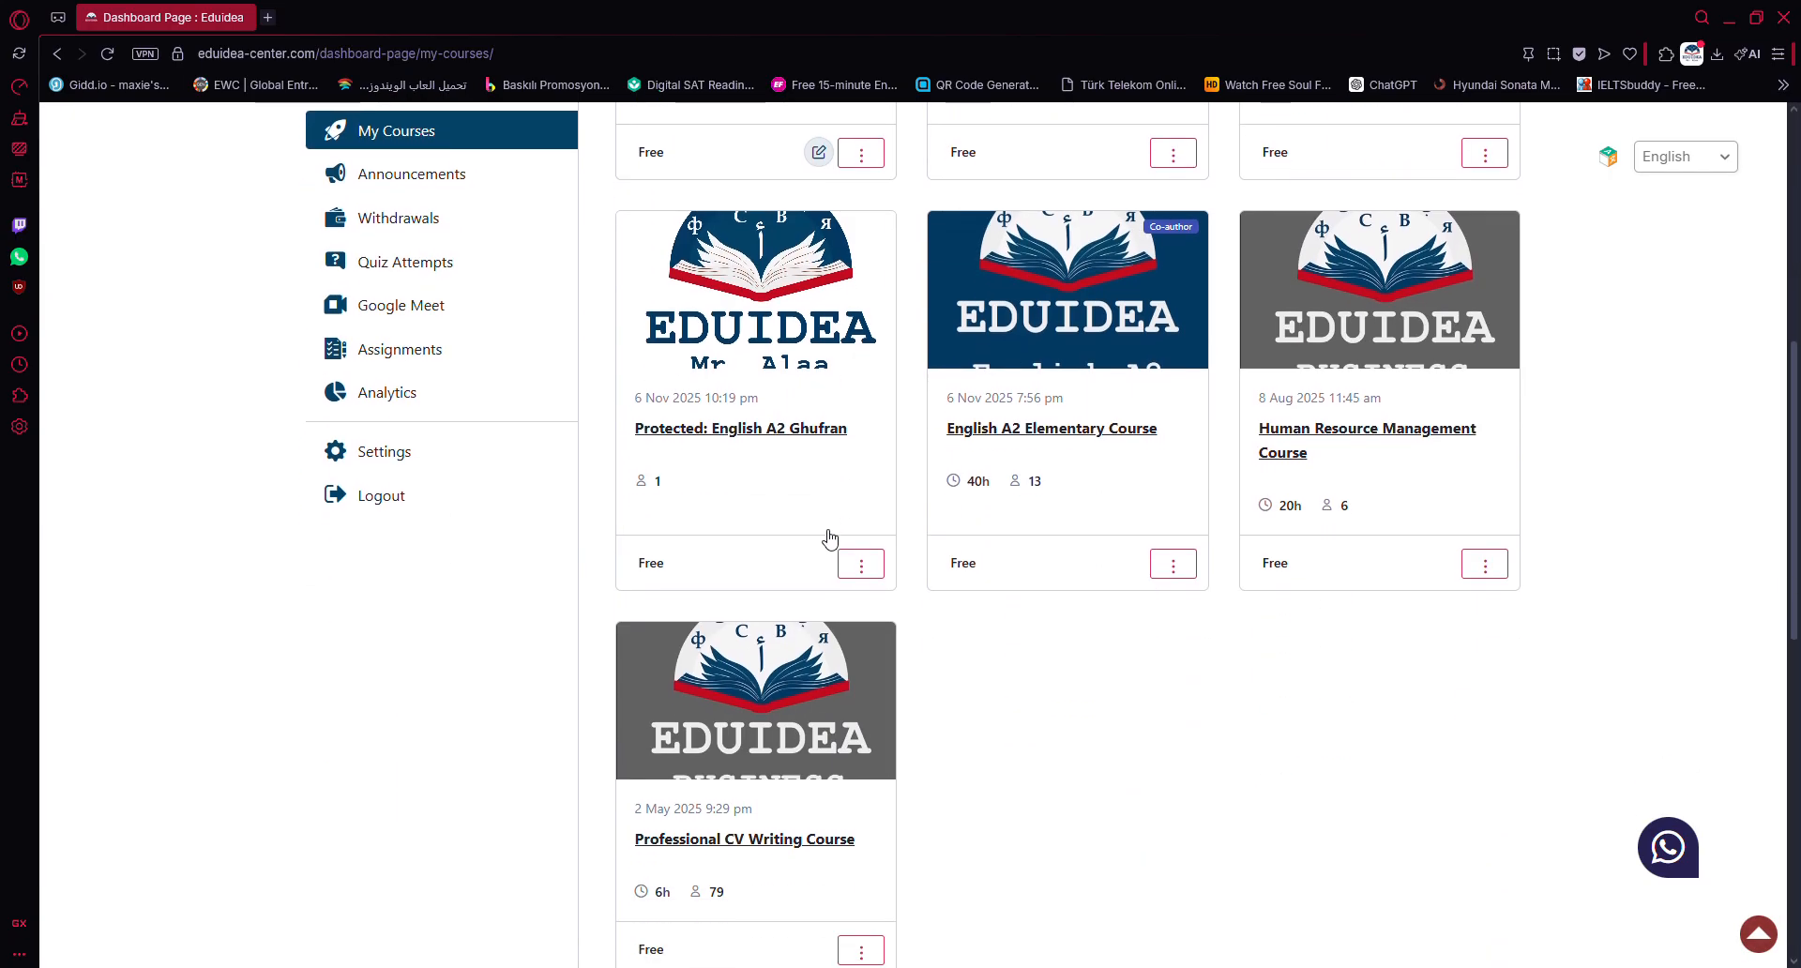
scroll(937, 691, "up", 7)
scroll(942, 690, "down", 7)
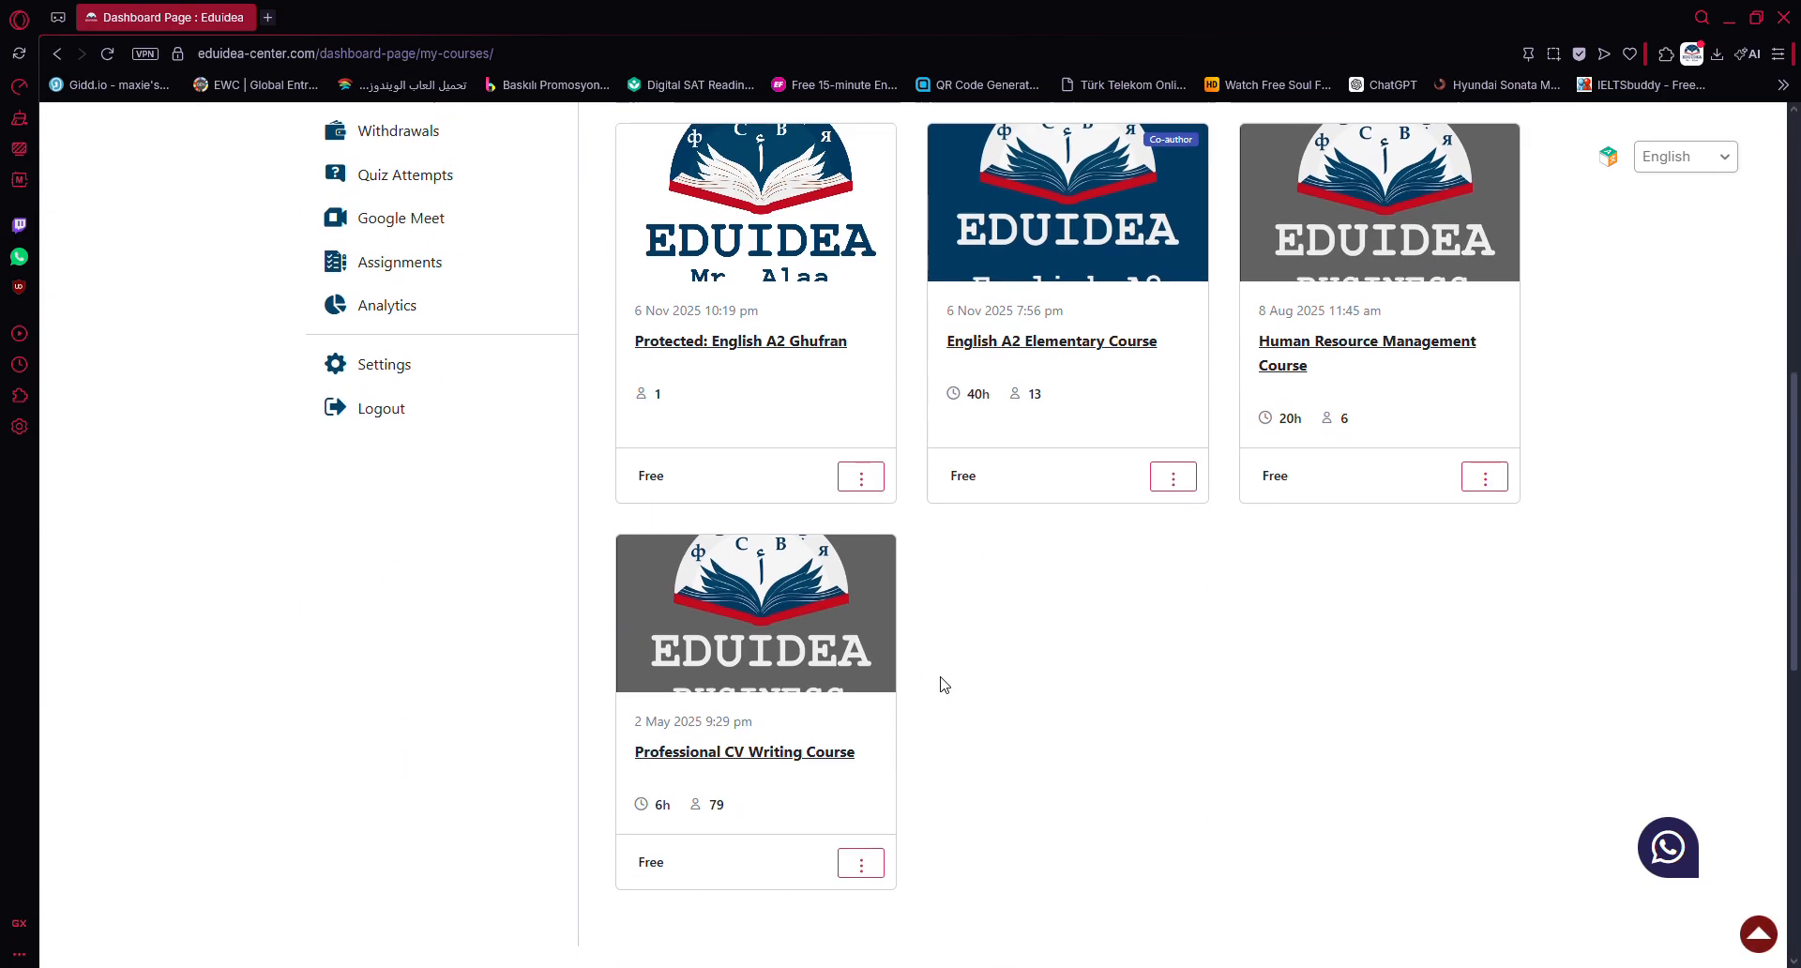
scroll(941, 684, "up", 8)
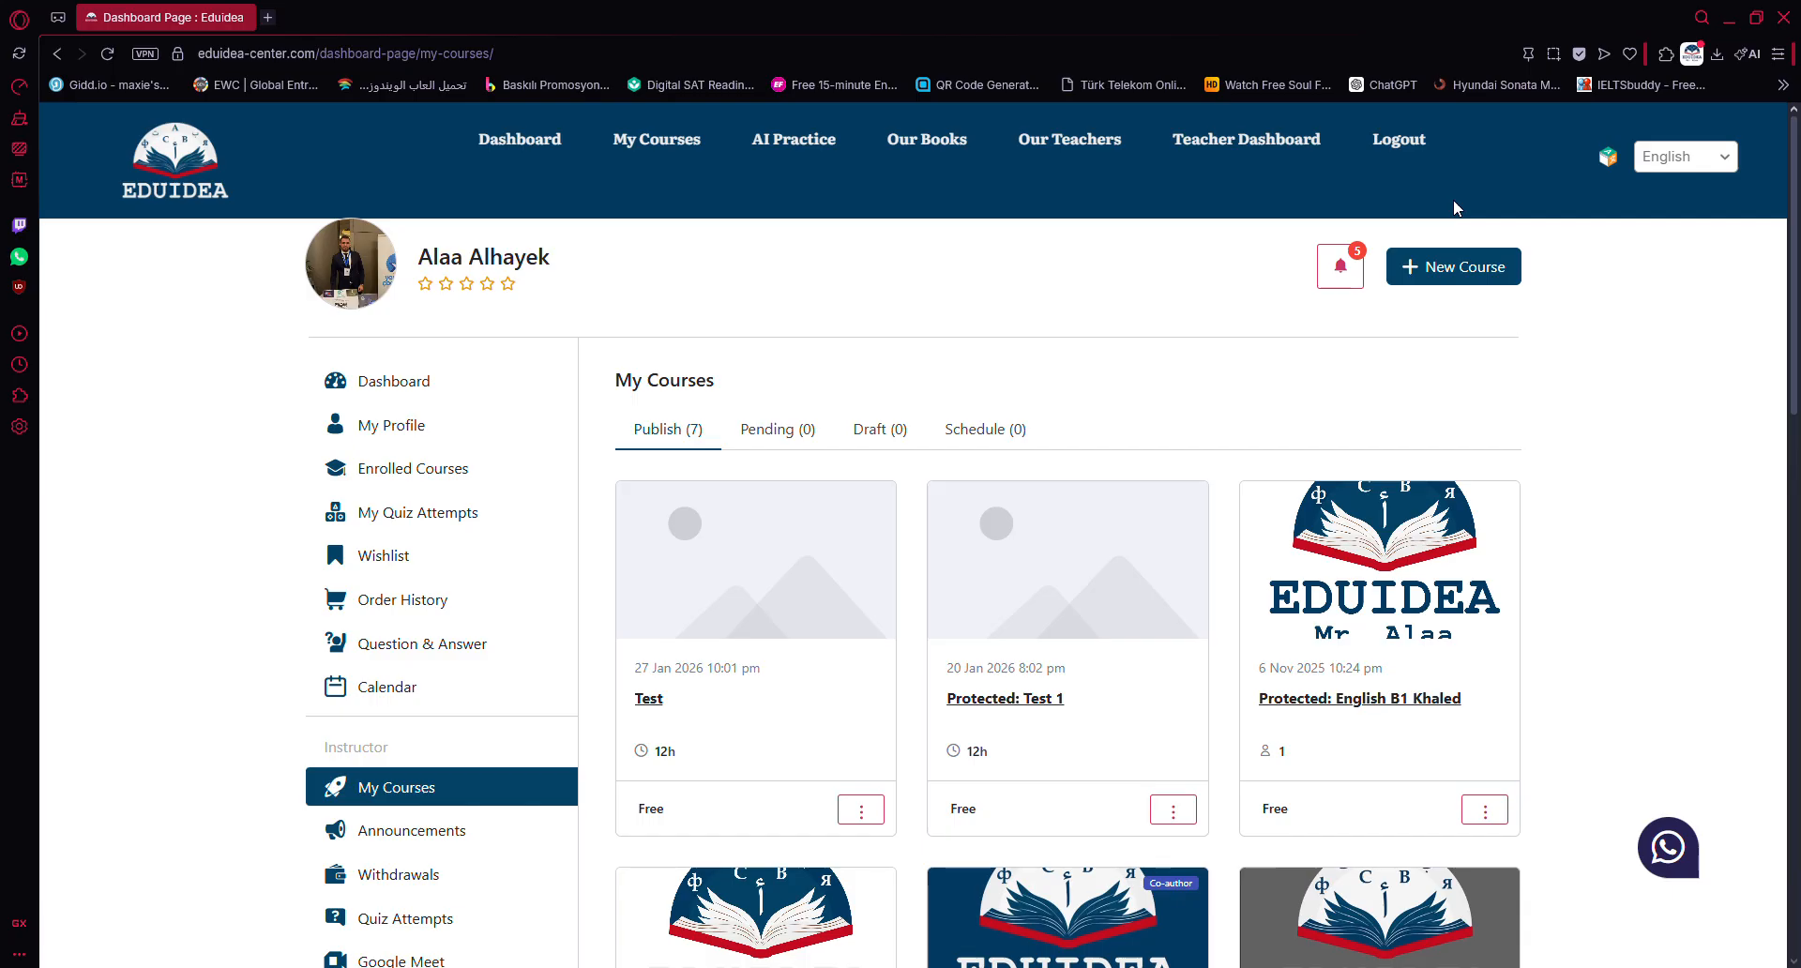
scroll(1455, 208, "down", 5)
scroll(1633, 426, "down", 5)
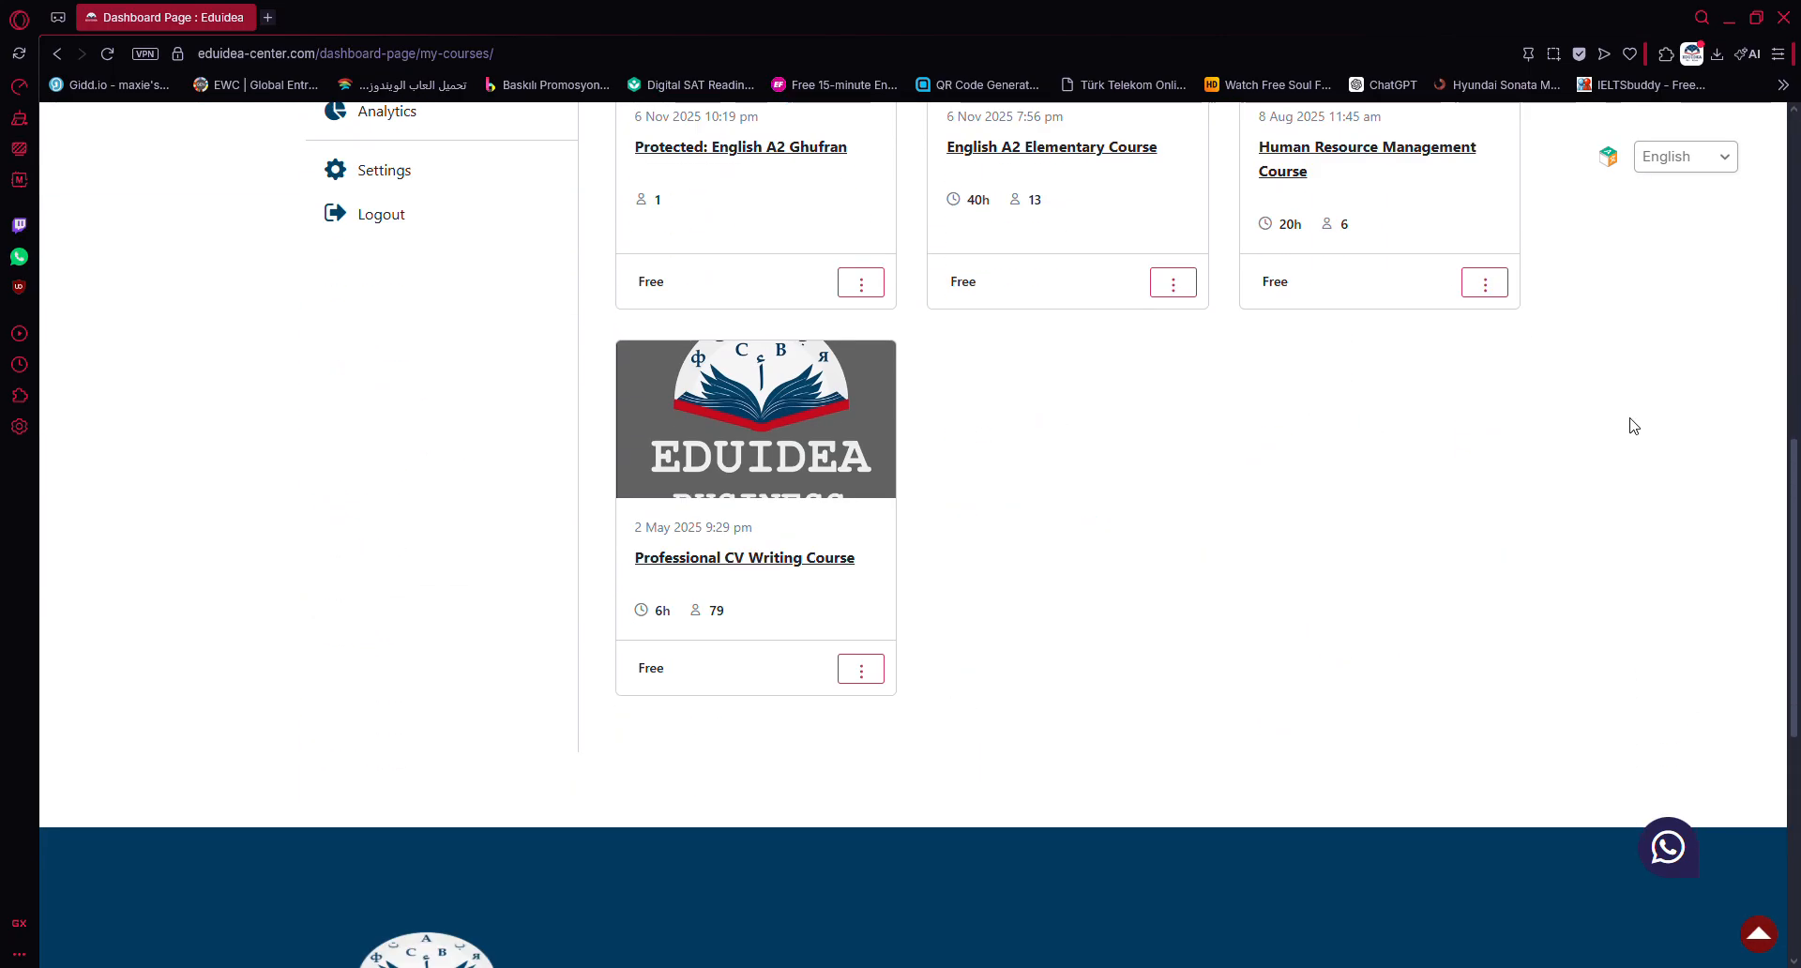